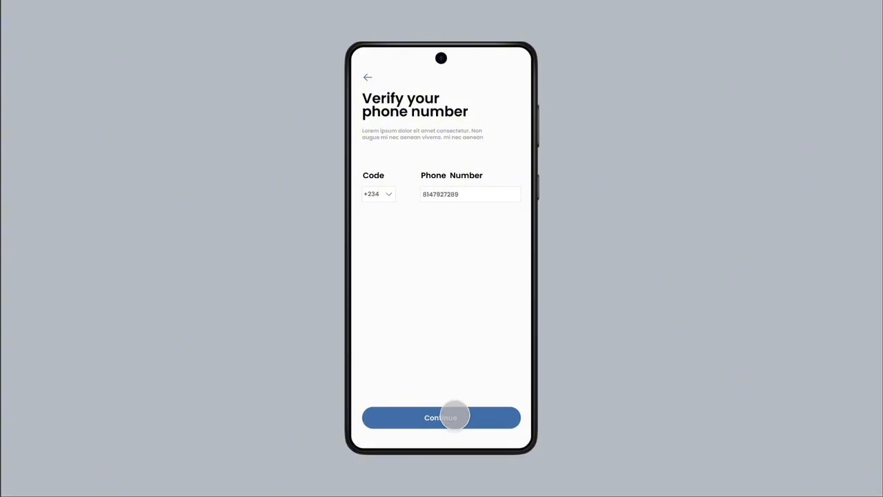
pyautogui.click(455, 417)
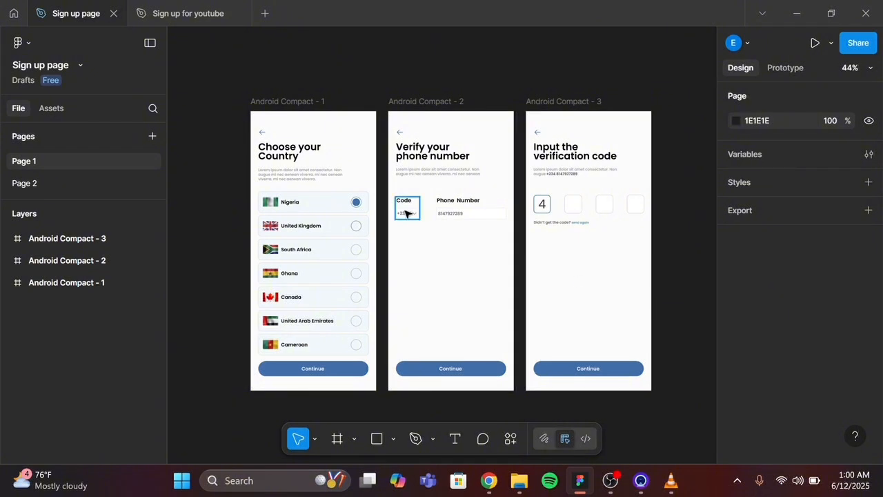
# Step: Switch to the Sign up for youtube file and add an Android Compact phone frame to the canvas
pyautogui.click(182, 13)
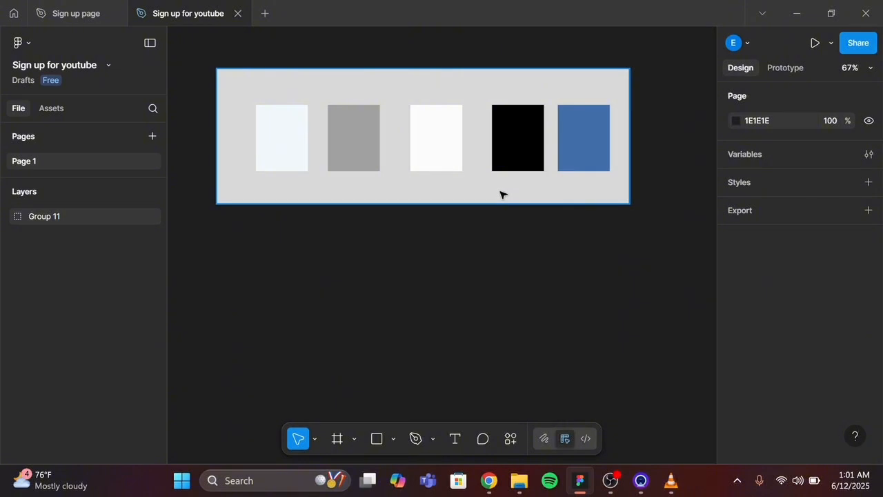
pyautogui.scroll(-2, 501, 195)
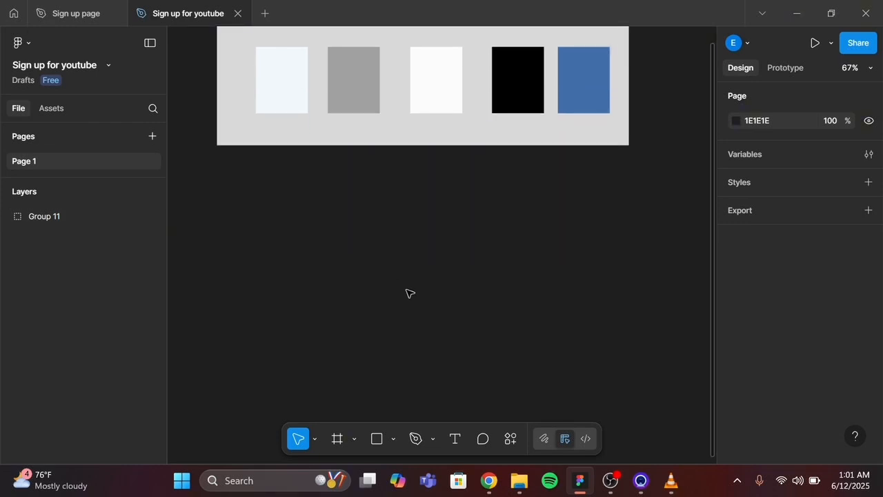
pyautogui.click(337, 442)
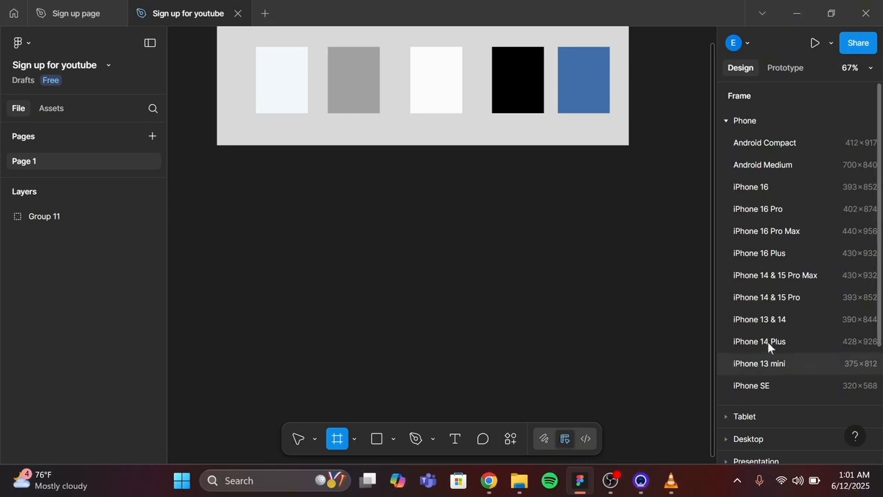
pyautogui.click(797, 142)
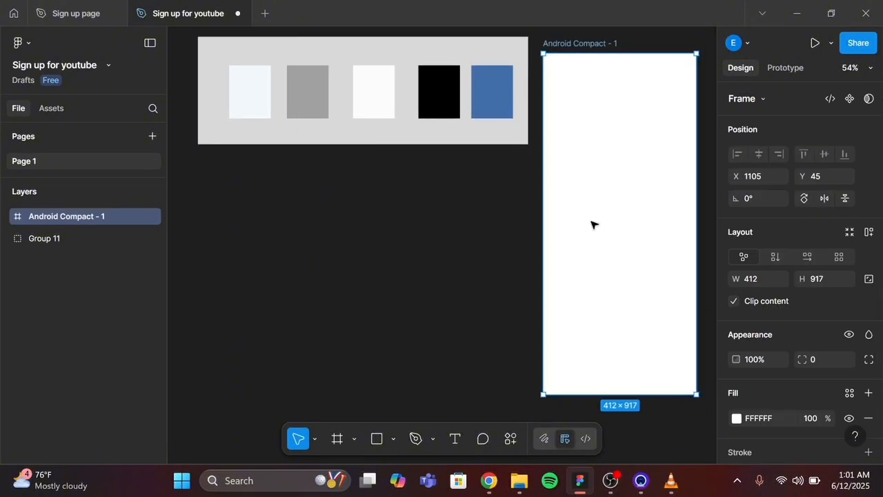
# Step: Rename the new Android Compact frame as First page
pyautogui.hscroll(5, 436, 246)
pyautogui.scroll(-1, 435, 246)
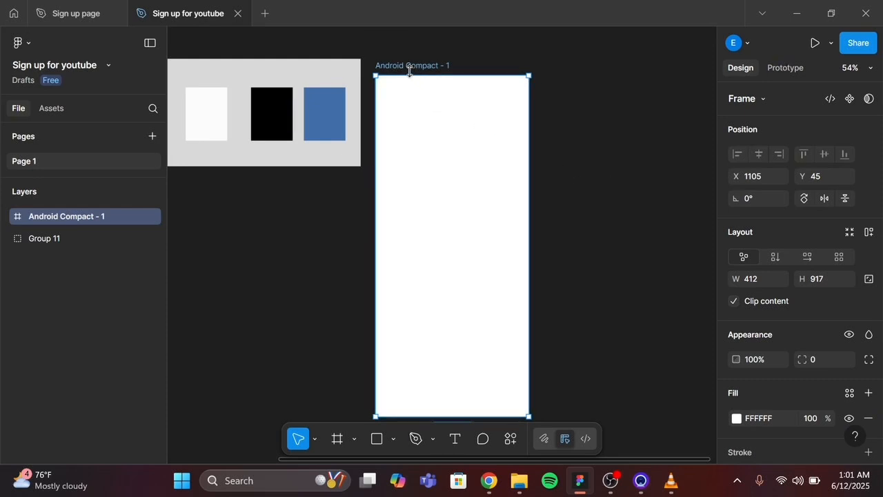
pyautogui.doubleClick(63, 218)
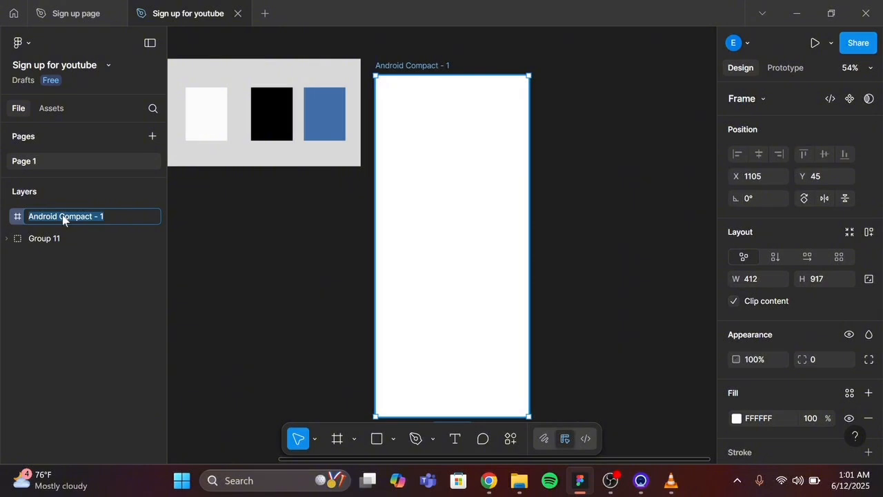
pyautogui.write('First page')
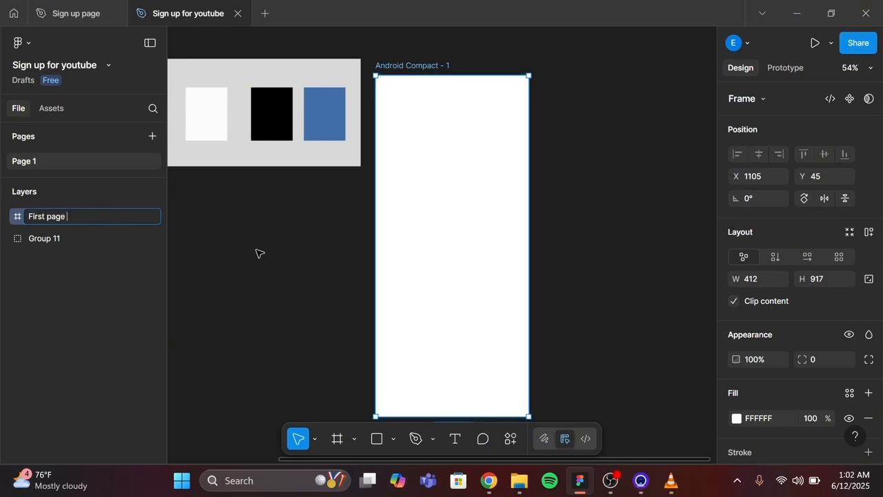
pyautogui.click(345, 244)
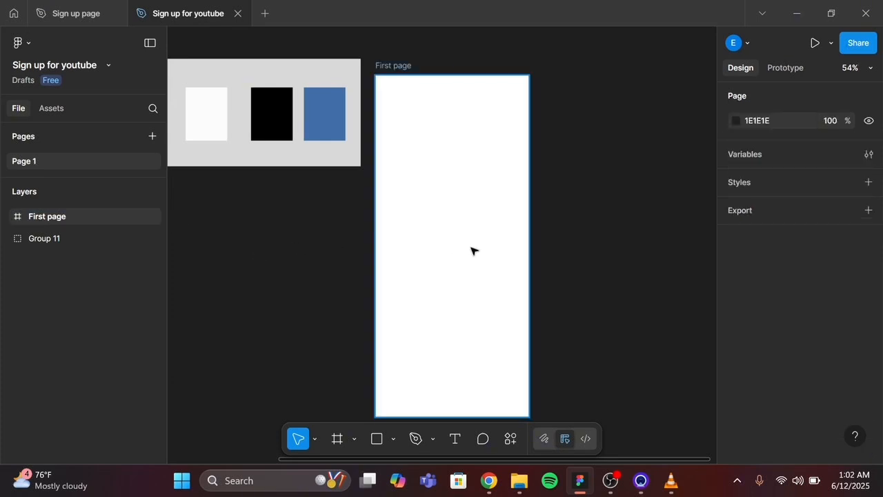
# Step: Add a text layer reading "Choose your country" near the upper-left corner of the First page frame
pyautogui.click(455, 442)
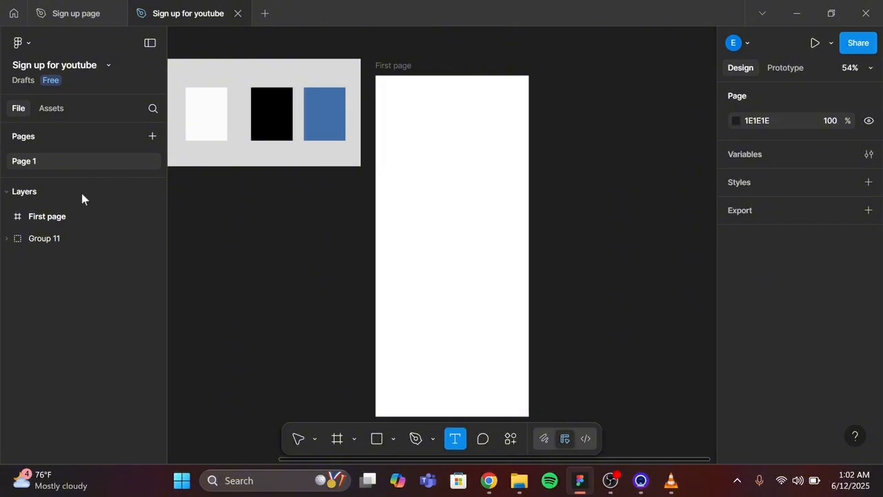
pyautogui.click(78, 217)
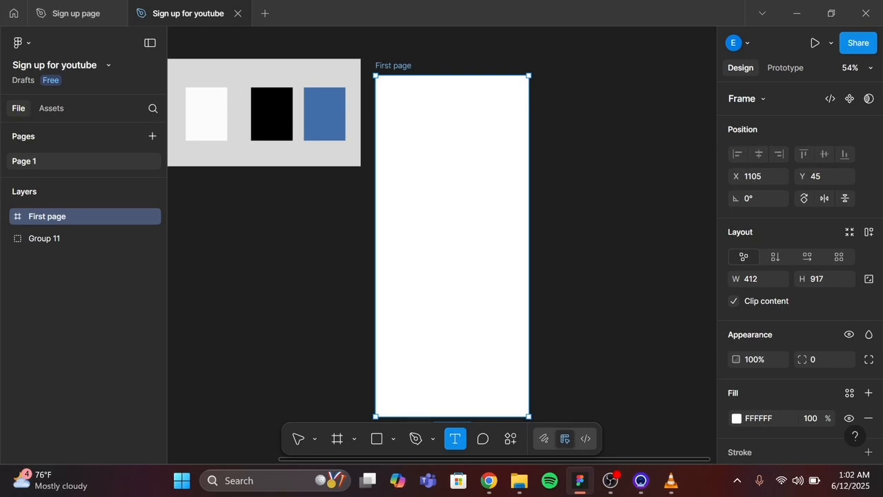
pyautogui.click(397, 102)
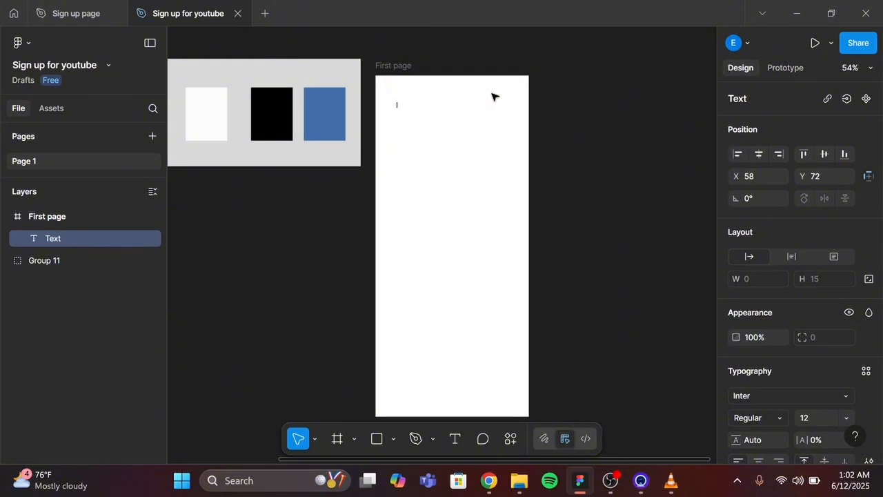
pyautogui.write('Choose your')
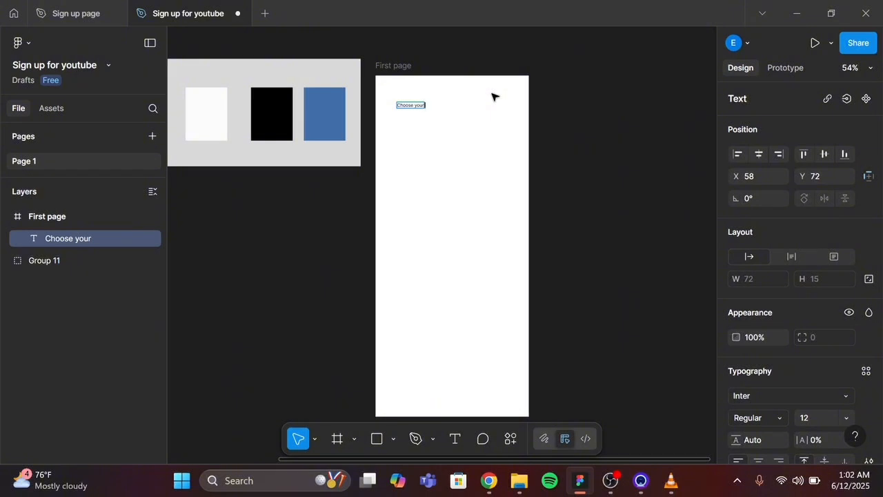
pyautogui.write(' country')
pyautogui.press('Escape')
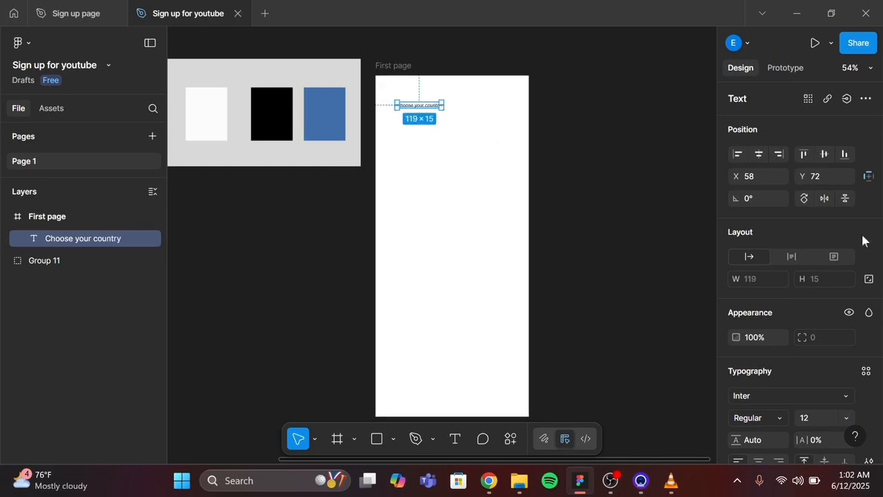
# Step: Set the font size of the "Choose your country" heading to 32
pyautogui.scroll(-2, 811, 364)
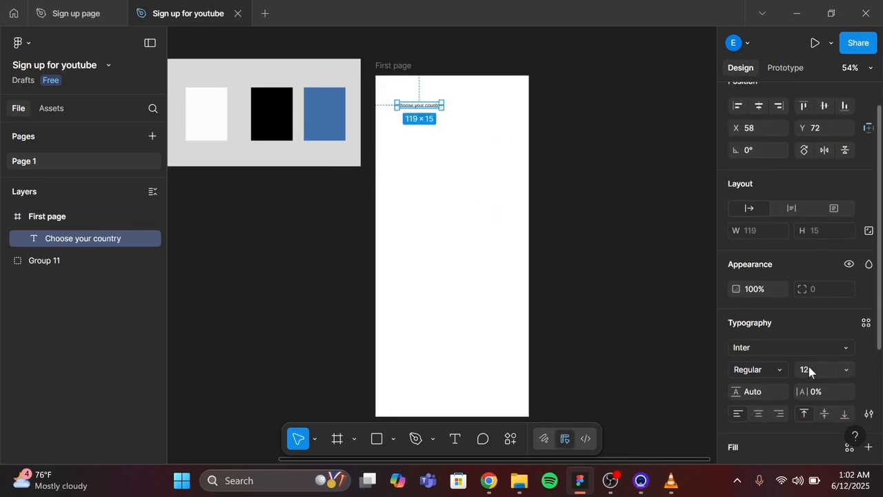
pyautogui.click(846, 363)
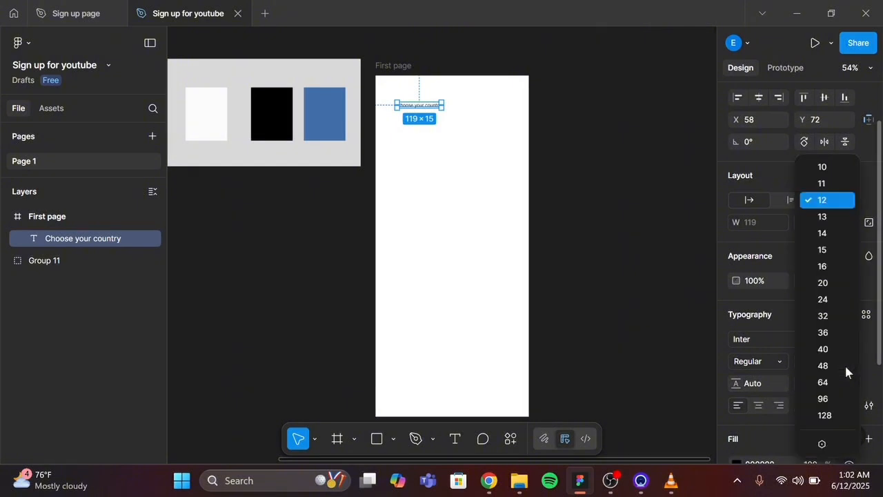
pyautogui.click(832, 315)
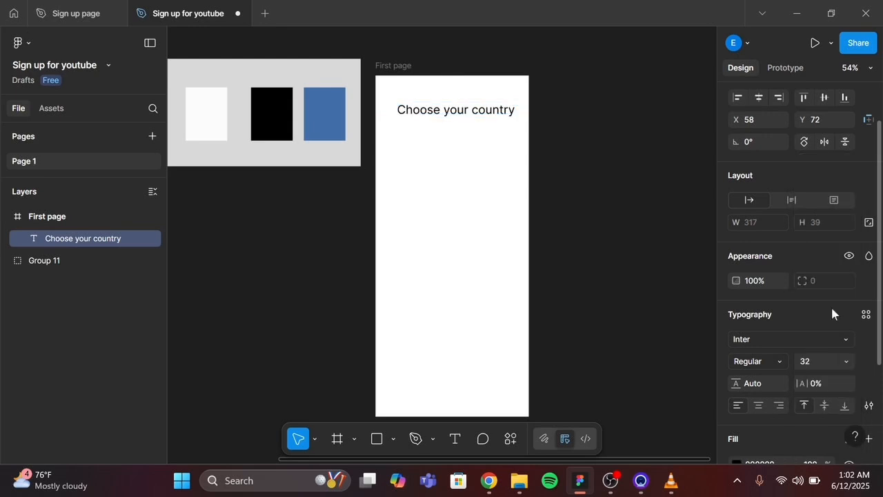
pyautogui.click(758, 339)
pyautogui.write('popp')
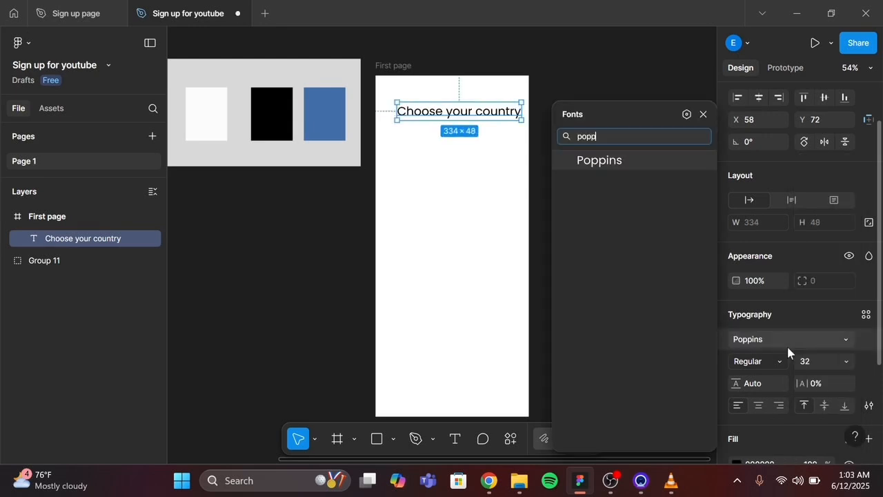
pyautogui.press('Escape')
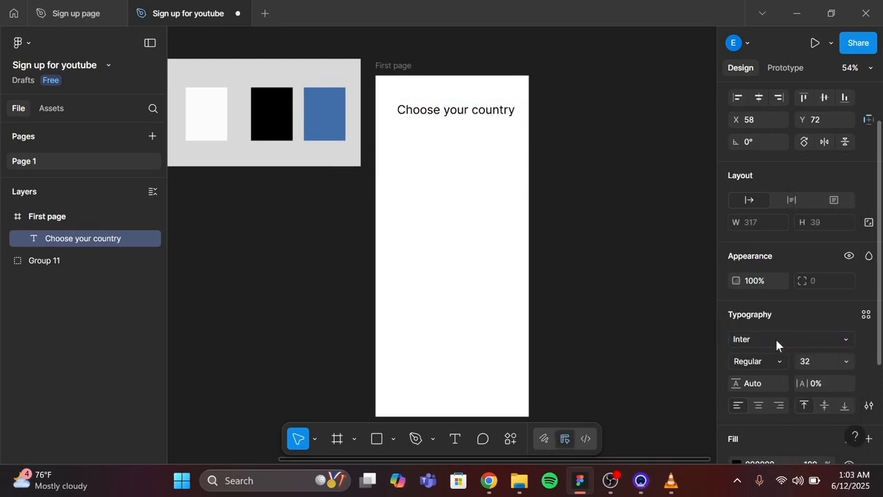
# Step: Change the heading's font to Poppins with the SemiBold weight
pyautogui.click(771, 338)
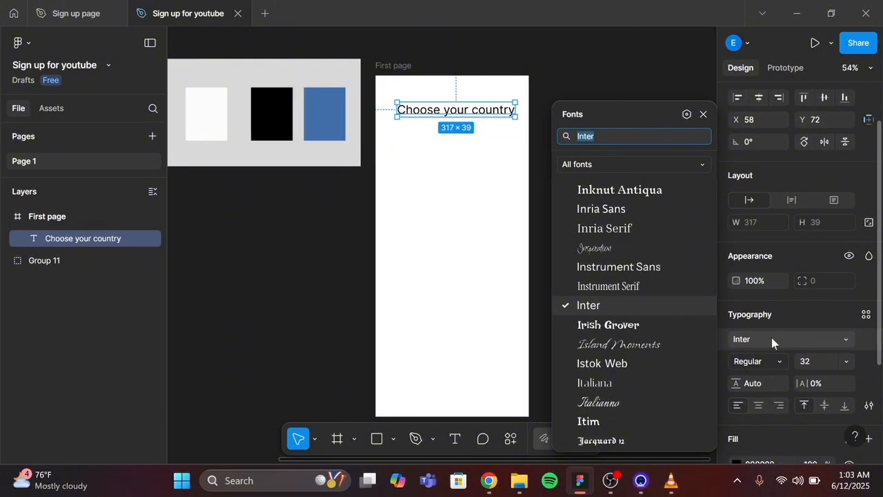
pyautogui.write('popp')
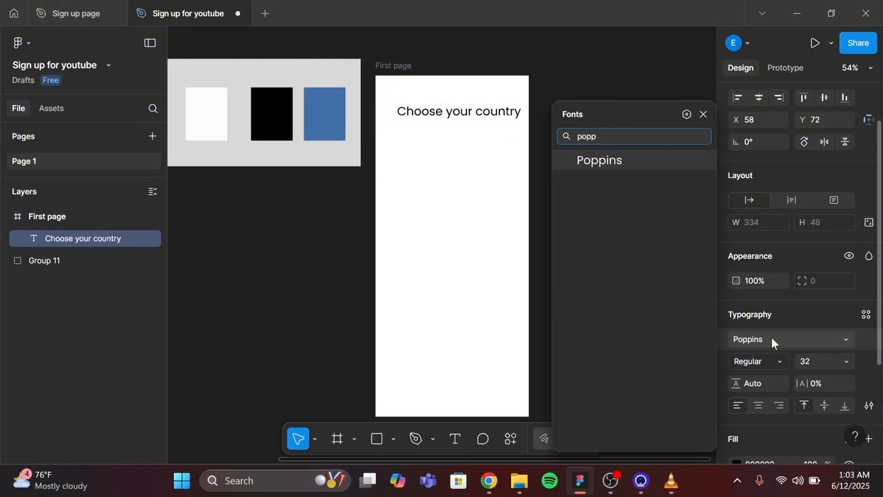
pyautogui.click(663, 152)
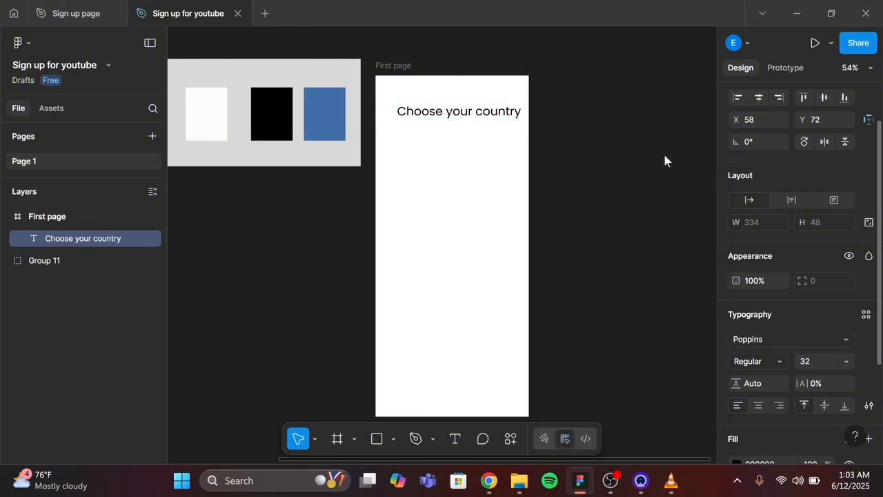
pyautogui.click(771, 363)
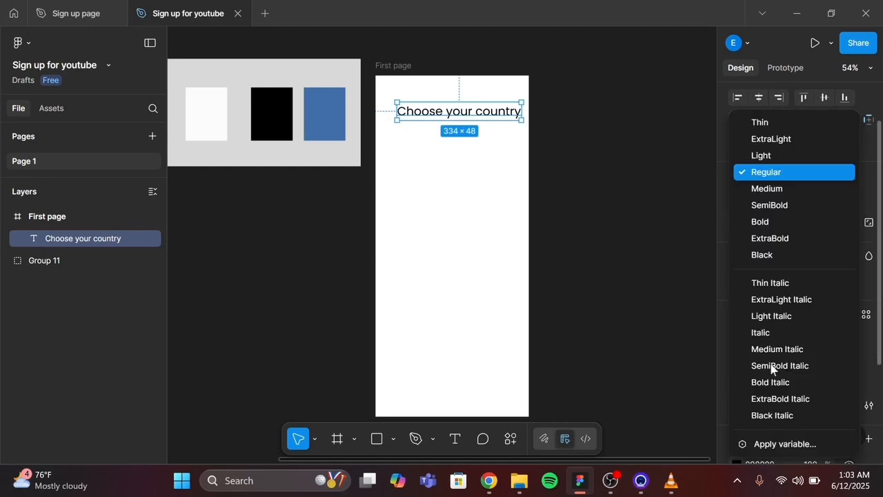
pyautogui.click(768, 206)
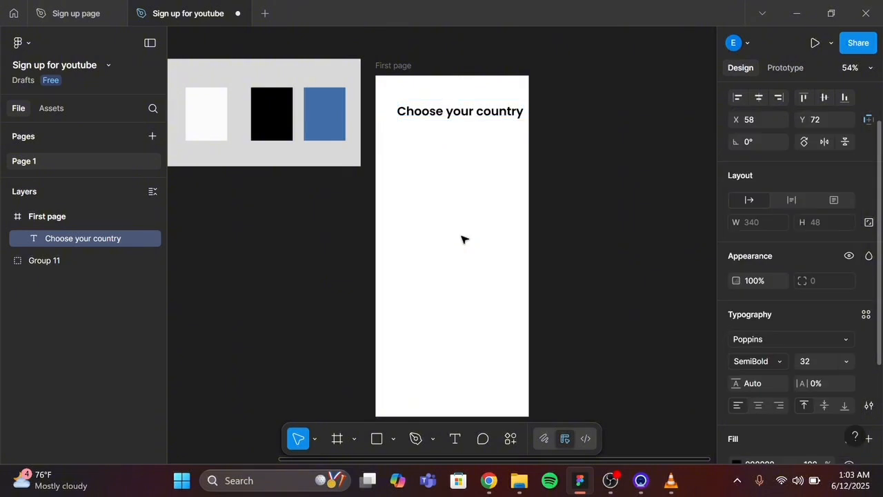
# Step: Narrow the heading's text box to about 209 wide so it wraps onto two lines, and move it to about X 30, Y 42
pyautogui.scroll(5, 462, 241)
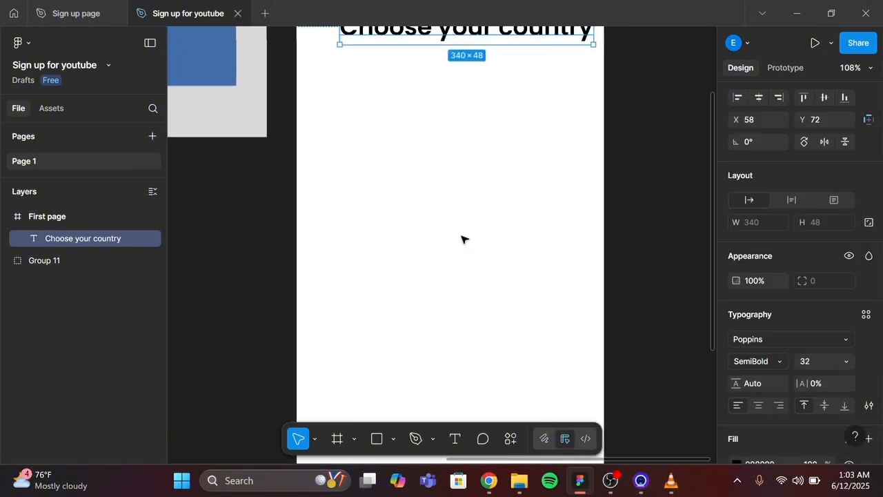
pyautogui.scroll(2, 461, 240)
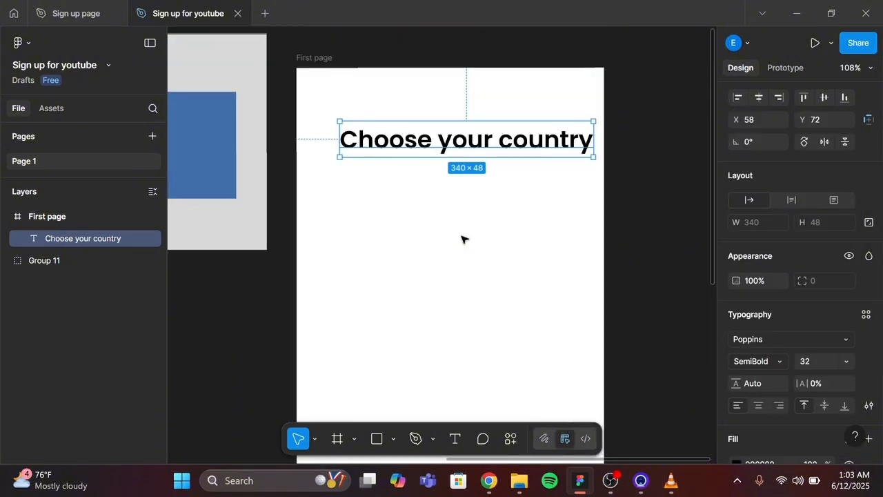
pyautogui.scroll(2, 596, 142)
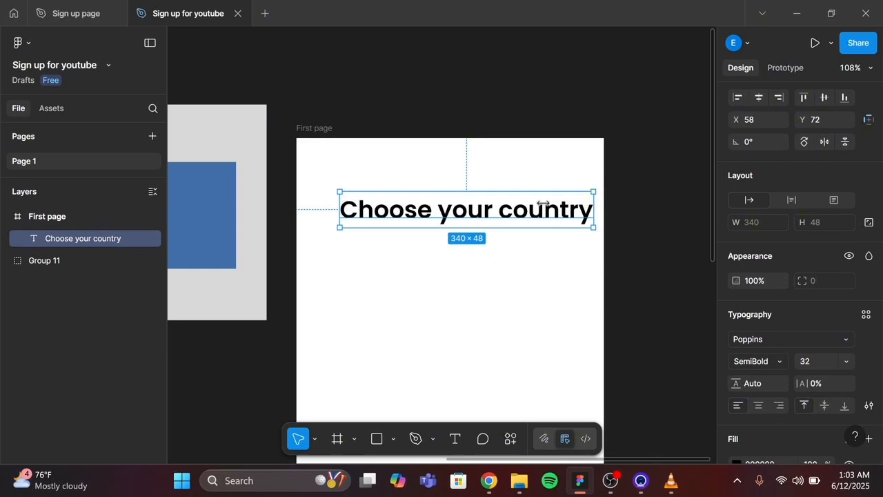
pyautogui.moveTo(592, 205); pyautogui.dragTo(495, 202)
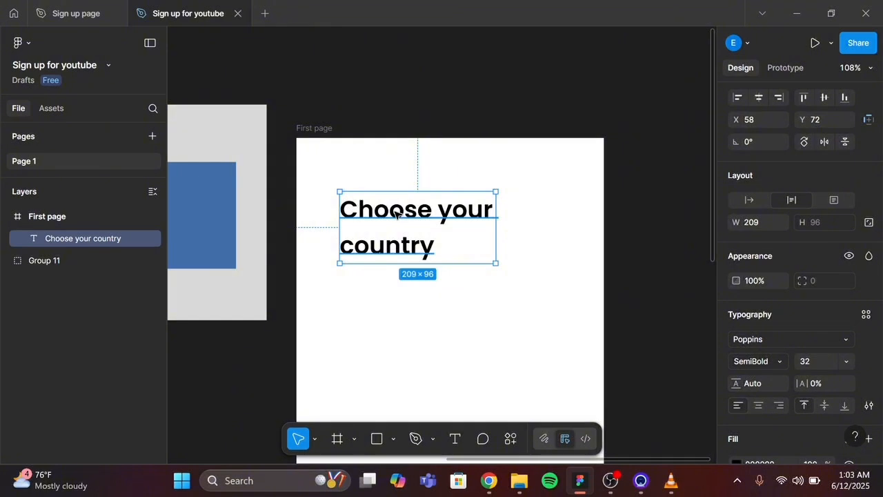
pyautogui.moveTo(383, 205); pyautogui.dragTo(375, 192)
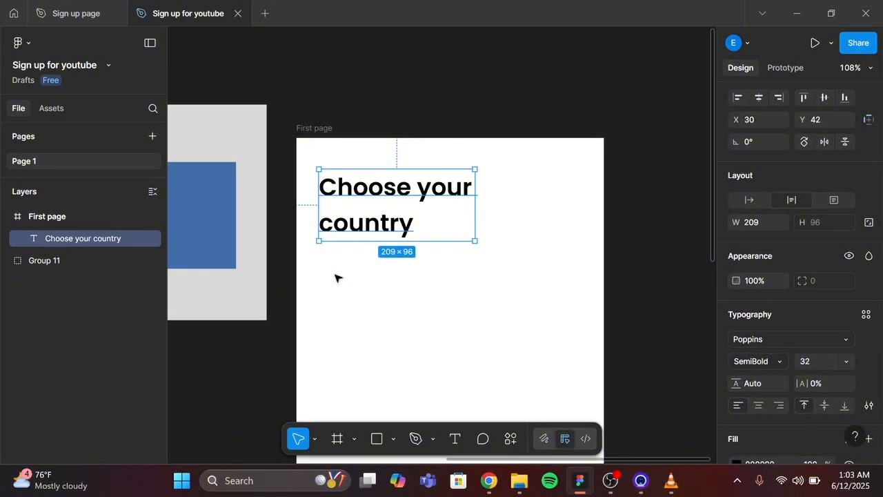
# Step: Try line heights of 15 and 20 on the two-line heading
pyautogui.scroll(-2, 741, 351)
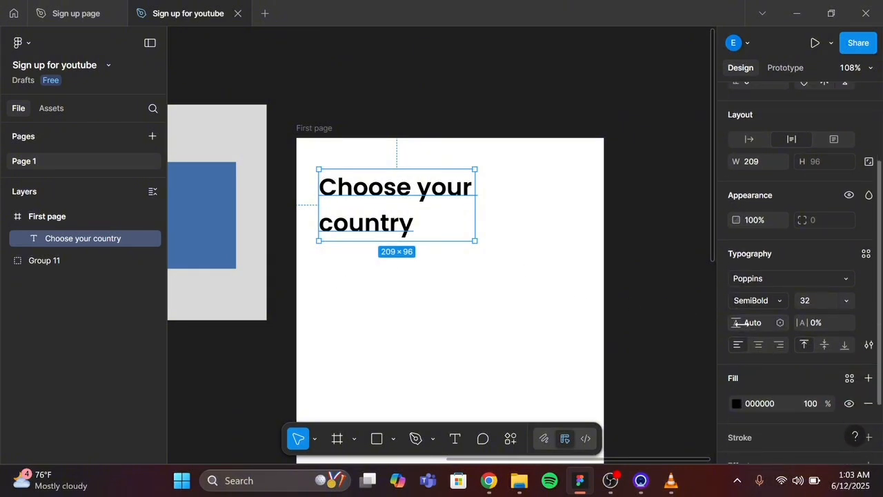
pyautogui.click(746, 324)
pyautogui.write('15')
pyautogui.press('Return')
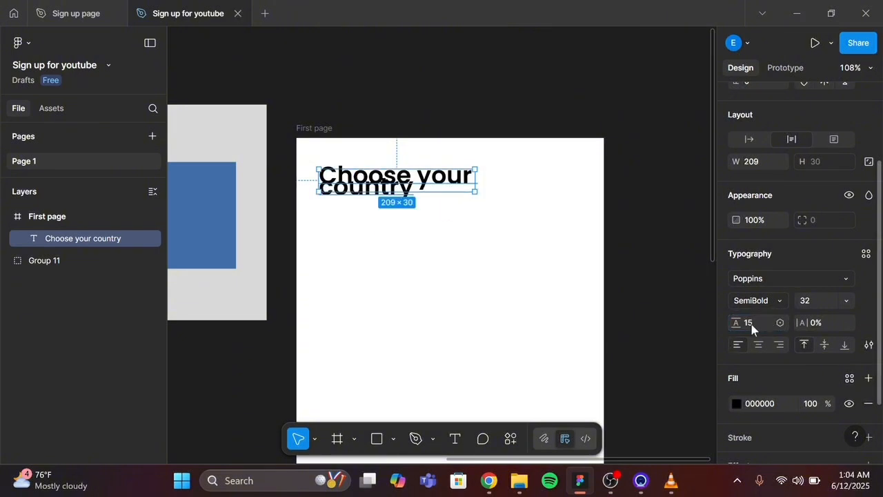
pyautogui.click(752, 327)
pyautogui.write('20')
pyautogui.press('Return')
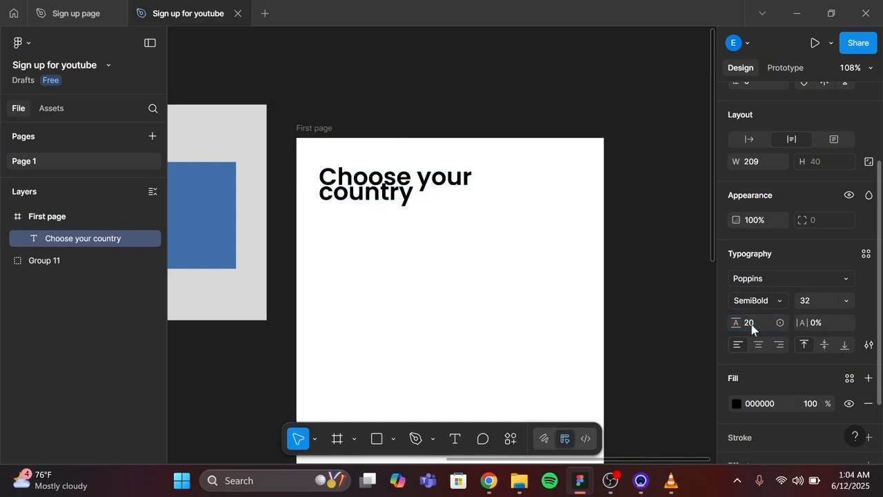
# Step: Set the heading's line height to 30
pyautogui.click(751, 325)
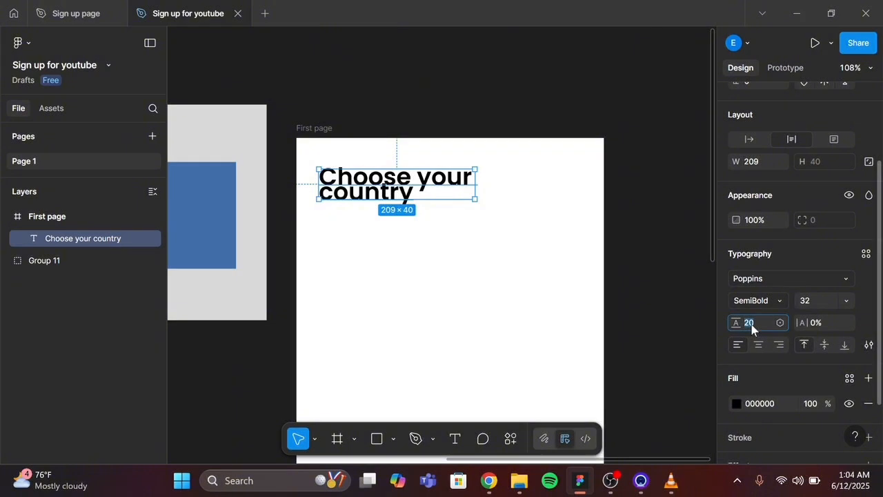
pyautogui.press('Return')
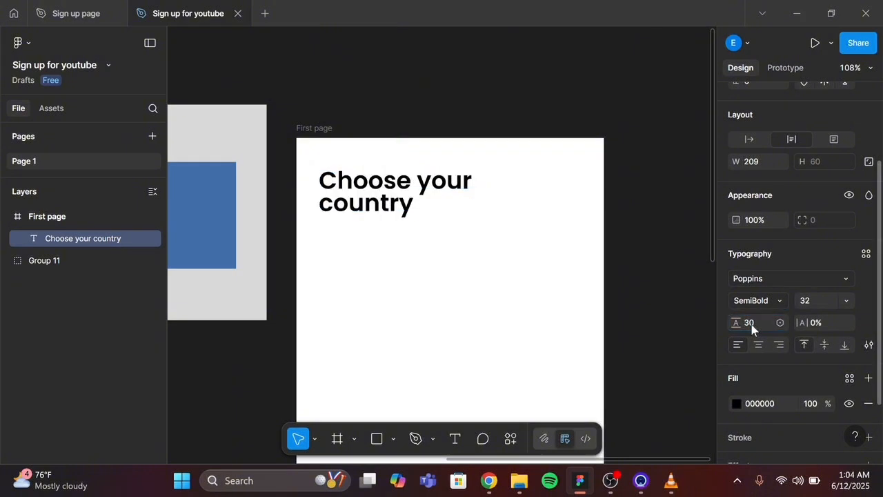
# Step: Add a layout guide to the First page frame and change its type from Grid to Columns
pyautogui.click(317, 140)
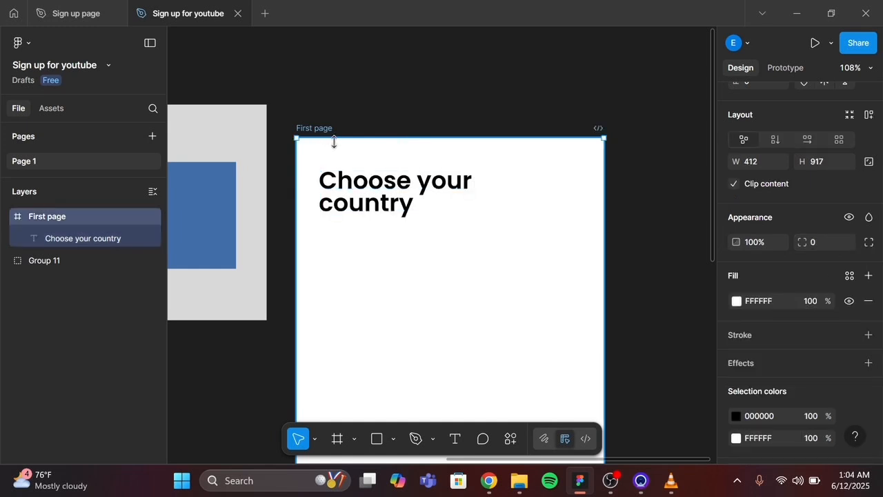
pyautogui.scroll(-1, 799, 327)
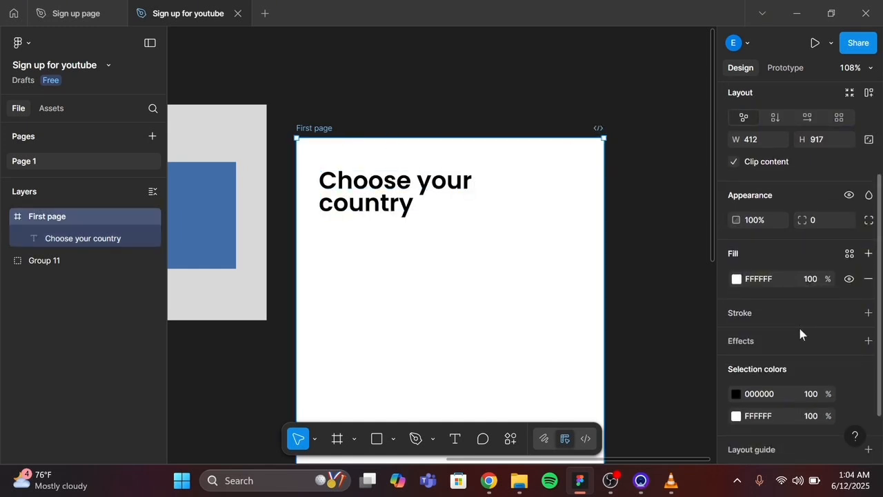
pyautogui.scroll(-2, 801, 333)
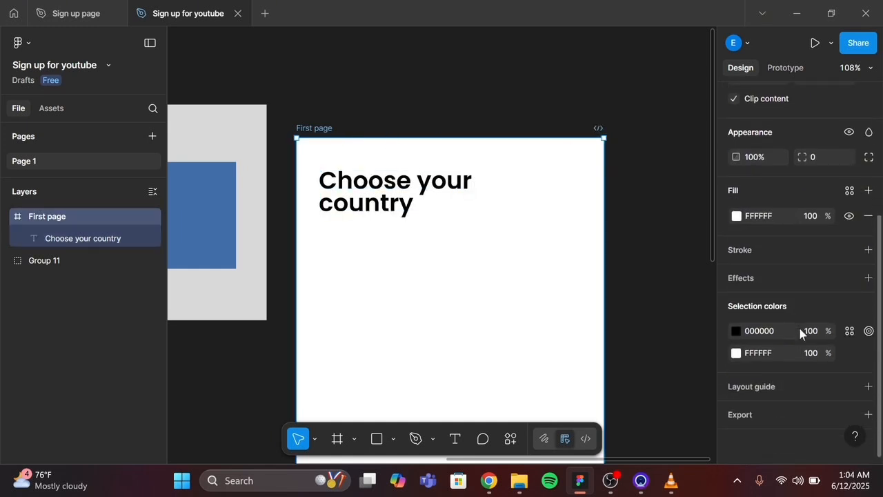
pyautogui.click(867, 389)
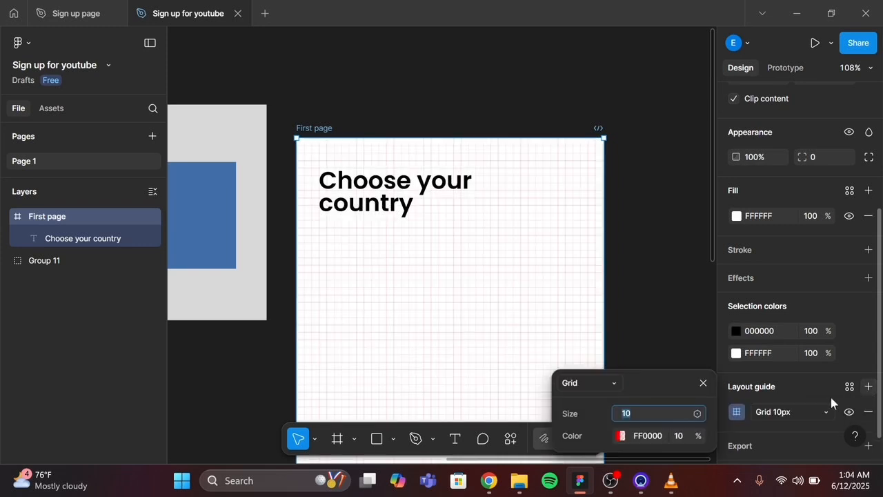
pyautogui.click(603, 382)
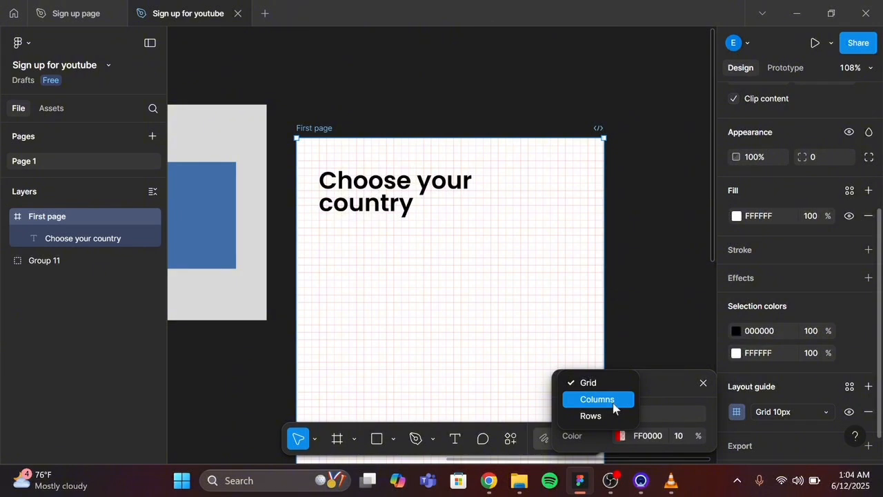
pyautogui.click(613, 403)
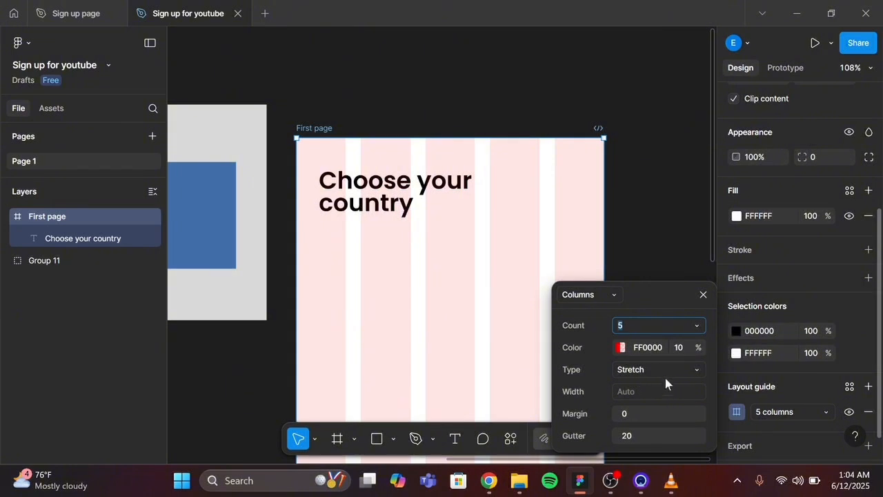
# Step: Try margins of 40 and 15 on the First page frame's column guide
pyautogui.click(644, 416)
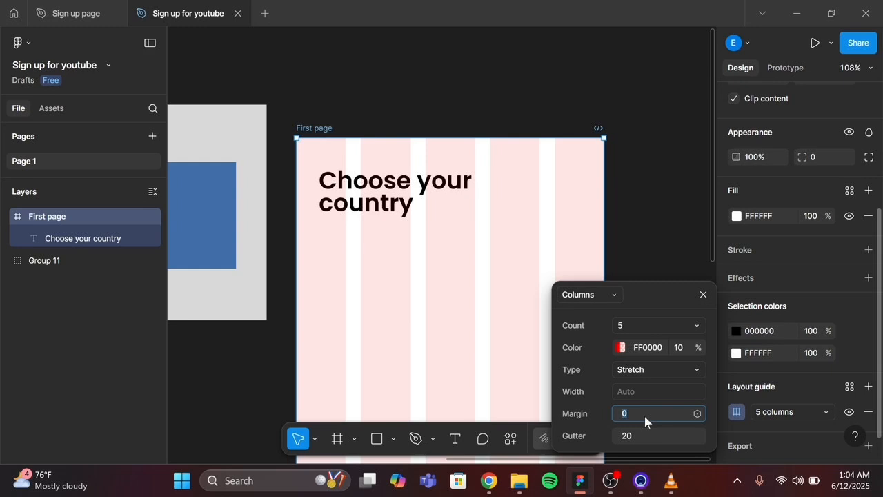
pyautogui.press('Return')
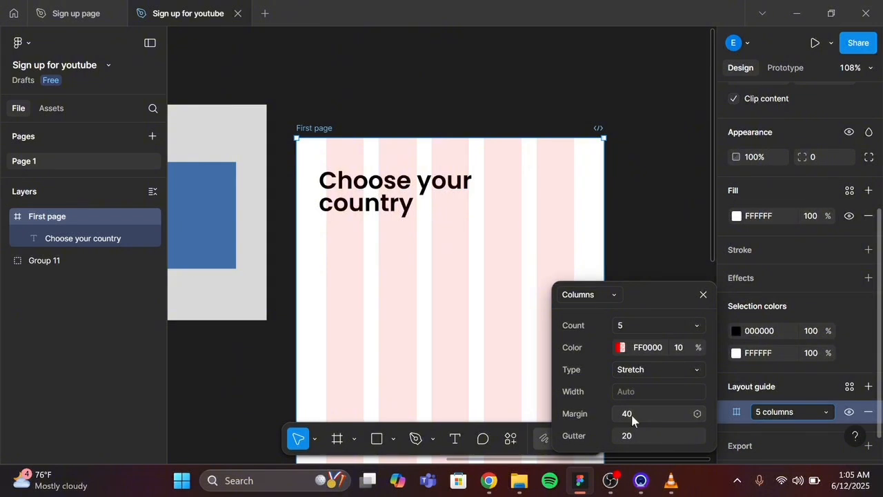
pyautogui.click(632, 414)
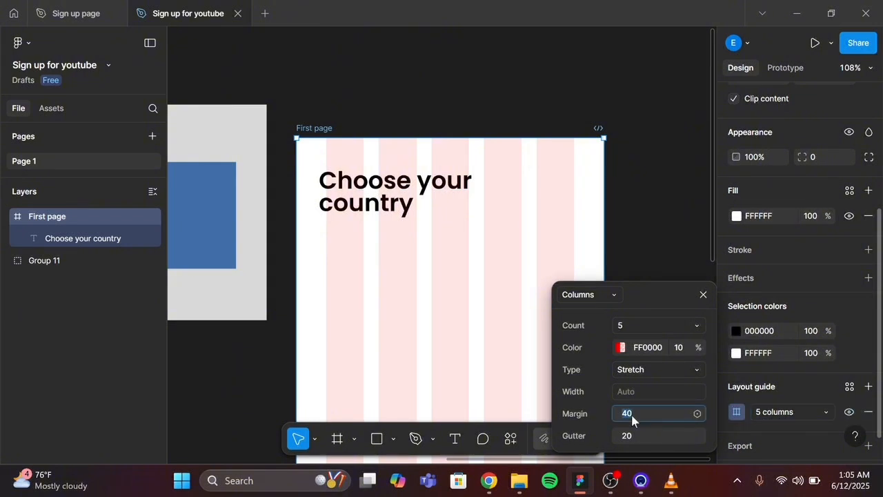
pyautogui.write('15')
pyautogui.press('Return')
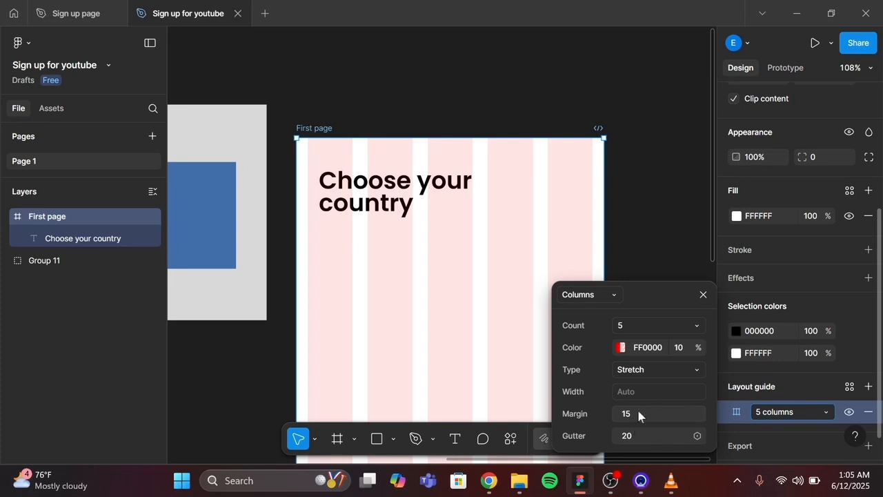
# Step: Set the column guide's margin to 30 and its gutter to 15
pyautogui.click(638, 416)
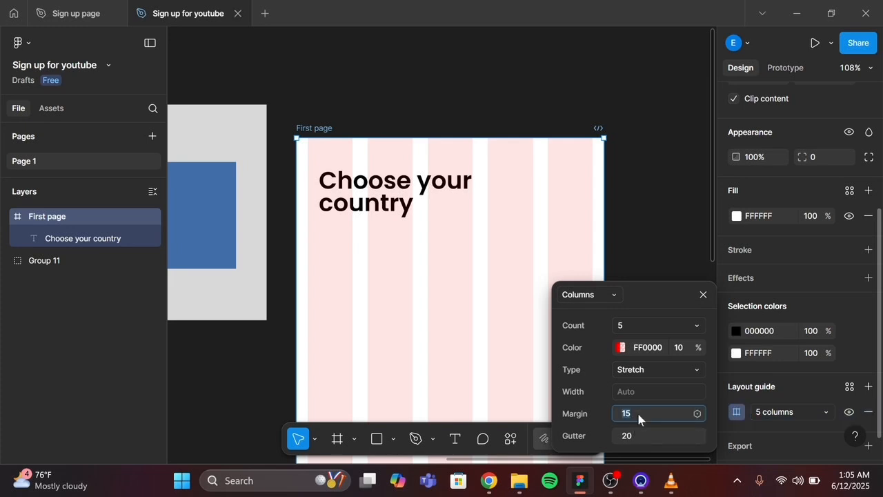
pyautogui.write('30')
pyautogui.press('Return')
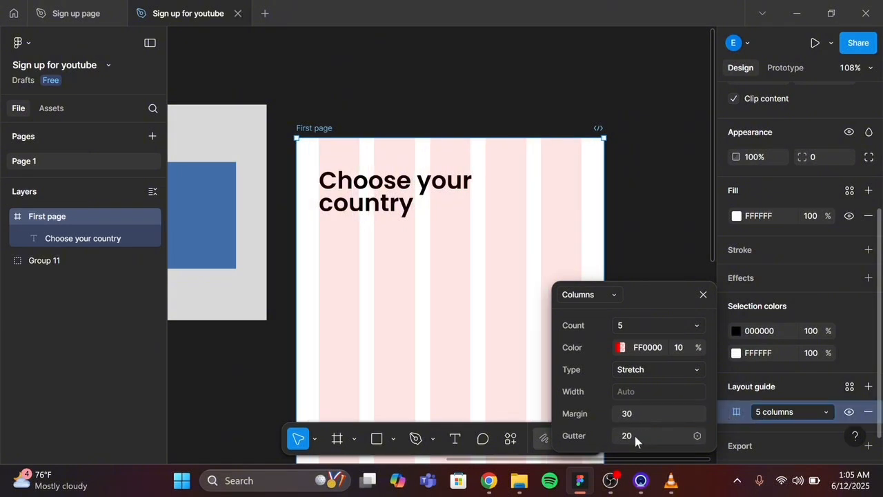
pyautogui.click(635, 436)
pyautogui.write('15')
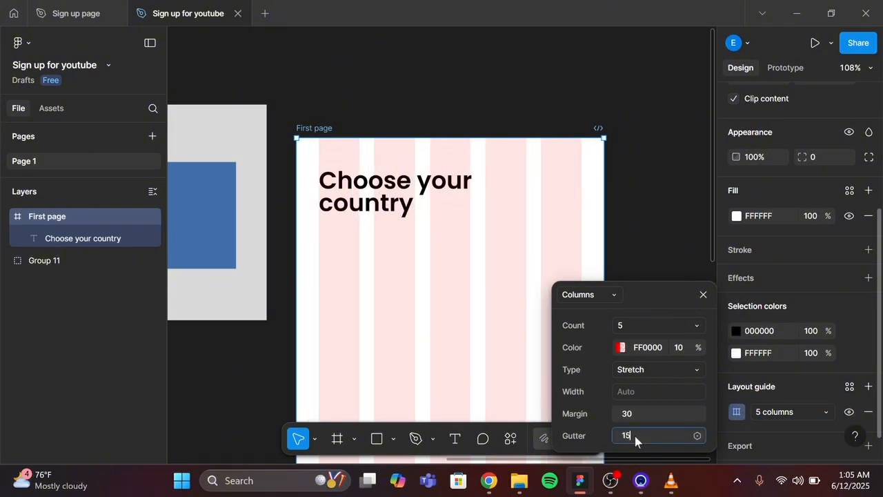
pyautogui.press('Return')
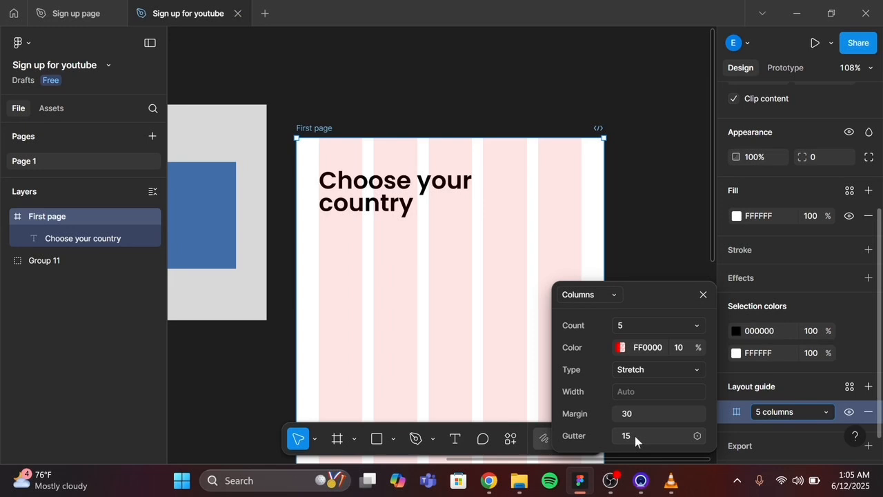
pyautogui.click(703, 295)
# Step: Examine how the column guide divides the full First page frame
pyautogui.keyDown('ctrl'); pyautogui.scroll(-5, 624, 268); pyautogui.keyUp('ctrl')
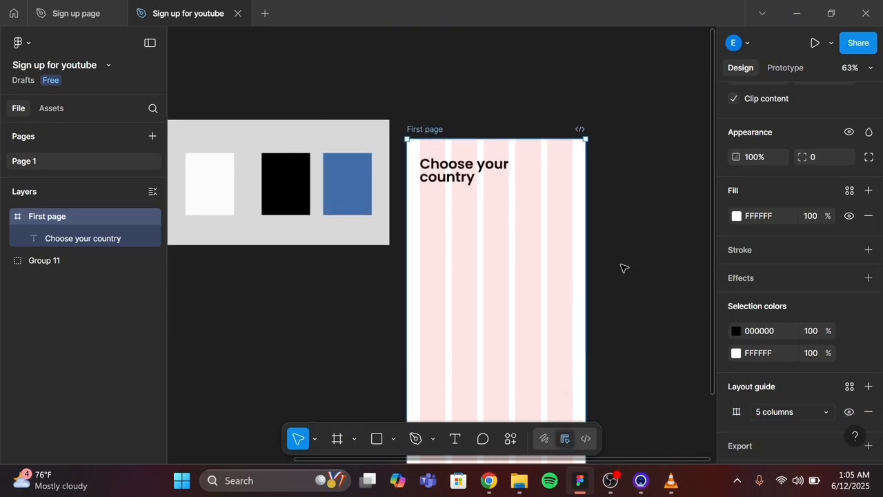
pyautogui.scroll(-3, 624, 267)
pyautogui.keyDown('ctrl'); pyautogui.scroll(-2, 624, 268); pyautogui.keyUp('ctrl')
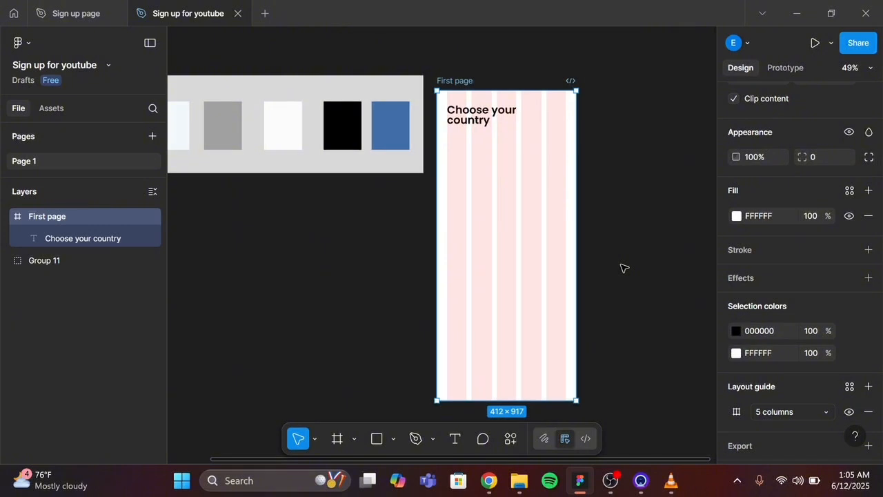
pyautogui.scroll(2, 624, 268)
pyautogui.hscroll(2, 624, 268)
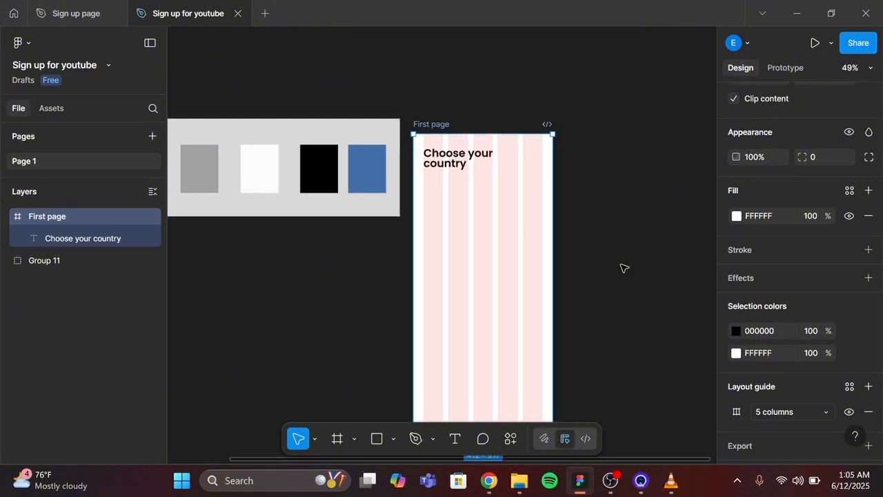
pyautogui.keyDown('ctrl'); pyautogui.scroll(2, 624, 267); pyautogui.keyUp('ctrl')
pyautogui.scroll(-1, 624, 268)
pyautogui.hscroll(1, 624, 268)
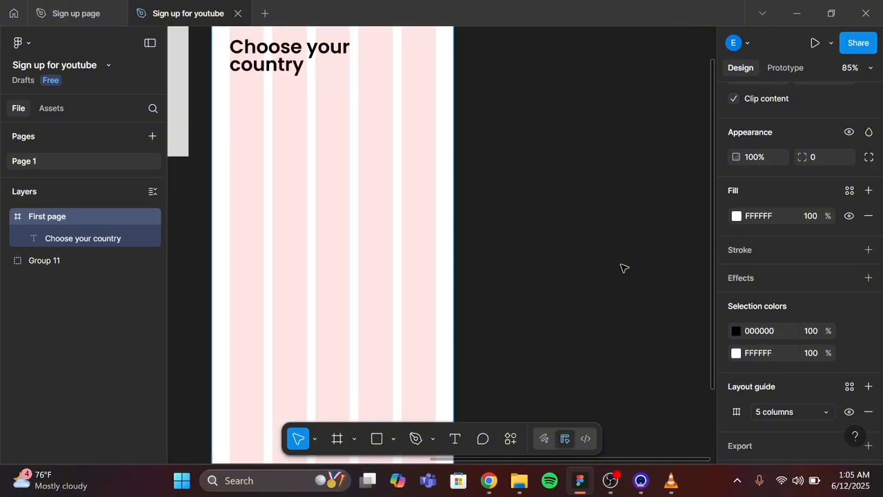
# Step: Move the heading down to about 88 below the frame's top edge, keeping it on the 30 margin
pyautogui.hscroll(-3, 624, 268)
pyautogui.keyDown('ctrl'); pyautogui.scroll(3, 624, 268); pyautogui.keyUp('ctrl')
pyautogui.keyDown('ctrl'); pyautogui.scroll(2, 624, 267); pyautogui.keyUp('ctrl')
pyautogui.scroll(4, 624, 268)
pyautogui.hscroll(-2, 624, 268)
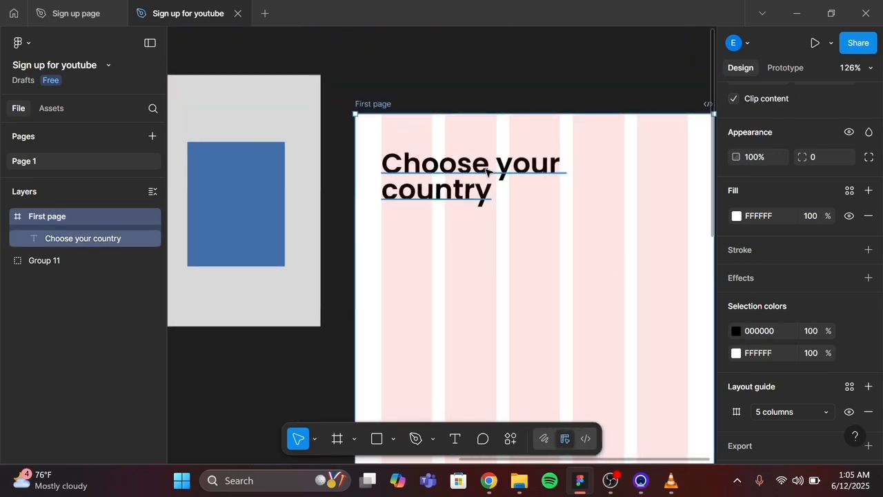
pyautogui.click(486, 171)
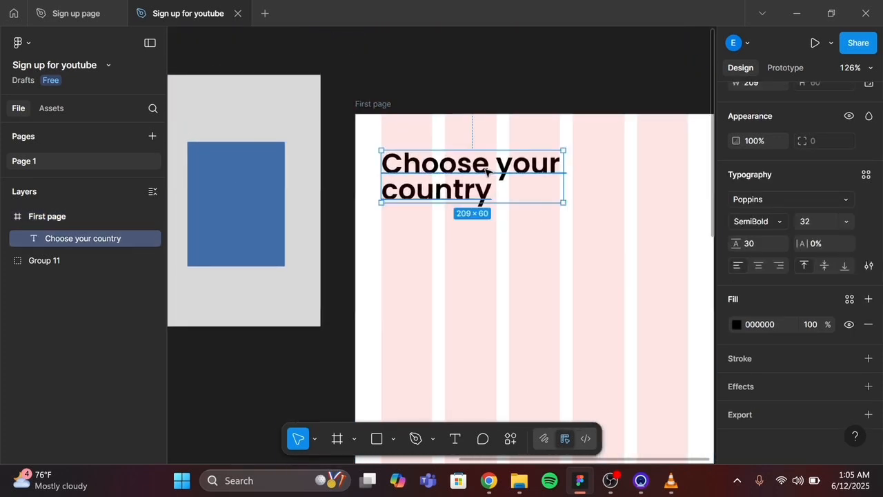
pyautogui.moveTo(485, 174); pyautogui.dragTo(487, 211)
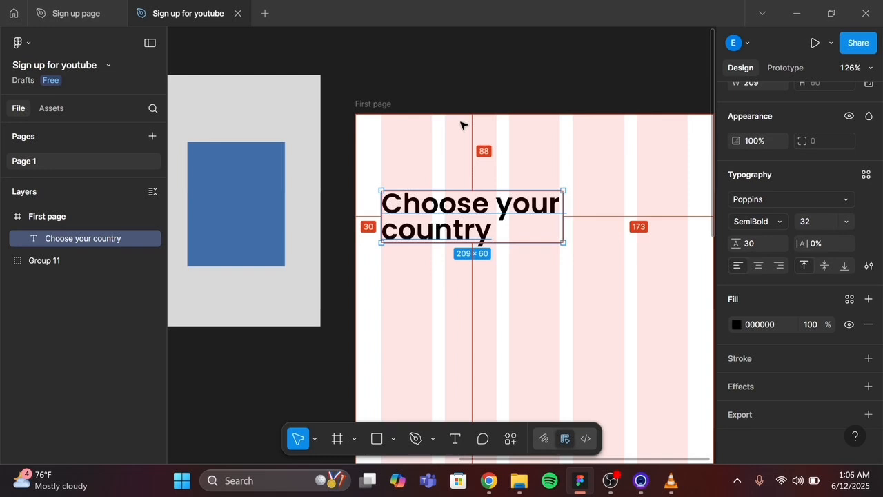
# Step: Nudge the heading up until it sits 60 below the frame's top edge
pyautogui.press('Up')
pyautogui.press('Up')
pyautogui.press('Up')
pyautogui.press('Up')
pyautogui.press('Up')
pyautogui.press('Up')
pyautogui.press('Up')
pyautogui.press('Up')
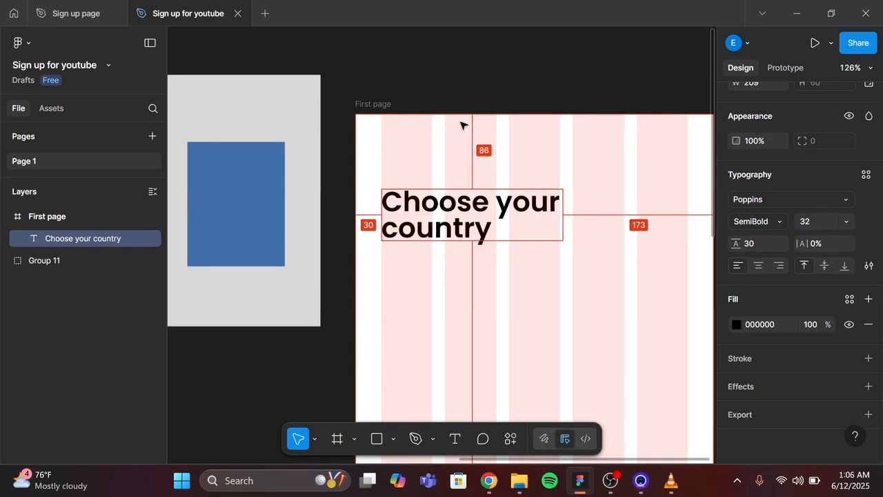
pyautogui.press('Up')
pyautogui.press('Up')
pyautogui.press('Up')
pyautogui.press('Up')
pyautogui.press('Up')
pyautogui.press('Up')
pyautogui.press('Up')
pyautogui.press('Up')
pyautogui.press('Up')
pyautogui.press('Up')
pyautogui.press('Up')
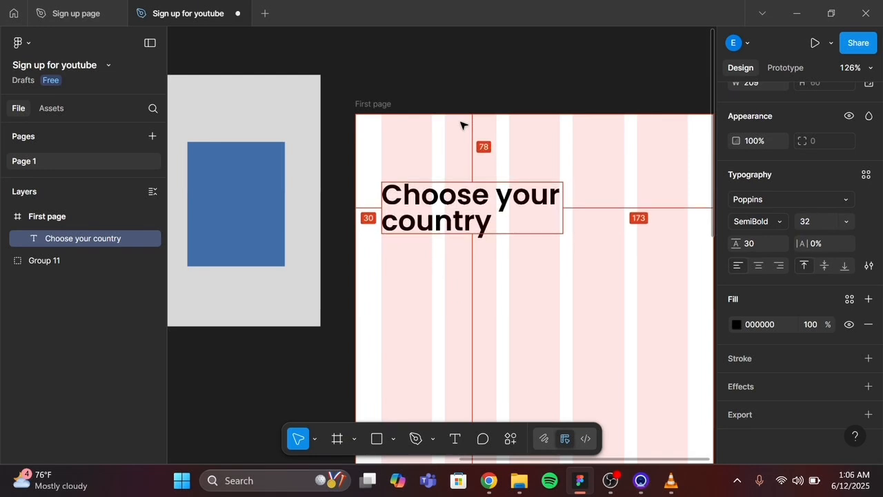
pyautogui.press('Up')
pyautogui.press('Up')
pyautogui.press('Up')
pyautogui.press('Up')
pyautogui.press('Up')
pyautogui.press('Up')
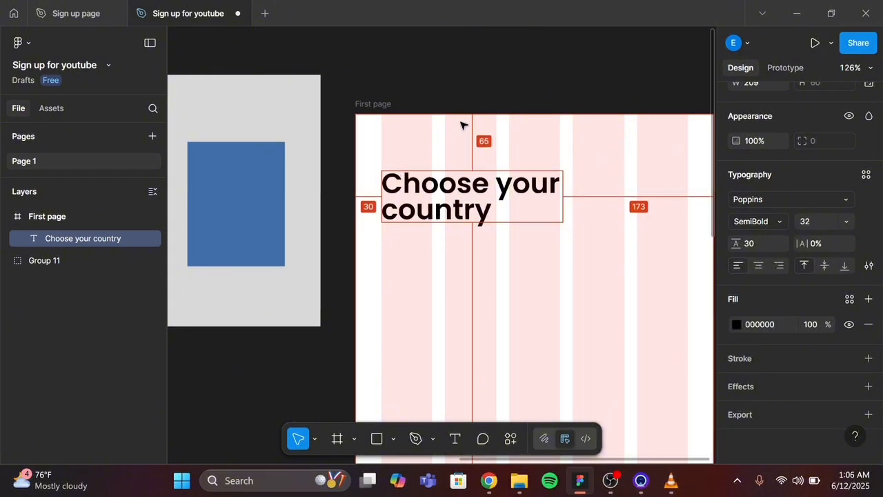
pyautogui.press('Up')
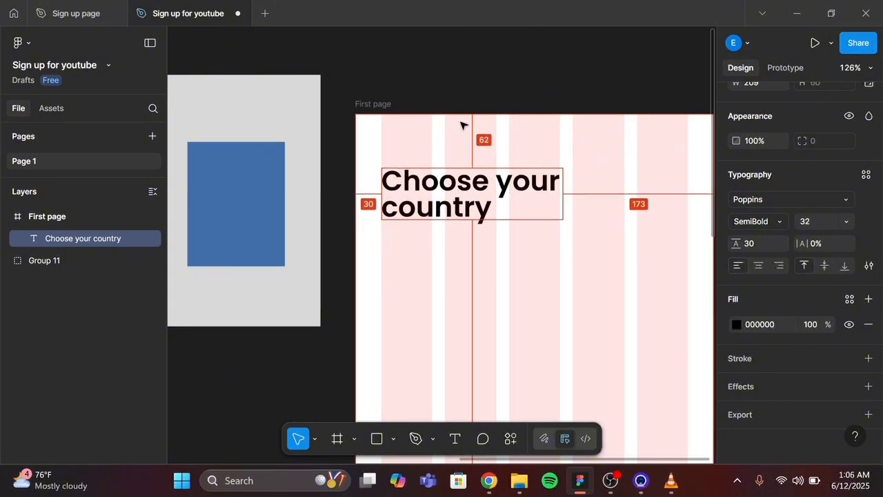
pyautogui.press('Up')
pyautogui.press('Up')
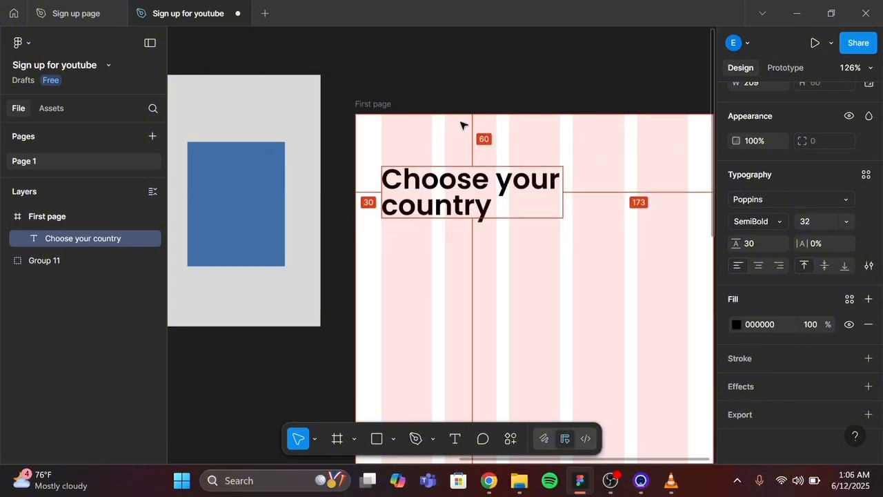
# Step: Switch to the Sign up page file and examine the country selection screen as a layout reference
pyautogui.scroll(-3, 461, 125)
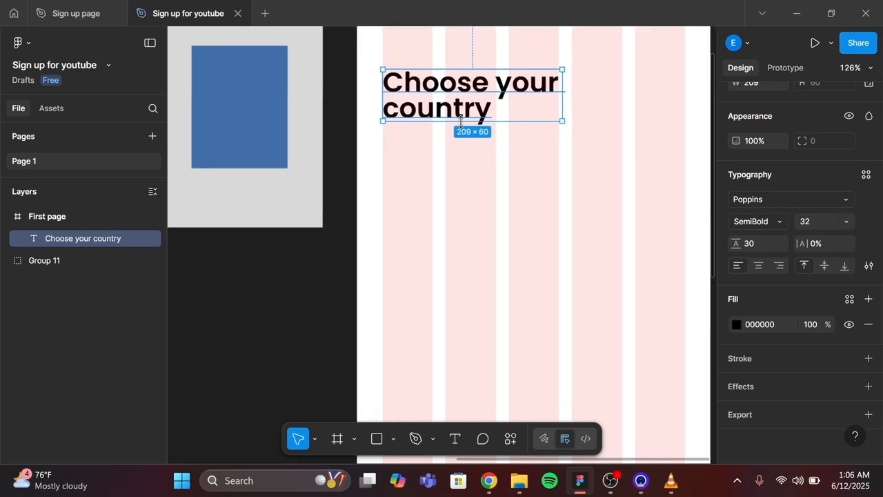
pyautogui.scroll(-5, 461, 121)
pyautogui.scroll(-2, 461, 122)
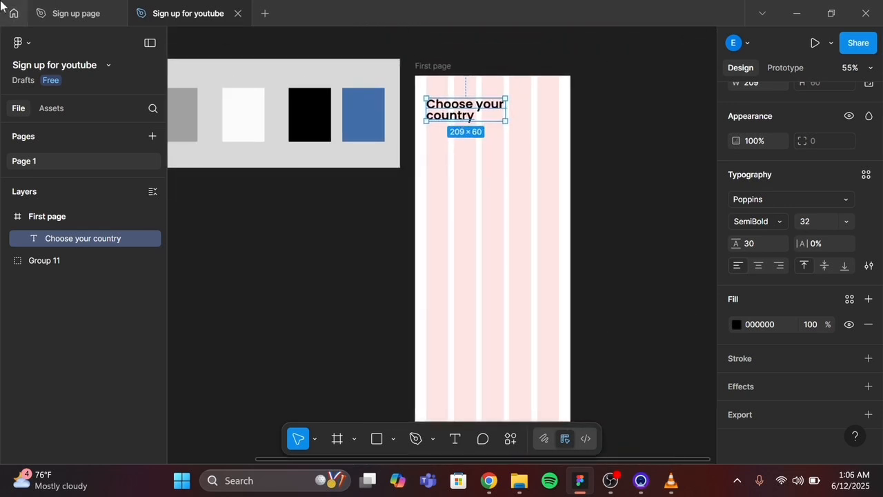
pyautogui.click(81, 13)
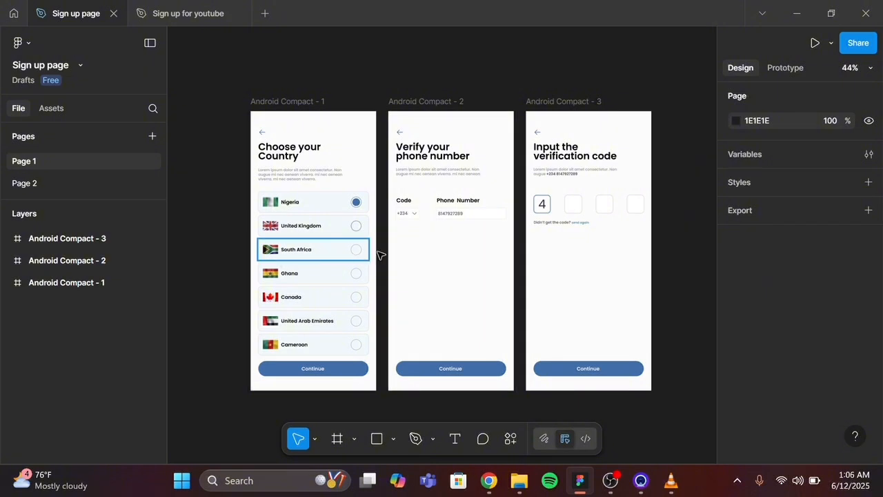
pyautogui.scroll(4, 381, 255)
pyautogui.hscroll(-3, 381, 254)
pyautogui.scroll(3, 381, 254)
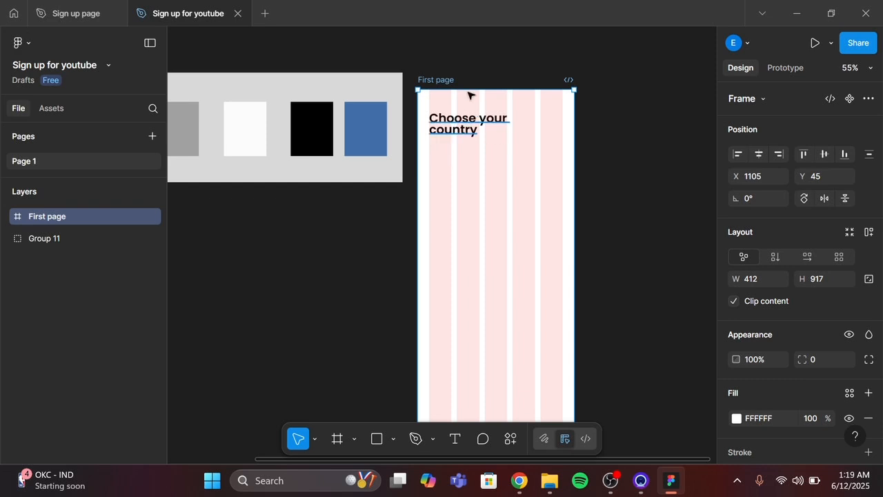
# Step: Hide the First page frame's column guide in the Sign up for youtube file and select the "Choose your country" heading
pyautogui.scroll(-5, 777, 309)
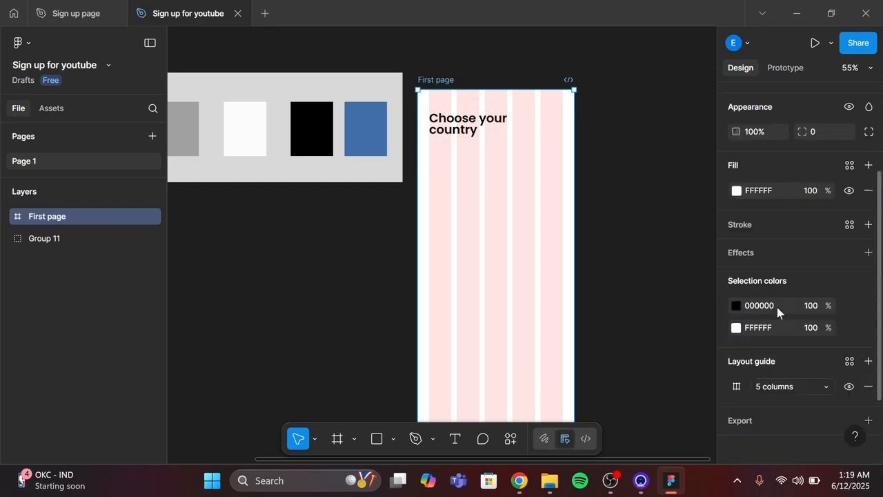
pyautogui.click(849, 384)
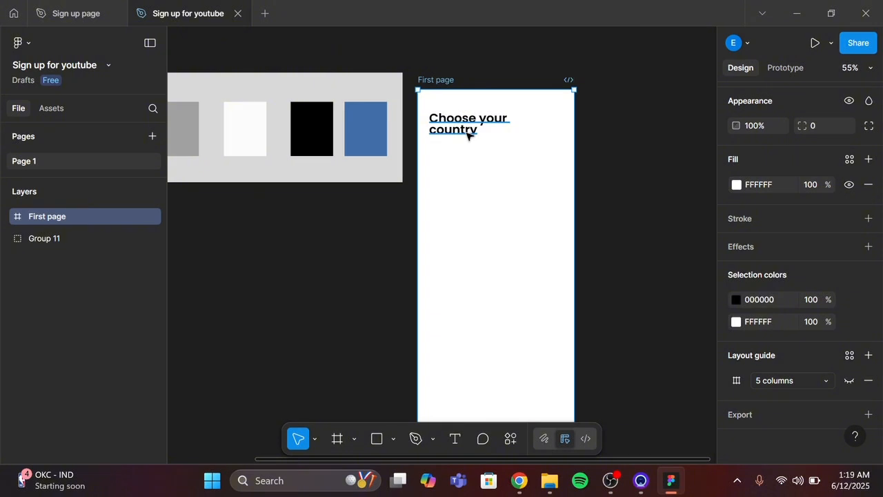
pyautogui.press('Return')
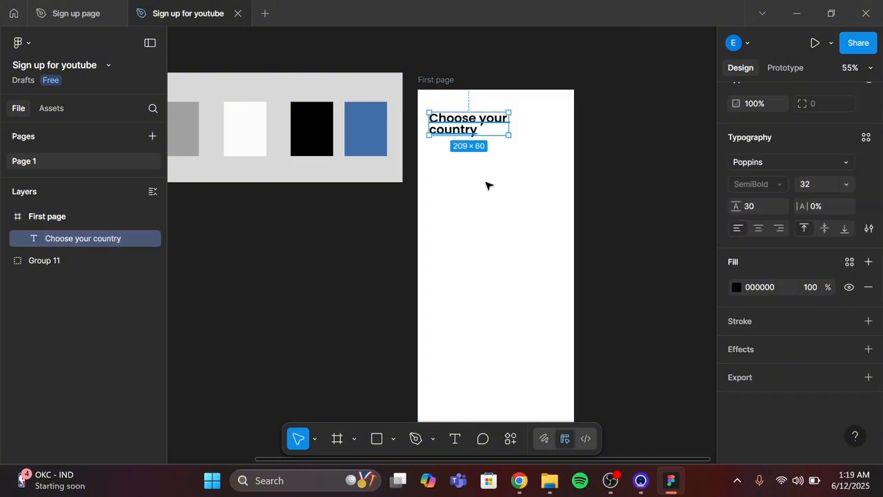
pyautogui.scroll(5, 487, 185)
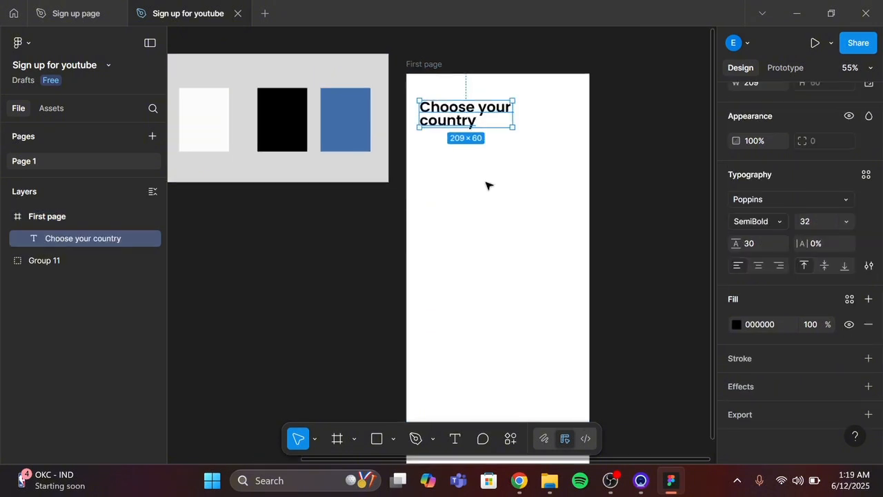
pyautogui.scroll(2, 487, 185)
pyautogui.scroll(2, 487, 185)
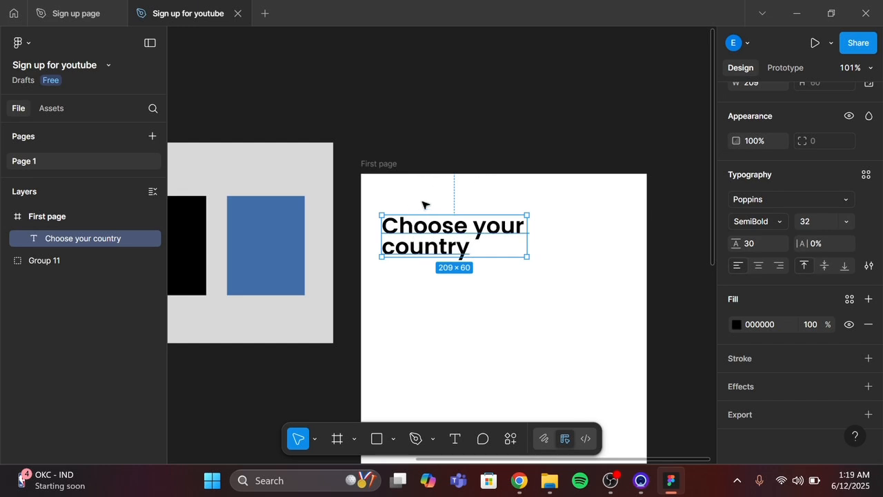
# Step: Try nudging the heading sideways and vertically while measuring its frame margins, returning it to 30 from the left edge and 60 from the top
pyautogui.press('alt')
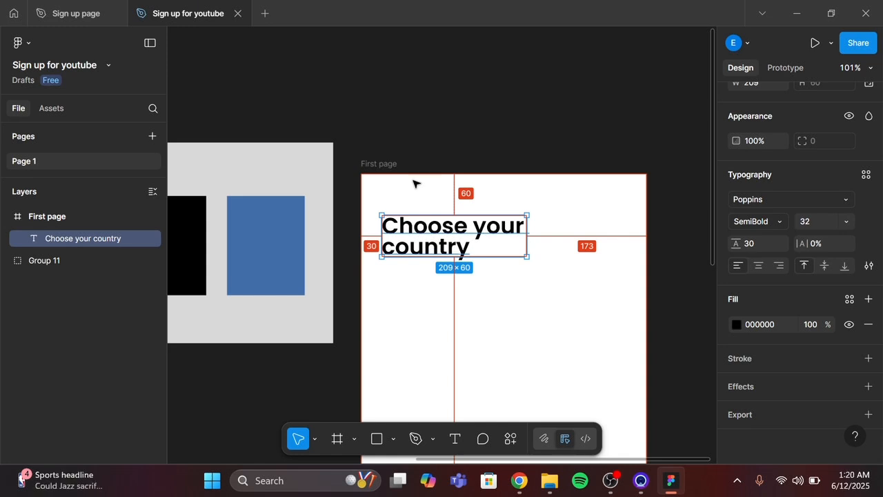
pyautogui.press('Right')
pyautogui.press('Right')
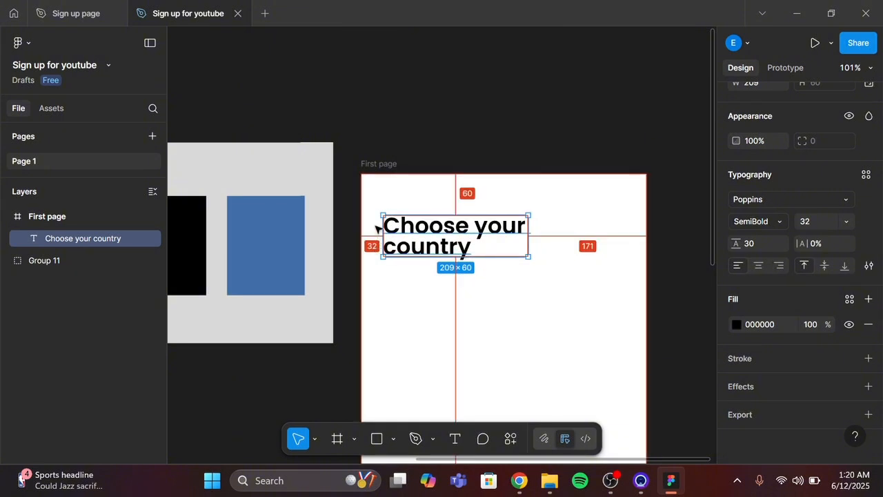
pyautogui.press('Left')
pyautogui.press('Left')
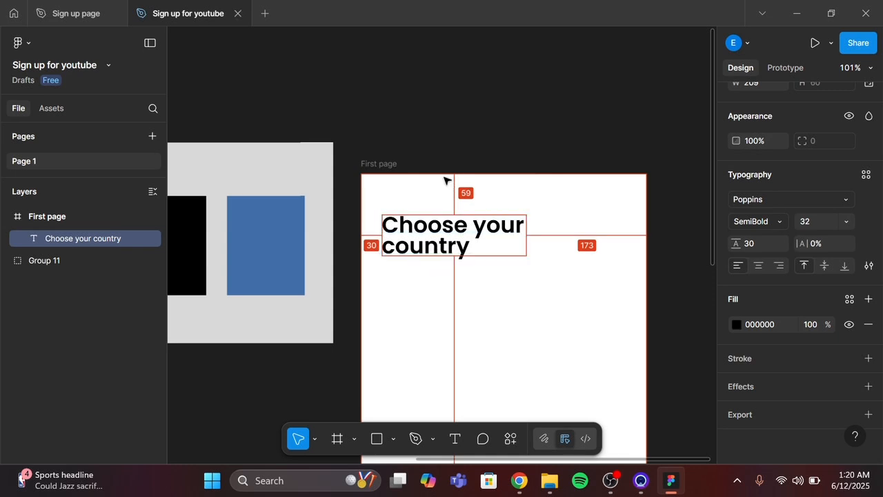
pyautogui.press('Down')
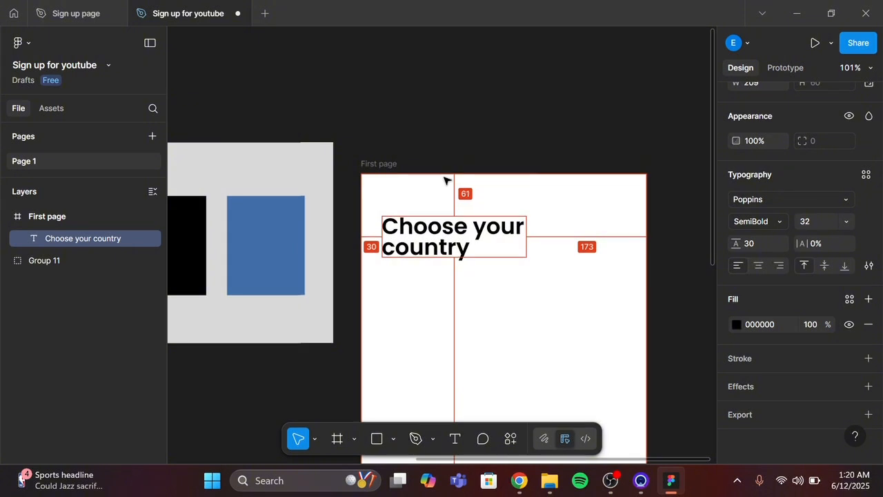
pyautogui.press('Up')
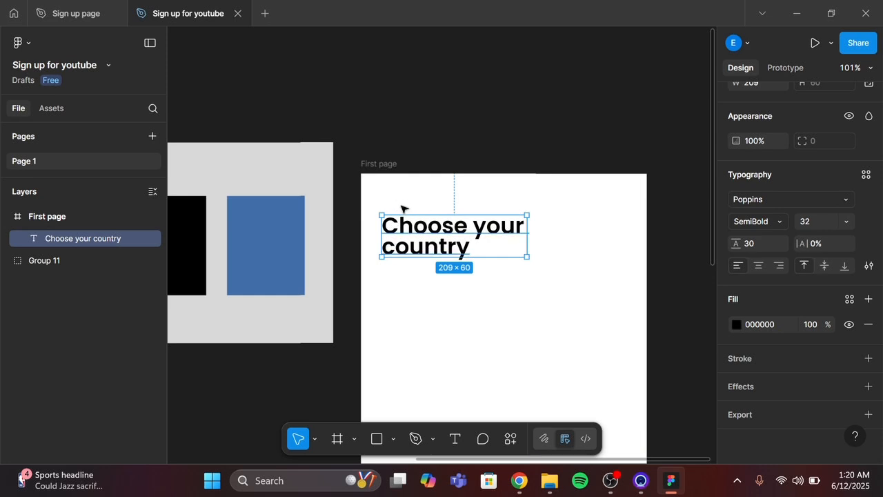
pyautogui.scroll(-4, 508, 270)
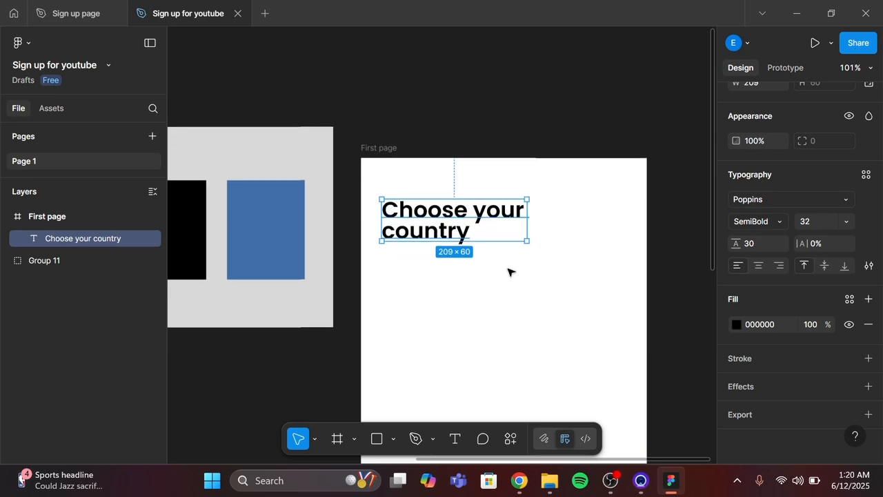
pyautogui.scroll(1, 509, 271)
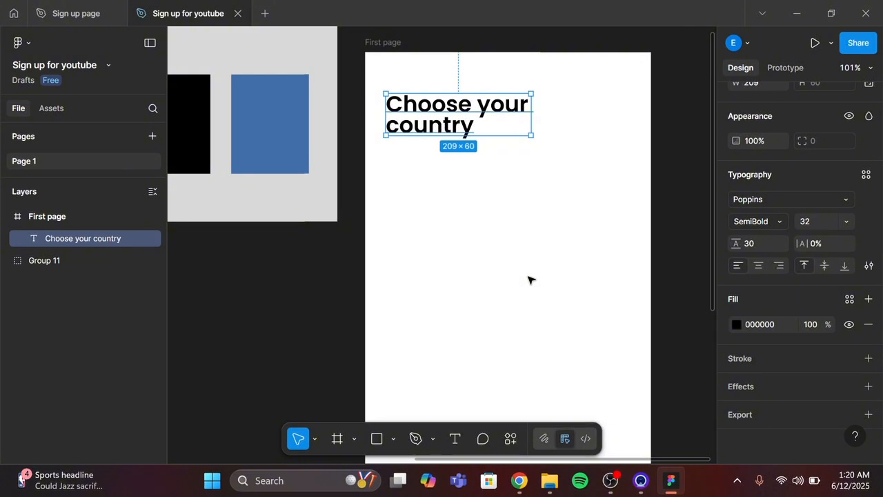
pyautogui.rightClick(529, 280)
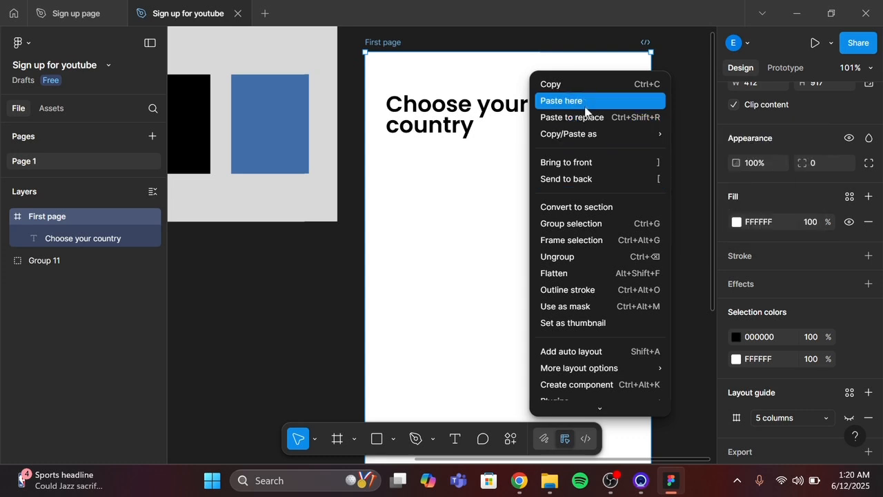
pyautogui.scroll(-3, 608, 307)
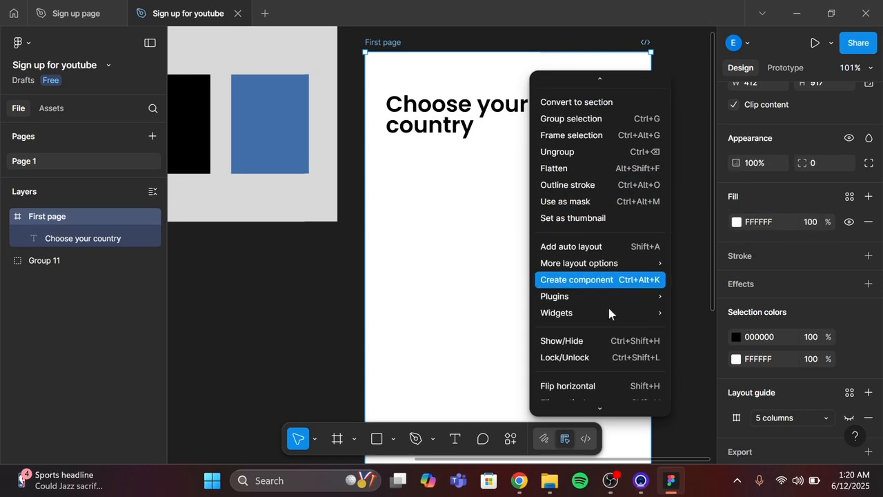
pyautogui.moveTo(610, 301)
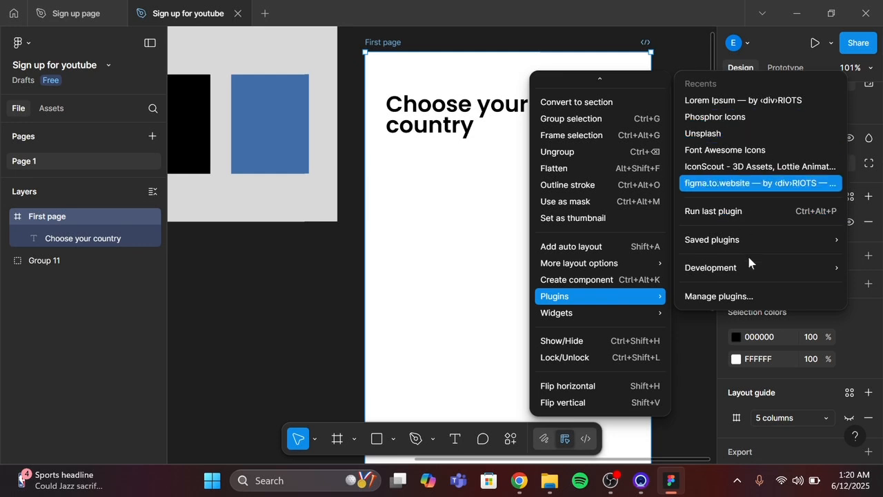
pyautogui.click(733, 297)
pyautogui.press('Escape')
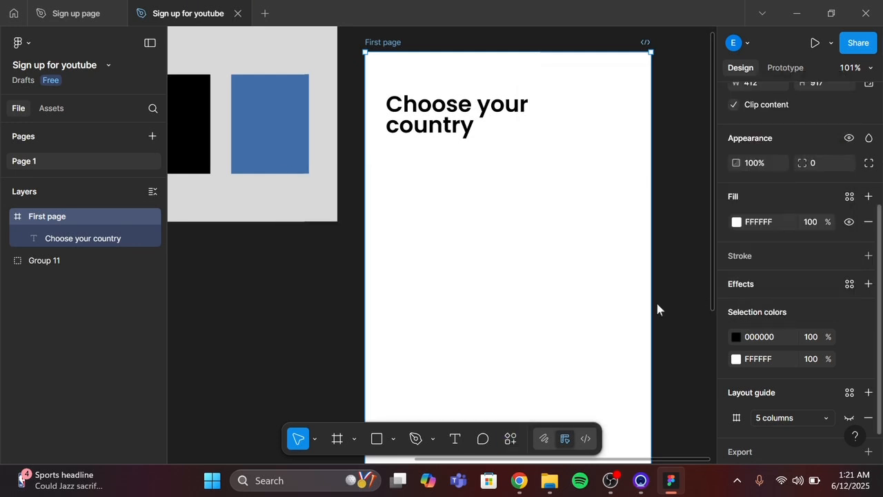
# Step: Open plugin management from the First page frame and search the plugins for "pho"
pyautogui.rightClick(511, 256)
pyautogui.scroll(-2, 571, 351)
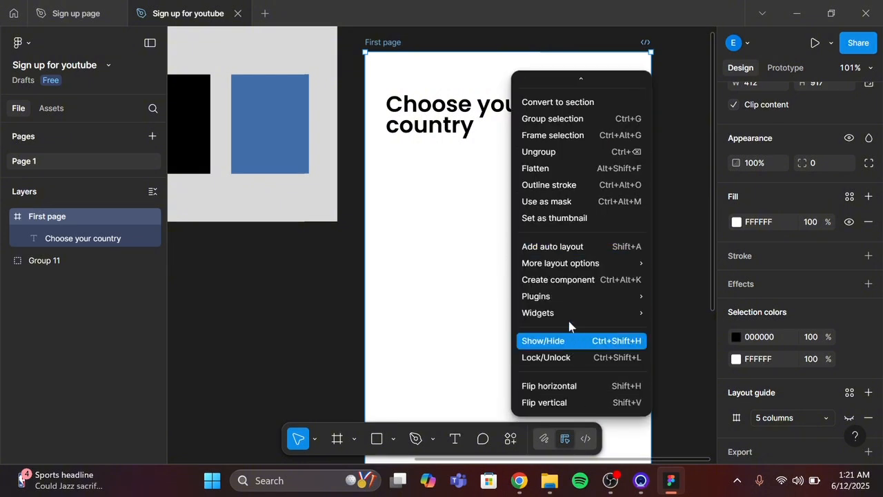
pyautogui.moveTo(563, 297)
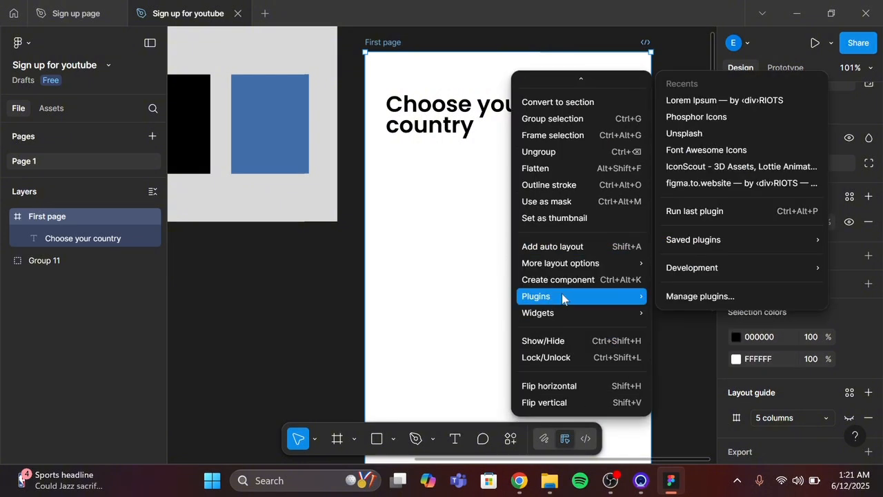
pyautogui.click(698, 296)
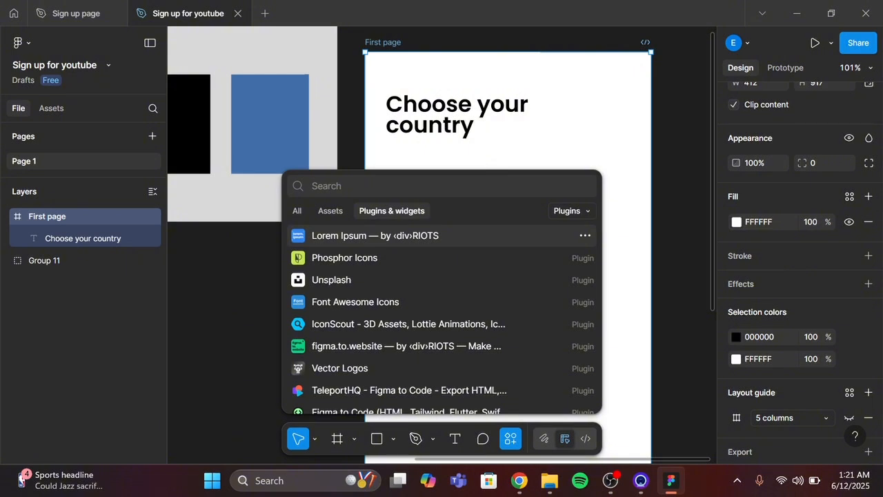
pyautogui.write('ph')
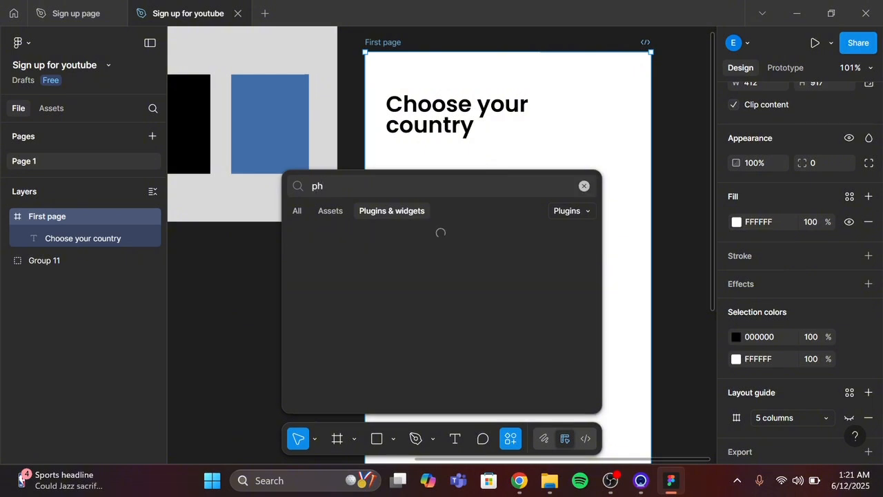
pyautogui.write('oto')
pyautogui.press('BackSpace')
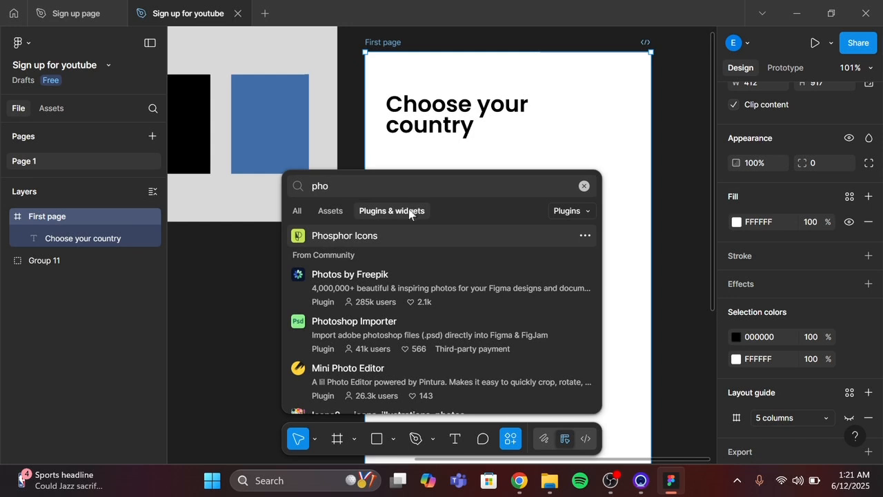
# Step: View the details of the Phosphor Icons plugin and close the plugin browser
pyautogui.click(584, 238)
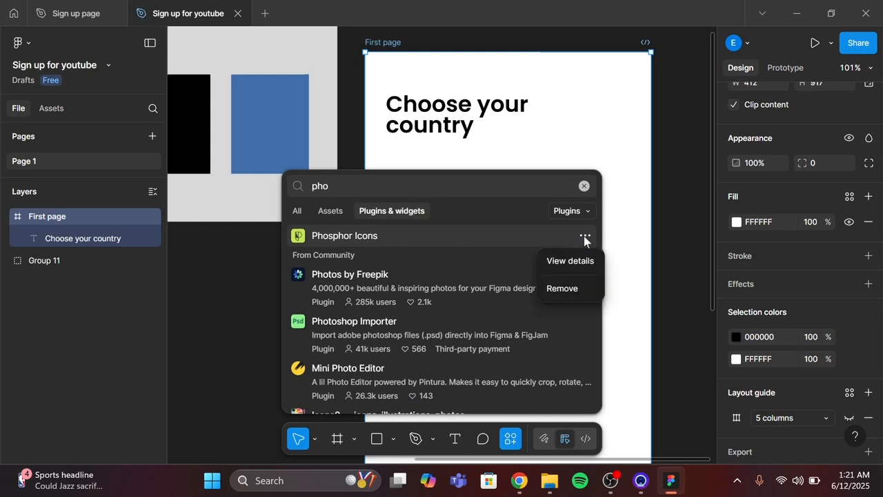
pyautogui.click(554, 265)
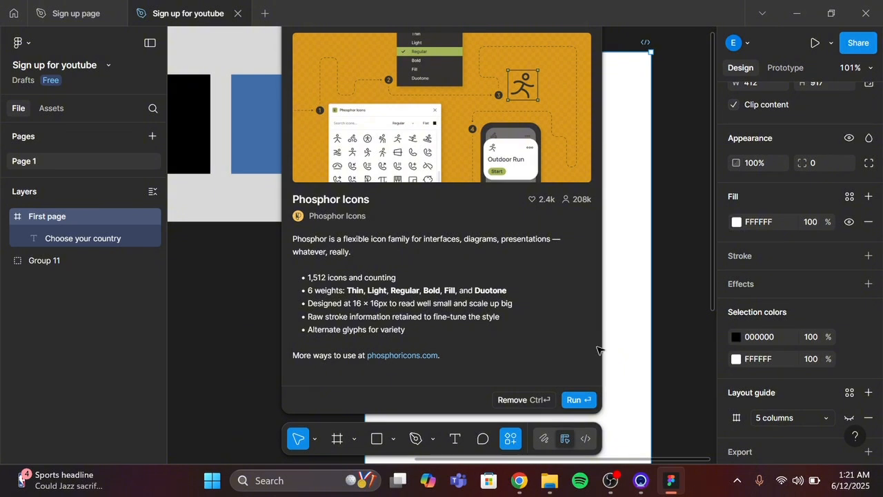
pyautogui.press('Escape')
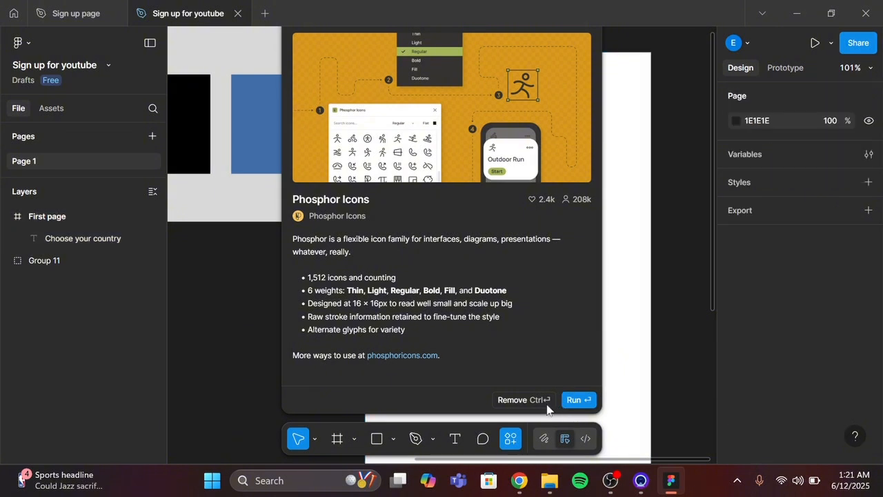
pyautogui.click(629, 299)
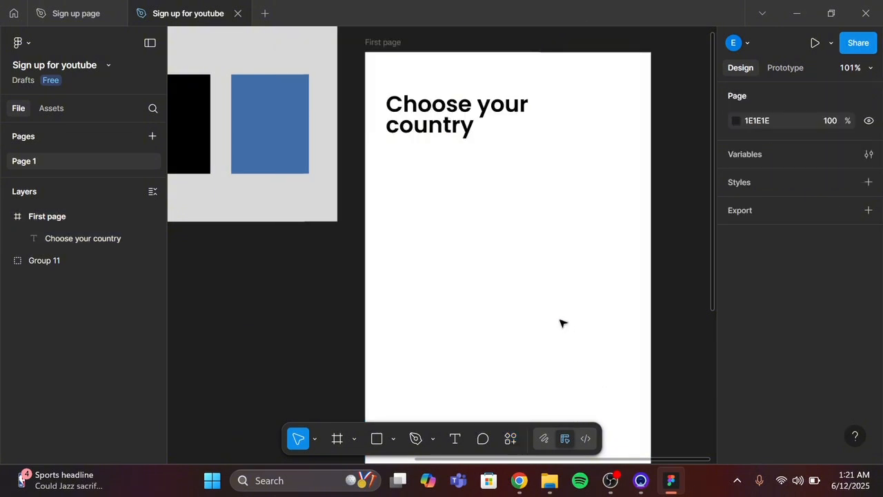
# Step: Run the Phosphor Icons plugin on the First page frame, insert the Regular ArrowLeft icon, and close the plugin
pyautogui.rightClick(384, 54)
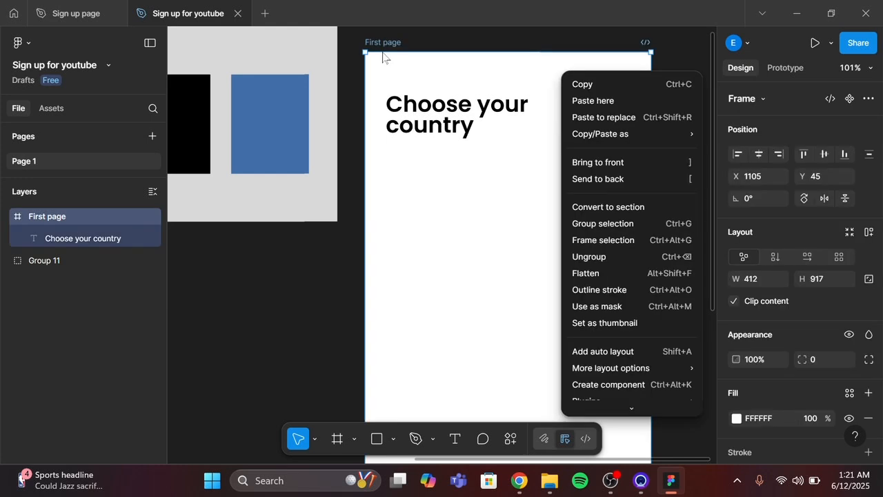
pyautogui.click(613, 308)
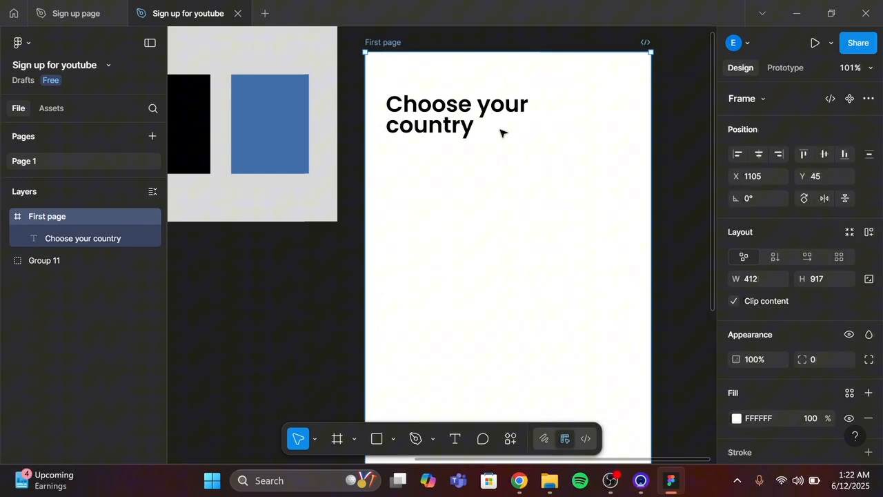
pyautogui.rightClick(537, 224)
pyautogui.scroll(-2, 583, 294)
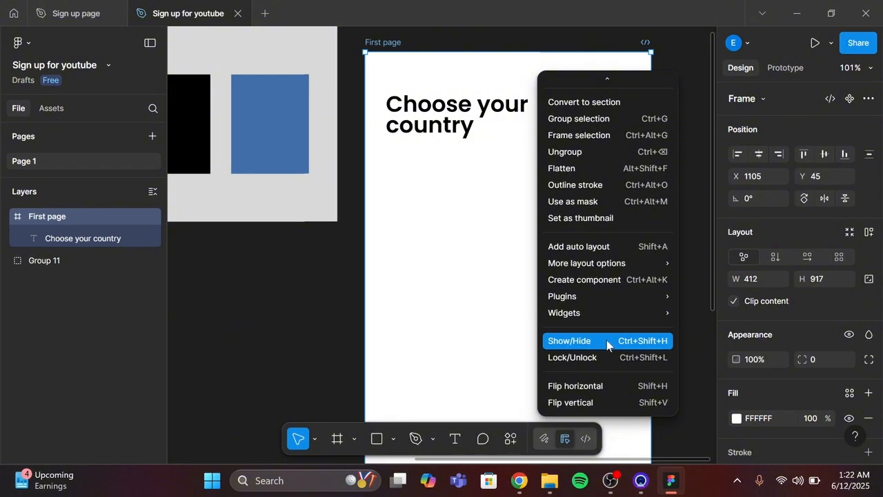
pyautogui.moveTo(612, 298)
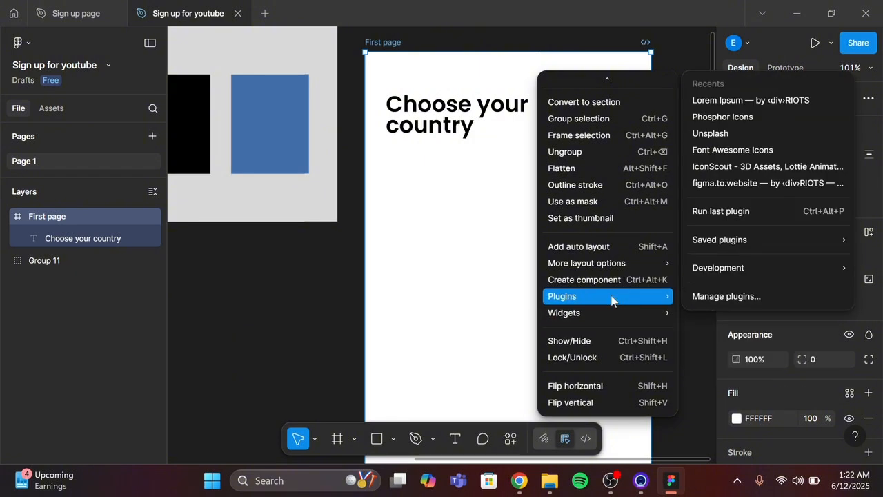
pyautogui.click(745, 118)
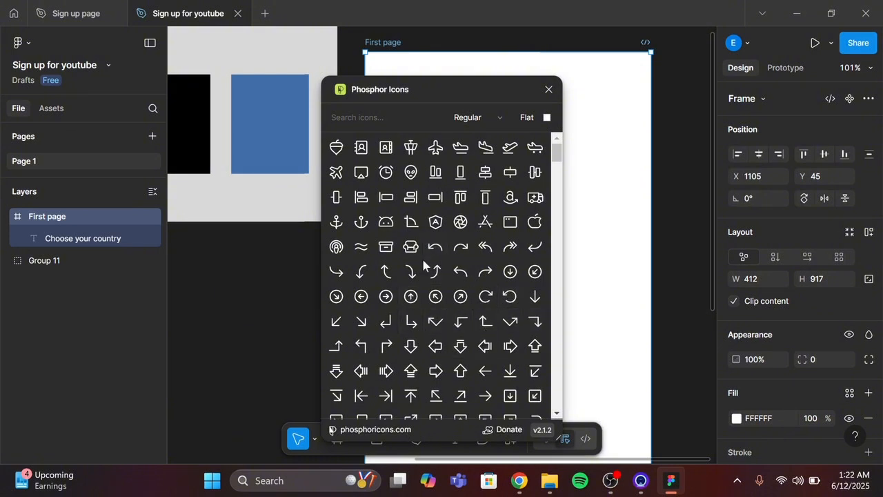
pyautogui.click(486, 375)
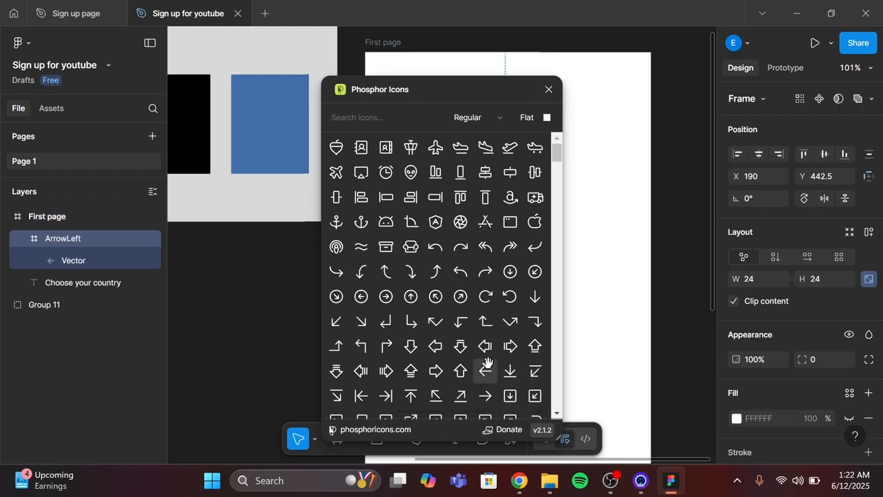
pyautogui.click(548, 90)
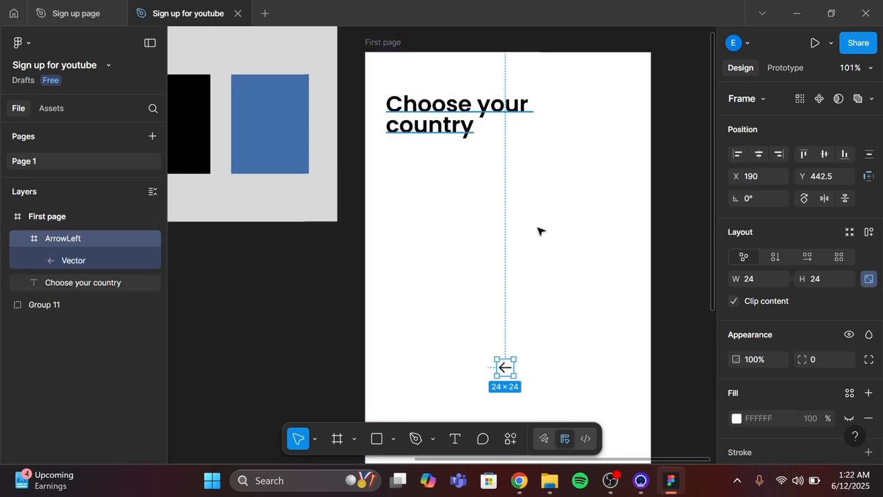
# Step: Move the ArrowLeft icon above the "Choose your country" heading, to about X 30, Y 26 in the frame
pyautogui.moveTo(507, 369); pyautogui.dragTo(407, 97)
pyautogui.scroll(1, 428, 155)
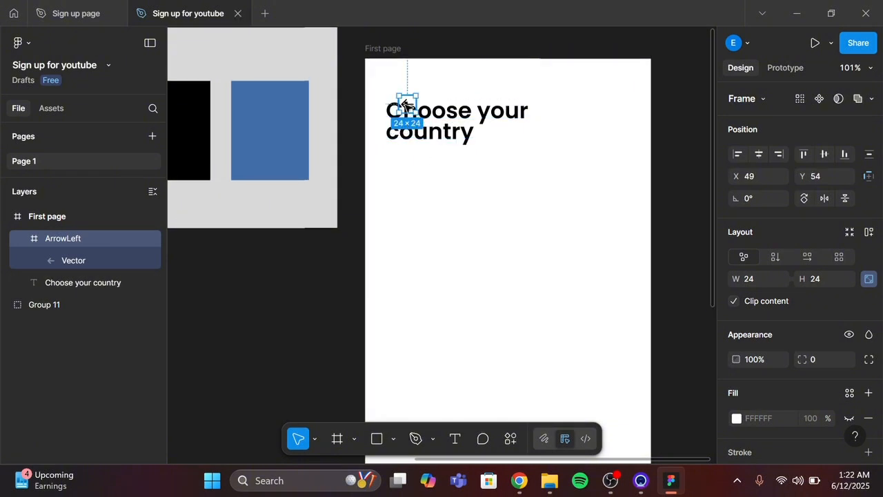
pyautogui.moveTo(400, 99); pyautogui.dragTo(394, 86)
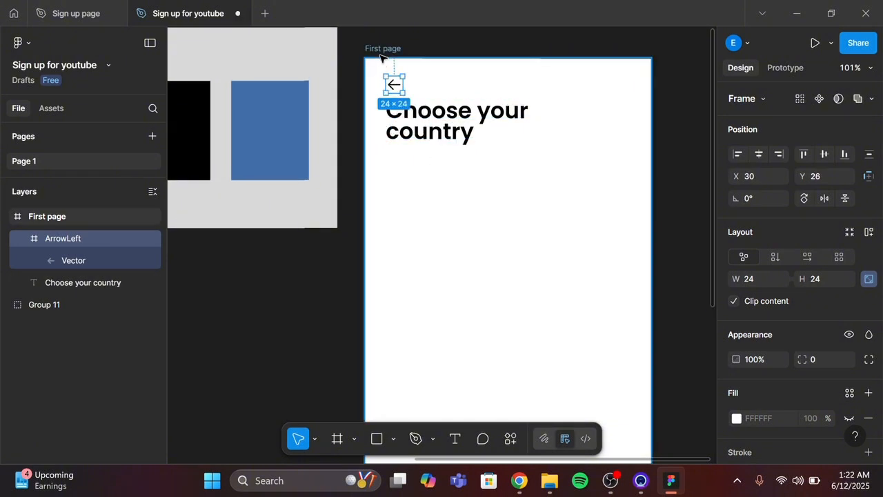
# Step: Show the First page frame's 5-column layout guide and select the "Choose your country" heading
pyautogui.click(380, 55)
pyautogui.scroll(-3, 763, 431)
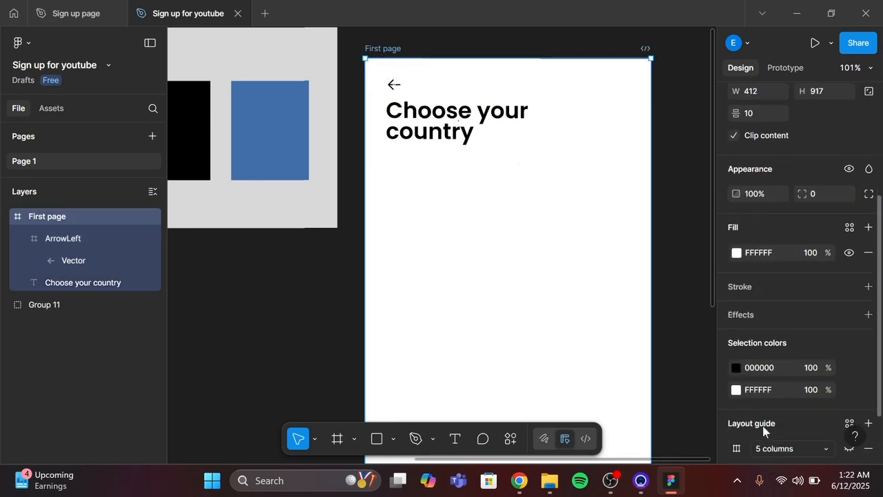
pyautogui.scroll(-2, 773, 375)
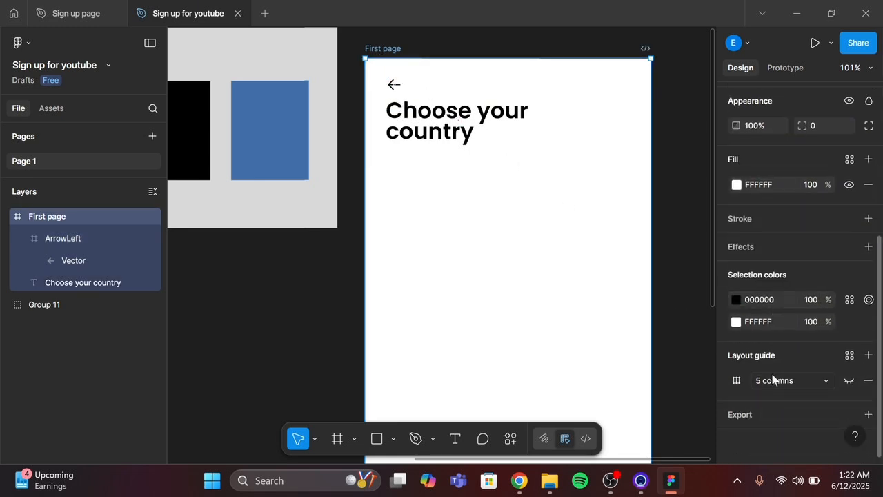
pyautogui.click(851, 382)
pyautogui.scroll(1, 619, 373)
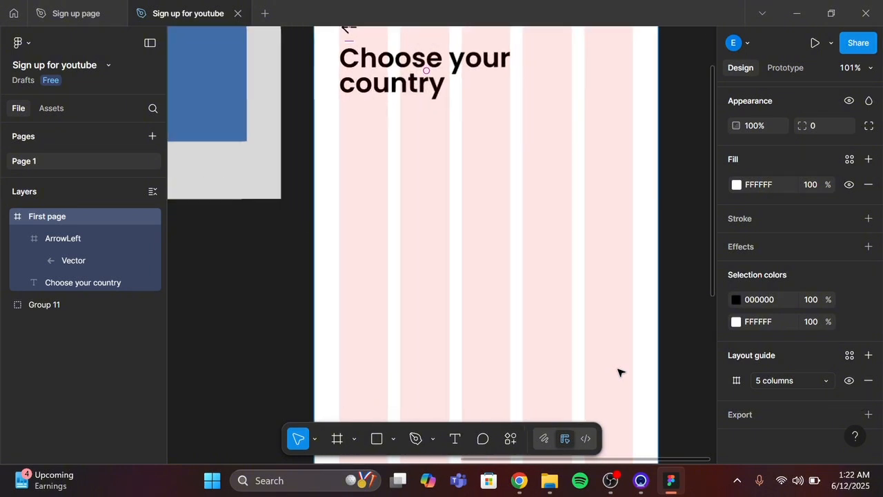
pyautogui.scroll(2, 619, 372)
pyautogui.scroll(3, 619, 372)
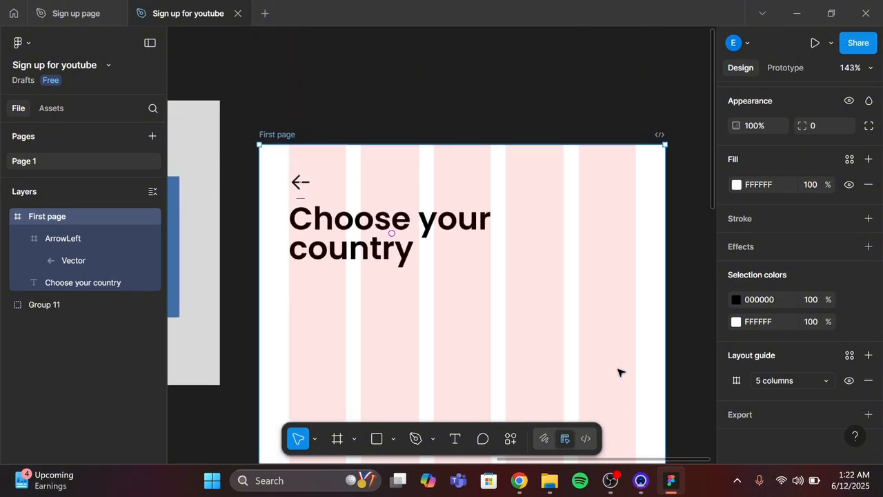
pyautogui.scroll(1, 619, 372)
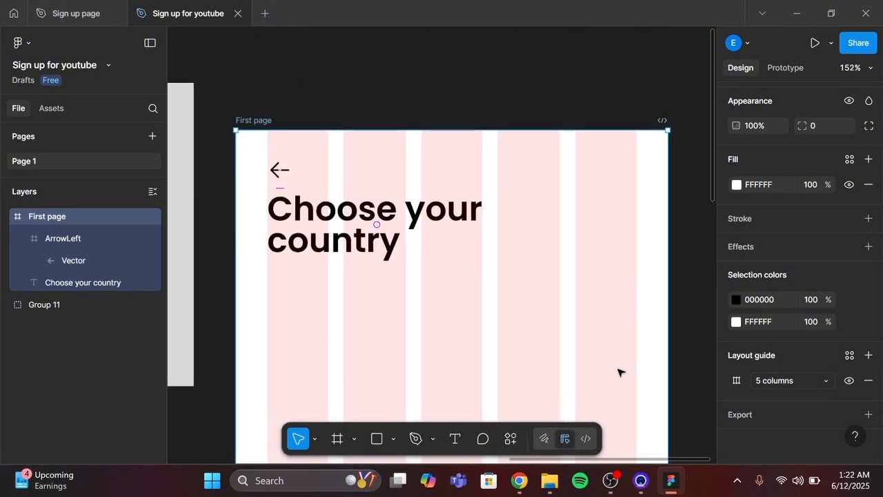
pyautogui.click(338, 219)
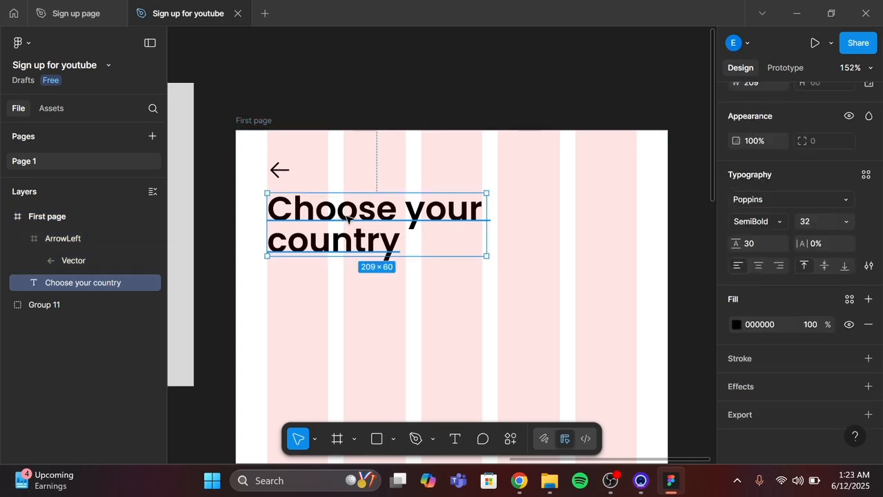
# Step: Move the "Choose your country" heading farther down and lower the ArrowLeft icon to 50 px below the First page frame's top edge
pyautogui.moveTo(347, 218); pyautogui.dragTo(345, 300)
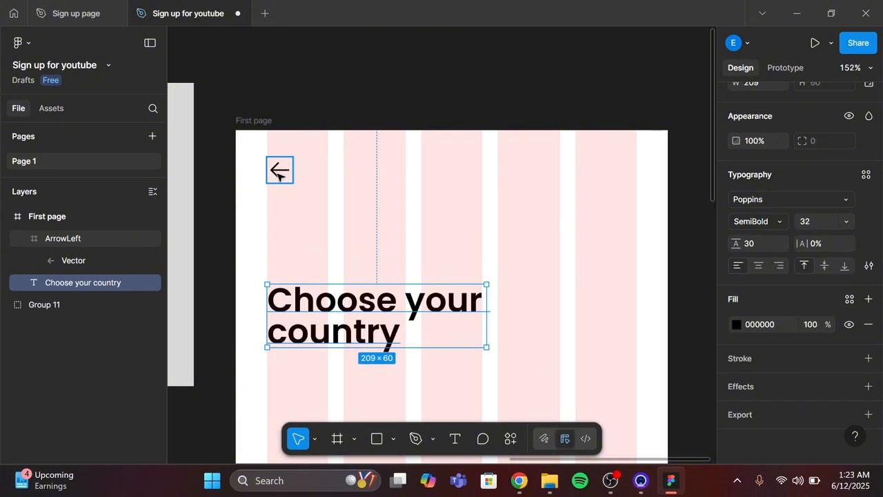
pyautogui.click(279, 172)
pyautogui.press('alt')
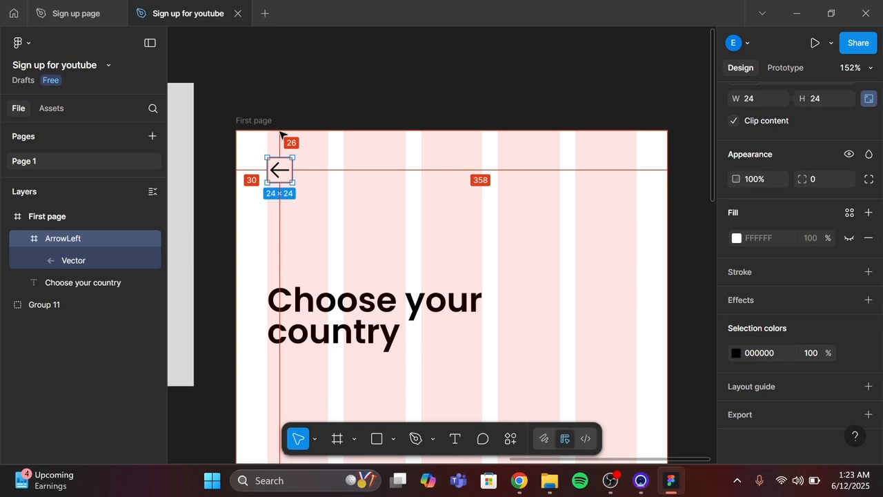
pyautogui.press('Down')
pyautogui.press('Down')
pyautogui.press('Down')
pyautogui.press('Down')
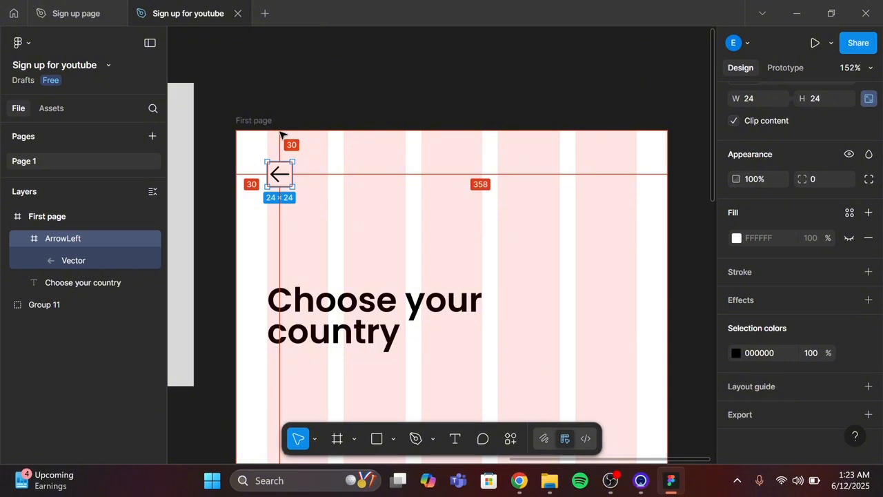
pyautogui.press('Down')
pyautogui.press('Down')
pyautogui.press('Down')
pyautogui.press('Down')
pyautogui.press('Down')
pyautogui.press('Down')
pyautogui.press('Down')
pyautogui.press('Down')
pyautogui.press('Down')
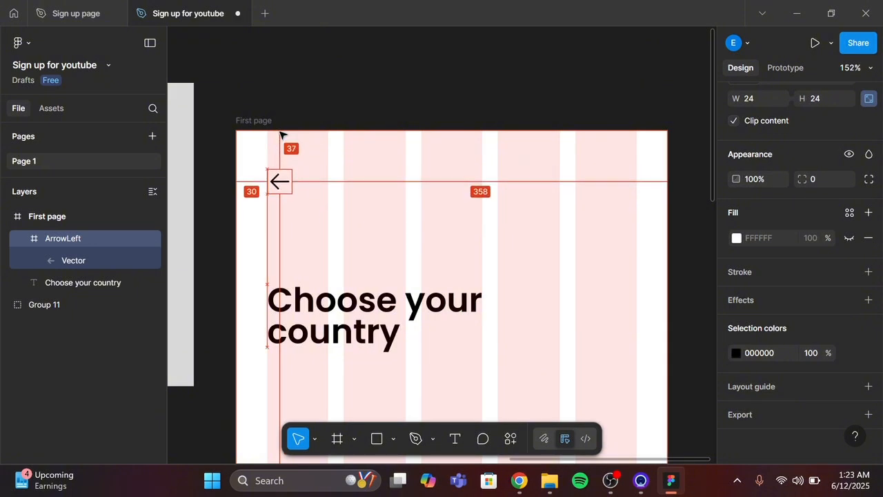
pyautogui.press('Down')
pyautogui.press('Down')
pyautogui.press('Down')
pyautogui.press('Down')
pyautogui.press('Down')
pyautogui.press('Down')
pyautogui.press('Down')
pyautogui.press('Down')
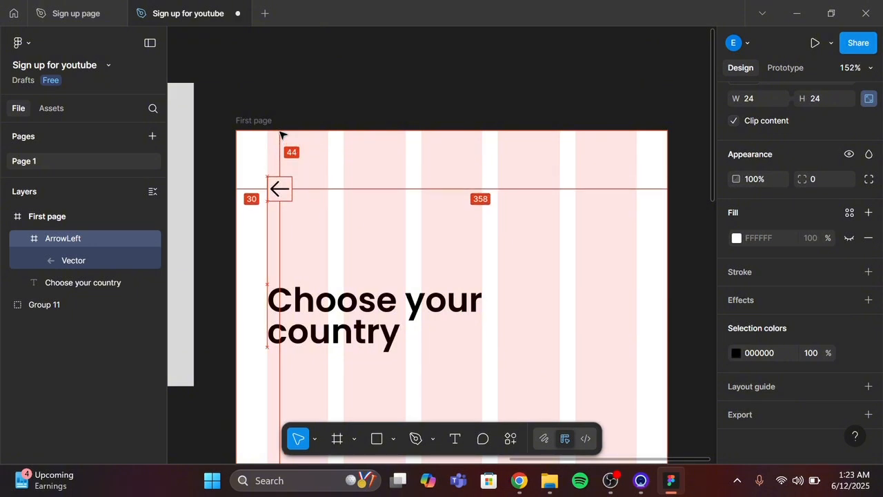
pyautogui.press('Down')
pyautogui.press('Down')
pyautogui.press('Down')
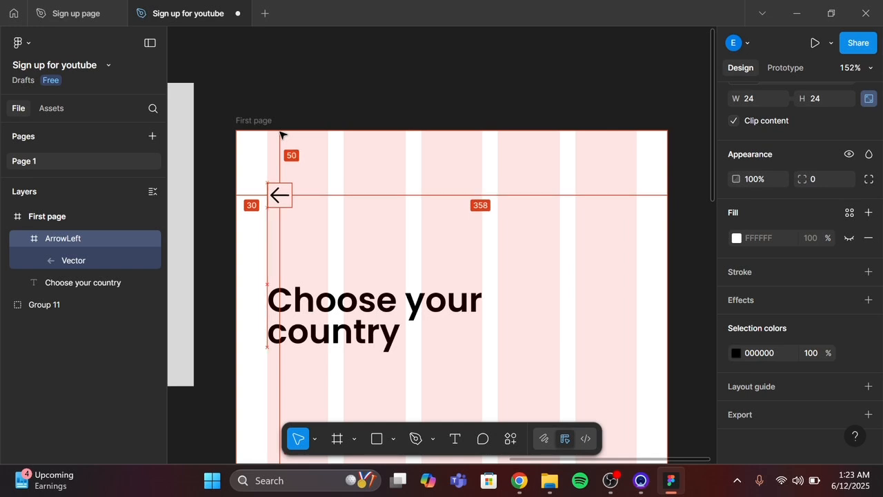
# Step: Move the "Choose your country" heading up until it sits 20 px below the ArrowLeft icon
pyautogui.click(327, 308)
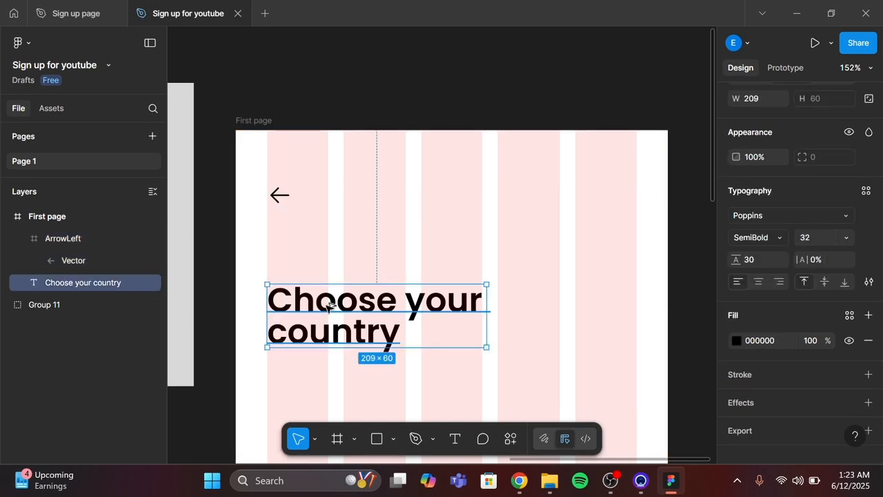
pyautogui.press('alt')
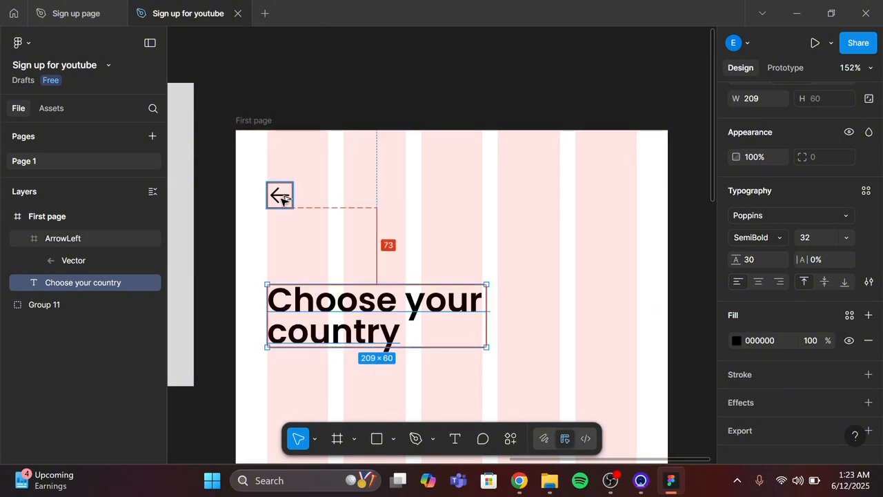
pyautogui.press('Up')
pyautogui.press('Up')
pyautogui.press('Up')
pyautogui.press('Up')
pyautogui.press('Up')
pyautogui.press('Up')
pyautogui.press('Up')
pyautogui.press('Up')
pyautogui.press('Up')
pyautogui.press('Up')
pyautogui.press('Up')
pyautogui.press('Up')
pyautogui.press('Up')
pyautogui.press('Up')
pyautogui.press('Up')
pyautogui.press('Up')
pyautogui.press('Up')
pyautogui.press('Up')
pyautogui.press('Up')
pyautogui.press('Up')
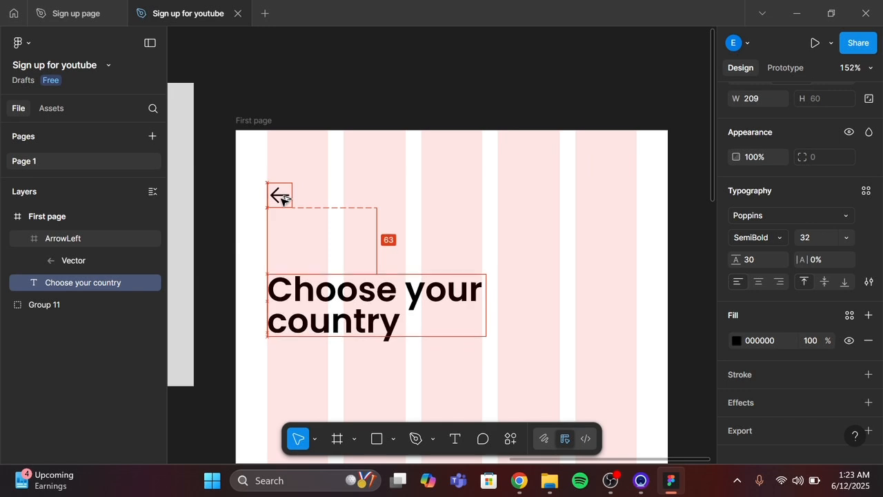
pyautogui.press('Up')
pyautogui.press('Up')
pyautogui.press('Up')
pyautogui.press('Up')
pyautogui.press('Up')
pyautogui.press('Up')
pyautogui.press('Up')
pyautogui.press('Up')
pyautogui.press('Up')
pyautogui.press('Up')
pyautogui.press('Up')
pyautogui.press('Up')
pyautogui.press('Up')
pyautogui.press('Up')
pyautogui.press('Up')
pyautogui.press('Up')
pyautogui.press('Up')
pyautogui.press('Up')
pyautogui.press('Up')
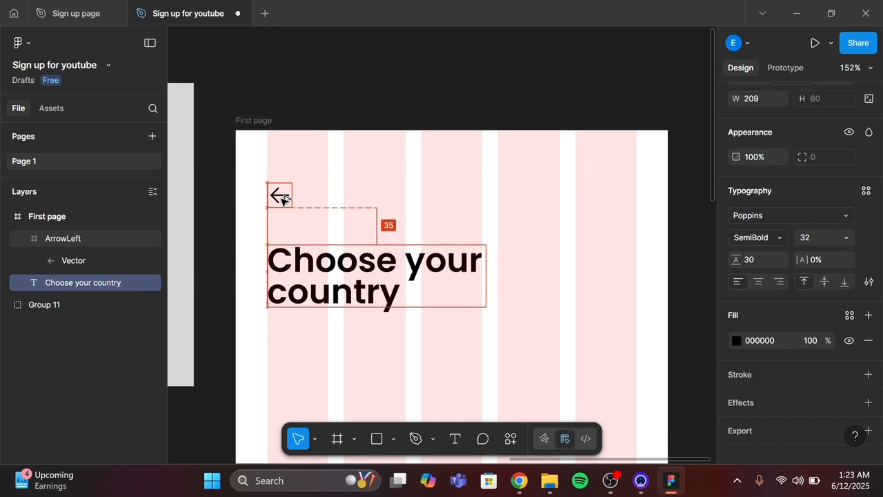
pyautogui.press('Up')
pyautogui.press('Up')
pyautogui.press('Up')
pyautogui.press('Up')
pyautogui.press('Up')
pyautogui.press('Up')
pyautogui.press('Up')
pyautogui.press('Up')
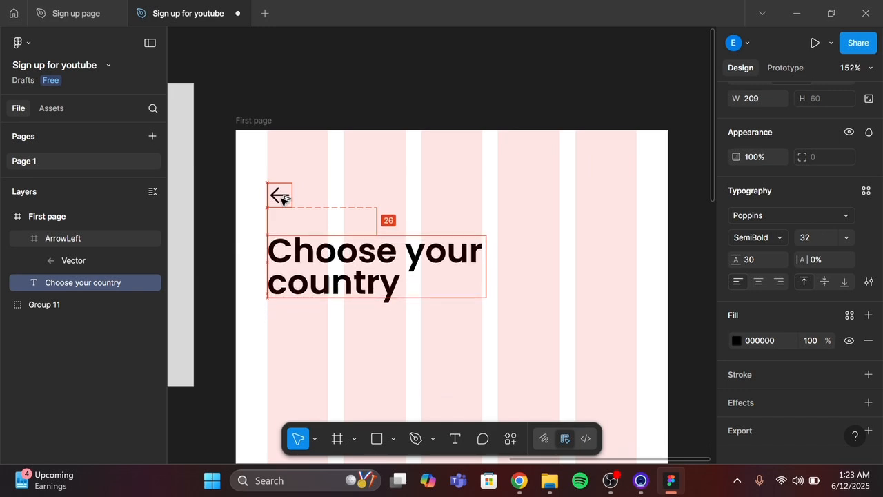
pyautogui.press('Up')
pyautogui.press('Up')
pyautogui.press('Up')
pyautogui.press('Up')
pyautogui.press('Up')
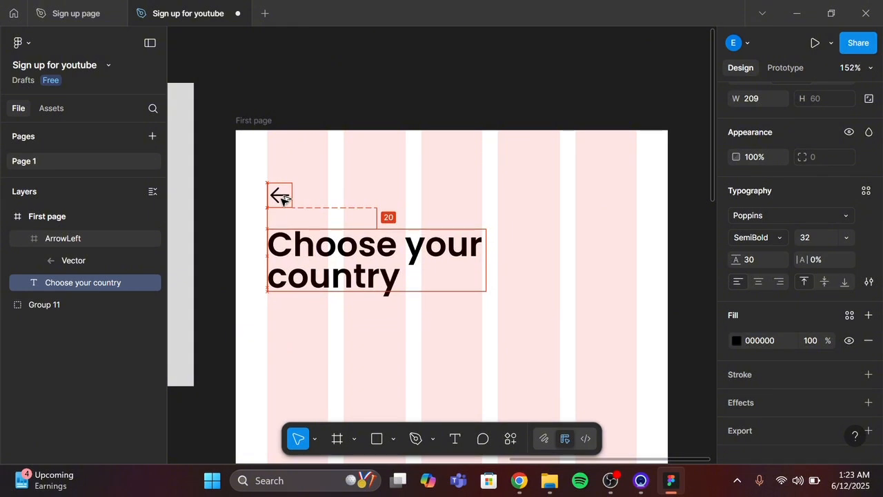
# Step: Hide the First page frame's 5-column layout guide
pyautogui.scroll(-4, 394, 312)
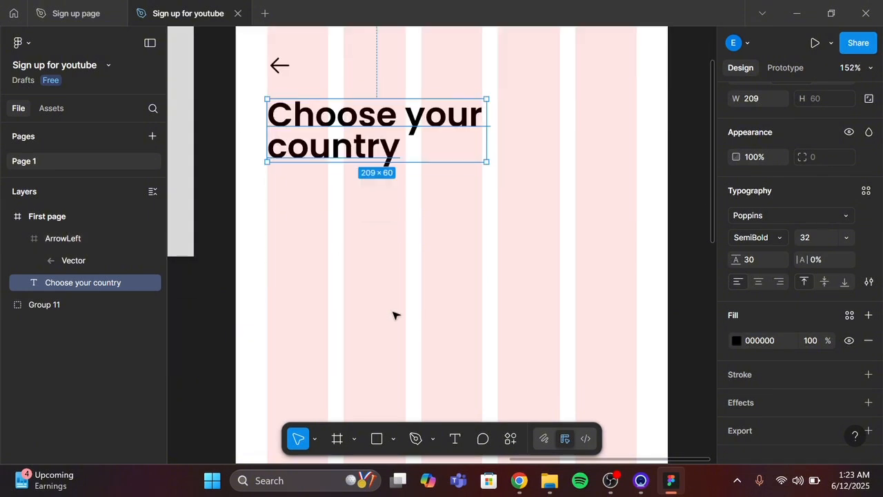
pyautogui.scroll(3, 394, 315)
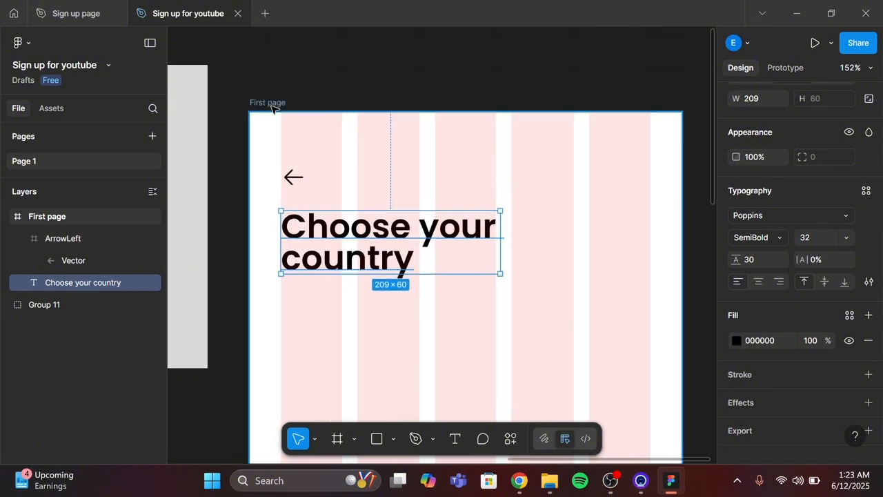
pyautogui.scroll(-1, 794, 392)
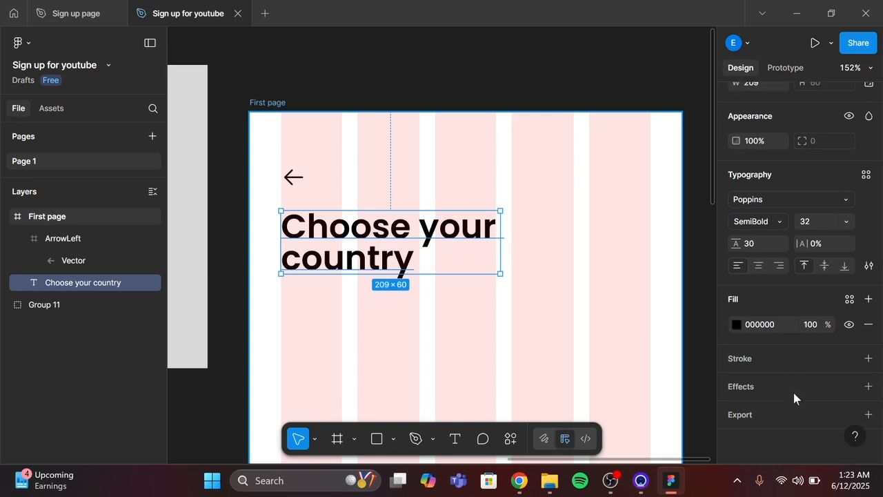
pyautogui.press('Escape')
pyautogui.scroll(-2, 793, 393)
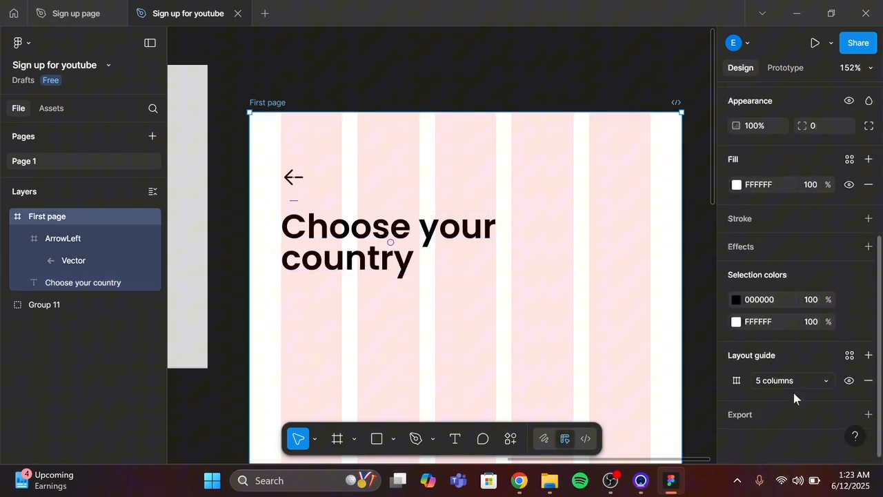
pyautogui.click(849, 382)
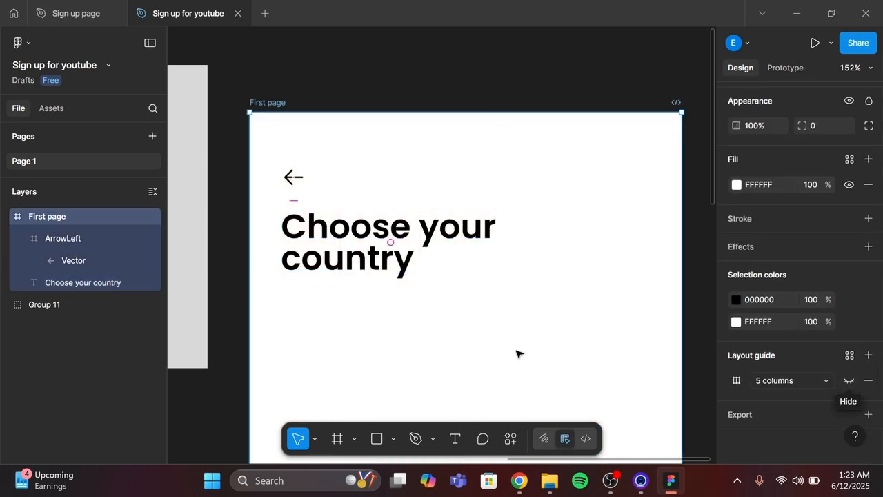
# Step: Run the Lorem Ipsum plugin by ‹div›RIOTS on the First page frame and place its window beside the frame
pyautogui.scroll(-3, 518, 353)
pyautogui.scroll(-2, 518, 354)
pyautogui.scroll(-5, 518, 353)
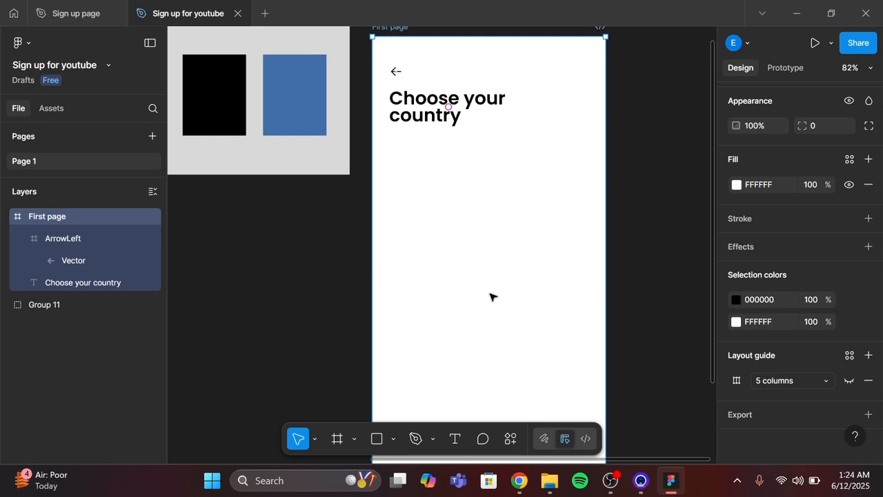
pyautogui.press('Escape')
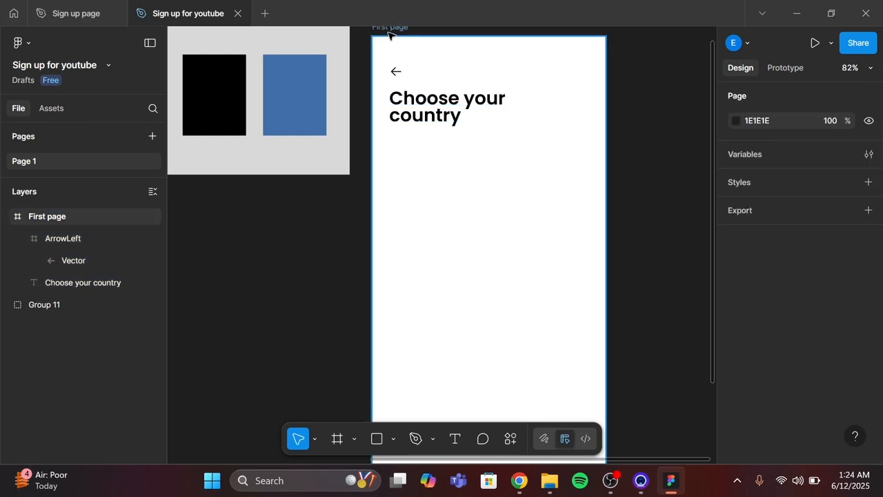
pyautogui.click(516, 245)
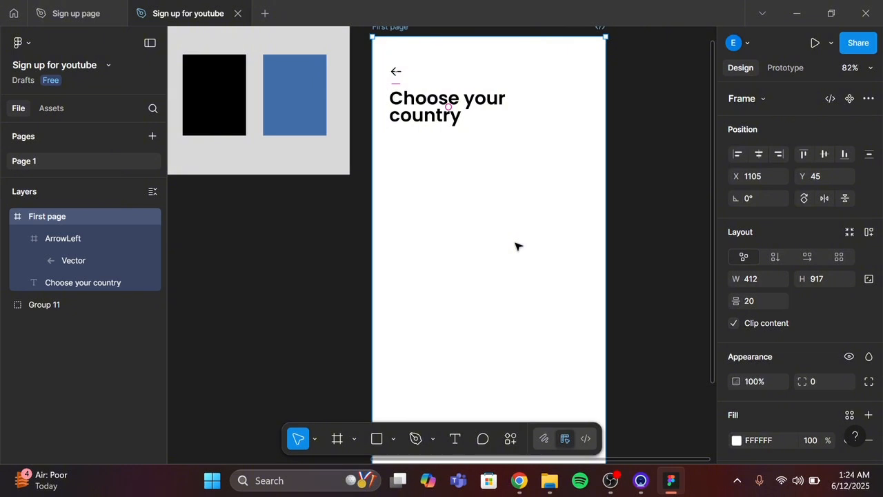
pyautogui.rightClick(518, 247)
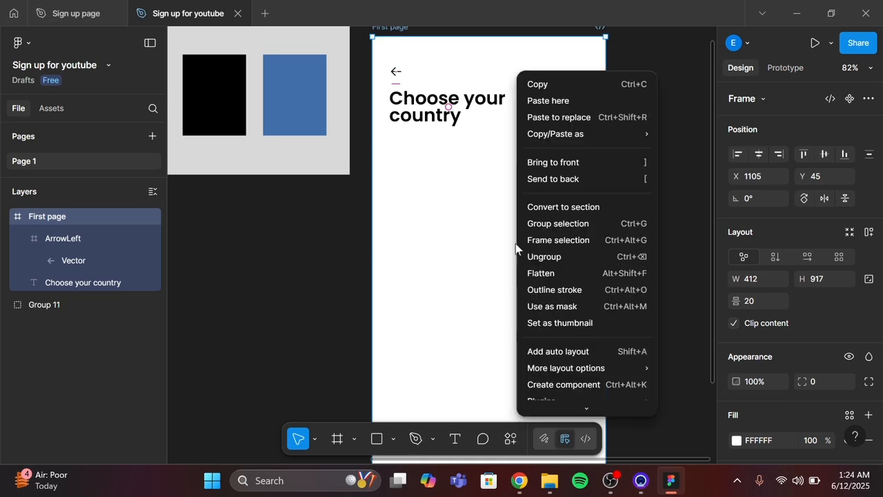
pyautogui.scroll(-3, 591, 282)
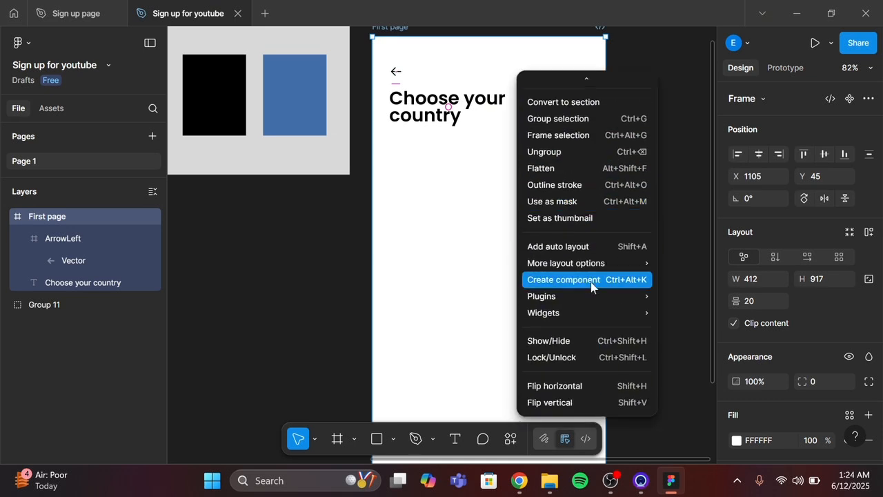
pyautogui.moveTo(591, 298)
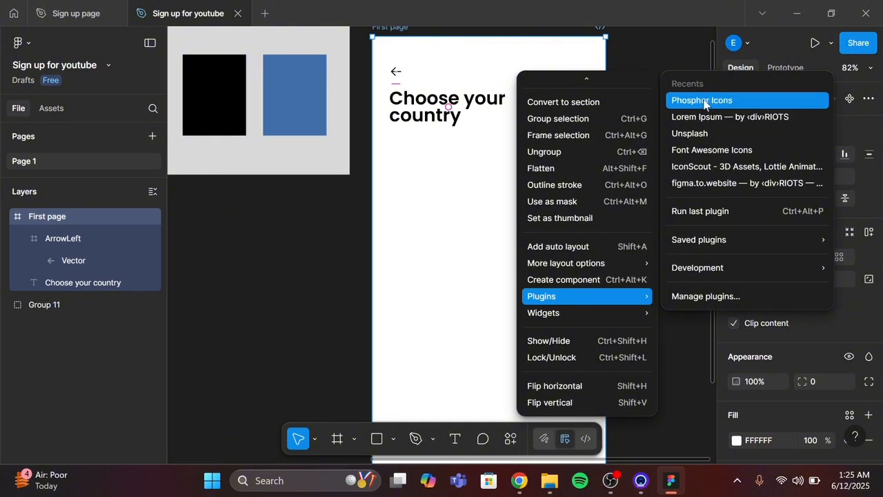
pyautogui.click(742, 117)
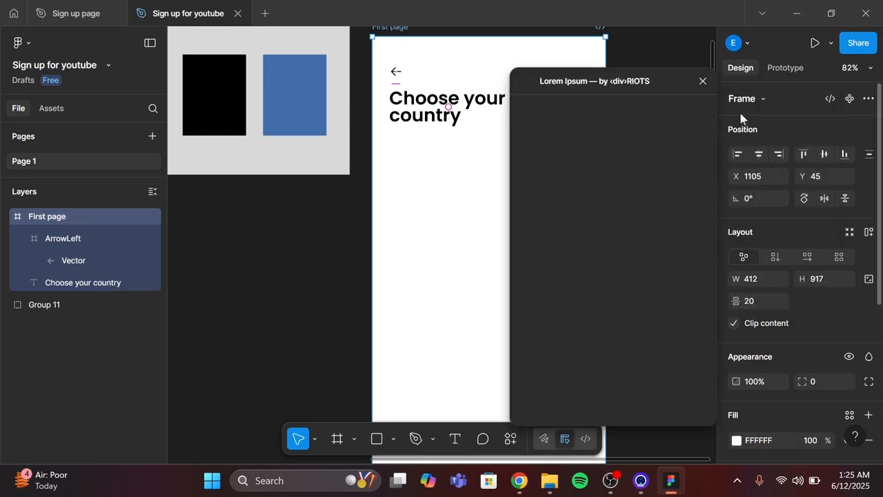
pyautogui.moveTo(674, 81); pyautogui.dragTo(762, 51)
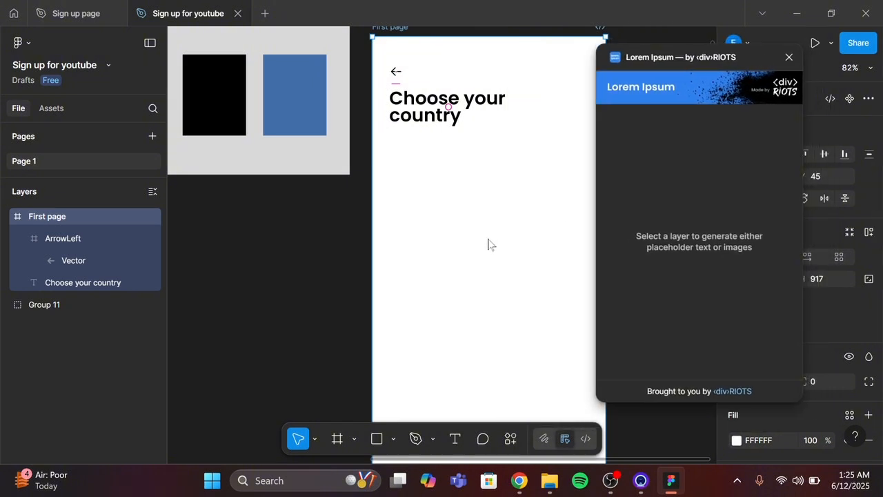
pyautogui.hscroll(3, 489, 243)
pyautogui.hscroll(1, 492, 242)
pyautogui.hscroll(-1, 491, 242)
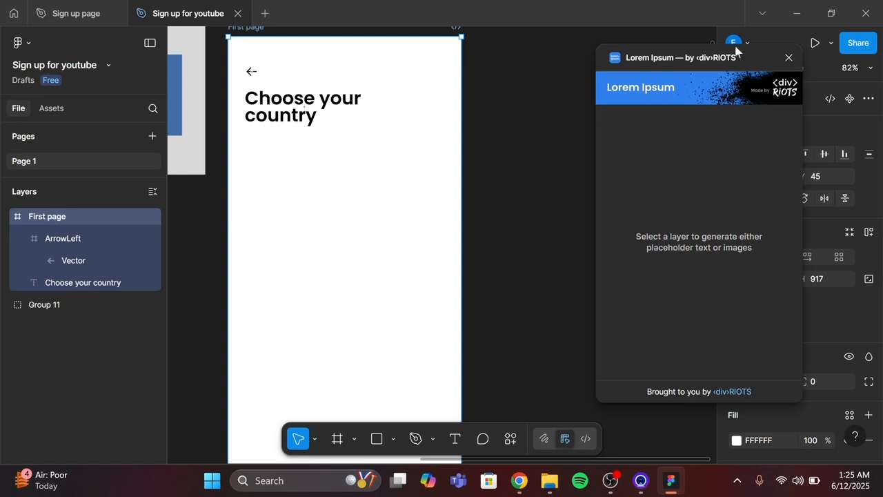
pyautogui.moveTo(693, 52); pyautogui.dragTo(649, 77)
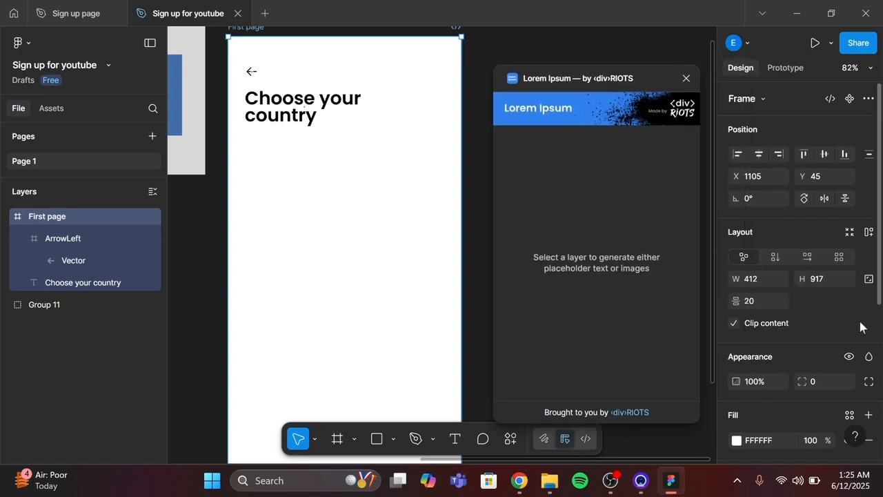
# Step: Draw an empty text box about 196 × 92 below the "Choose your country" heading, at about X 34, Y 175
pyautogui.click(456, 439)
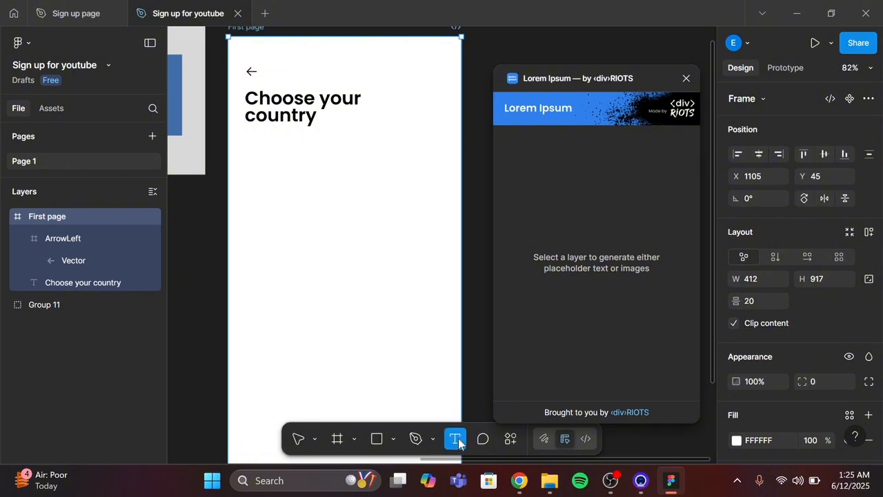
pyautogui.scroll(-3, 791, 346)
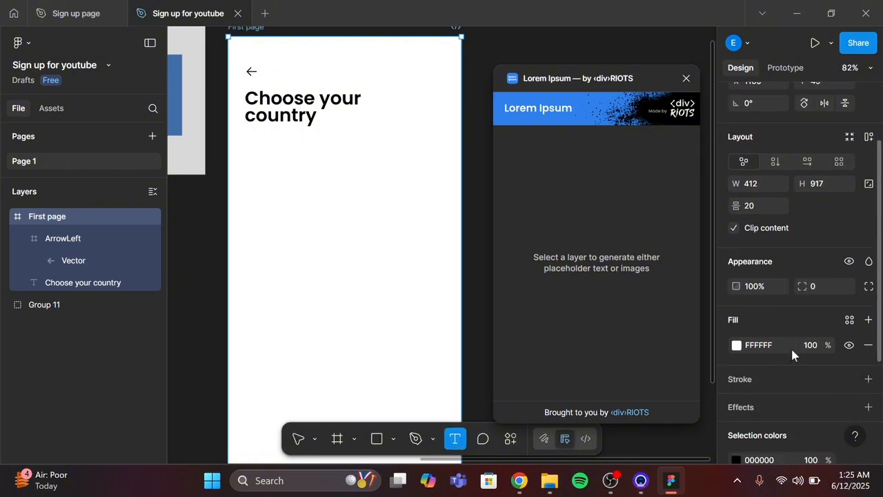
pyautogui.scroll(-2, 791, 346)
pyautogui.scroll(5, 790, 347)
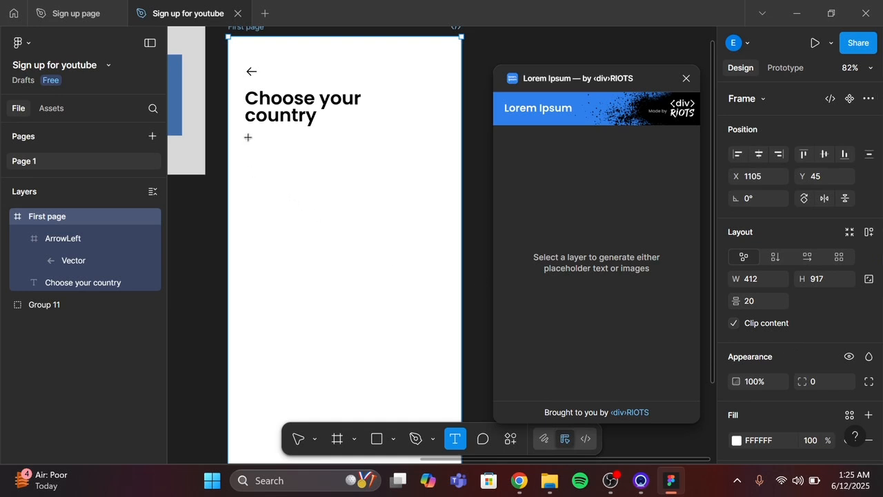
pyautogui.moveTo(247, 136); pyautogui.dragTo(358, 187)
pyautogui.press('Escape')
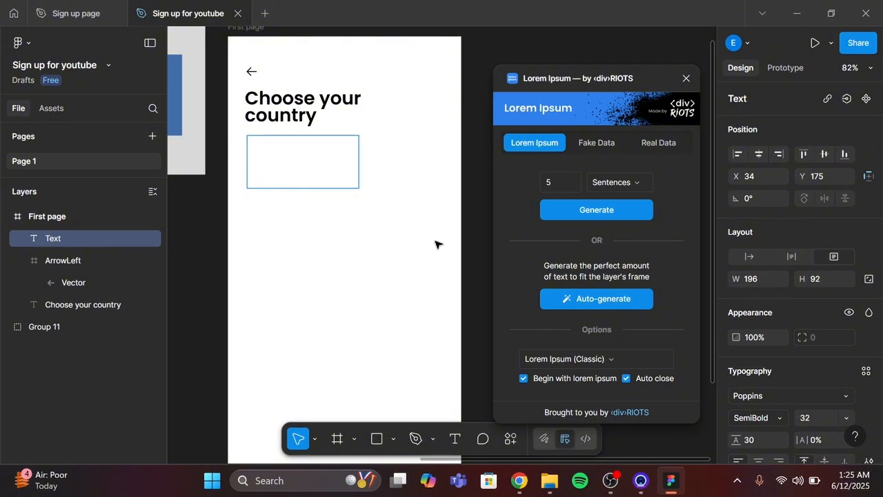
# Step: Set the empty text box's font size to 13 and auto-generate classic lorem ipsum text to fit it
pyautogui.scroll(-2, 823, 364)
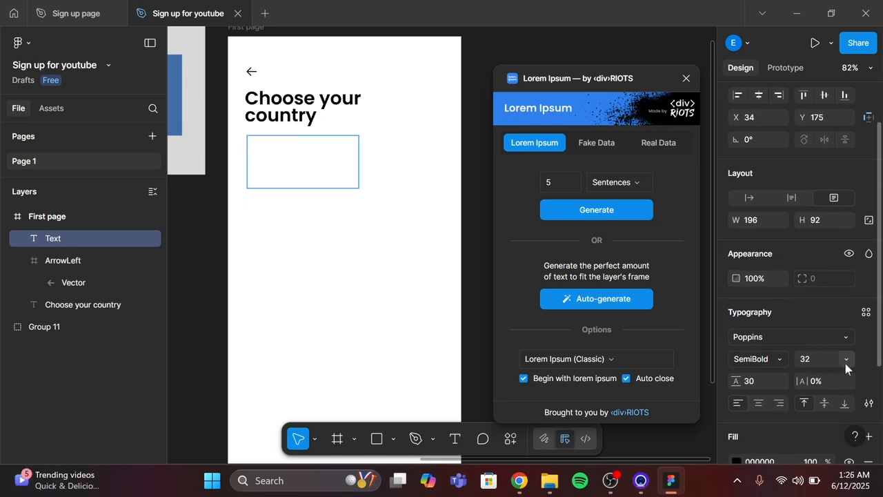
pyautogui.click(846, 358)
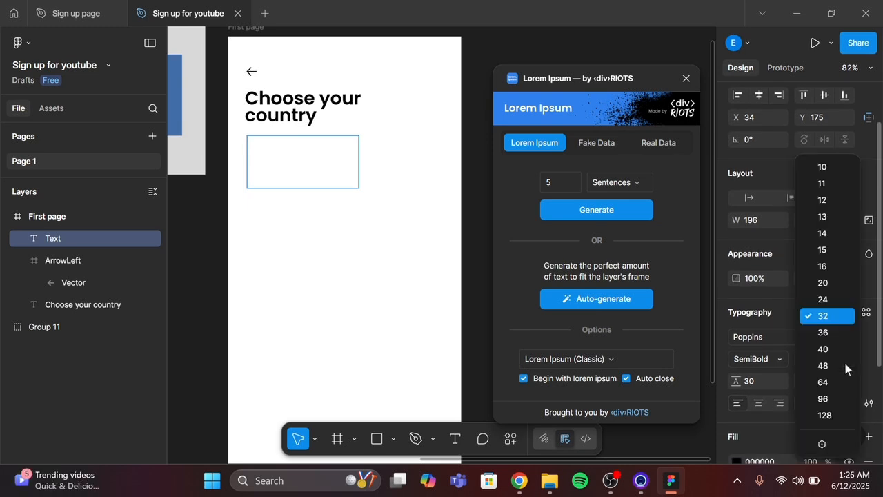
pyautogui.click(825, 218)
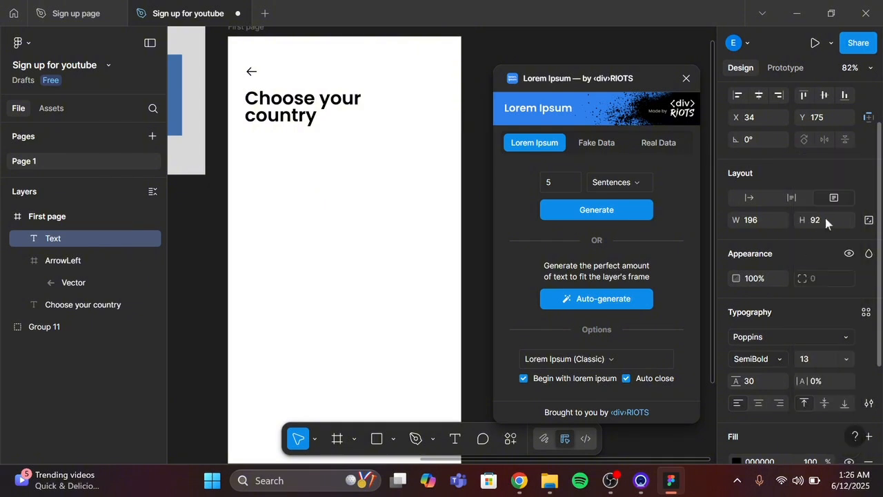
pyautogui.click(601, 303)
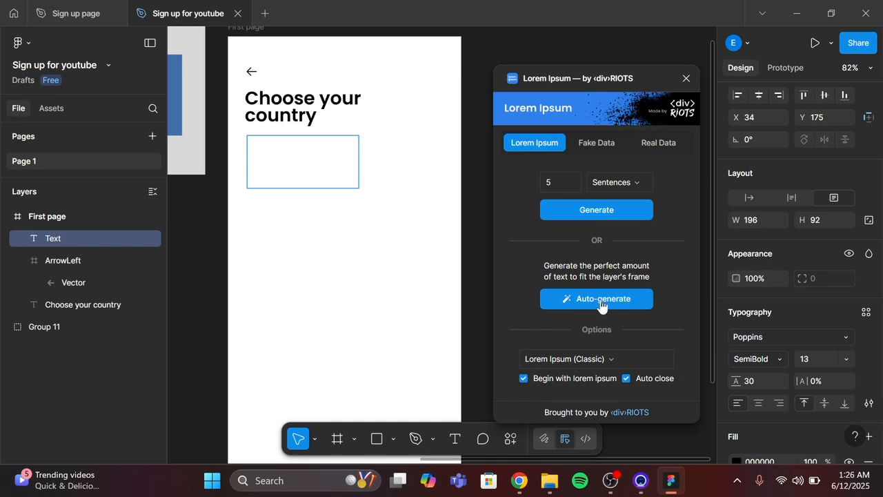
# Step: Fill the empty text box below the heading with auto-generated lorem ipsum text and finish editing it
pyautogui.click(568, 306)
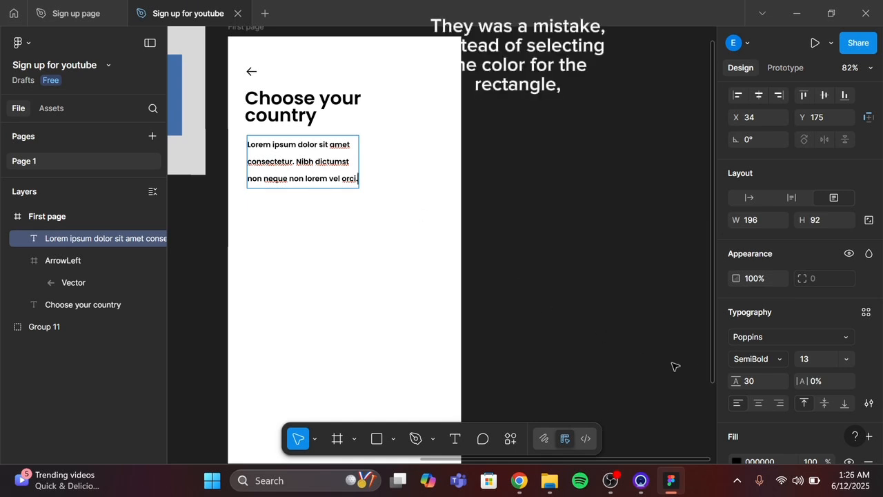
pyautogui.press('Escape')
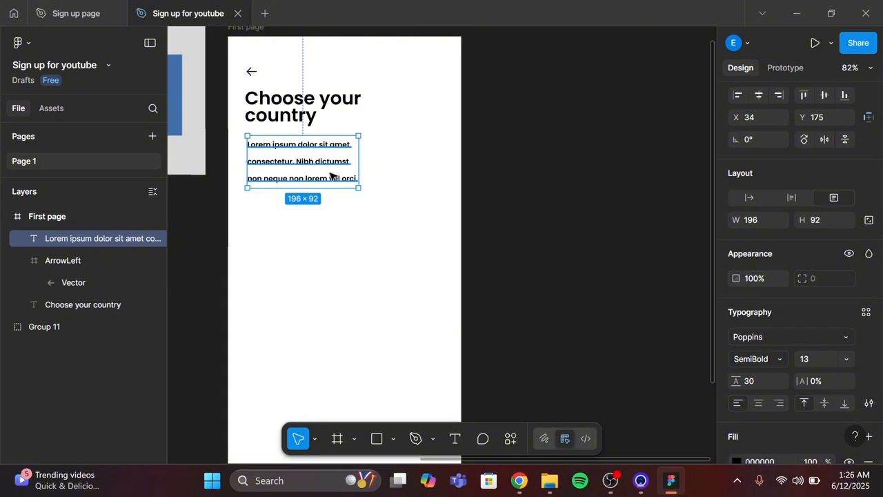
# Step: Try line heights of 20 and 15 on the lorem ipsum text
pyautogui.click(754, 384)
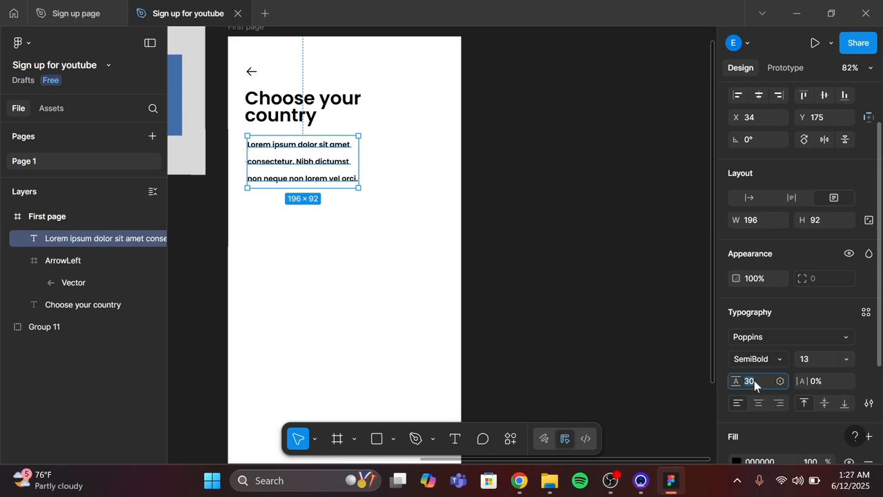
pyautogui.write('2')
pyautogui.press('Return')
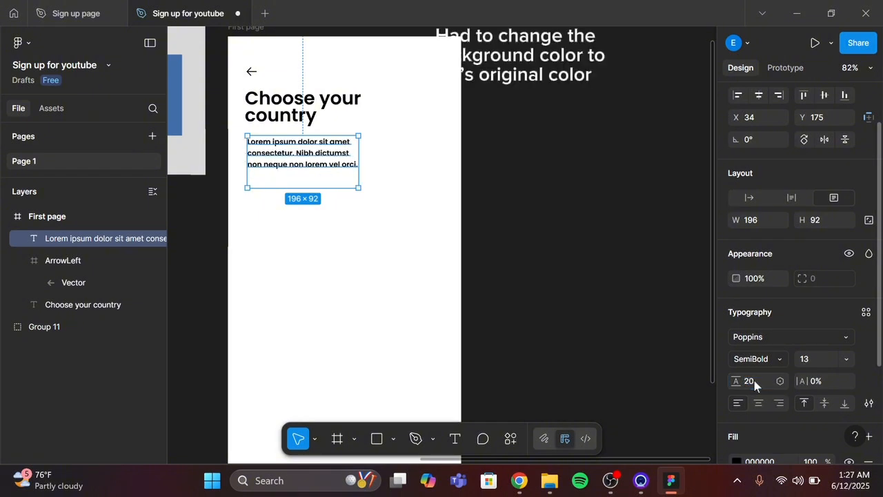
pyautogui.click(754, 385)
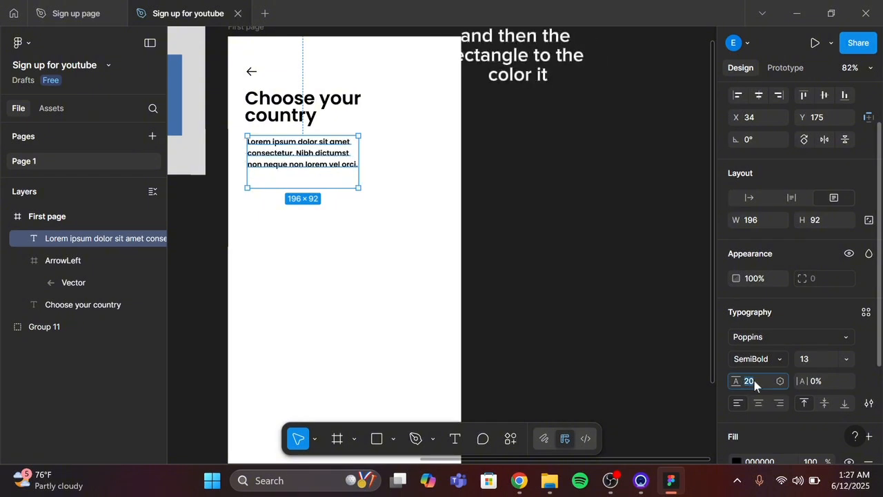
pyautogui.write('15')
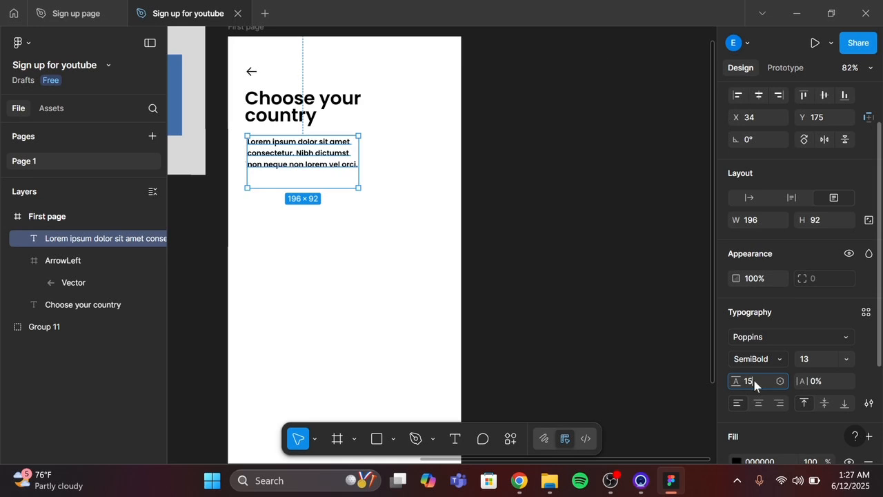
pyautogui.press('Return')
# Step: Set the lorem ipsum text's line height to 18 and resize its box to about 217 × 54
pyautogui.click(754, 381)
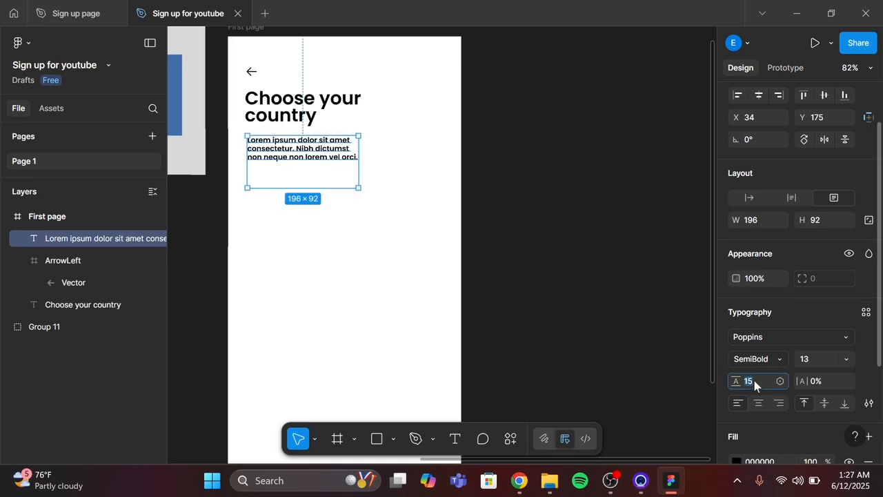
pyautogui.write('18')
pyautogui.press('Return')
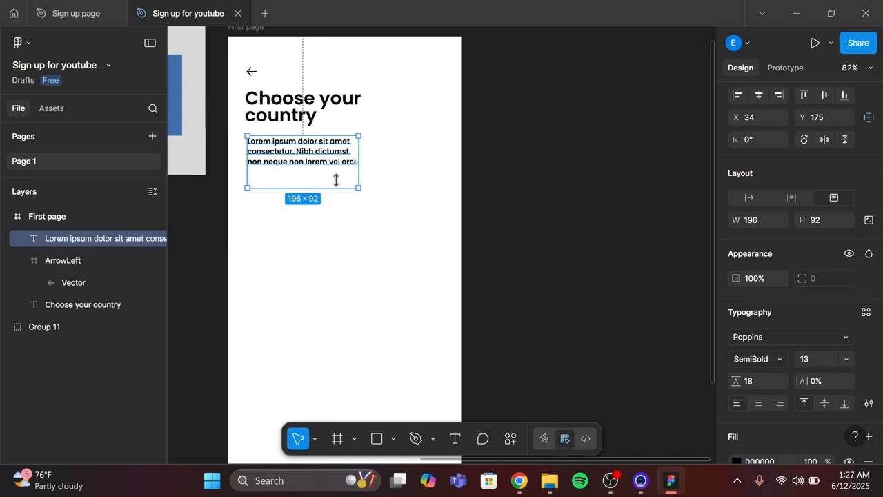
pyautogui.moveTo(335, 184); pyautogui.dragTo(337, 168)
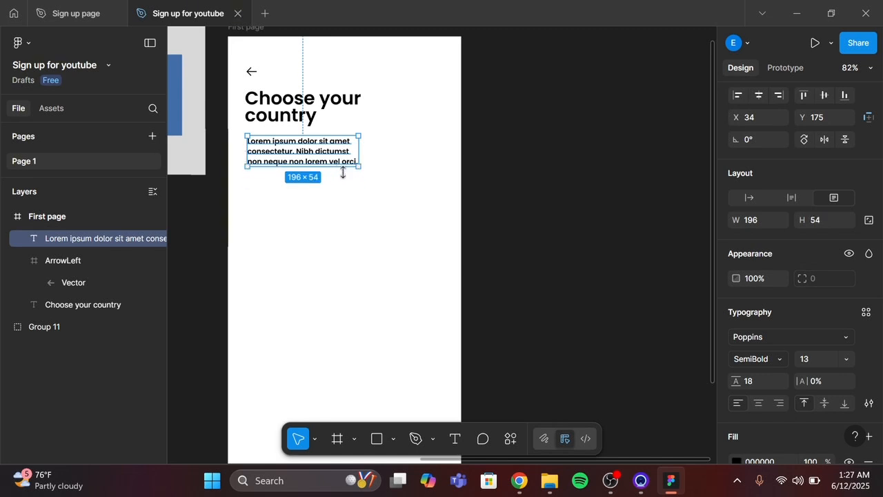
pyautogui.moveTo(361, 152); pyautogui.dragTo(396, 149)
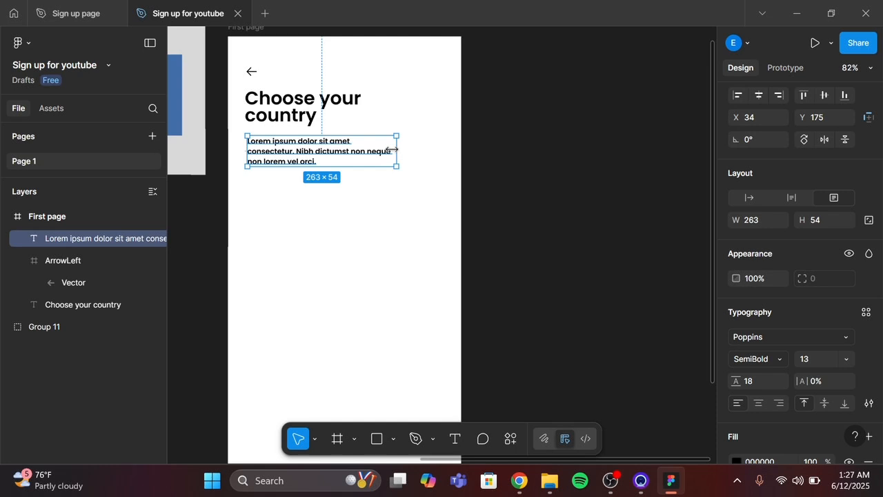
pyautogui.moveTo(397, 149); pyautogui.dragTo(370, 151)
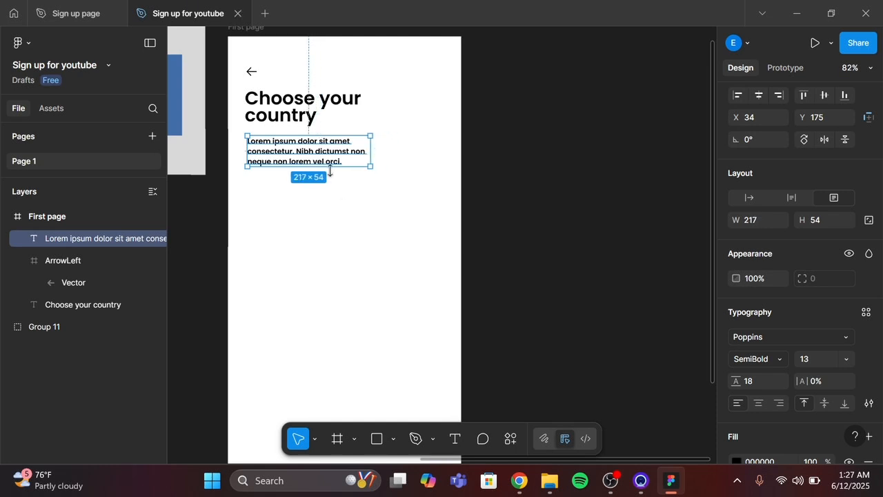
# Step: Examine the colour palette beside the frame and the description text's styling in the Sign up page reference file
pyautogui.hscroll(-5, 331, 172)
pyautogui.scroll(1, 331, 173)
pyautogui.hscroll(5, 330, 173)
pyautogui.scroll(-2, 331, 173)
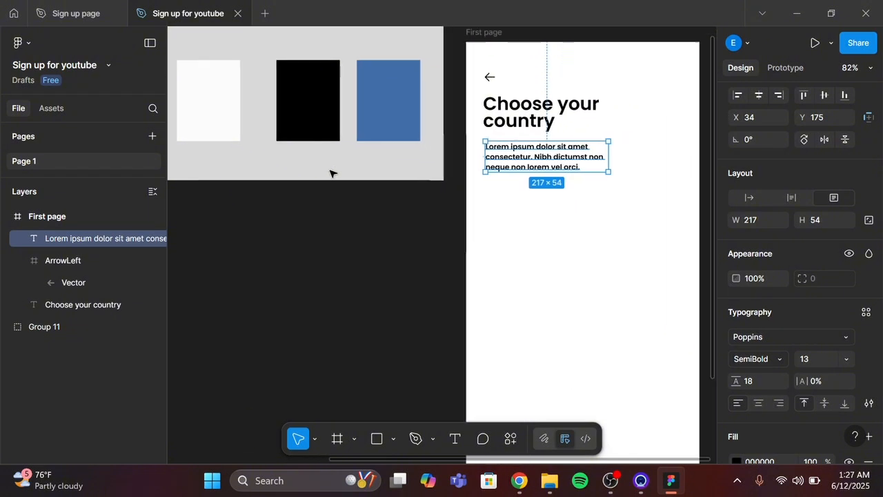
pyautogui.hscroll(-3, 330, 173)
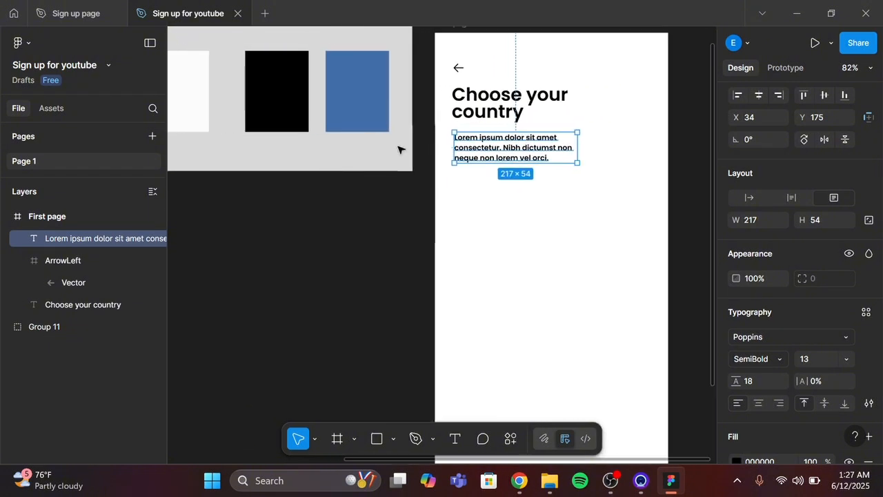
pyautogui.click(33, 12)
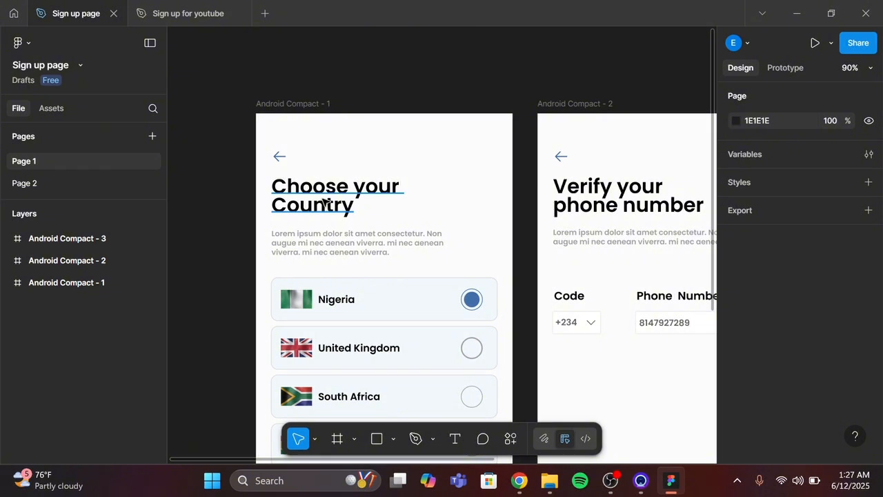
pyautogui.click(174, 15)
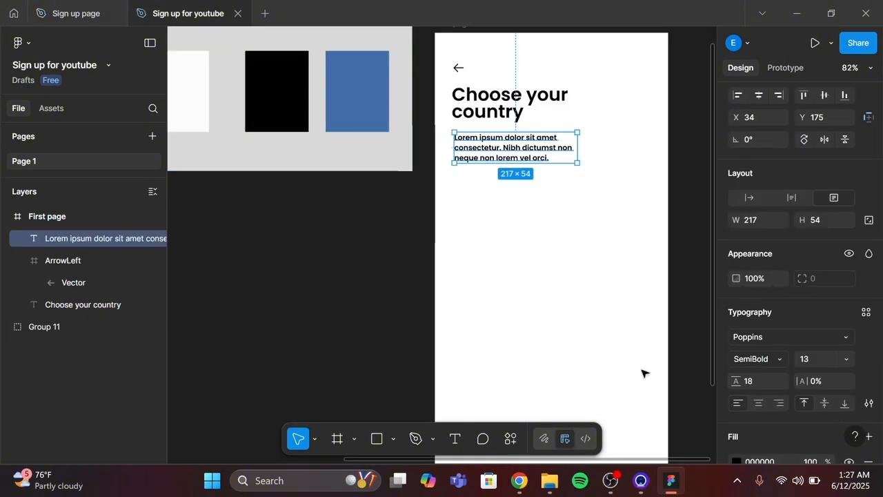
# Step: Change the lorem ipsum text's fill to A1A1A1 by sampling the grey swatch in the colour palette
pyautogui.keyDown('ctrl'); pyautogui.scroll(-5, 643, 371); pyautogui.keyUp('ctrl')
pyautogui.scroll(-2, 742, 436)
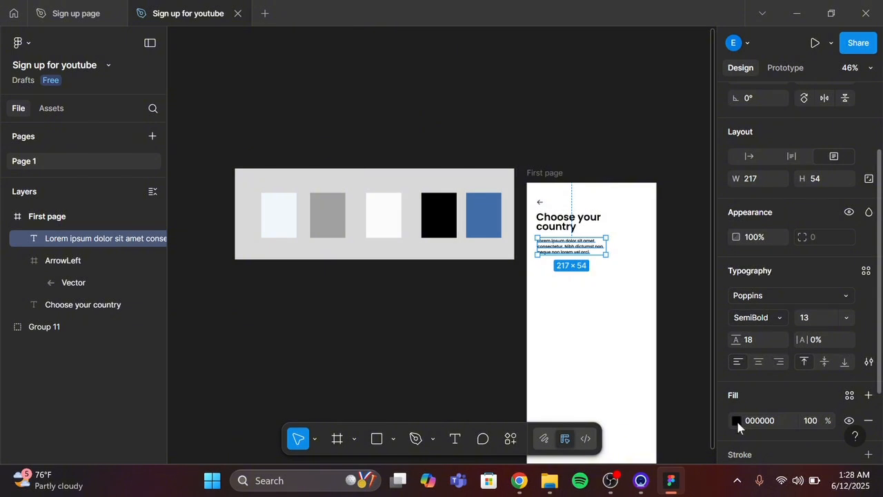
pyautogui.click(736, 420)
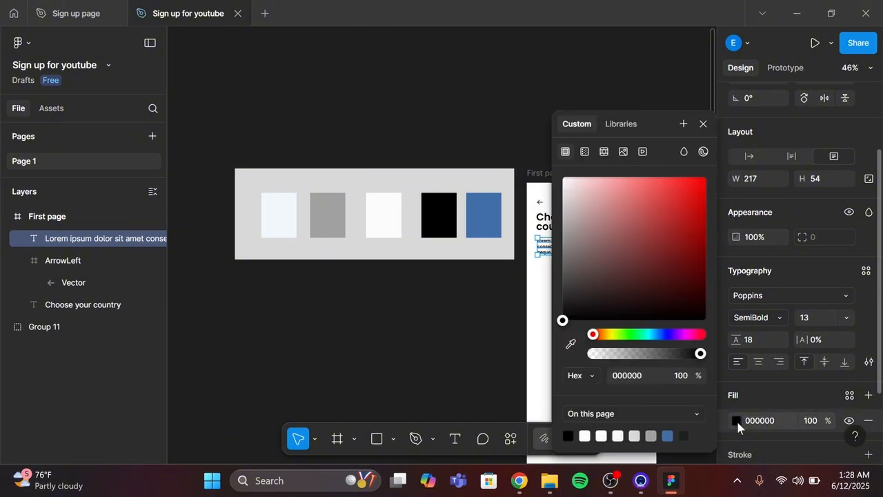
pyautogui.click(570, 348)
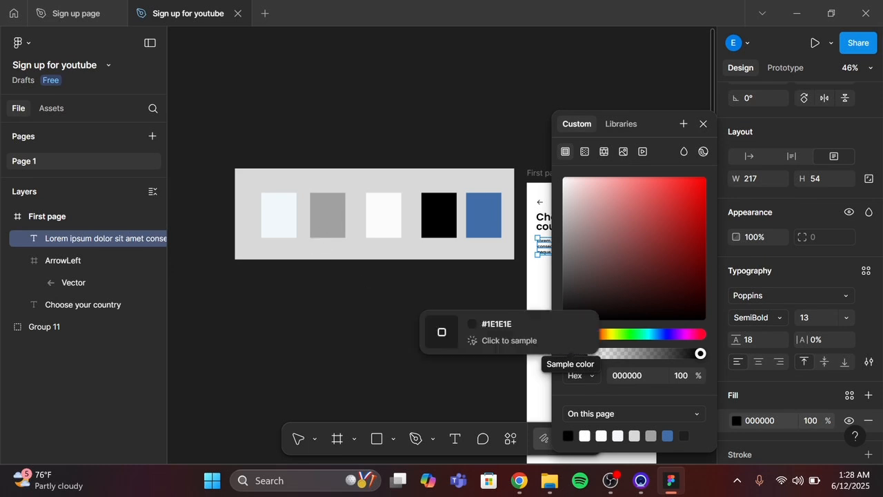
pyautogui.click(329, 211)
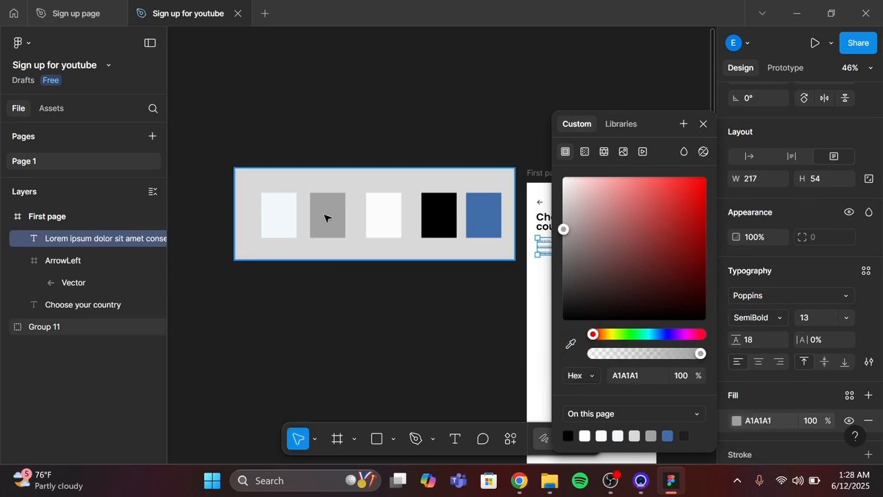
pyautogui.click(704, 123)
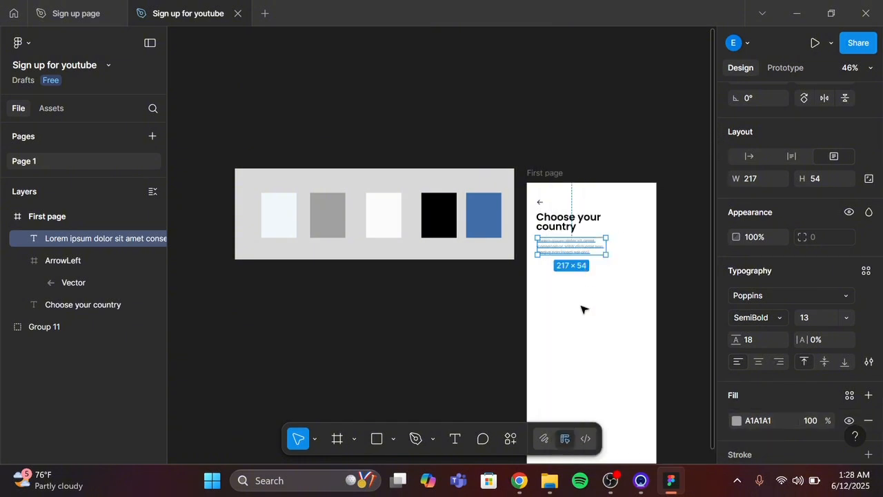
# Step: Align the description text's left edge with the heading, 30 from the frame's edge, and nudge the text up 1 px
pyautogui.scroll(3, 582, 310)
pyautogui.scroll(5, 581, 310)
pyautogui.scroll(2, 582, 310)
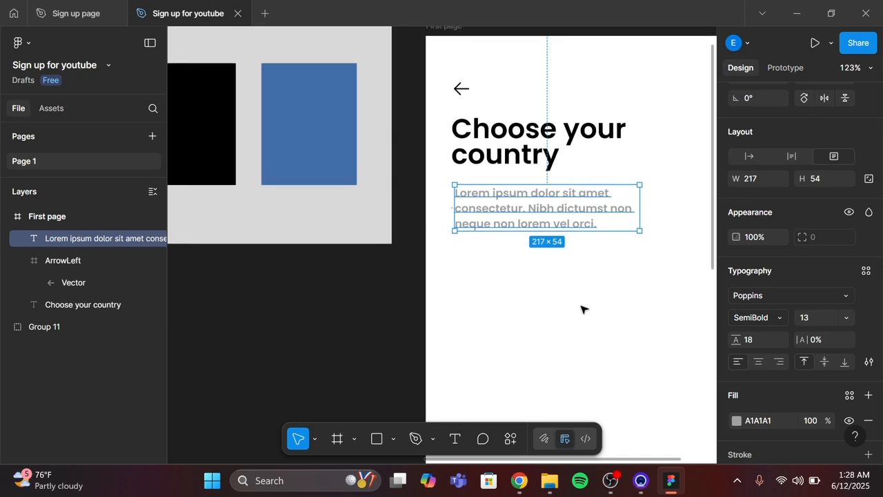
pyautogui.hscroll(3, 582, 310)
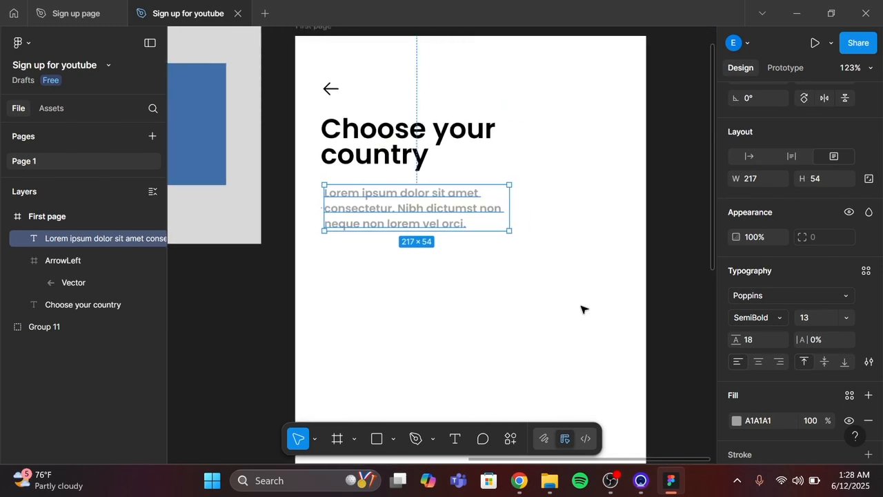
pyautogui.press('alt')
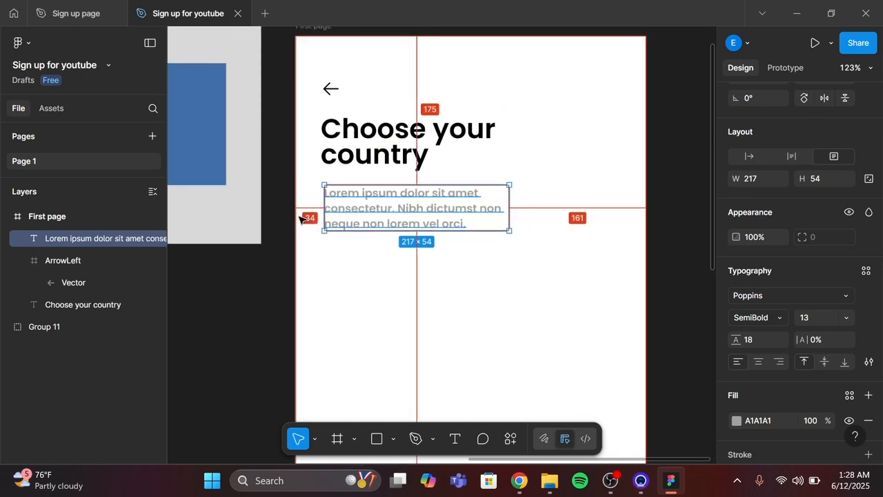
pyautogui.click(352, 160)
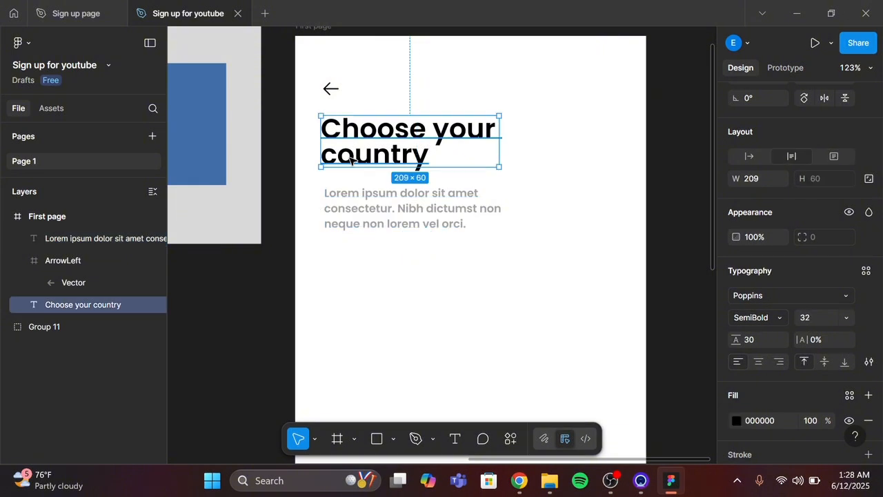
pyautogui.press('alt')
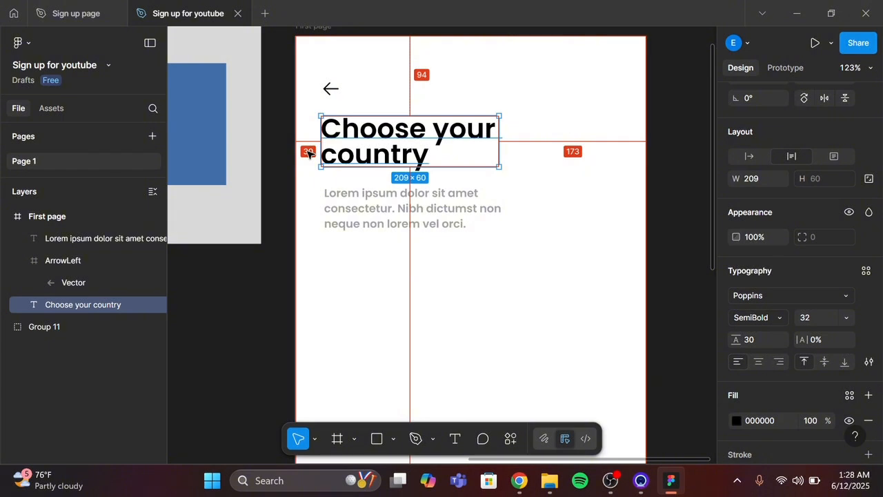
pyautogui.click(370, 217)
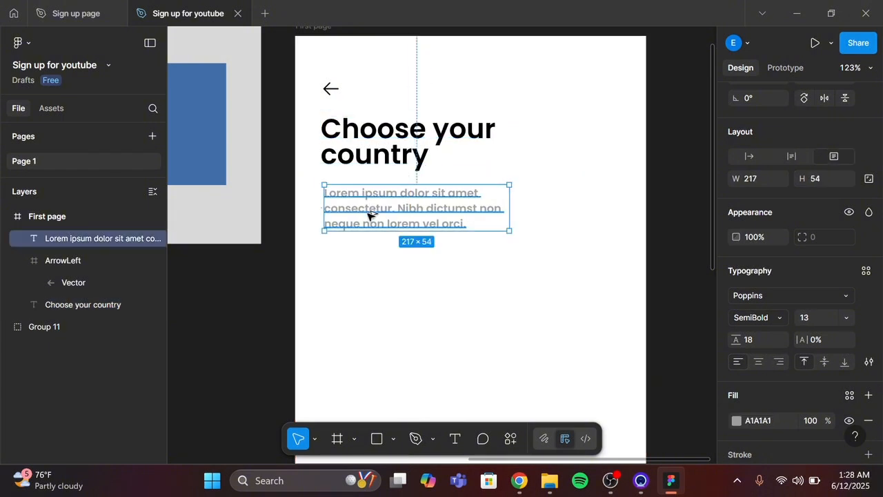
pyautogui.press('alt')
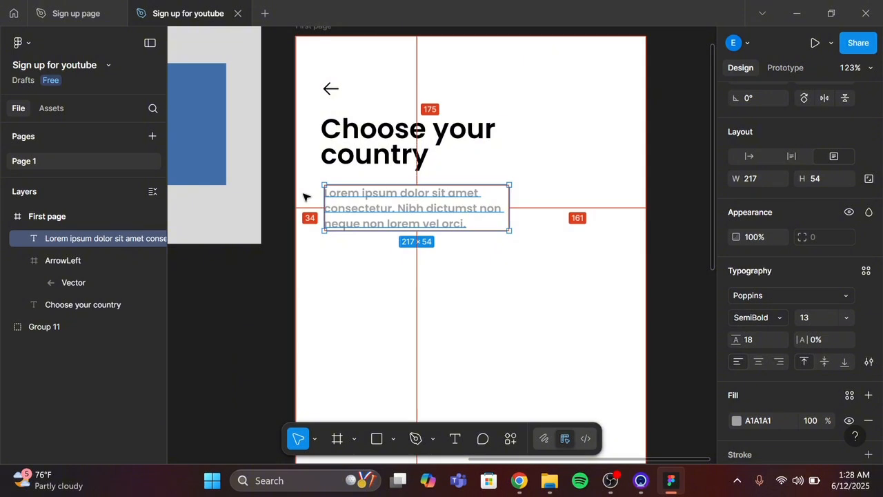
pyautogui.press('Left')
pyautogui.press('Left')
pyautogui.press('Left')
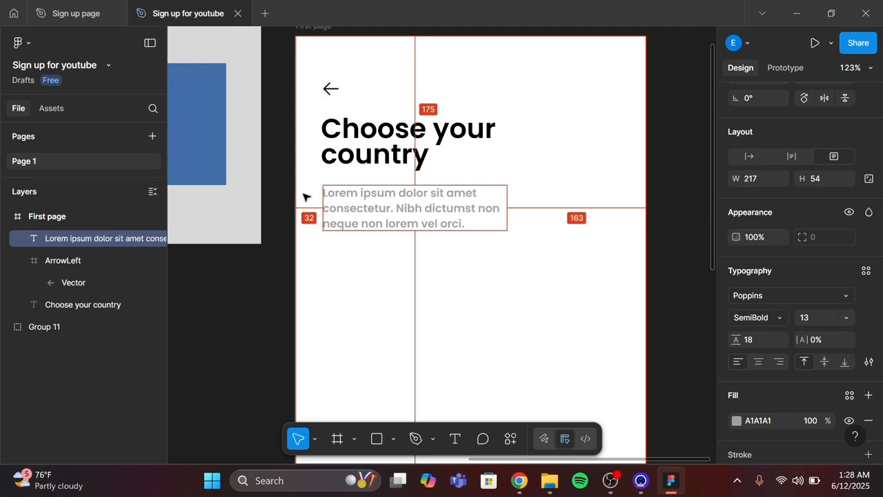
pyautogui.press('Left')
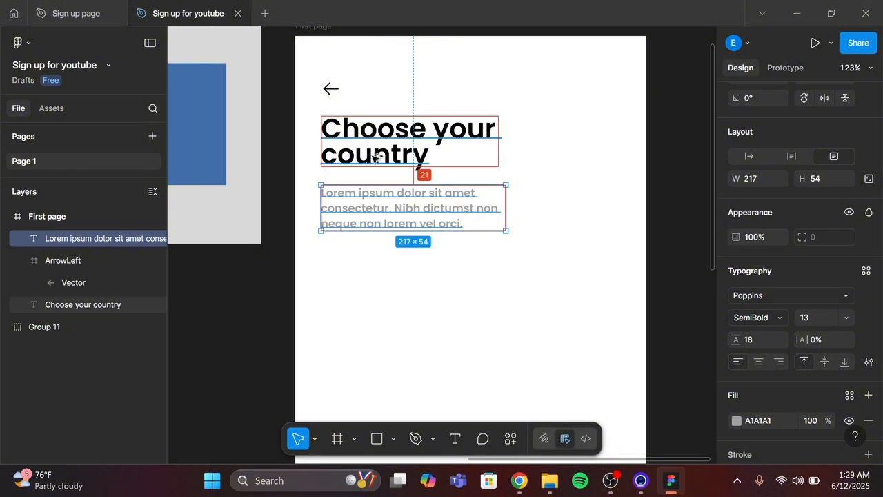
pyautogui.press('Up')
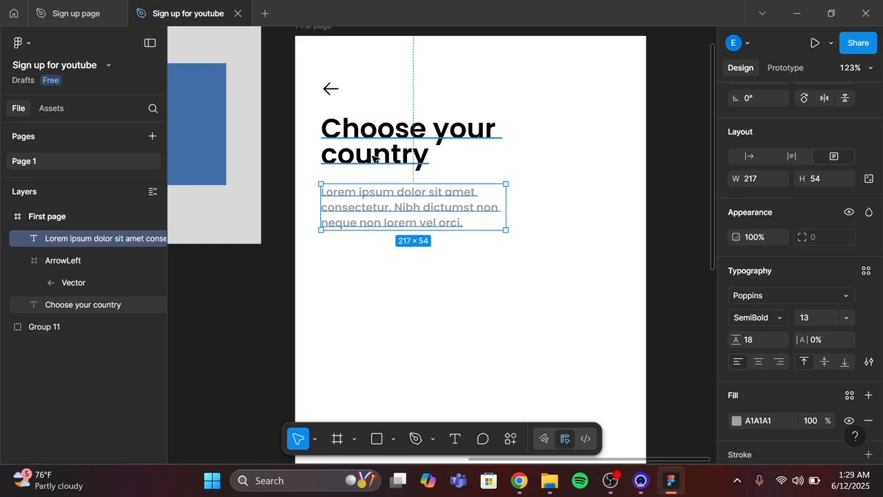
pyautogui.scroll(-5, 373, 158)
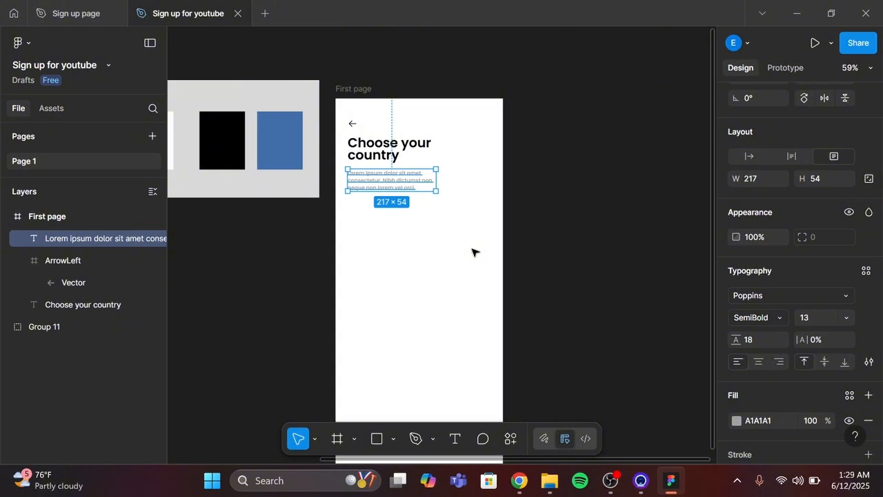
pyautogui.click(407, 240)
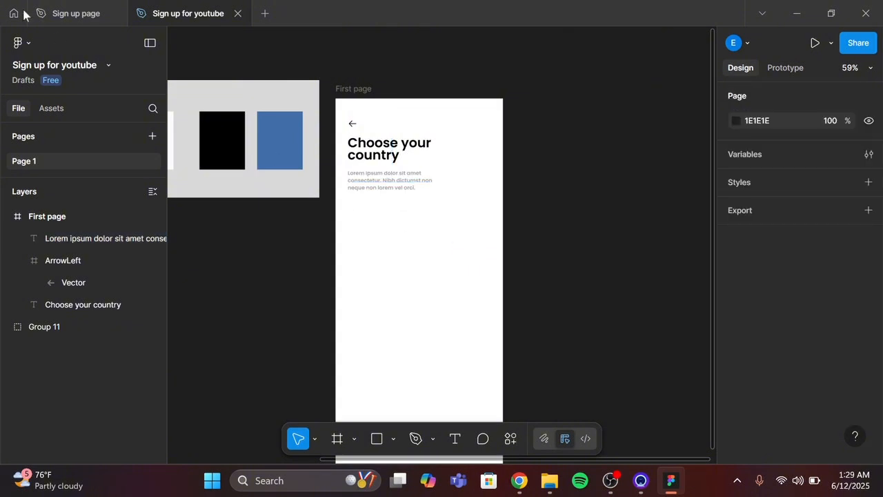
# Step: Check the country cards in the Sign up page reference file, then draw a rectangle about 331 × 98 below the description text in First page
pyautogui.click(76, 14)
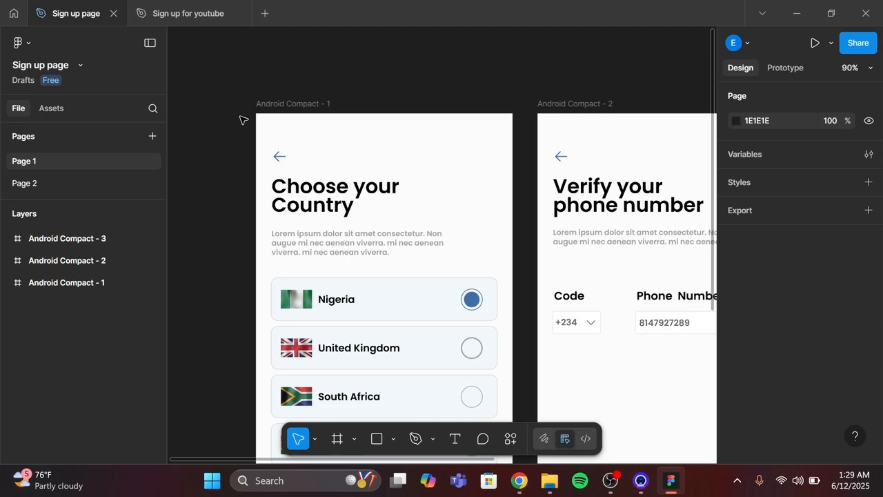
pyautogui.click(190, 15)
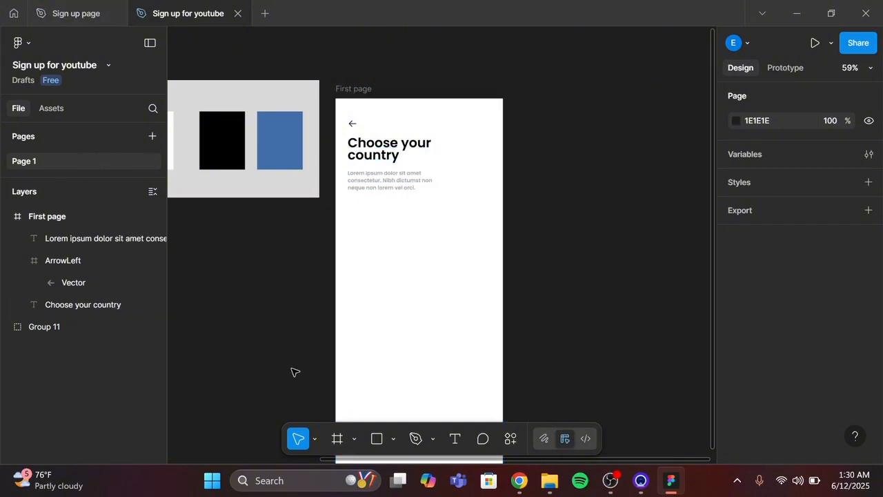
pyautogui.click(376, 441)
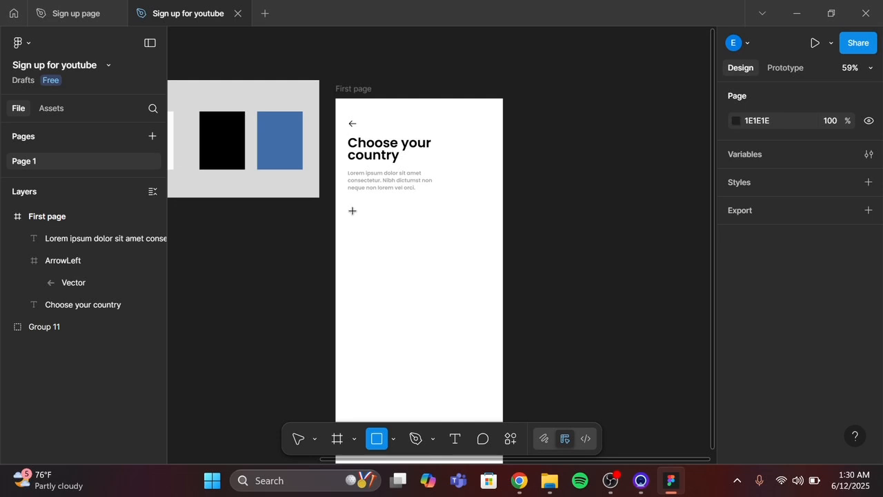
pyautogui.moveTo(353, 211)
pyautogui.mouseDown()
pyautogui.moveTo(485, 260)
pyautogui.moveTo(476, 250)
pyautogui.moveTo(488, 251)
pyautogui.mouseUp()
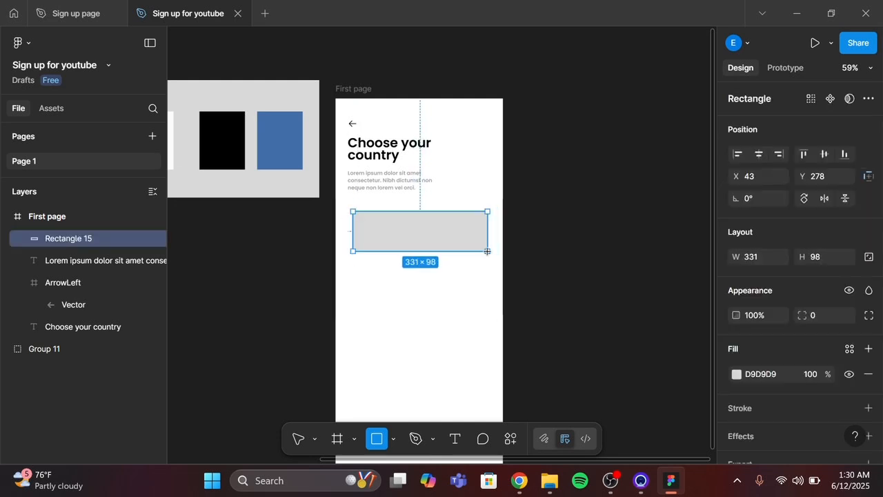
# Step: Show the 5-column layout guide on the First page frame
pyautogui.click(354, 91)
pyautogui.scroll(-5, 793, 393)
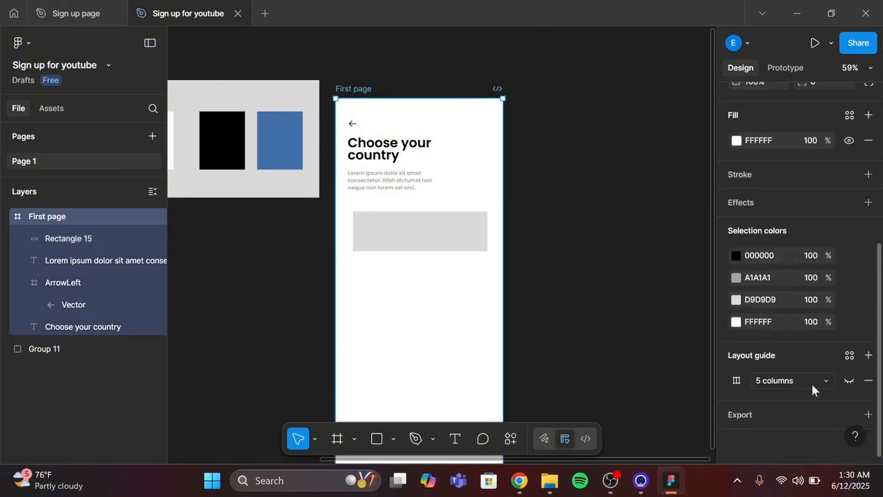
pyautogui.click(849, 382)
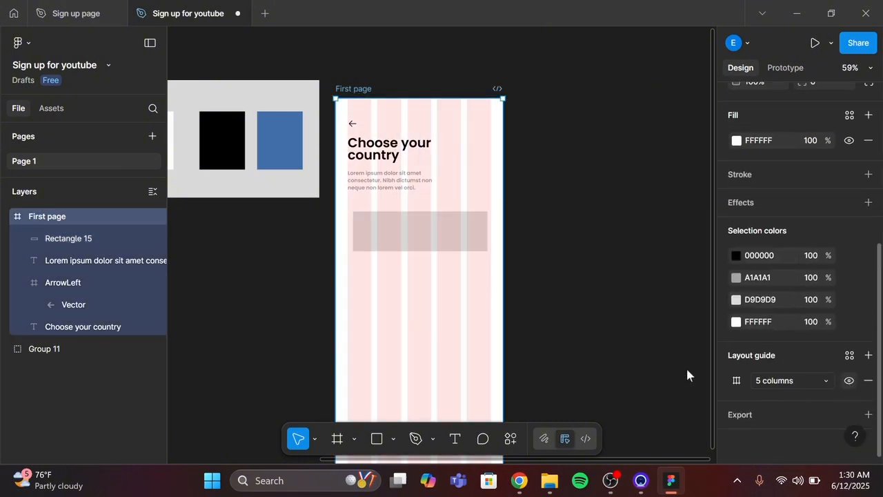
pyautogui.scroll(5, 454, 304)
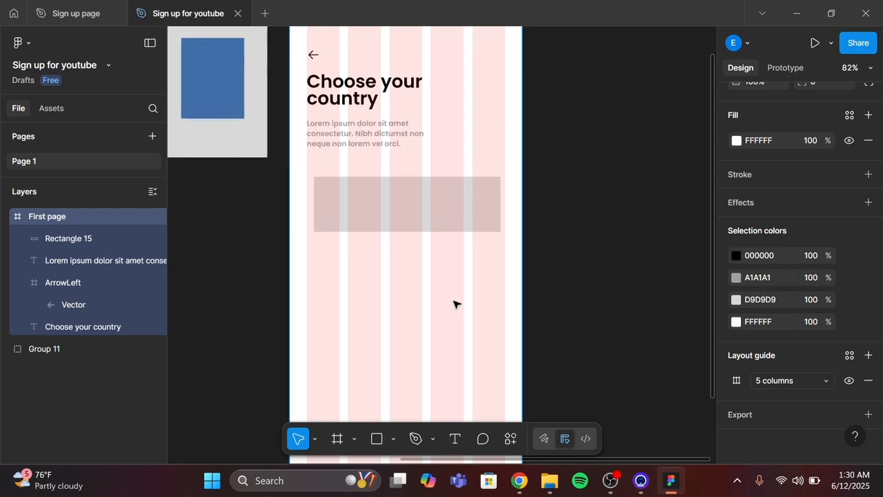
pyautogui.scroll(2, 454, 304)
pyautogui.hscroll(-2, 455, 304)
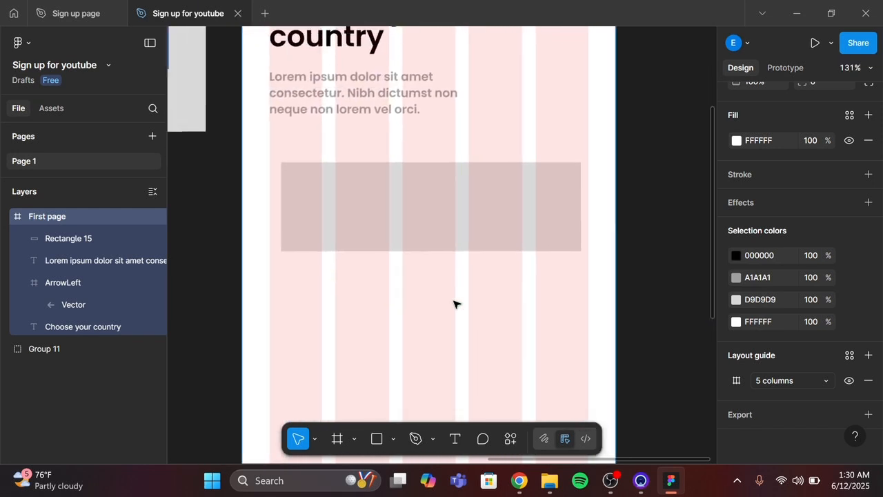
# Step: Stretch the rectangle's sides to the outer edges of the column guide, making it 352 wide at X 30
pyautogui.click(568, 206)
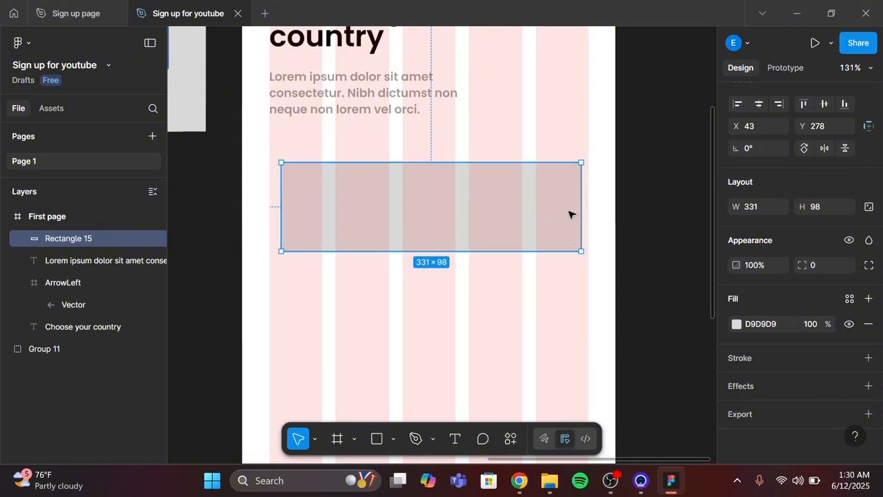
pyautogui.press('Escape')
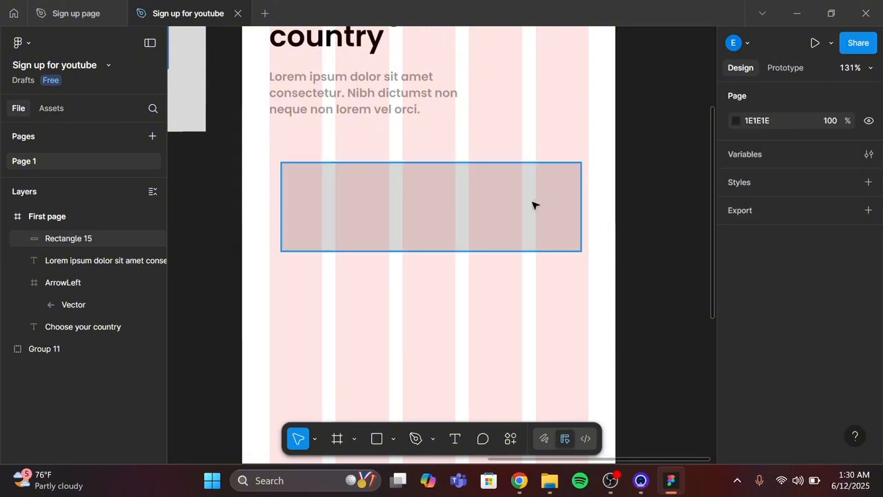
pyautogui.click(532, 204)
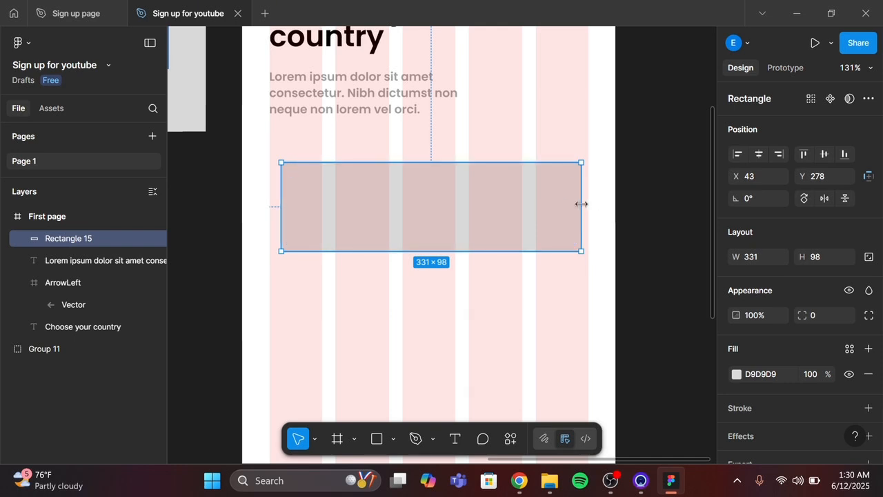
pyautogui.moveTo(582, 204); pyautogui.dragTo(585, 206)
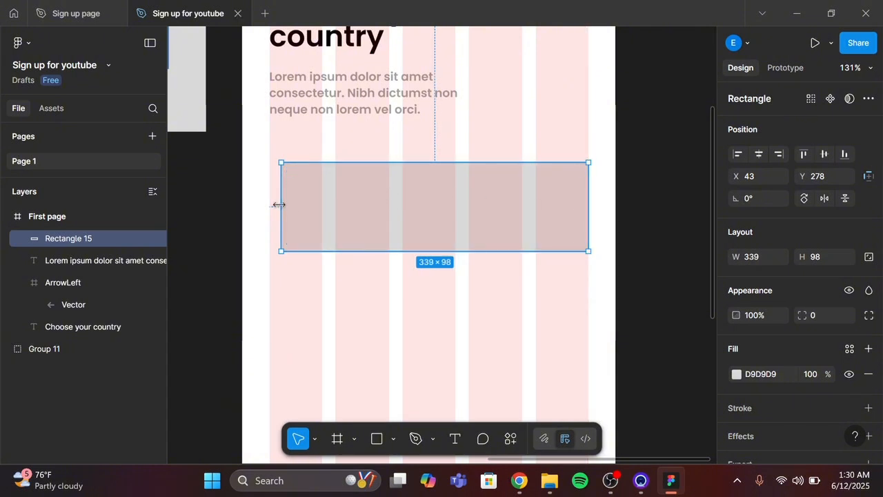
pyautogui.moveTo(278, 205)
pyautogui.mouseDown()
pyautogui.moveTo(263, 199)
pyautogui.moveTo(269, 200)
pyautogui.mouseUp()
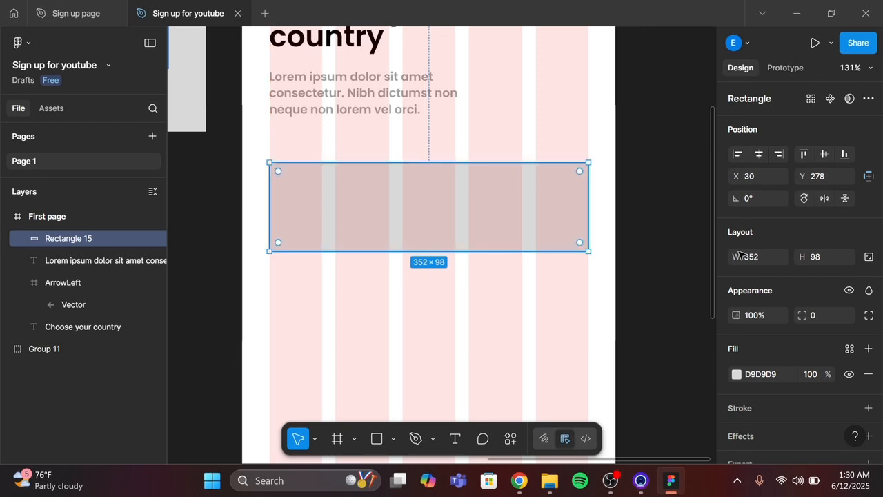
# Step: Set the rectangle's height to 70
pyautogui.click(814, 258)
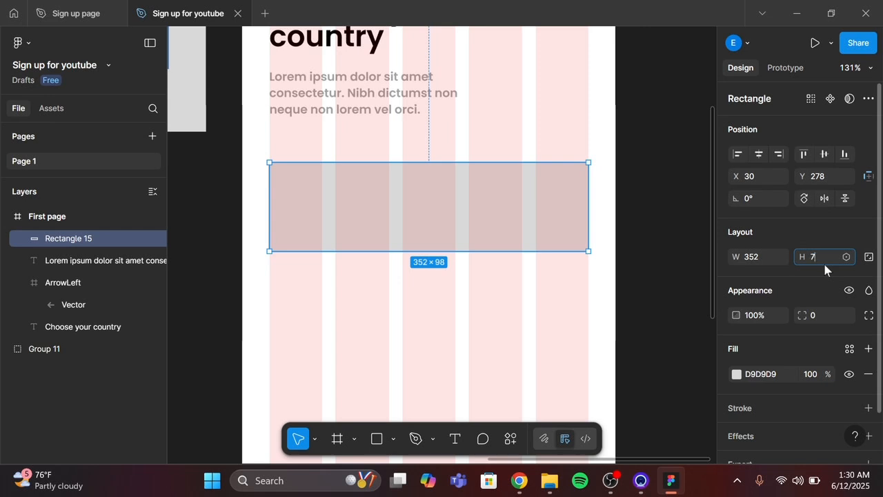
pyautogui.press('Return')
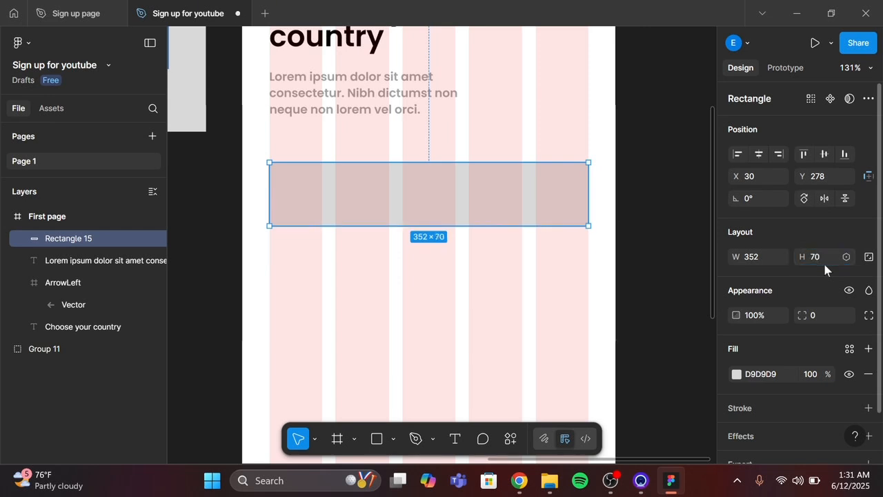
pyautogui.scroll(-5, 444, 243)
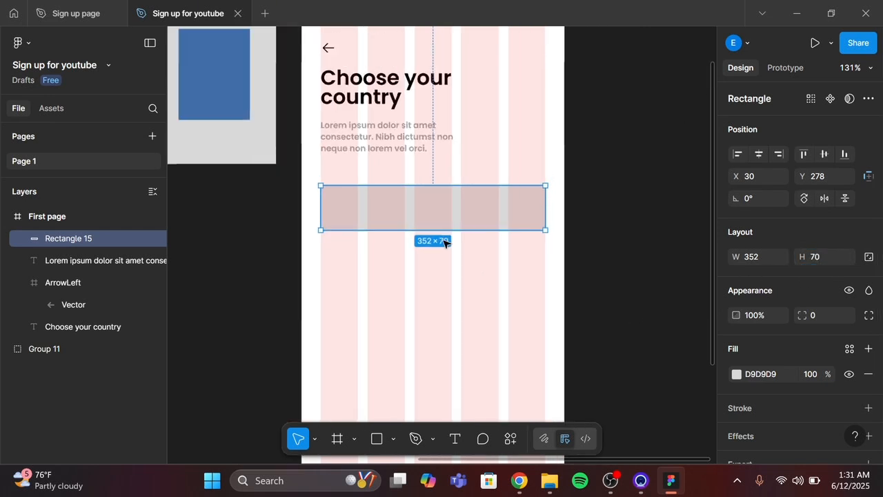
pyautogui.scroll(-5, 444, 242)
pyautogui.scroll(5, 444, 243)
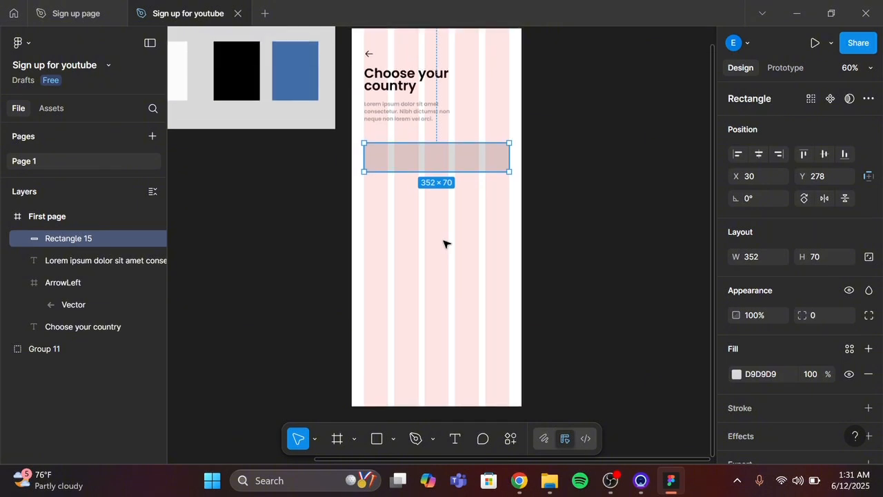
pyautogui.scroll(1, 445, 243)
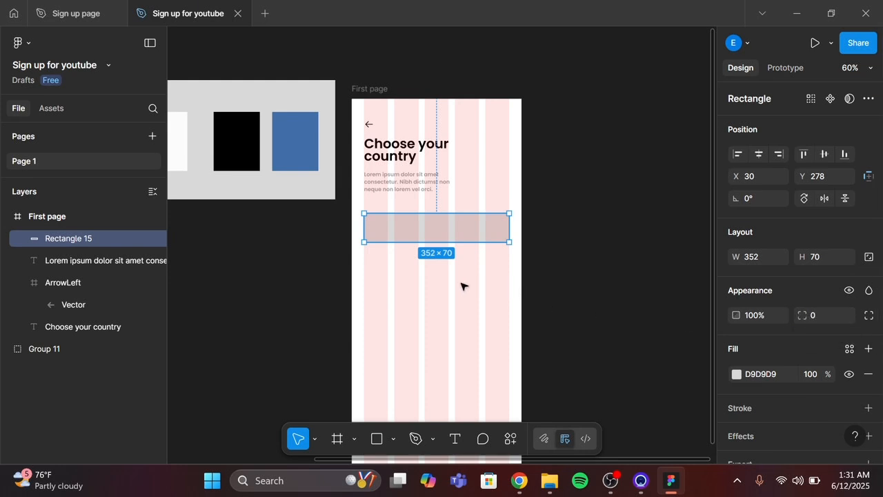
# Step: Round the rectangle's corners with a radius of 10
pyautogui.keyDown('ctrl'); pyautogui.scroll(8, 460, 286); pyautogui.keyUp('ctrl')
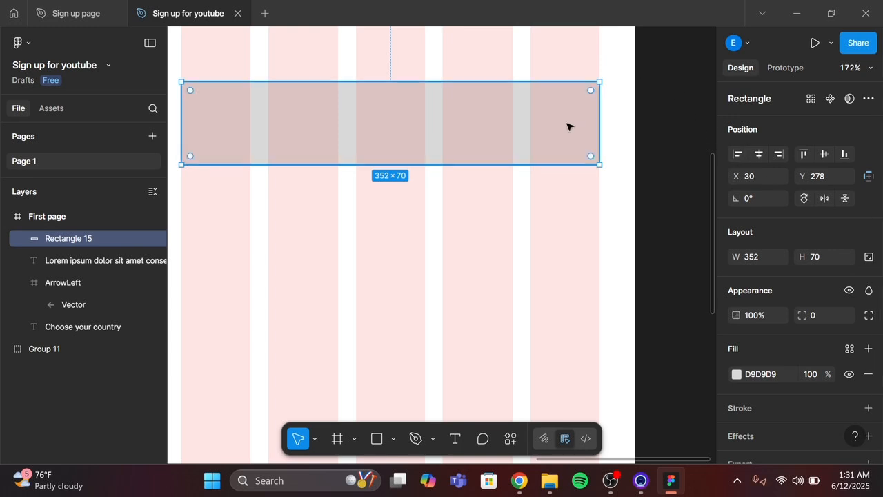
pyautogui.click(817, 315)
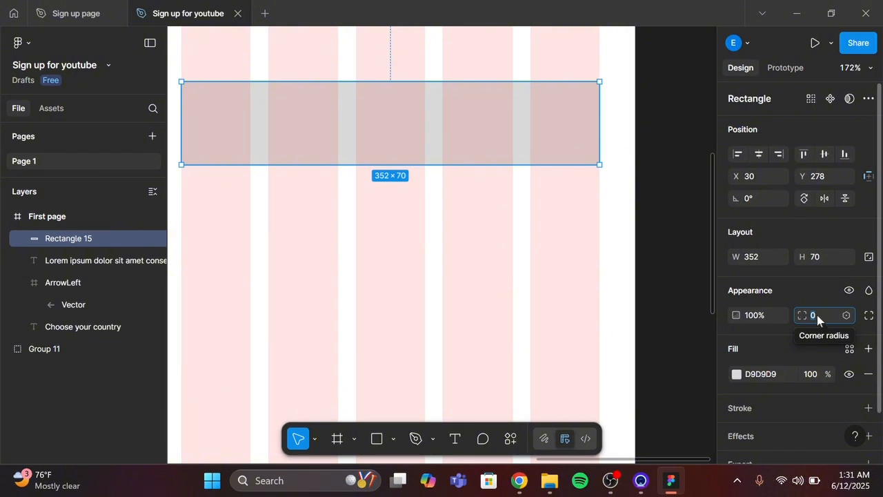
pyautogui.write('10')
pyautogui.press('Return')
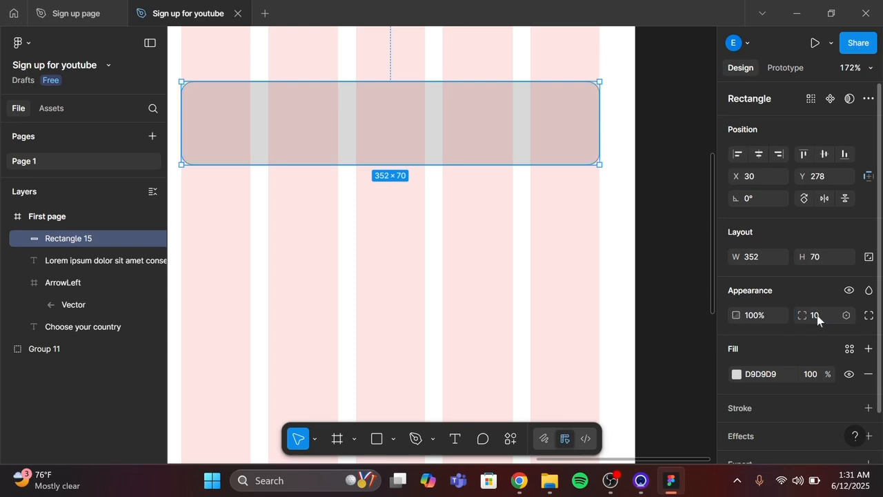
# Step: Measure the gap between the description text and the rectangle, and nudge the rectangle up to Y 248
pyautogui.scroll(3, 396, 337)
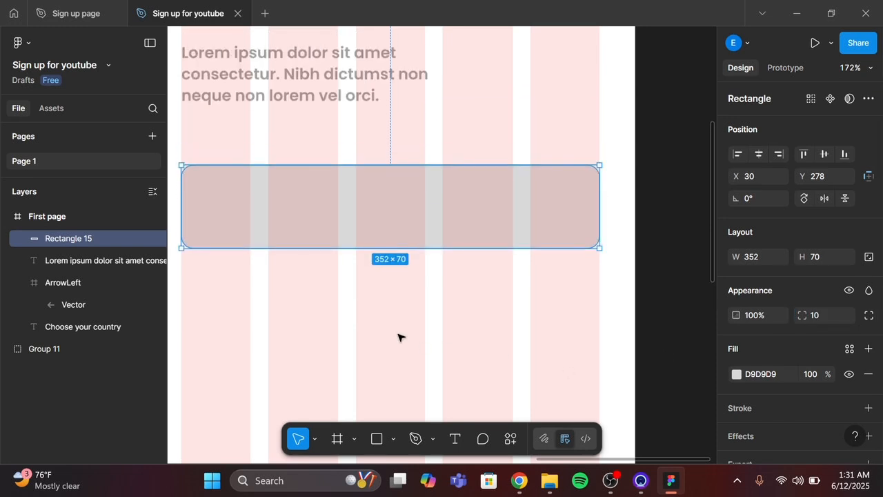
pyautogui.hscroll(-3, 397, 336)
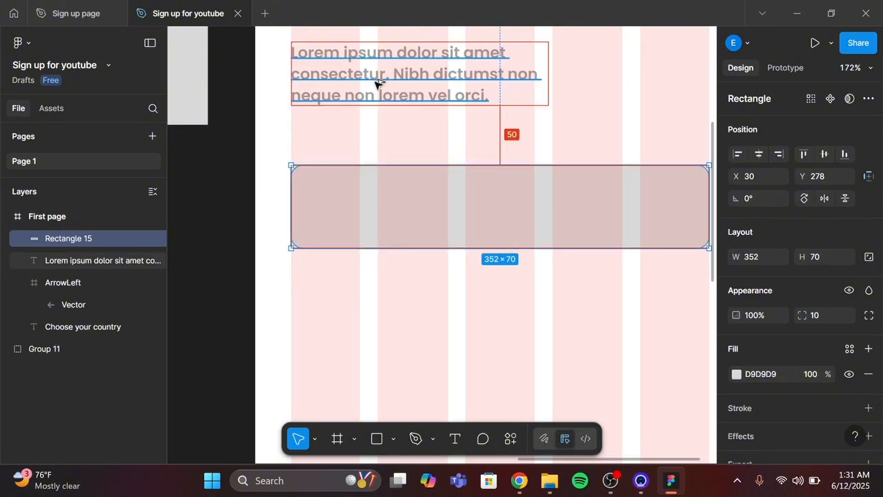
pyautogui.scroll(4, 377, 83)
pyautogui.scroll(-1, 376, 85)
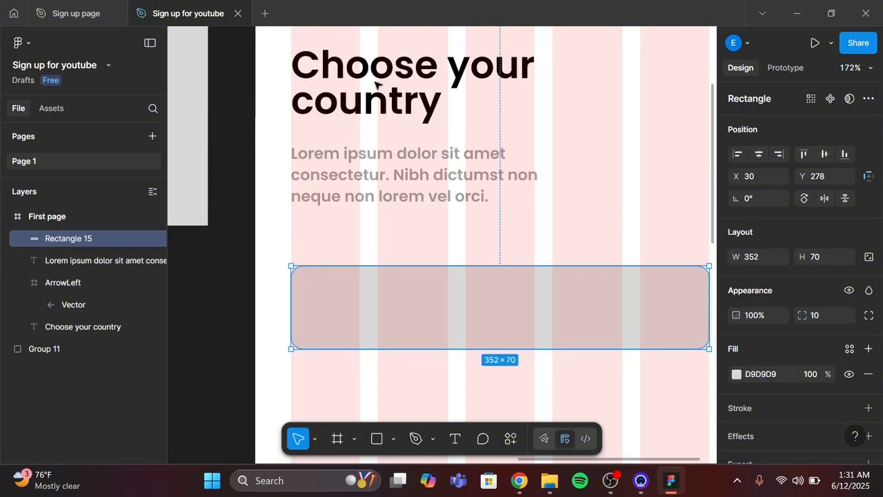
pyautogui.scroll(-1, 376, 84)
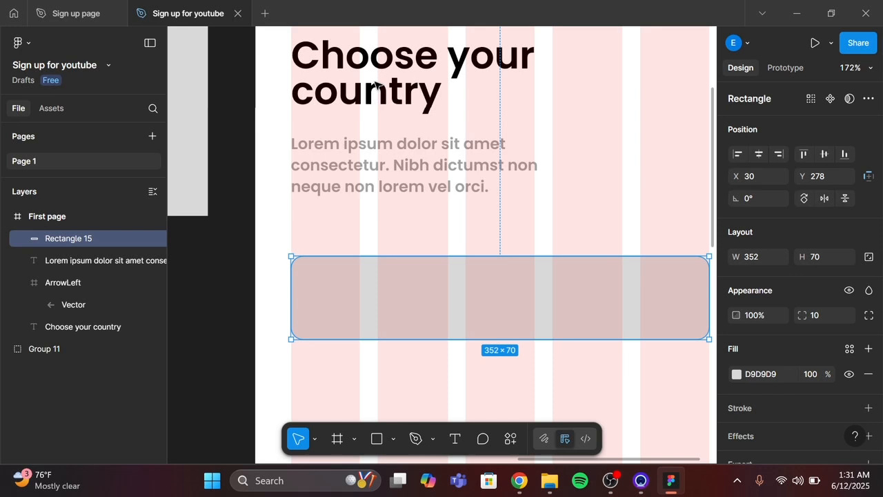
pyautogui.scroll(5, 374, 83)
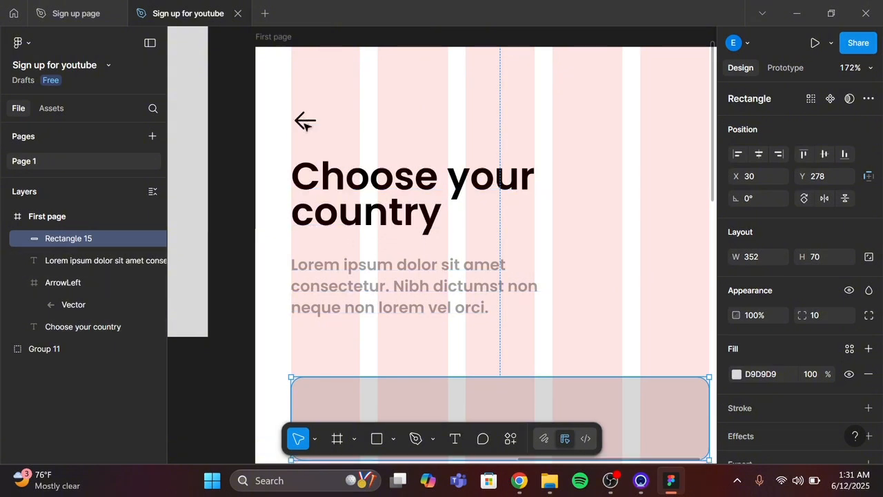
pyautogui.scroll(-1, 305, 124)
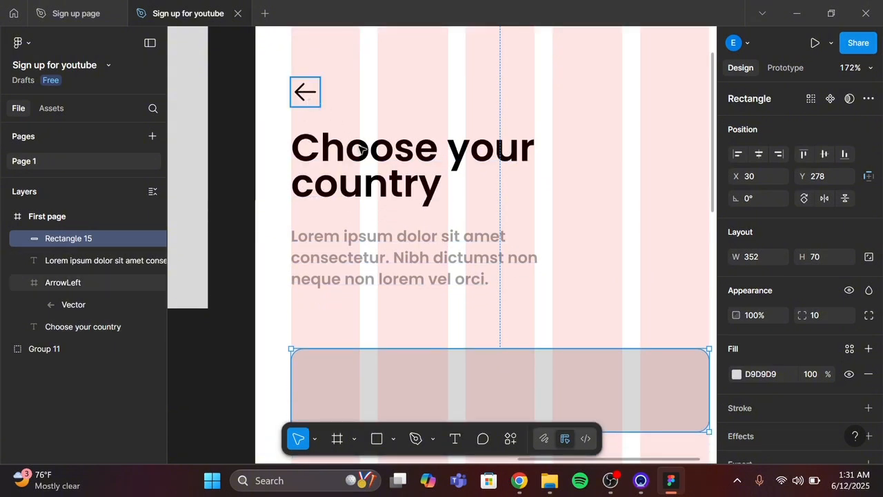
pyautogui.scroll(-3, 384, 233)
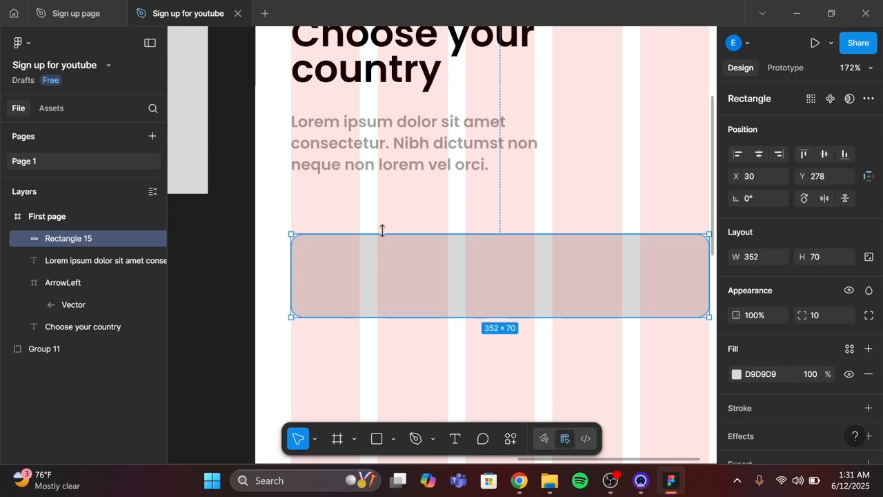
pyautogui.press('alt')
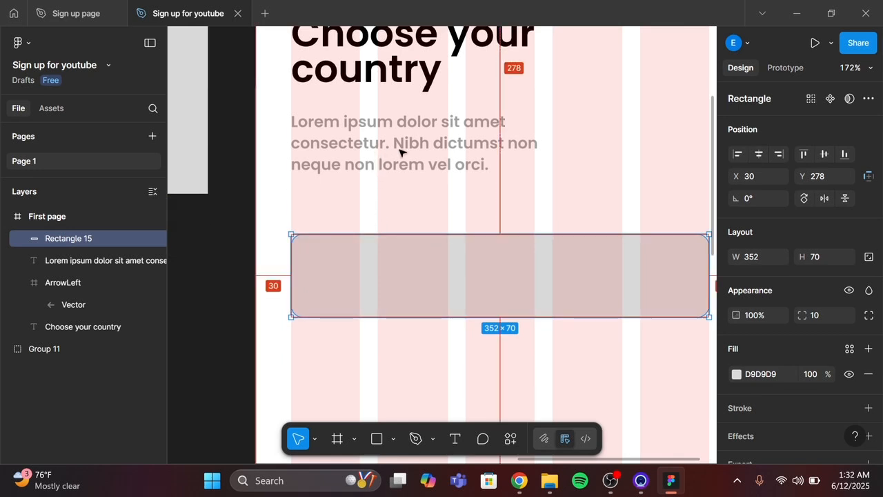
pyautogui.press('alt')
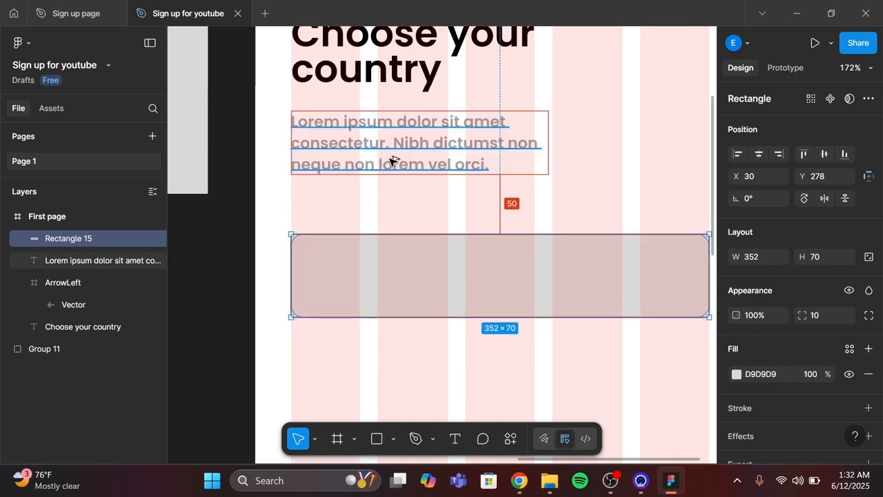
pyautogui.press('Up')
pyautogui.press('Up')
pyautogui.press('Up')
pyautogui.press('Up')
pyautogui.press('Up')
pyautogui.press('Up')
pyautogui.press('Up')
pyautogui.press('Up')
pyautogui.press('Up')
pyautogui.press('Up')
pyautogui.press('Up')
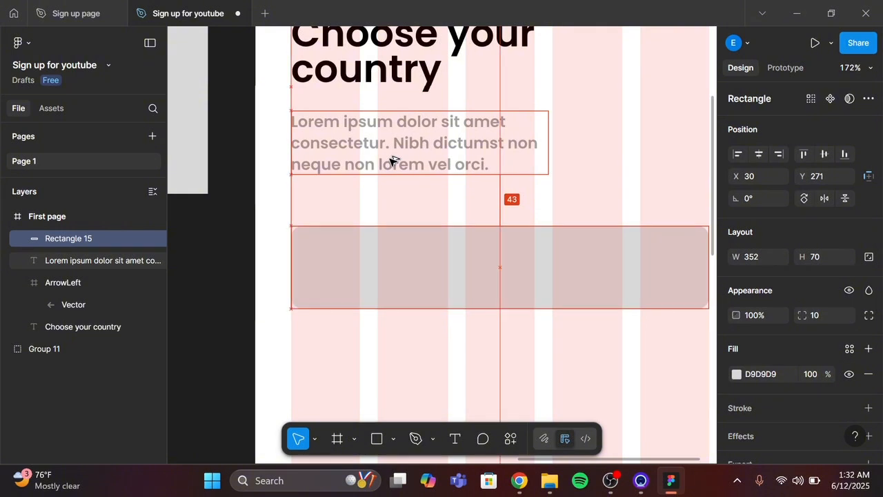
pyautogui.press('Up')
pyautogui.press('Up')
pyautogui.press('Up')
pyautogui.press('Up')
pyautogui.press('Up')
pyautogui.press('Up')
pyautogui.press('Up')
pyautogui.press('Up')
pyautogui.press('Up')
pyautogui.press('Up')
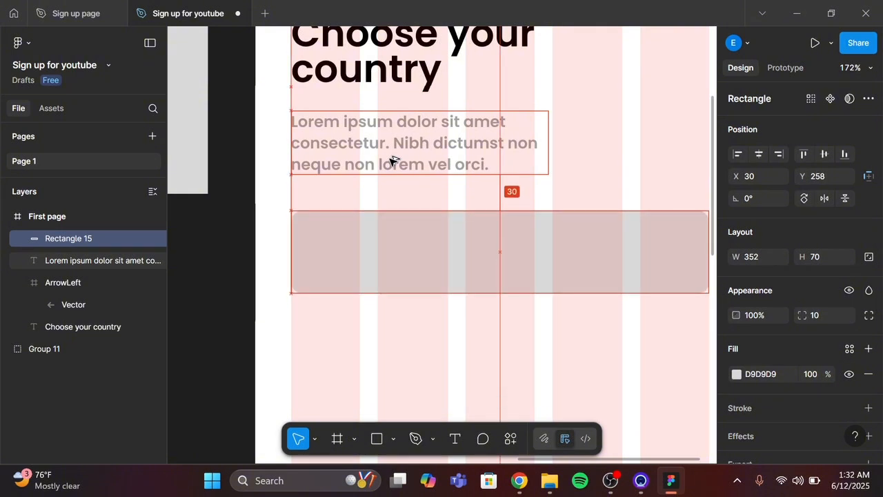
pyautogui.press('Up')
pyautogui.press('Up')
pyautogui.press('Up')
pyautogui.press('Up')
pyautogui.press('Up')
pyautogui.press('Up')
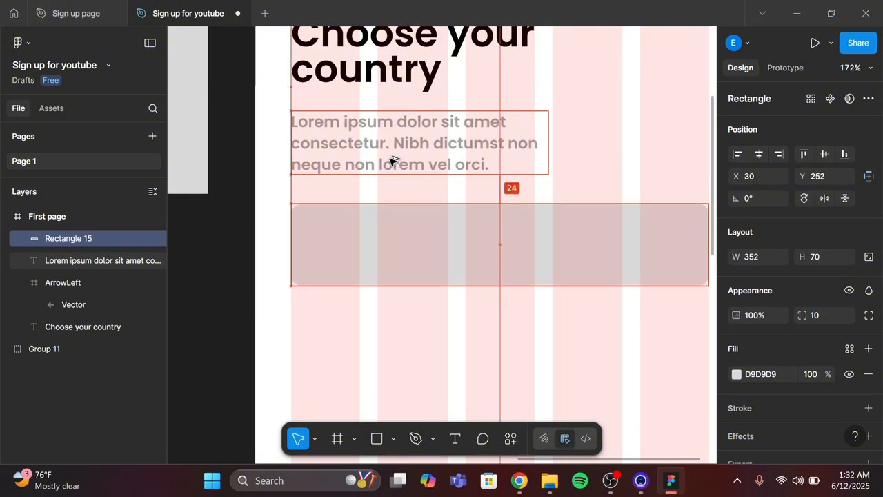
pyautogui.press('Up')
pyautogui.press('Up')
pyautogui.press('Up')
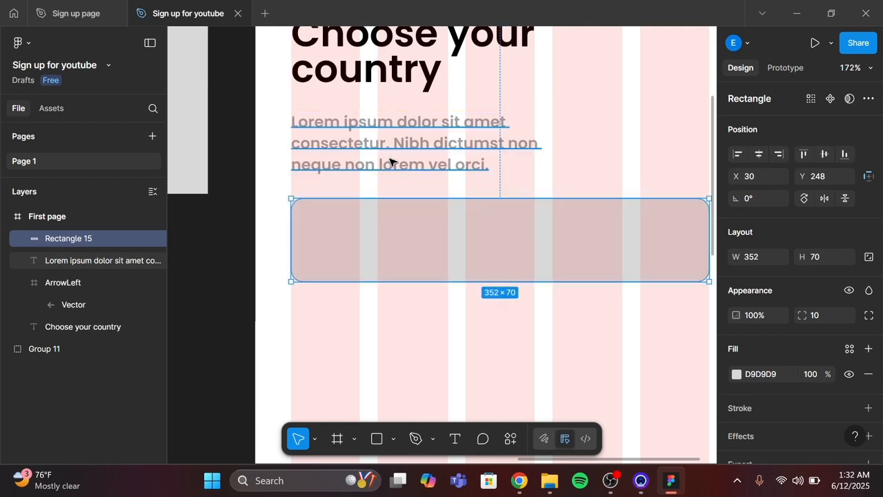
pyautogui.hscroll(3, 389, 162)
pyautogui.hscroll(1, 390, 161)
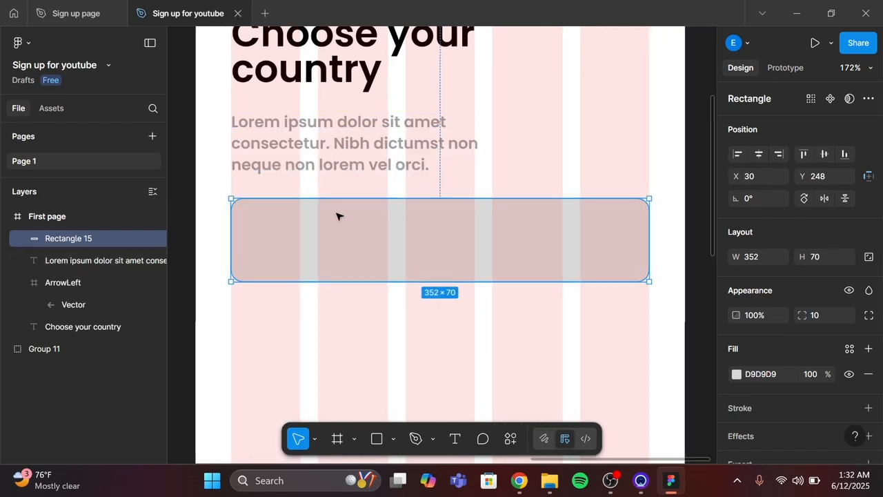
# Step: Hide the five-column layout guide on the First page frame
pyautogui.hscroll(-10, 338, 216)
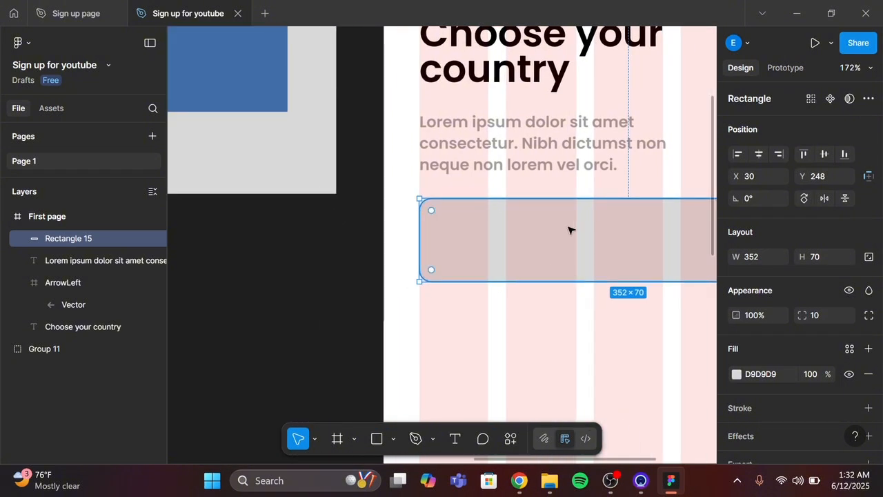
pyautogui.scroll(-10, 549, 222)
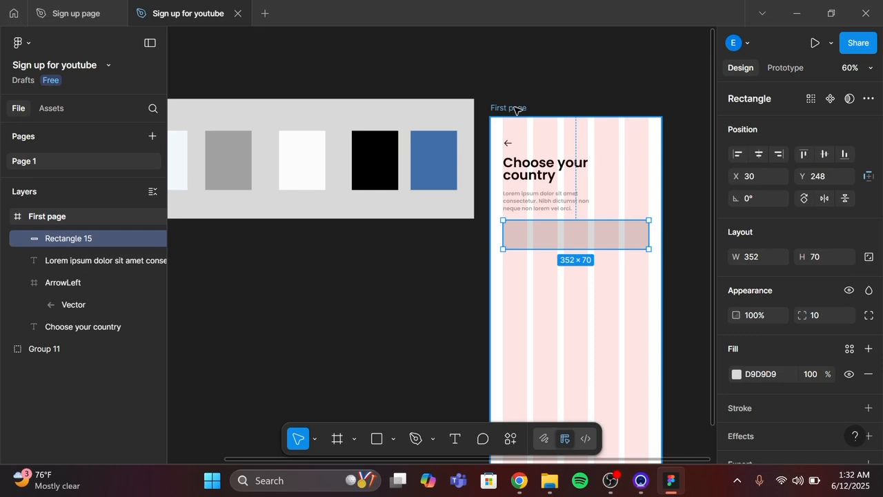
pyautogui.click(516, 109)
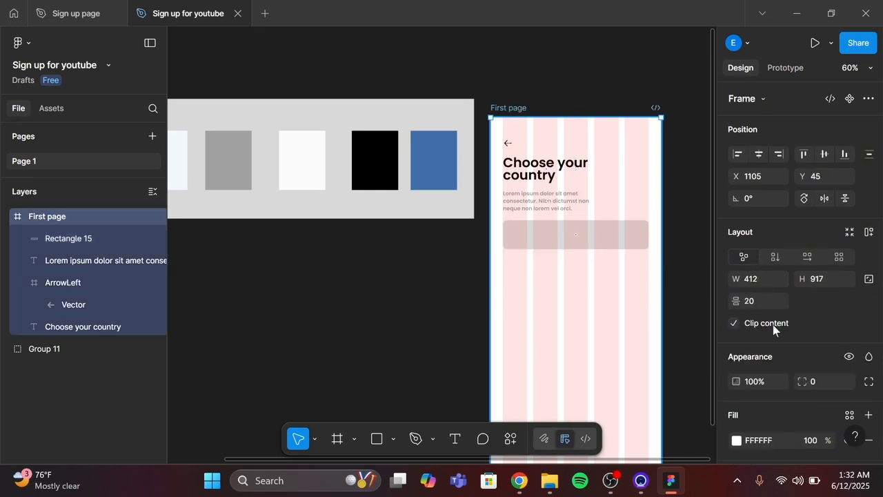
pyautogui.scroll(-5, 775, 341)
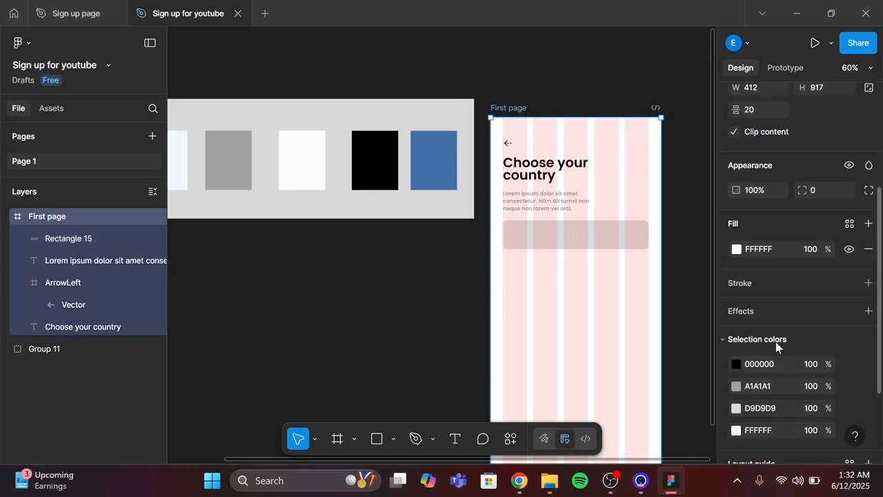
pyautogui.scroll(-2, 841, 351)
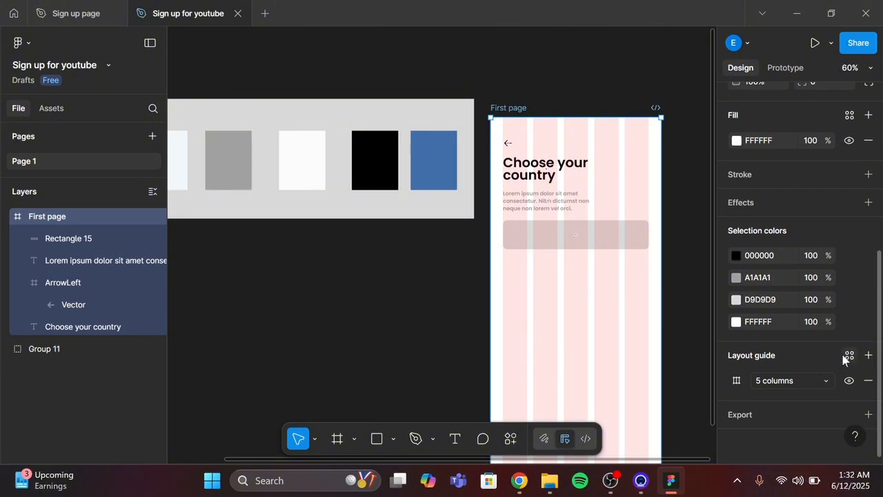
pyautogui.click(849, 380)
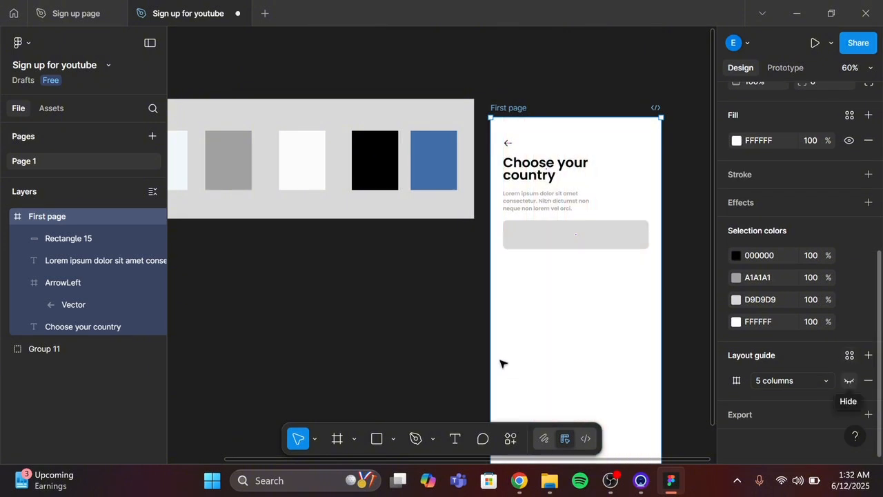
# Step: Fill the First page frame with F2F8FC, sampled from the palette's pale blue swatch
pyautogui.hscroll(-3, 501, 363)
pyautogui.hscroll(1, 501, 363)
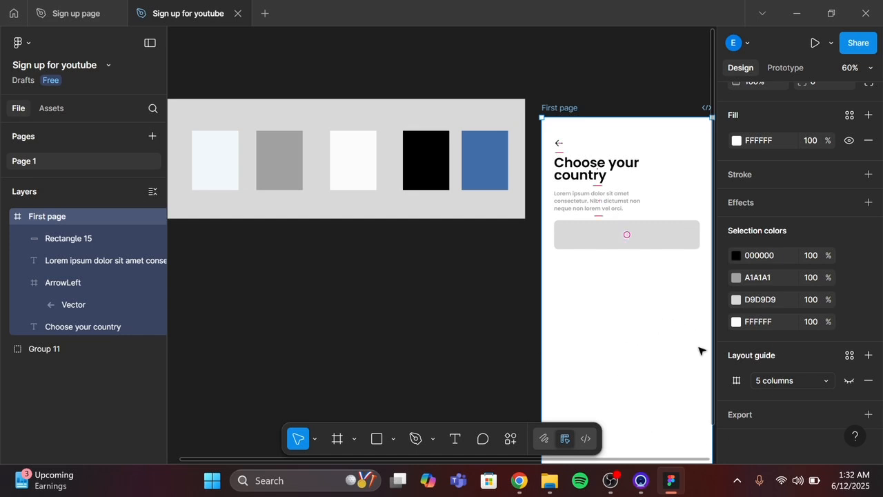
pyautogui.click(737, 140)
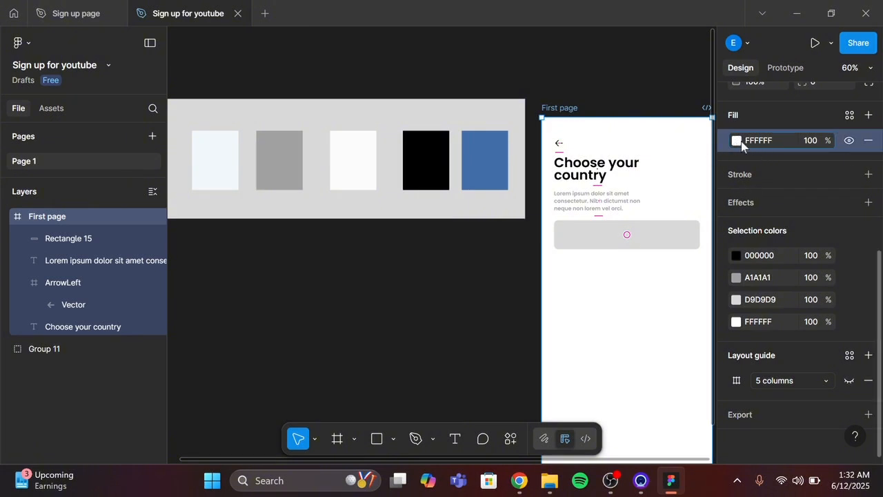
pyautogui.click(737, 141)
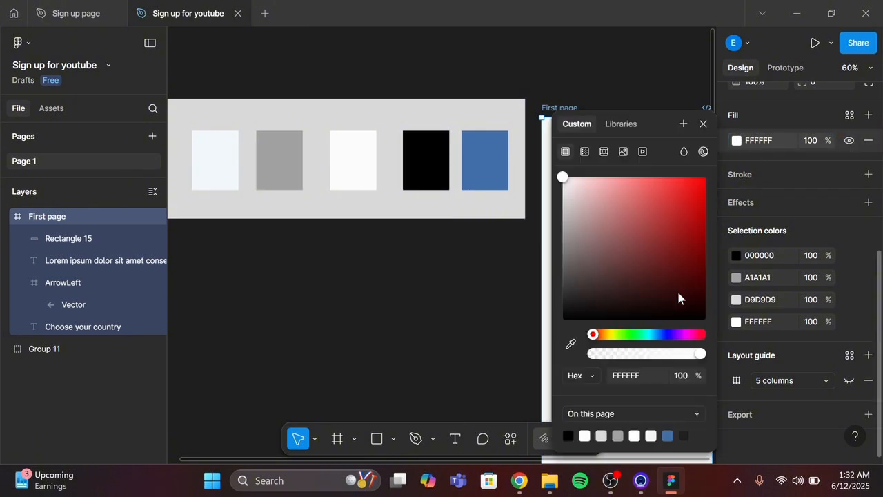
pyautogui.click(572, 345)
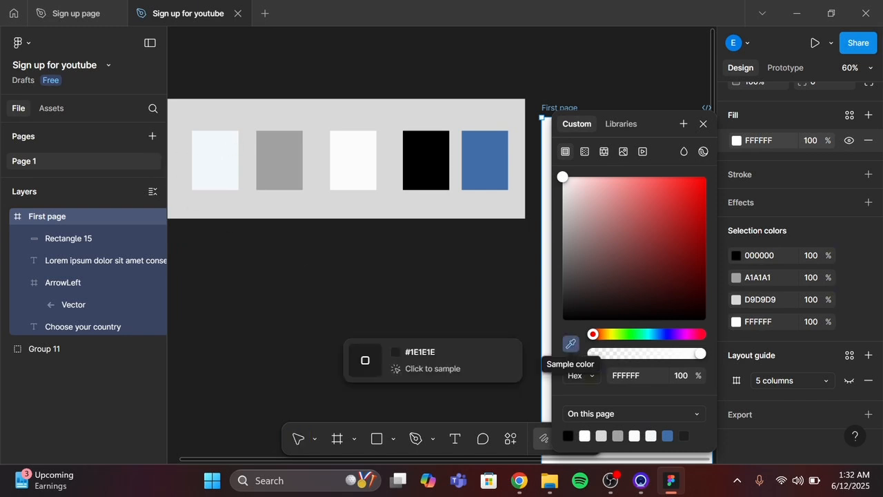
pyautogui.click(217, 151)
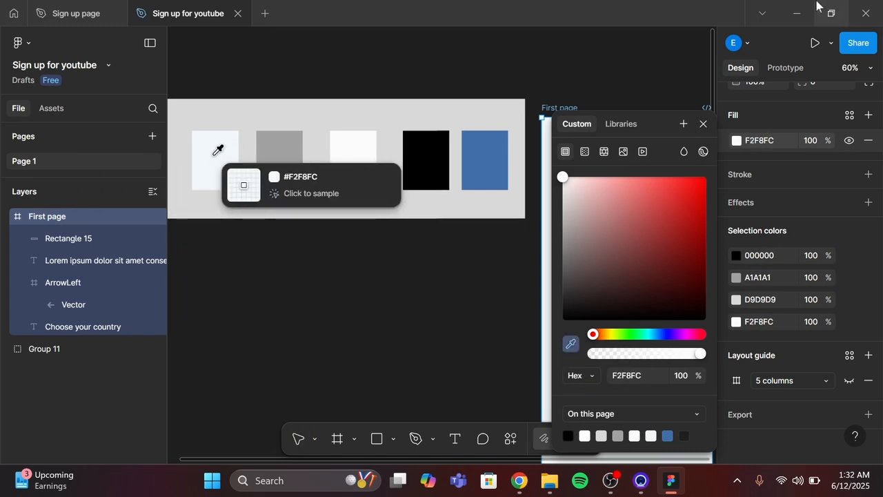
pyautogui.click(704, 125)
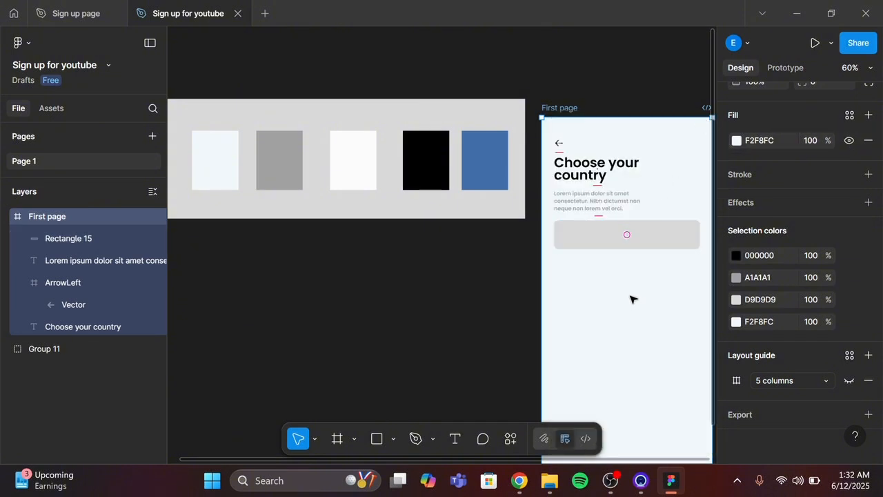
# Step: Fill the rounded rectangle below the description text with F2F8FC, sampled from the palette's pale blue swatch
pyautogui.click(628, 245)
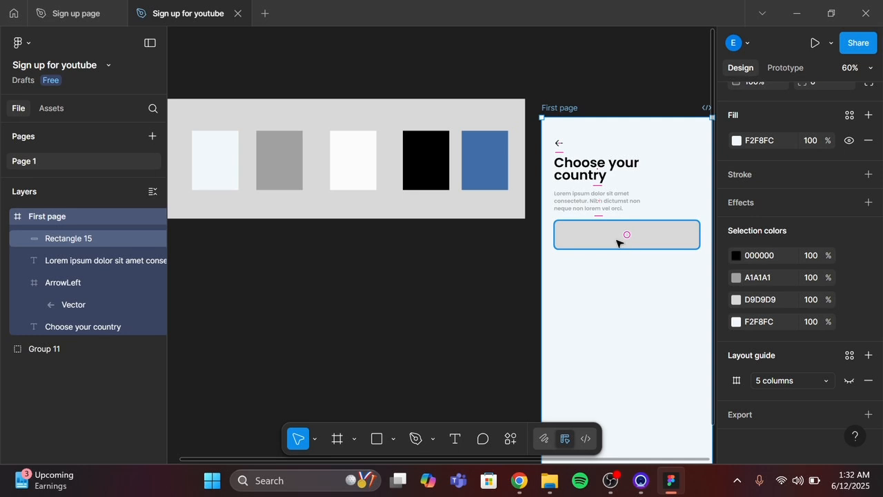
pyautogui.click(618, 243)
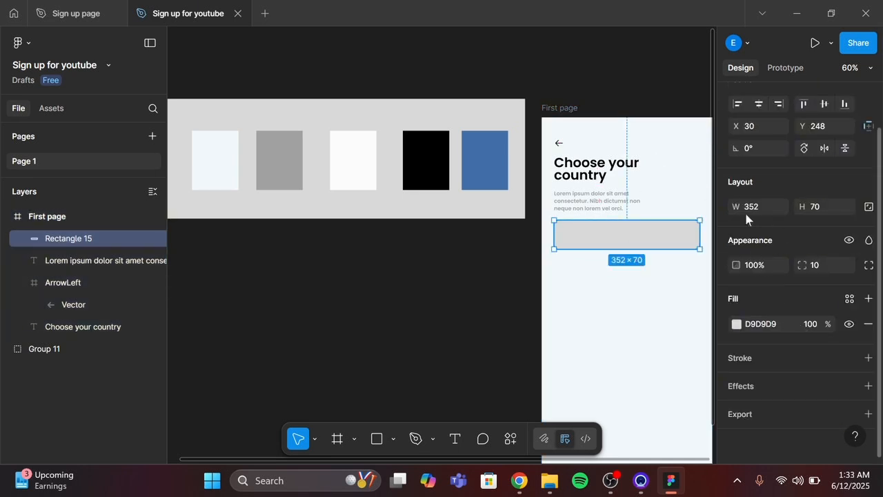
pyautogui.click(736, 324)
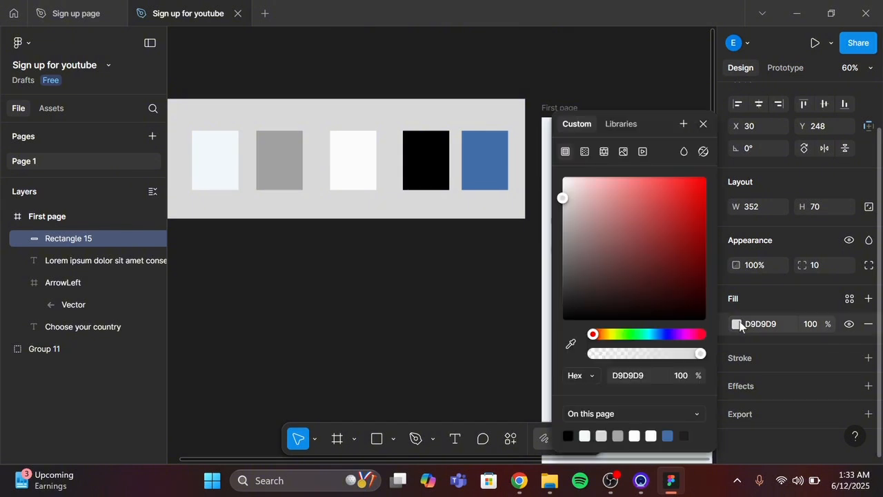
pyautogui.click(571, 343)
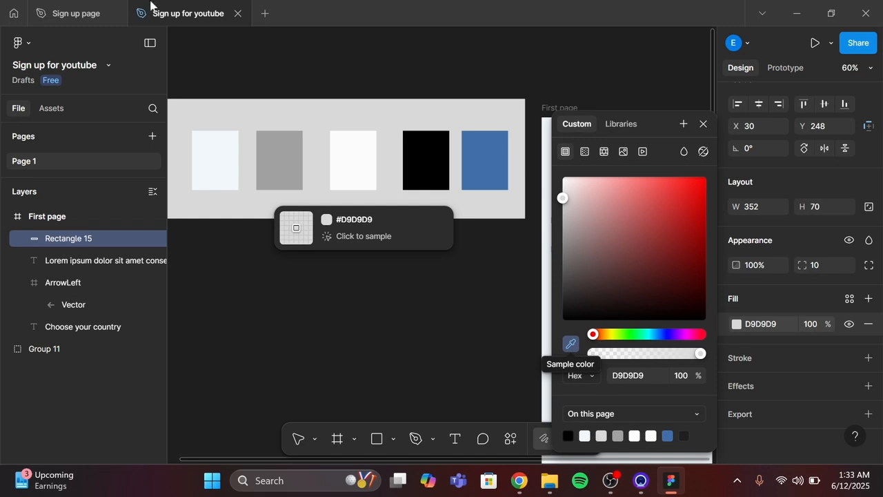
pyautogui.click(197, 129)
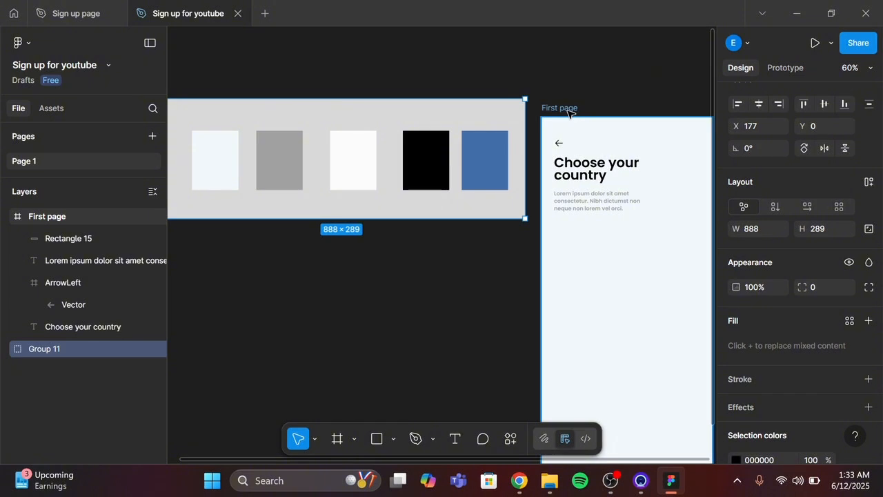
# Step: Change the First page frame's fill to FBFBFB, sampled from the palette's off-white swatch
pyautogui.click(703, 273)
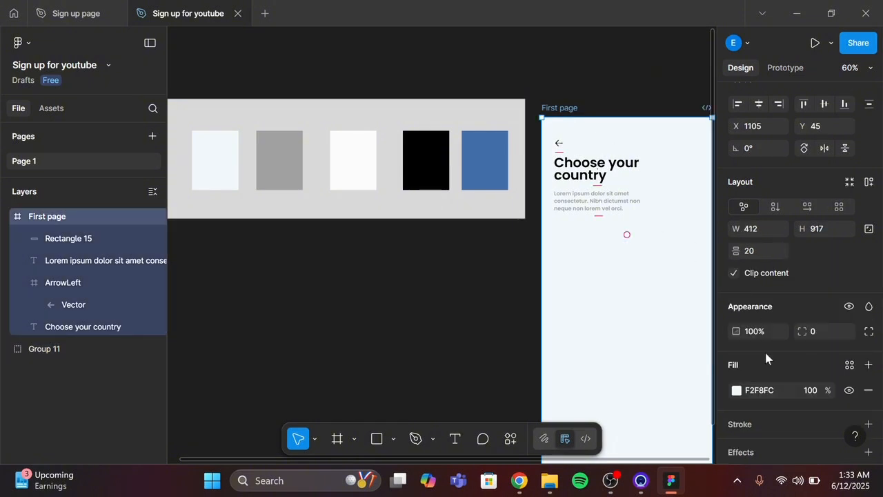
pyautogui.click(736, 390)
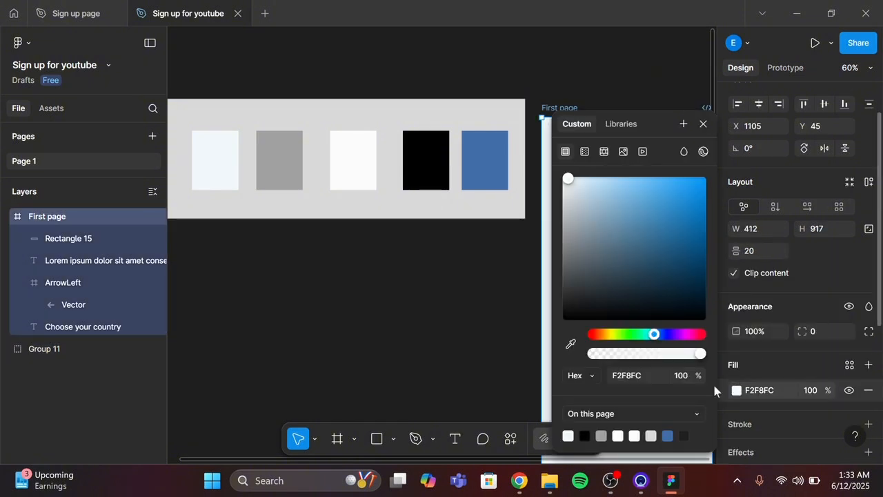
pyautogui.click(573, 344)
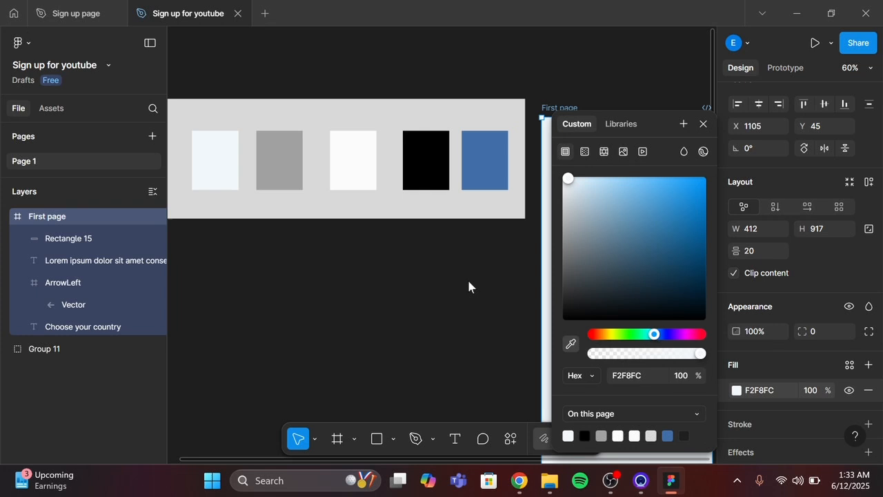
pyautogui.click(361, 162)
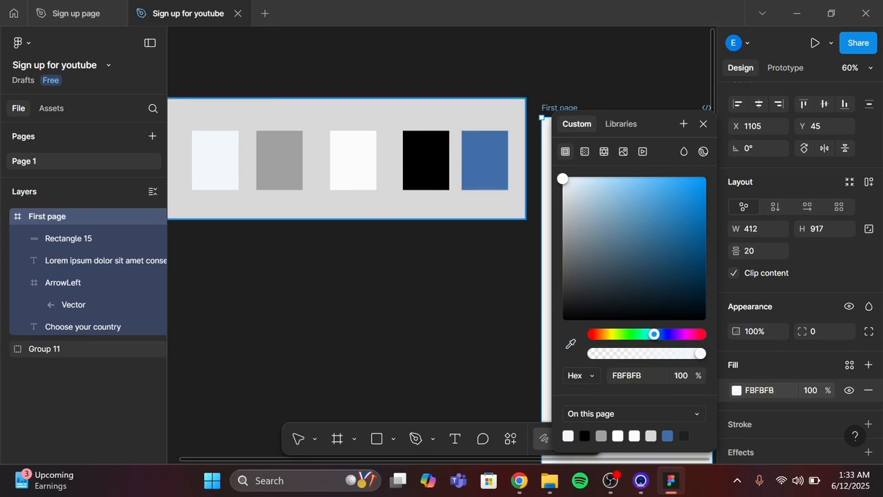
pyautogui.click(360, 162)
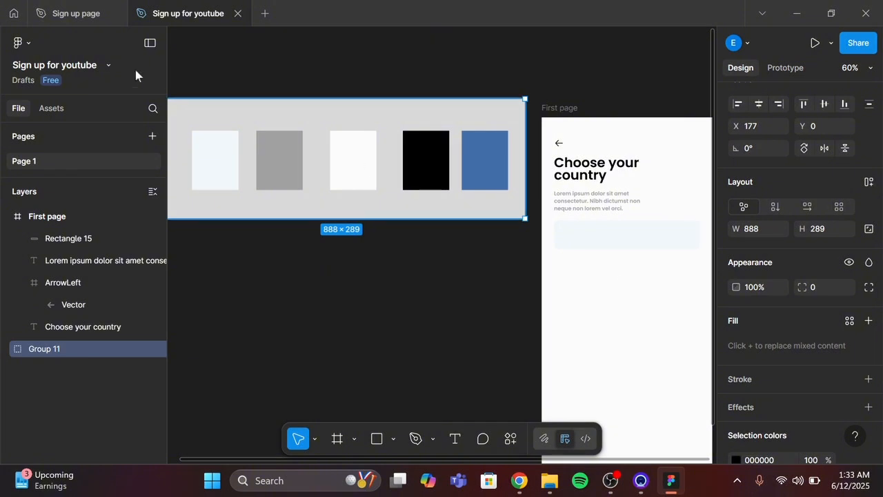
# Step: Consult the country cards in the Sign up page file, and add a drop shadow with a Y offset of 0 to the rectangle
pyautogui.click(77, 15)
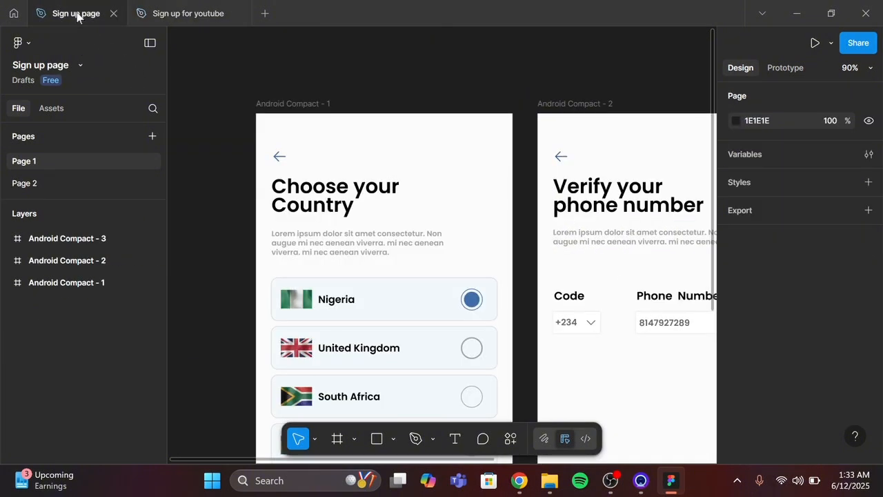
pyautogui.click(168, 7)
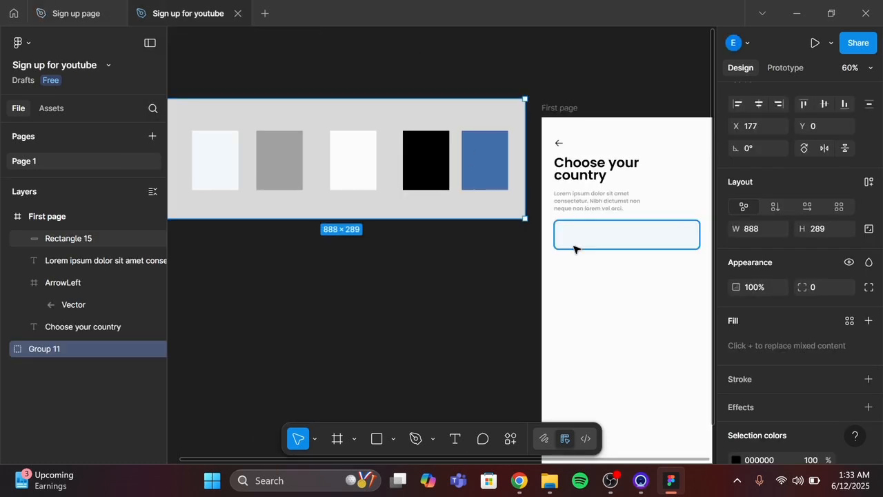
pyautogui.scroll(3, 576, 248)
pyautogui.scroll(5, 576, 249)
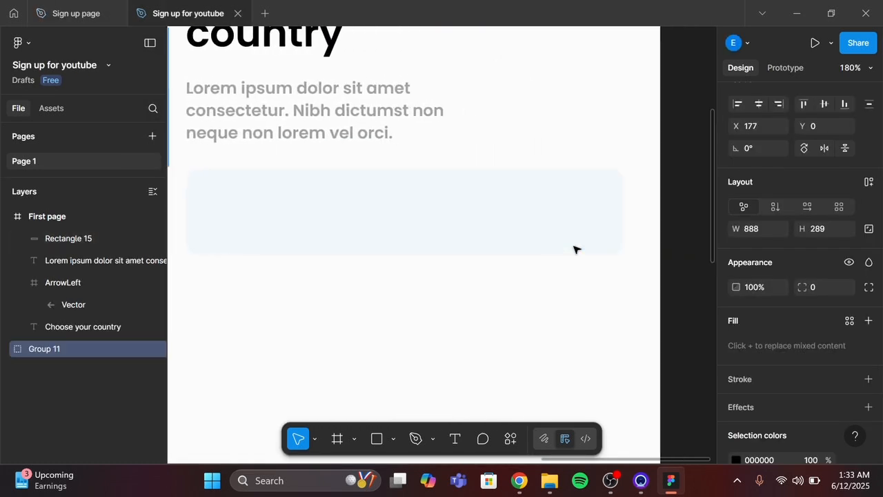
pyautogui.hscroll(-2, 576, 248)
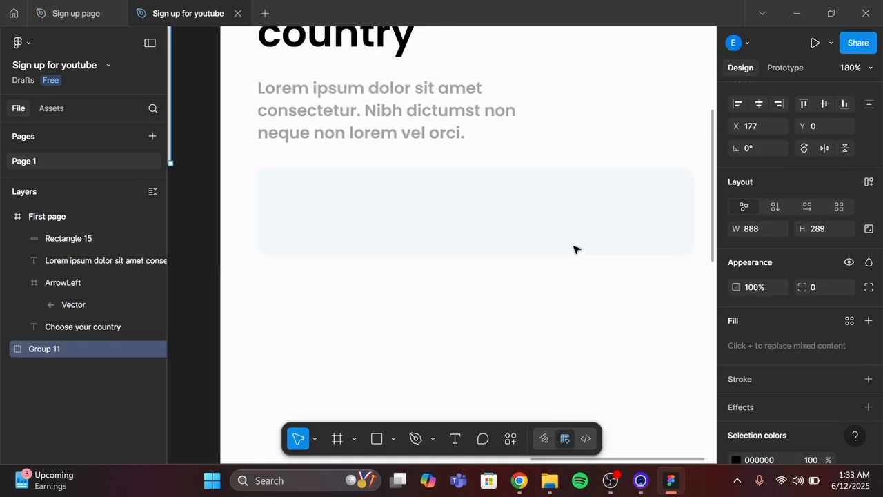
pyautogui.click(512, 226)
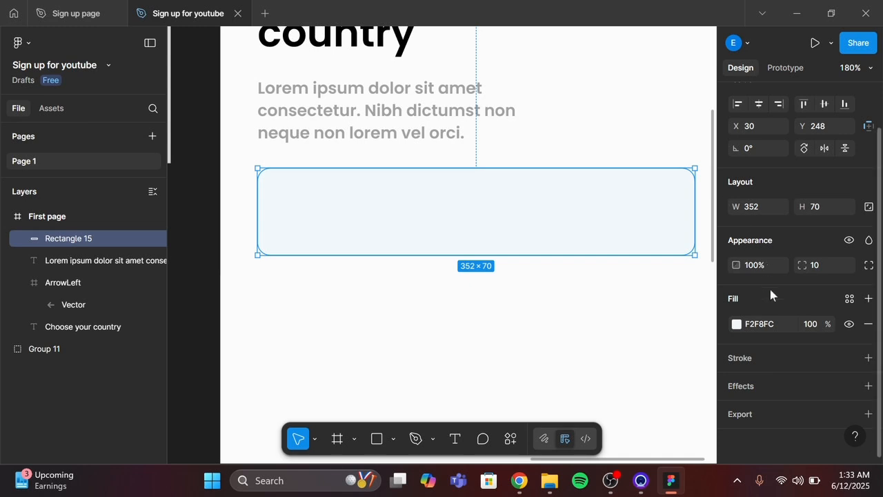
pyautogui.click(868, 386)
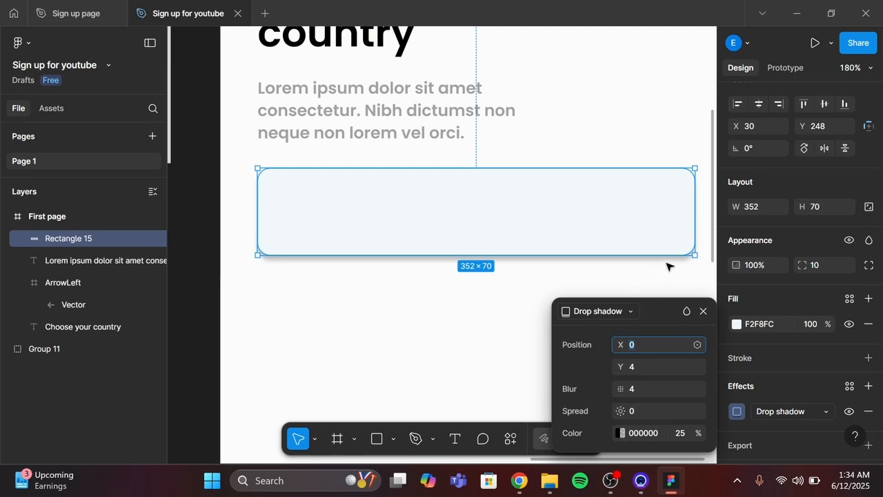
pyautogui.click(637, 366)
pyautogui.write('0')
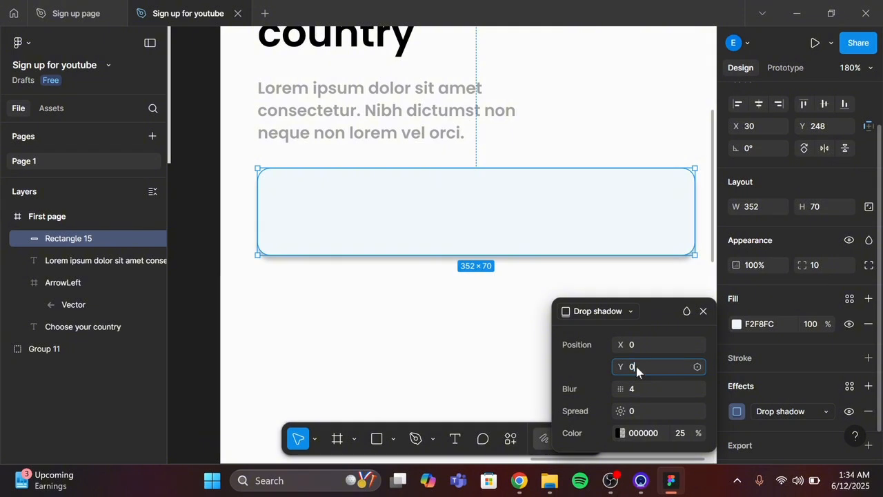
pyautogui.press('Return')
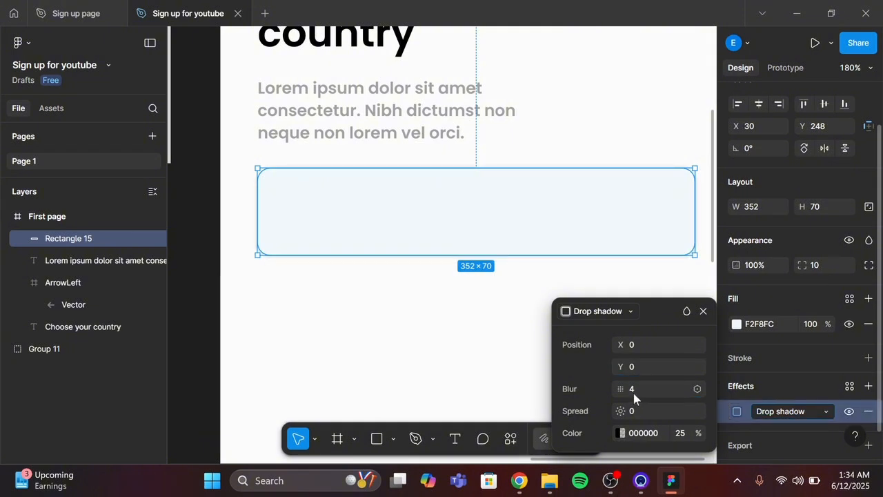
# Step: Set the rectangle's drop shadow to a spread of 2 and a blur of 2
pyautogui.click(633, 411)
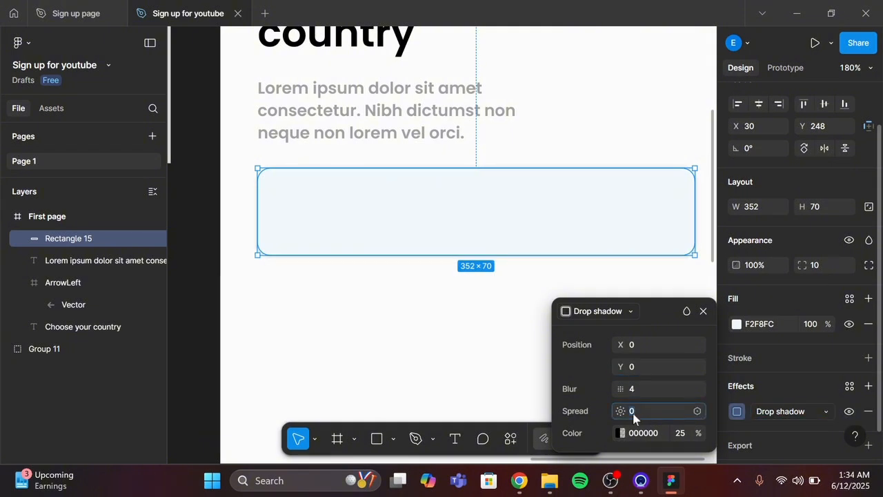
pyautogui.press('Return')
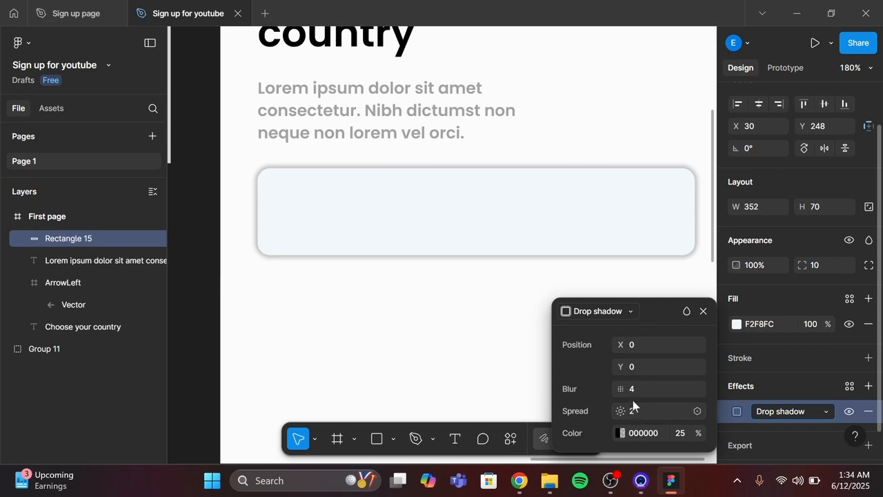
pyautogui.click(639, 385)
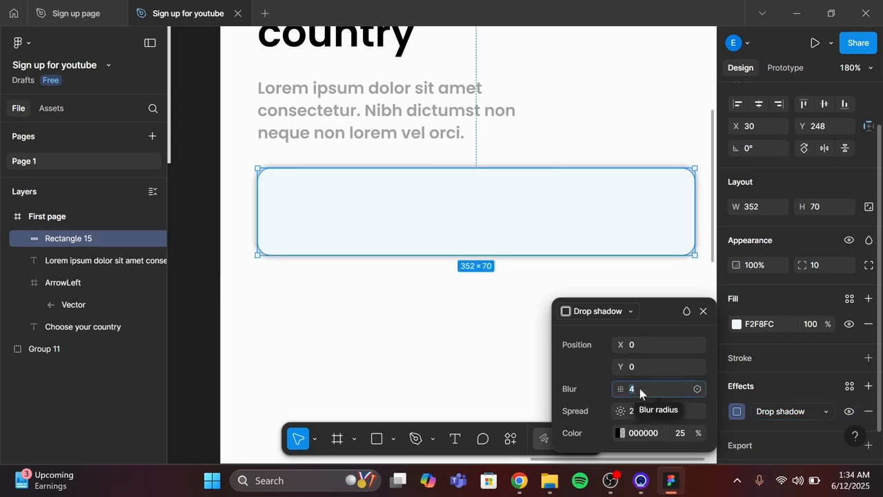
pyautogui.write('2')
pyautogui.press('Return')
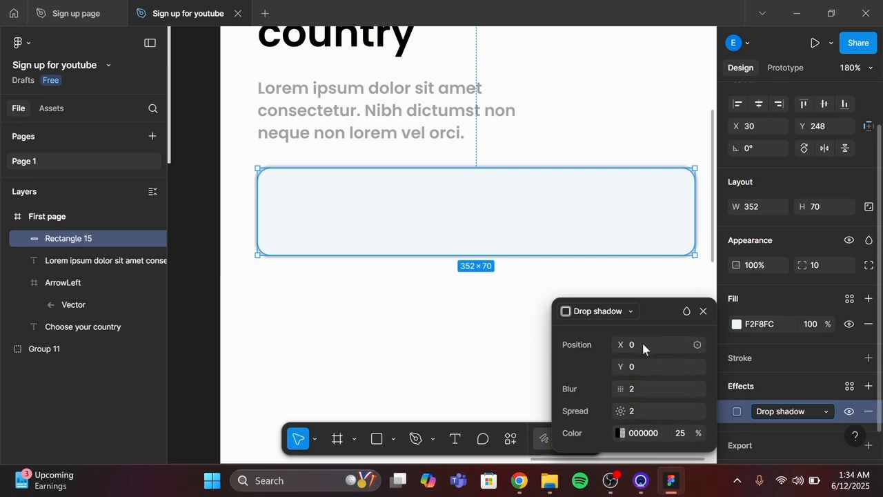
# Step: Reduce the rectangle's drop shadow to a spread of 1 and a blur of 1, and close the shadow settings
pyautogui.click(646, 409)
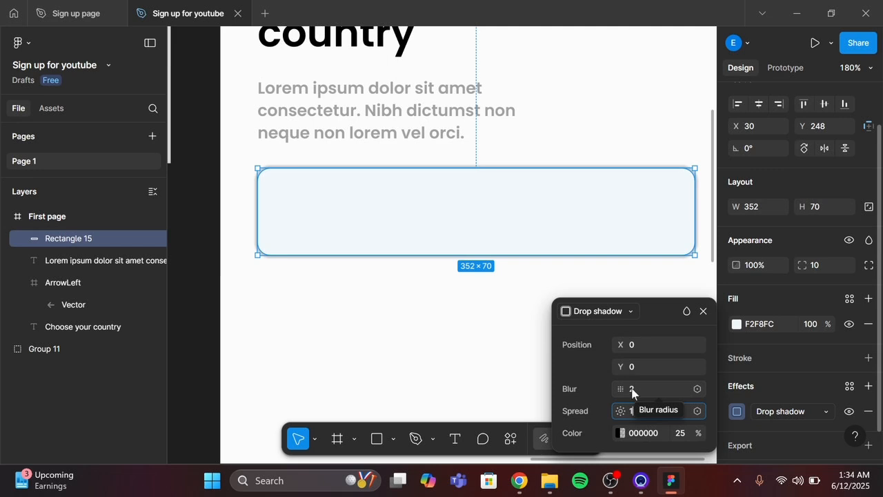
pyautogui.click(633, 391)
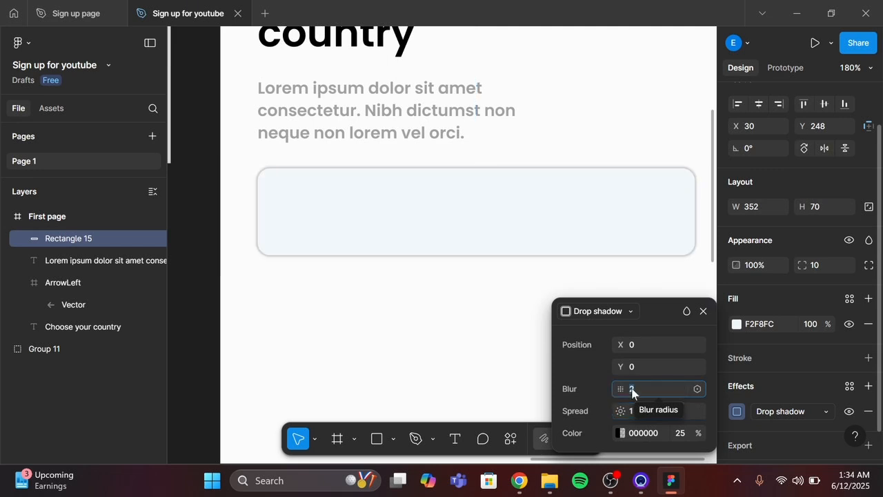
pyautogui.write('21')
pyautogui.press('Return')
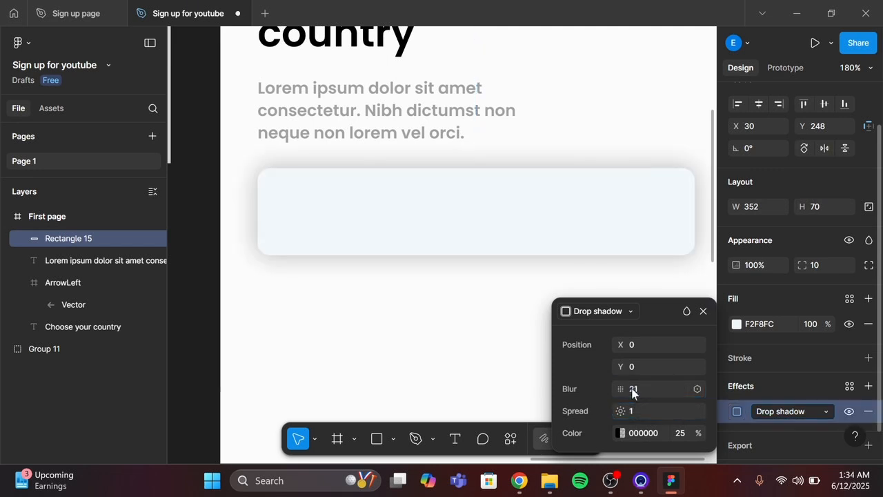
pyautogui.click(639, 390)
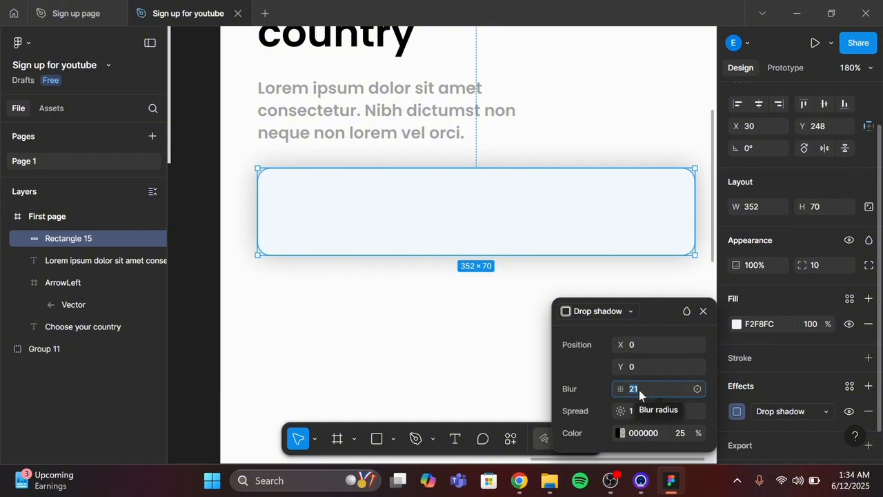
pyautogui.write('1')
pyautogui.press('Return')
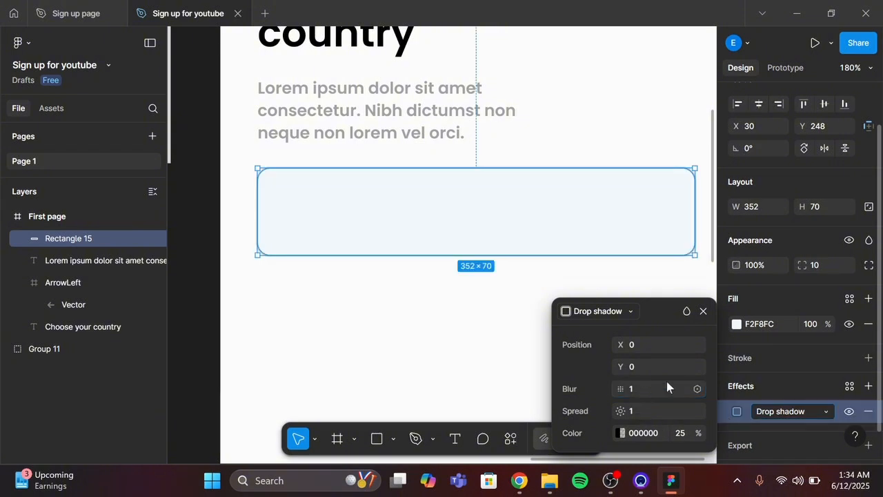
pyautogui.click(703, 312)
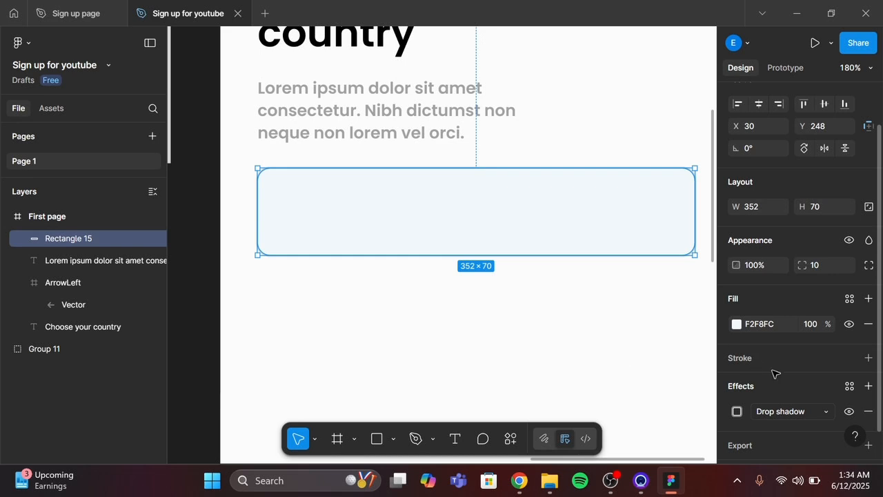
# Step: Draw a rectangle about 89 × 40 inside the left part of the light-blue card below the description
pyautogui.click(618, 315)
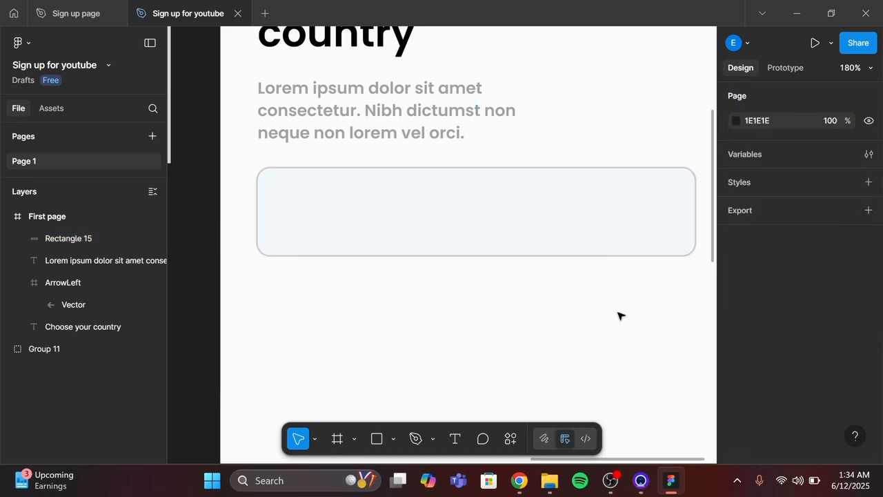
pyautogui.scroll(-2, 619, 315)
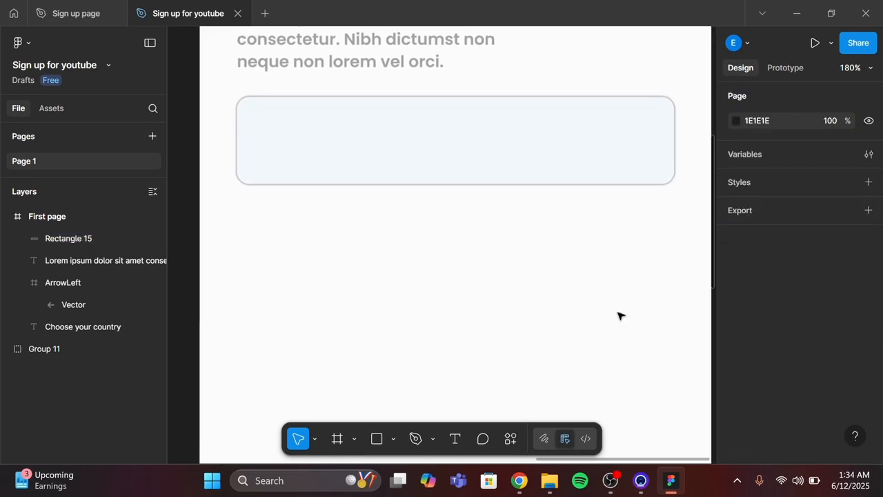
pyautogui.scroll(-4, 618, 316)
pyautogui.scroll(-2, 618, 315)
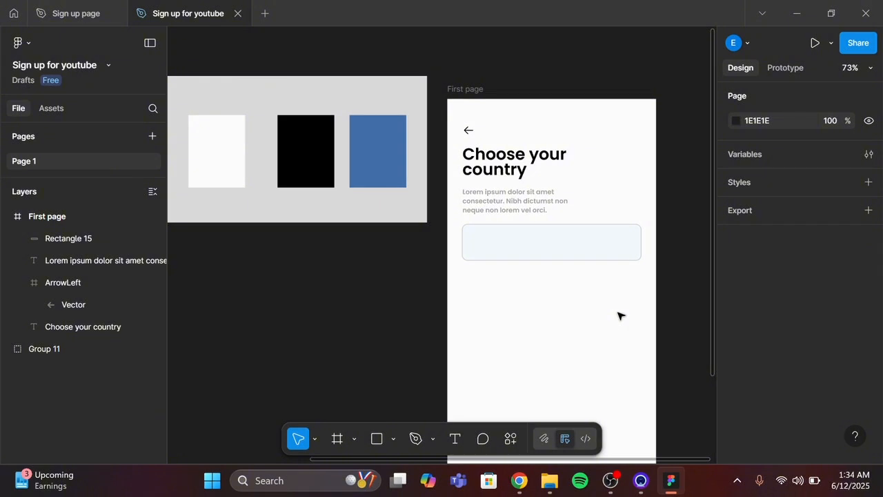
pyautogui.click(592, 243)
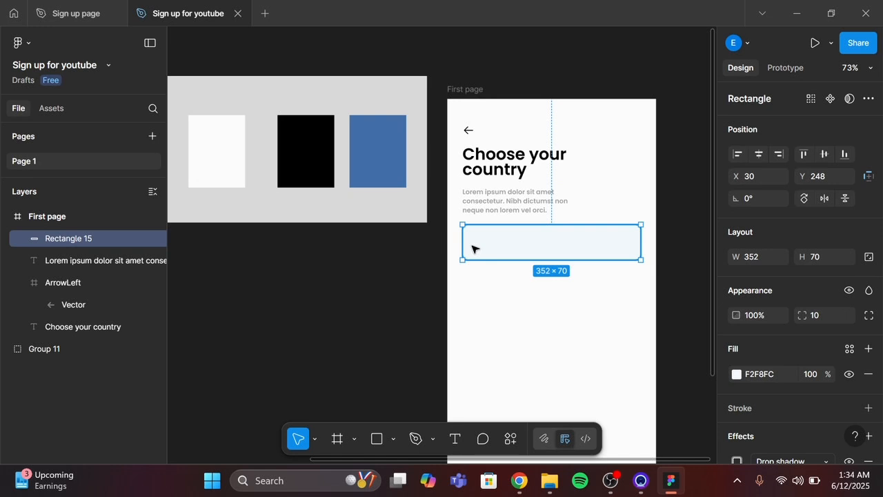
pyautogui.hscroll(3, 472, 249)
pyautogui.scroll(2, 472, 249)
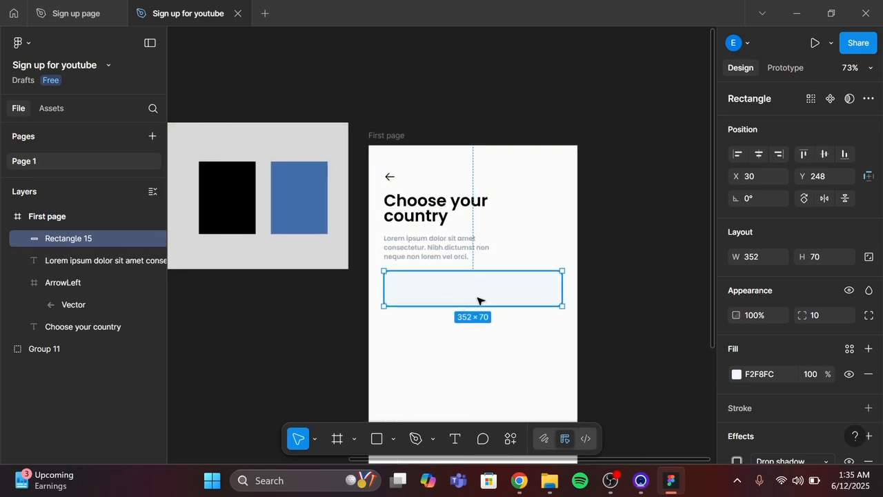
pyautogui.click(377, 439)
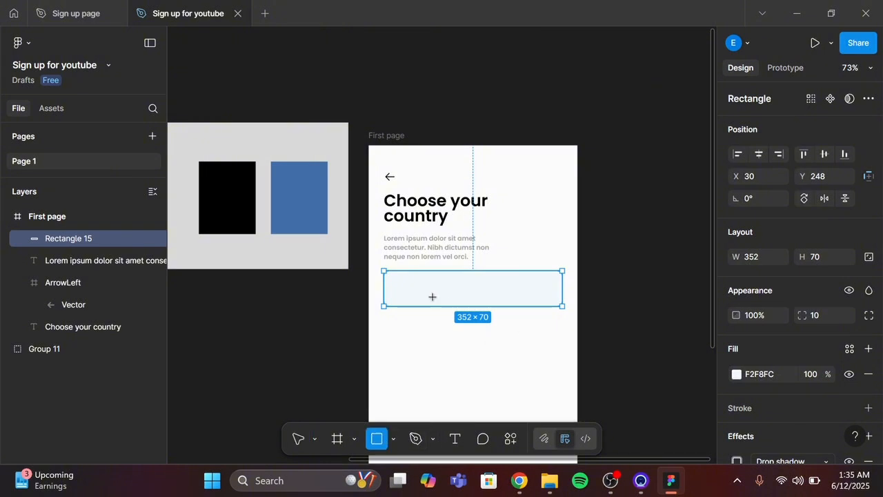
pyautogui.scroll(5, 432, 297)
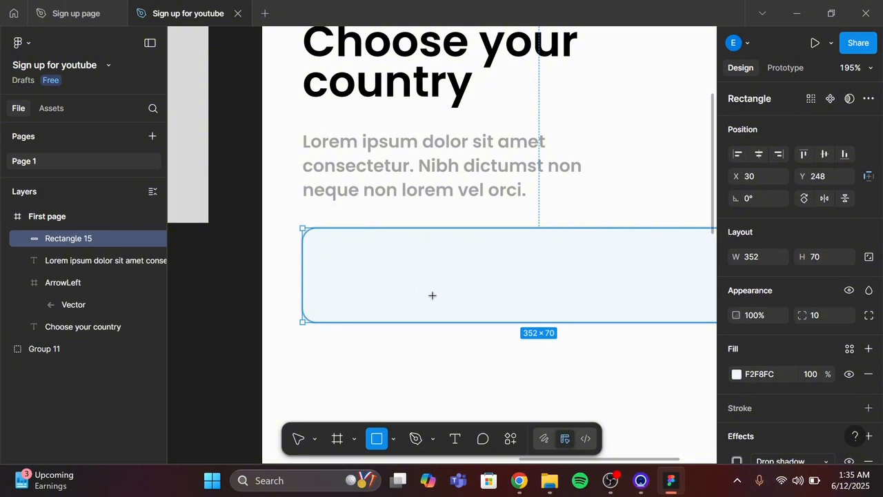
pyautogui.moveTo(339, 258); pyautogui.dragTo(458, 312)
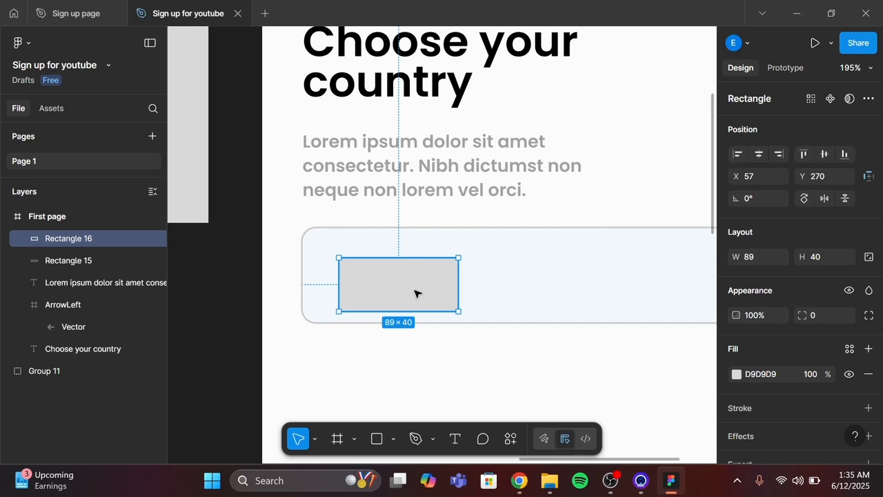
# Step: Move the grey rectangle to X 40, Y 263 so it sits vertically centred 10 px from the card's left edge
pyautogui.moveTo(398, 276)
pyautogui.mouseDown()
pyautogui.moveTo(387, 270)
pyautogui.moveTo(404, 286)
pyautogui.mouseUp()
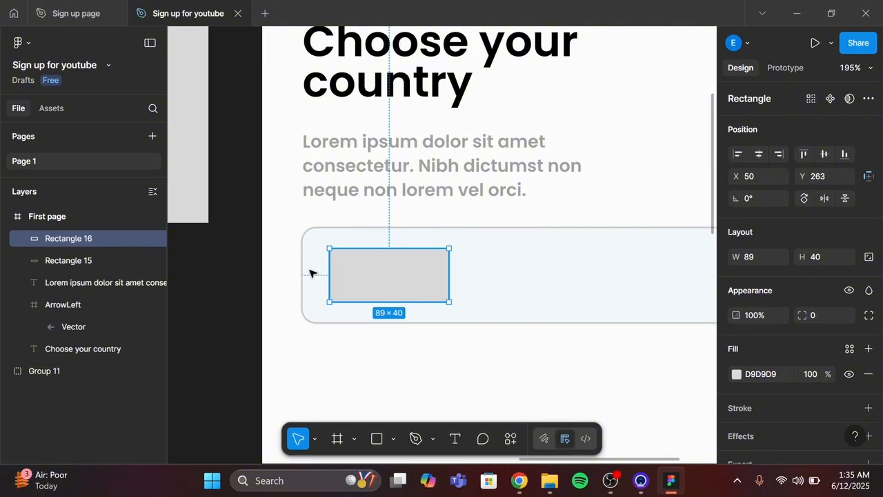
pyautogui.press('alt')
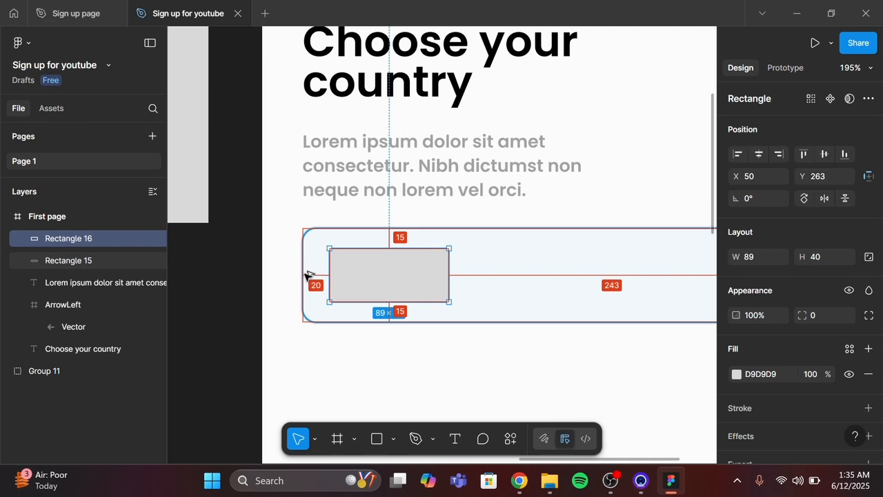
pyautogui.press('Left')
pyautogui.press('Left')
pyautogui.press('Left')
pyautogui.press('Left')
pyautogui.press('Left')
pyautogui.press('Left')
pyautogui.press('Left')
pyautogui.press('Left')
pyautogui.press('Left')
pyautogui.press('Left')
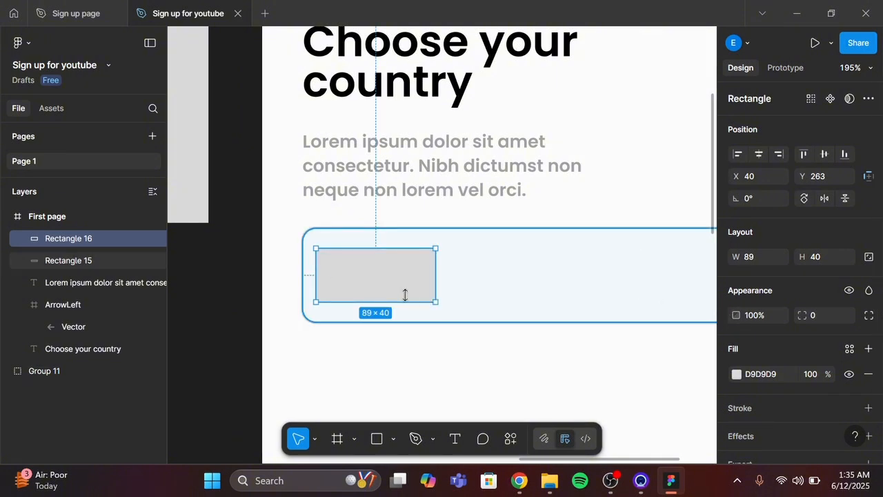
# Step: Set the grey rectangle's width to 70
pyautogui.click(751, 261)
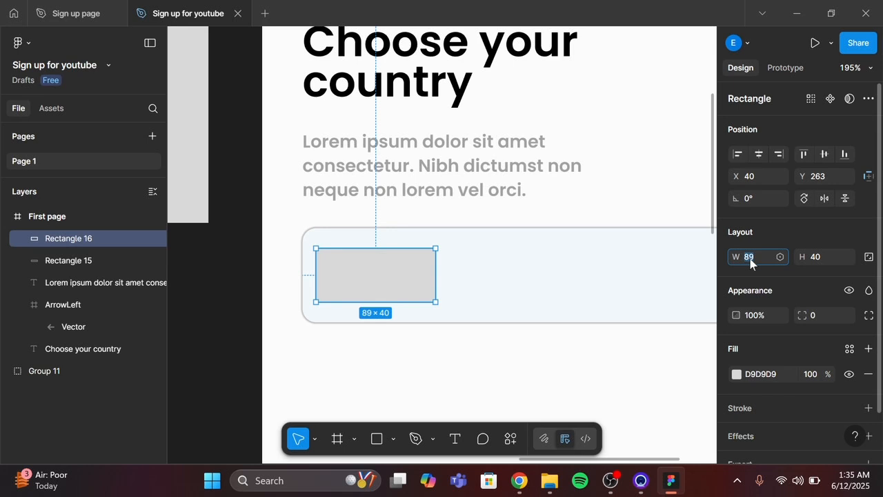
pyautogui.press('Return')
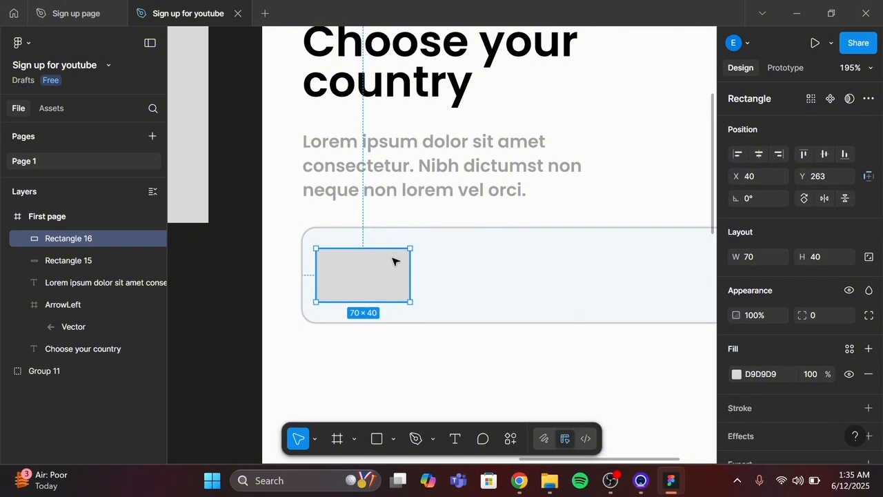
pyautogui.press('alt')
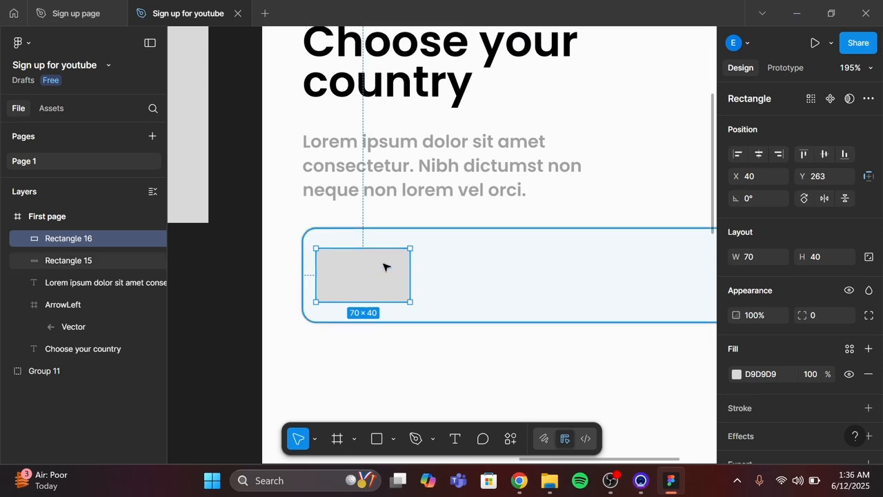
# Step: Add the text "Nigeria" at font size 15 inside the card, to the right of the grey rectangle
pyautogui.click(455, 439)
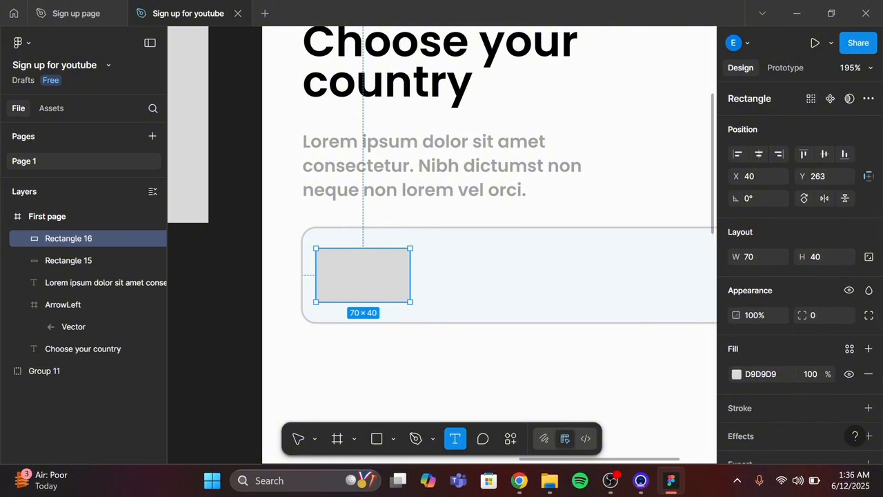
pyautogui.click(438, 290)
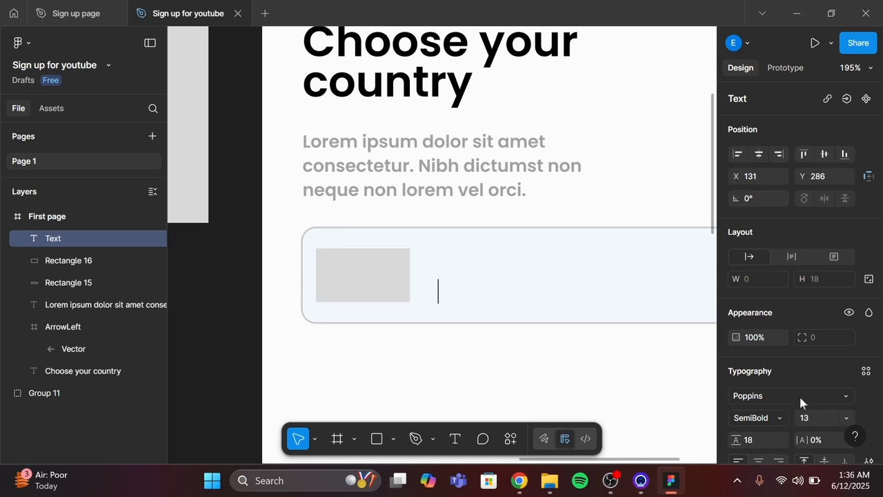
pyautogui.scroll(-2, 801, 404)
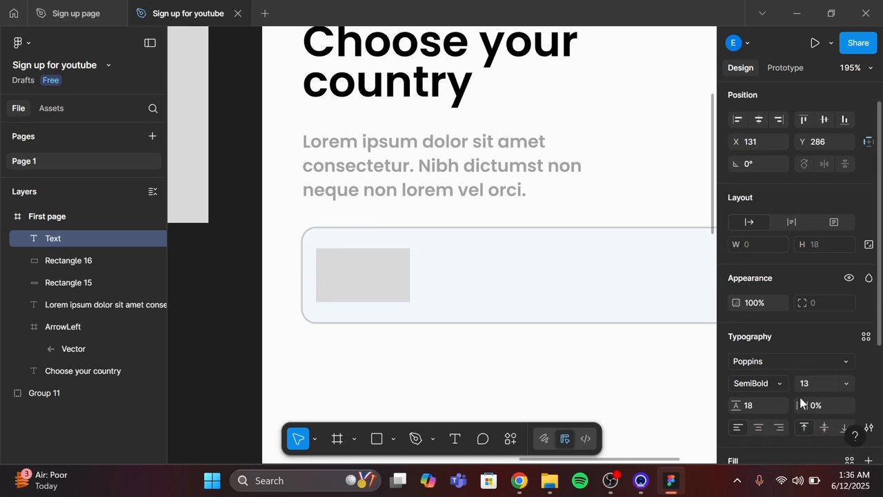
pyautogui.click(847, 375)
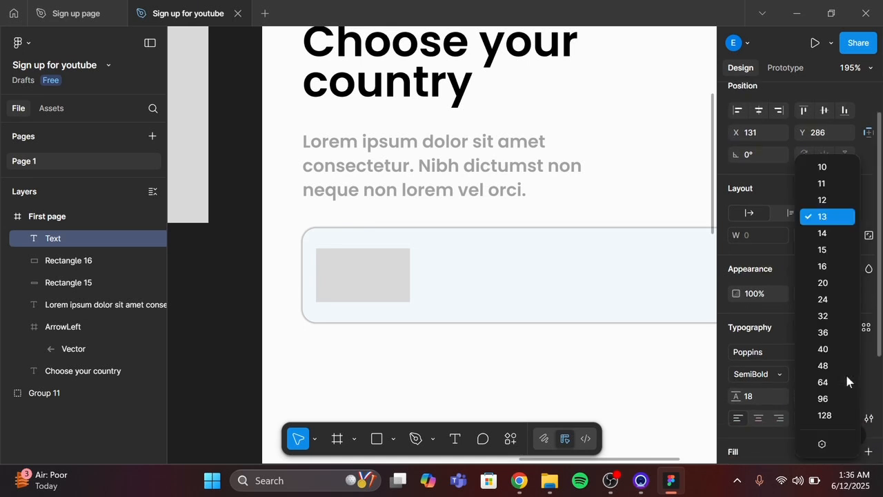
pyautogui.click(824, 247)
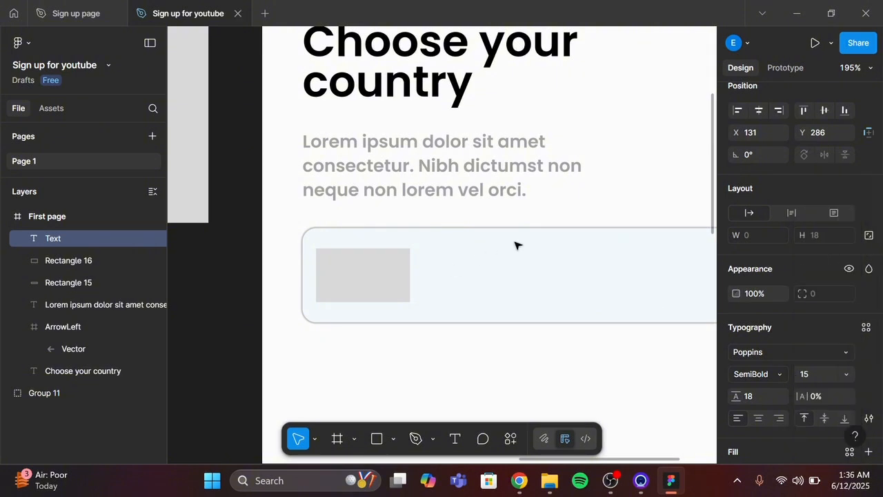
pyautogui.write('Ni')
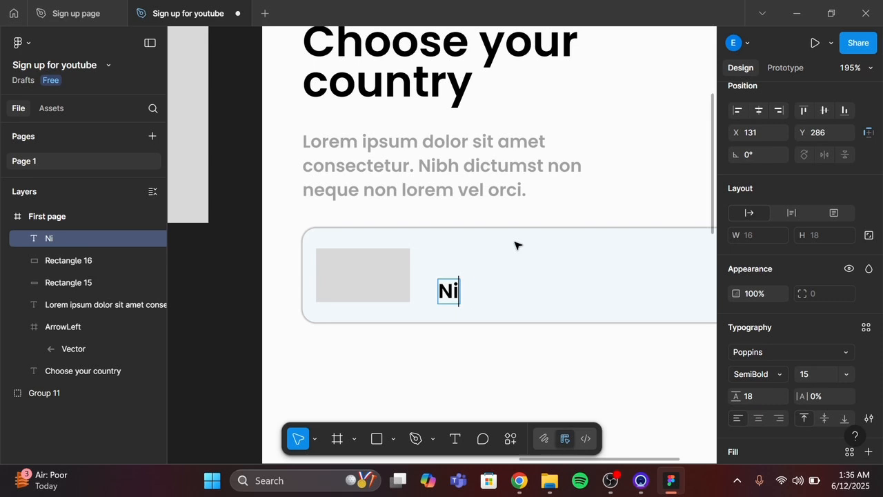
pyautogui.write('gert')
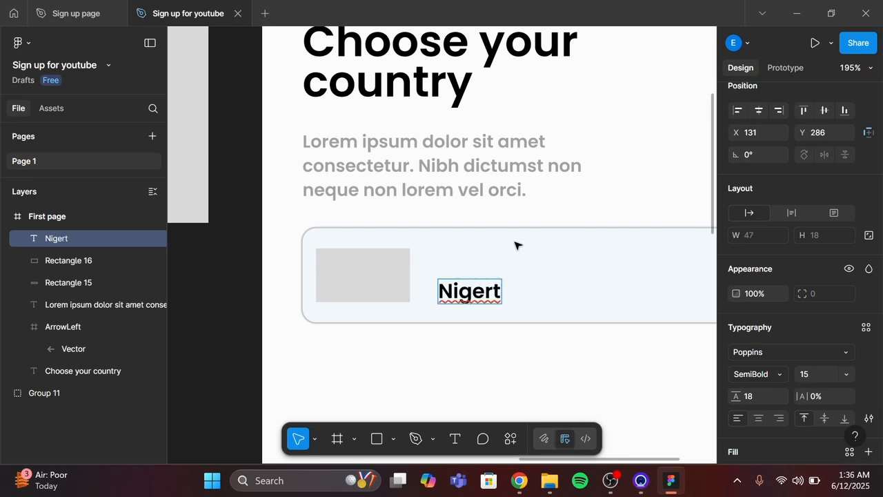
pyautogui.press('BackSpace')
pyautogui.write('ia')
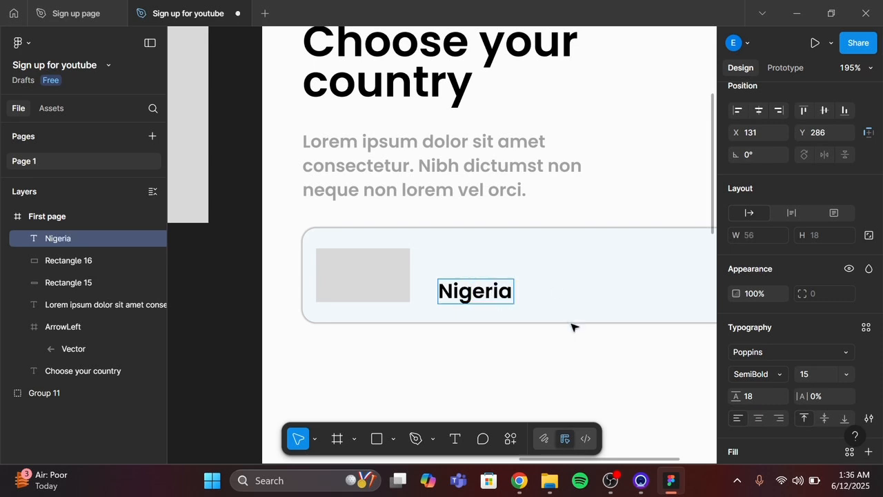
pyautogui.press('Escape')
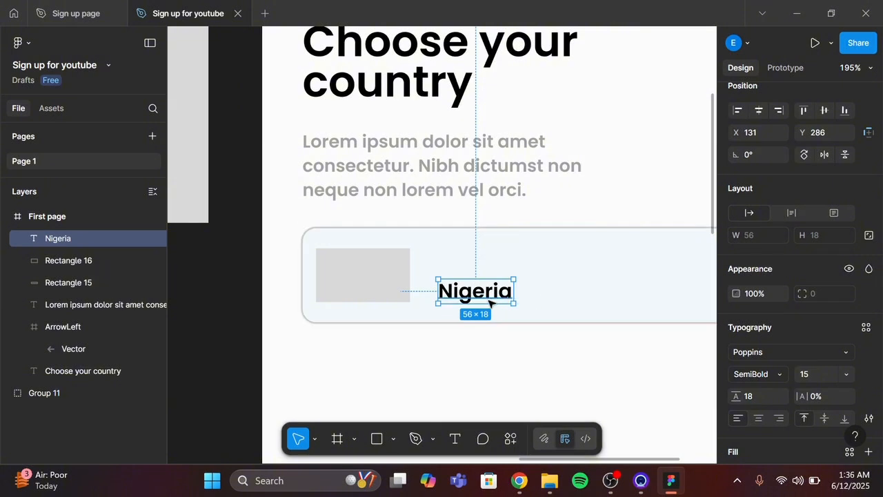
# Step: Move the Nigeria label closer to the grey rectangle and centre it vertically with it, at X 119, Y 274
pyautogui.moveTo(489, 301); pyautogui.dragTo(474, 285)
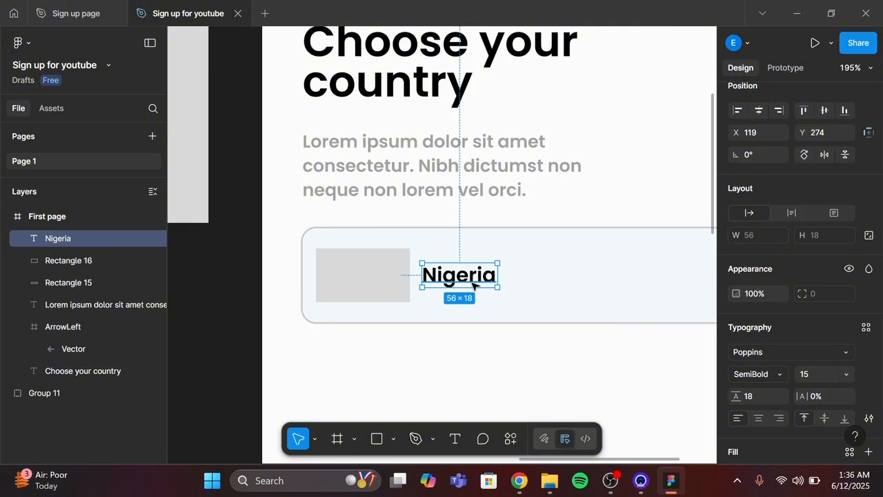
pyautogui.scroll(-5, 472, 283)
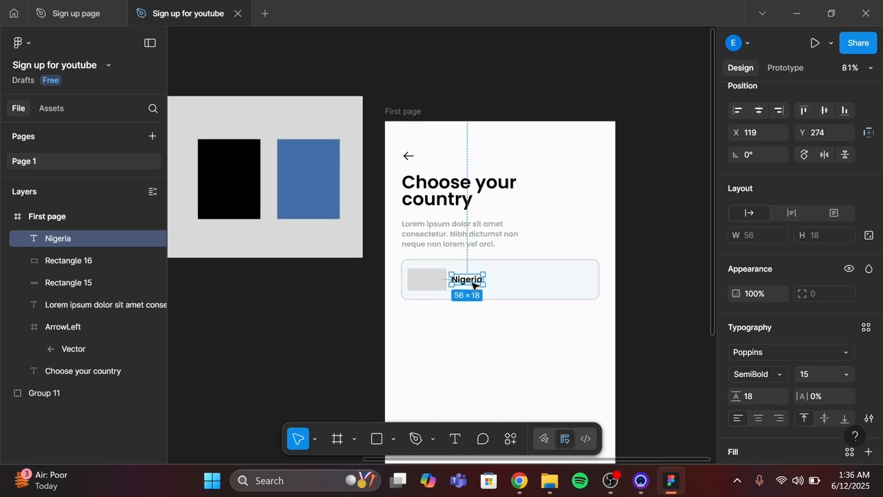
pyautogui.scroll(4, 473, 283)
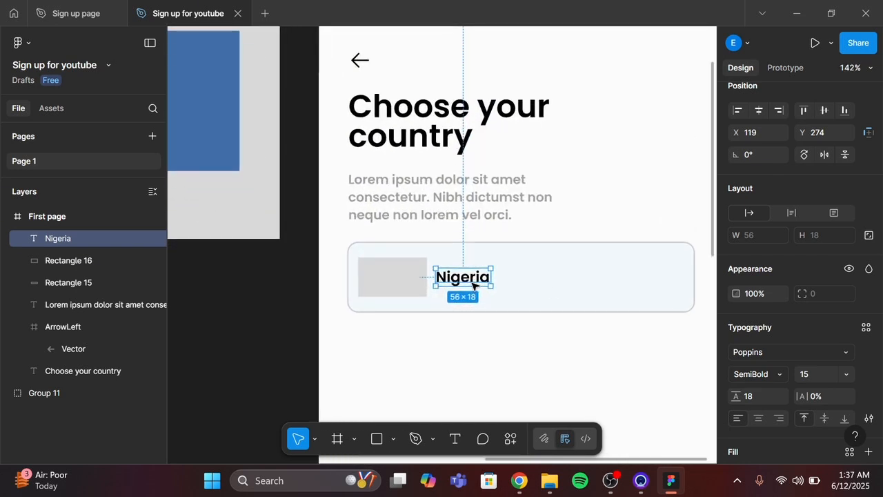
# Step: Set the Nigeria label's font size to 14 and its weight to Medium
pyautogui.click(847, 374)
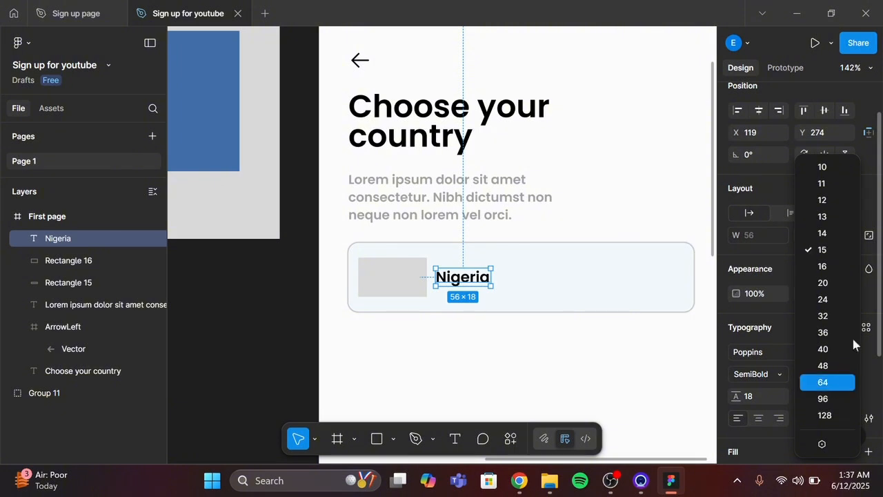
pyautogui.click(842, 235)
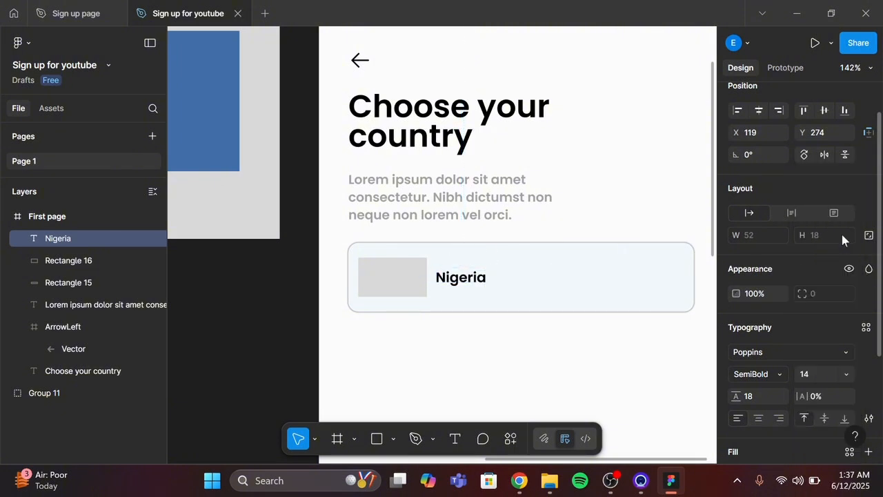
pyautogui.click(778, 376)
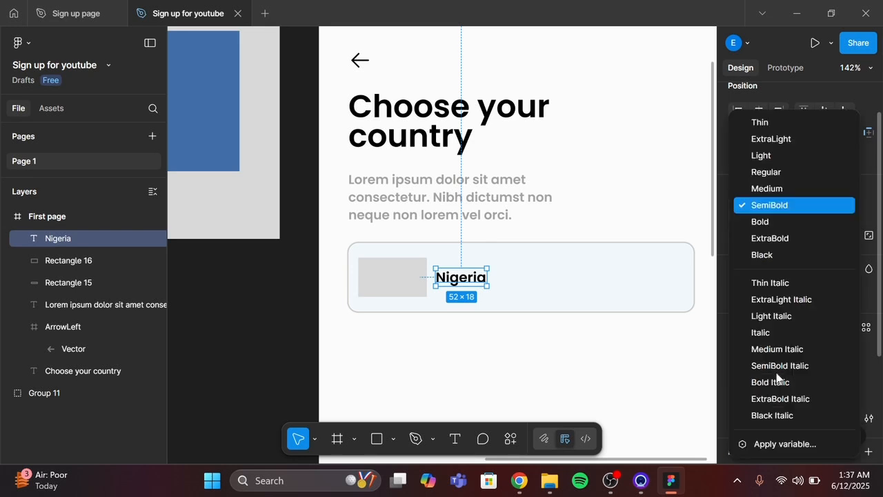
pyautogui.click(768, 188)
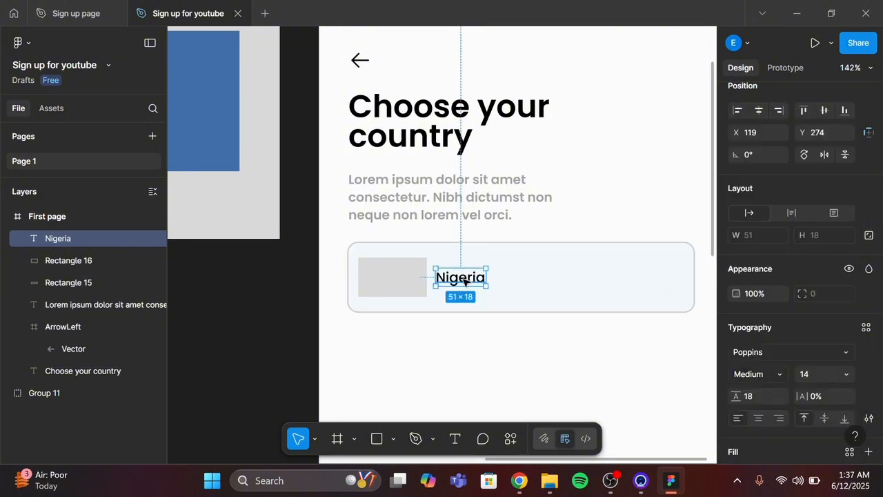
# Step: Adjust the Nigeria label horizontally to X 120, leaving a 10 px gap from the grey rectangle
pyautogui.moveTo(466, 281)
pyautogui.mouseDown()
pyautogui.moveTo(457, 283)
pyautogui.moveTo(479, 282)
pyautogui.mouseUp()
pyautogui.press('alt')
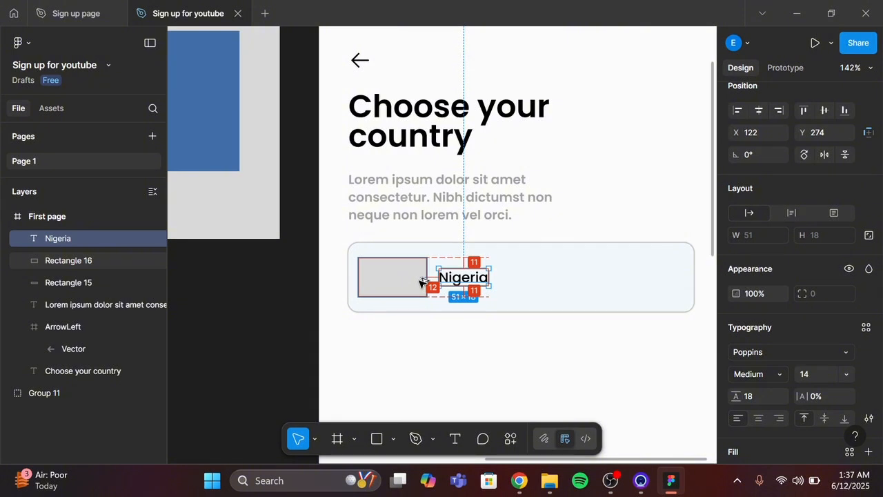
pyautogui.press('Left')
pyautogui.press('Left')
pyautogui.press('Left')
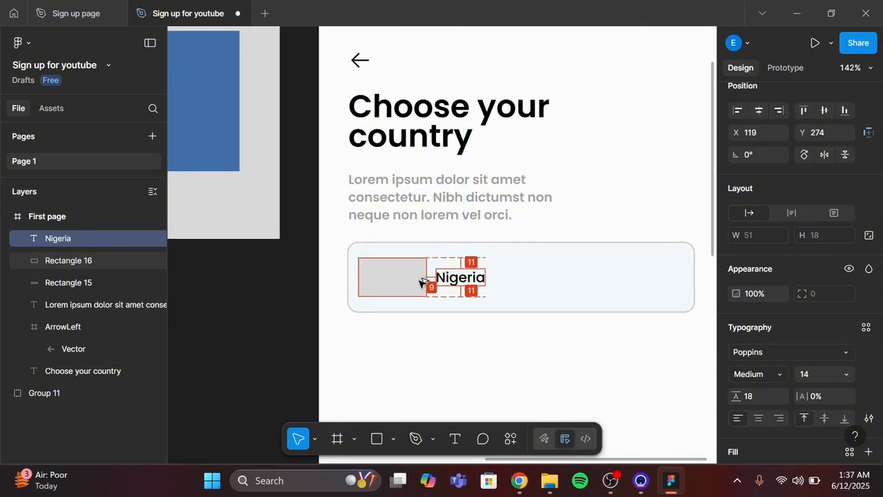
pyautogui.press('Right')
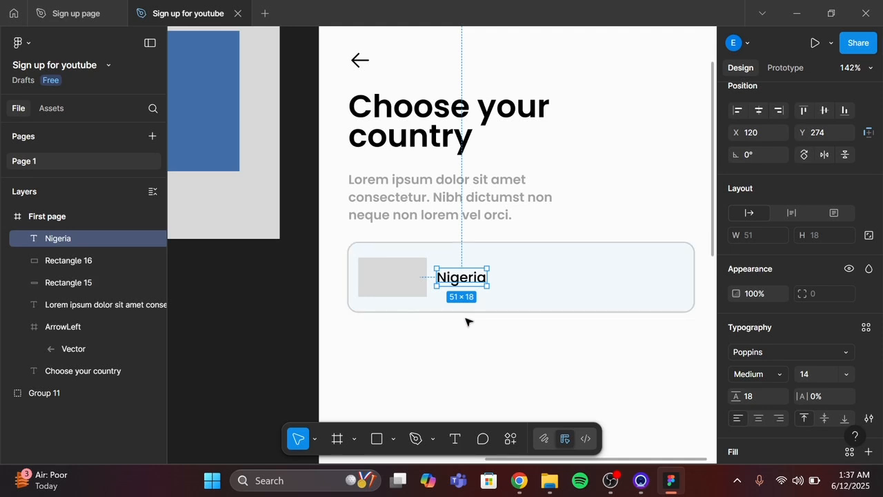
# Step: Try an image fill on the grey rectangle beside the Nigeria label, browsing the computer for a picture to upload
pyautogui.click(399, 292)
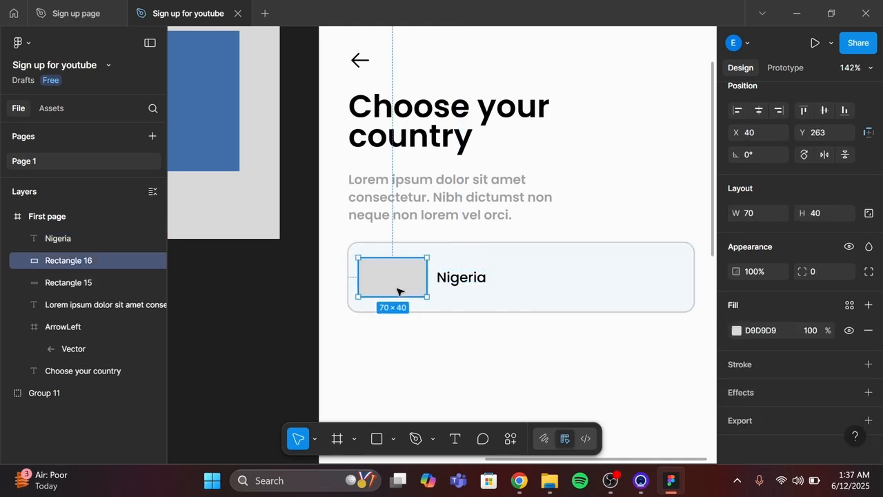
pyautogui.scroll(-5, 398, 292)
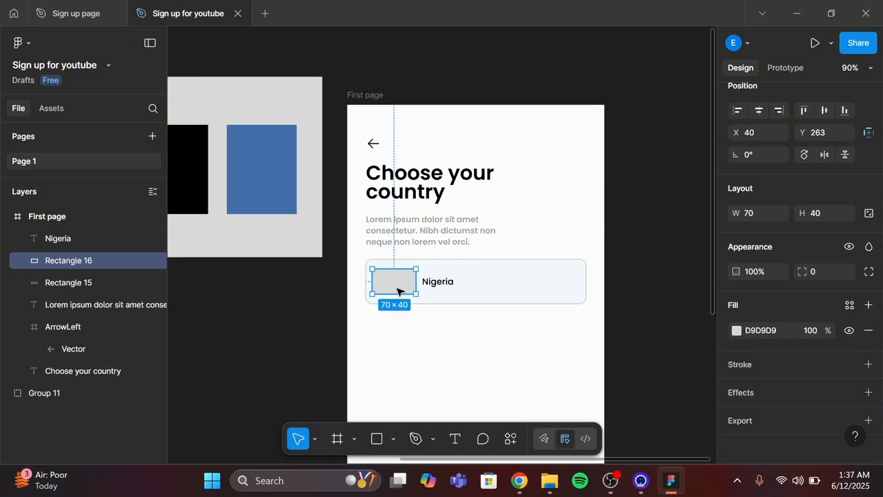
pyautogui.click(735, 331)
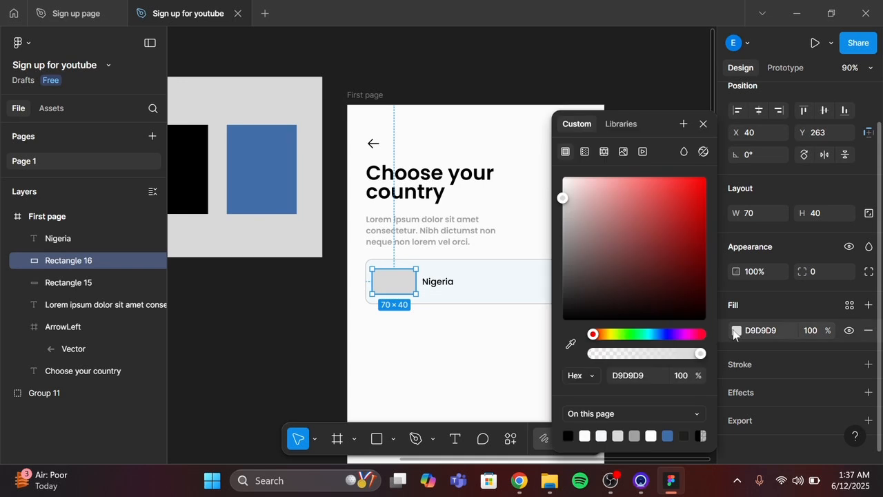
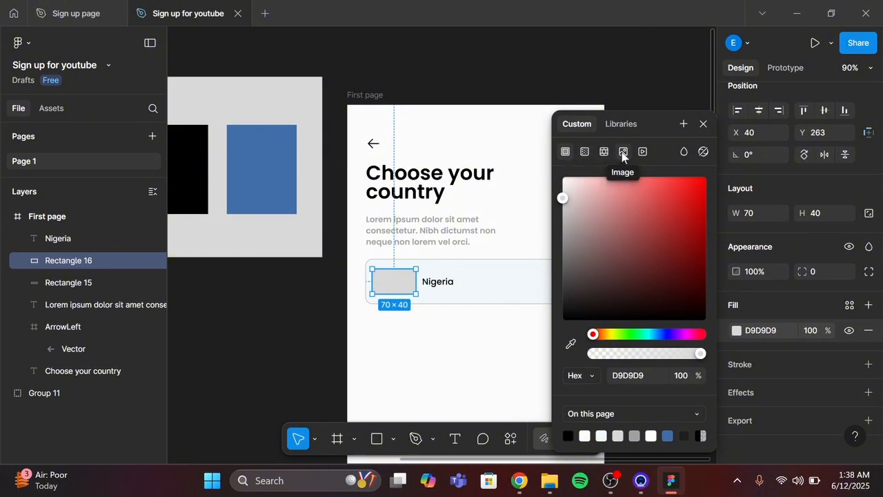
pyautogui.click(623, 152)
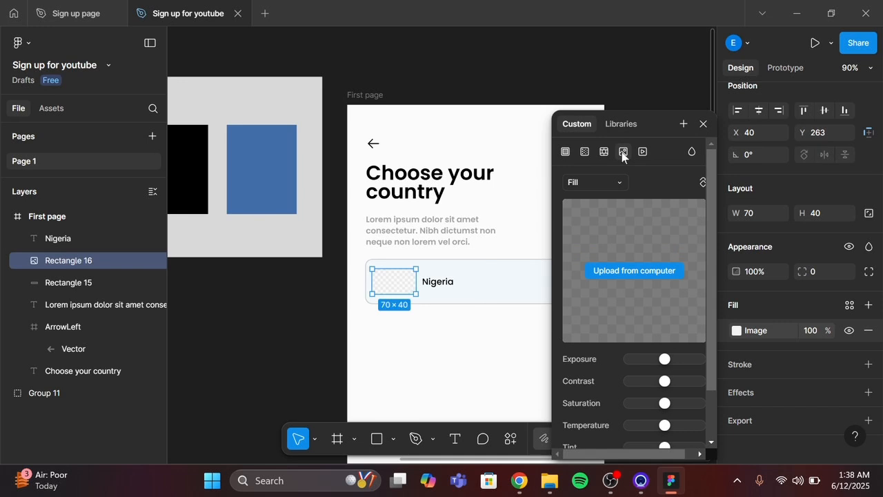
pyautogui.click(637, 271)
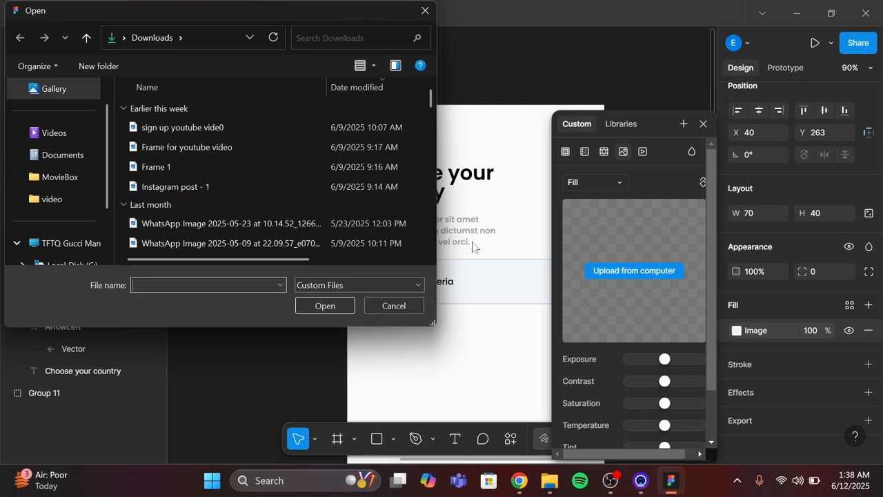
pyautogui.click(429, 16)
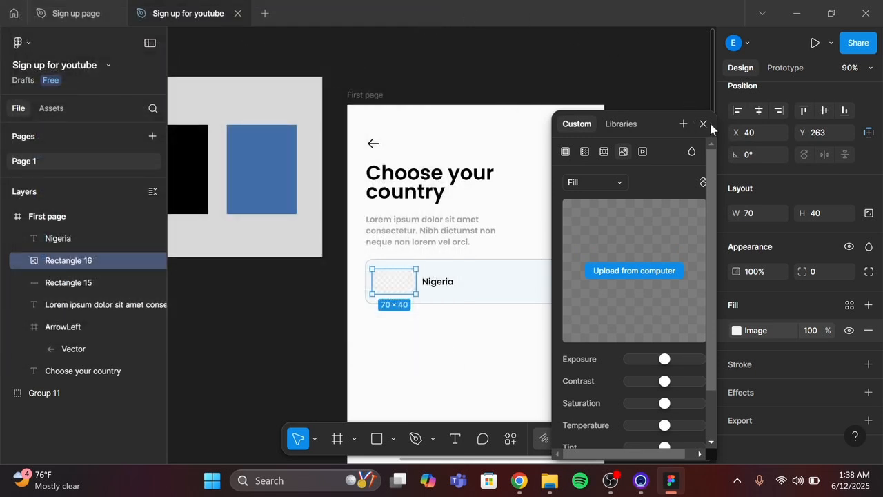
pyautogui.click(703, 124)
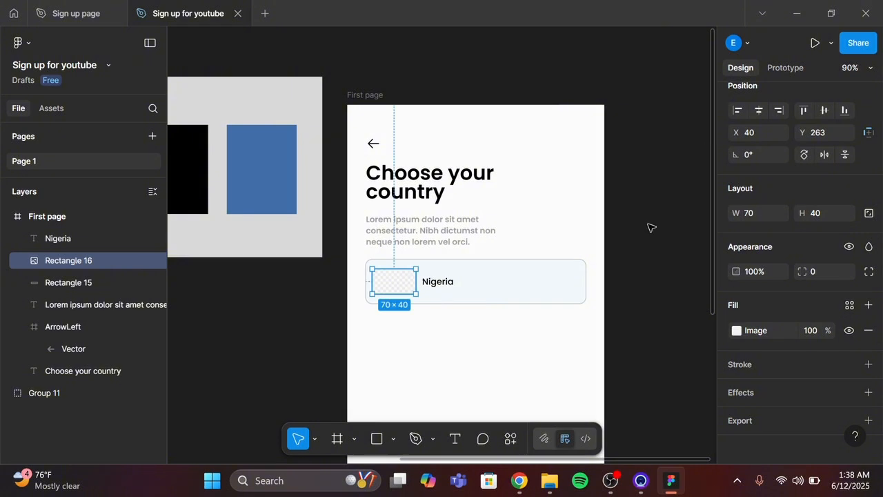
# Step: Return the rectangle beside the Nigeria label to its solid D9D9D9 fill
pyautogui.click(737, 331)
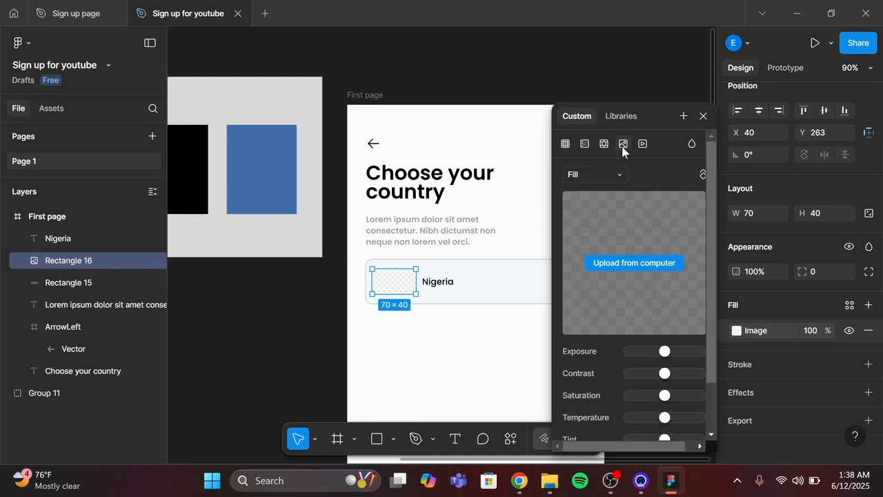
pyautogui.click(565, 143)
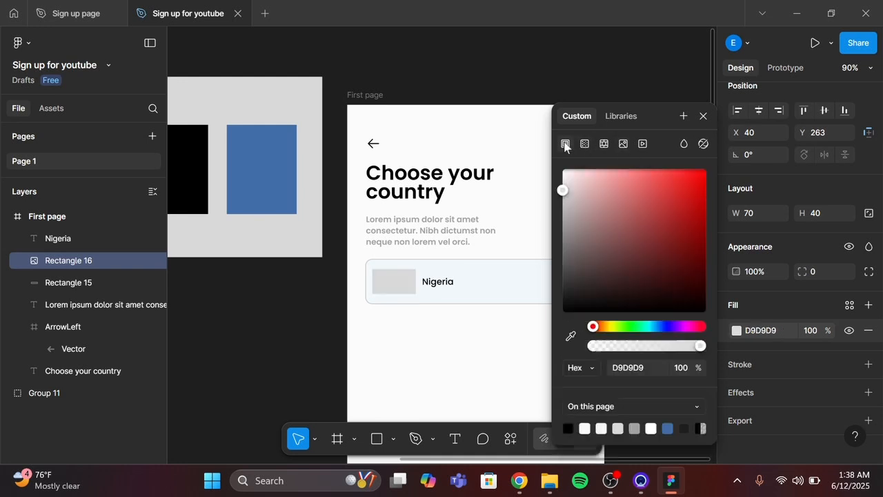
pyautogui.click(703, 117)
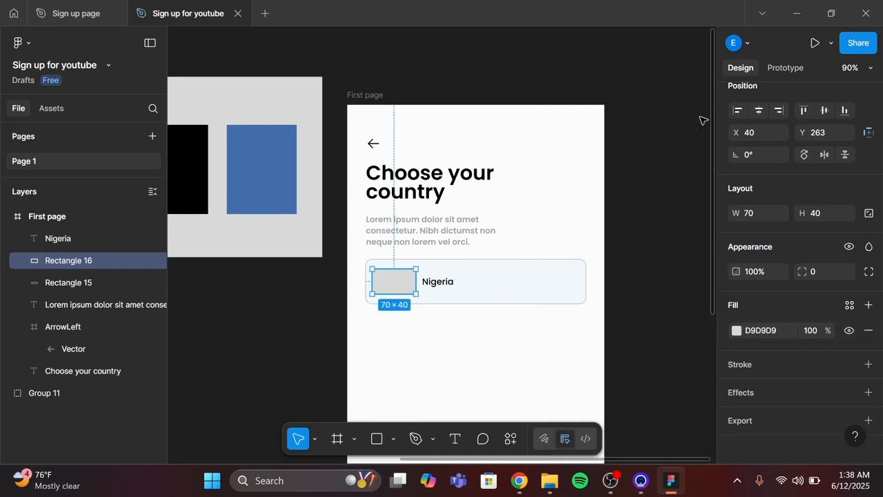
# Step: Run the Unsplash plugin on the grey rectangle and search it for "nigeria flag"
pyautogui.rightClick(406, 290)
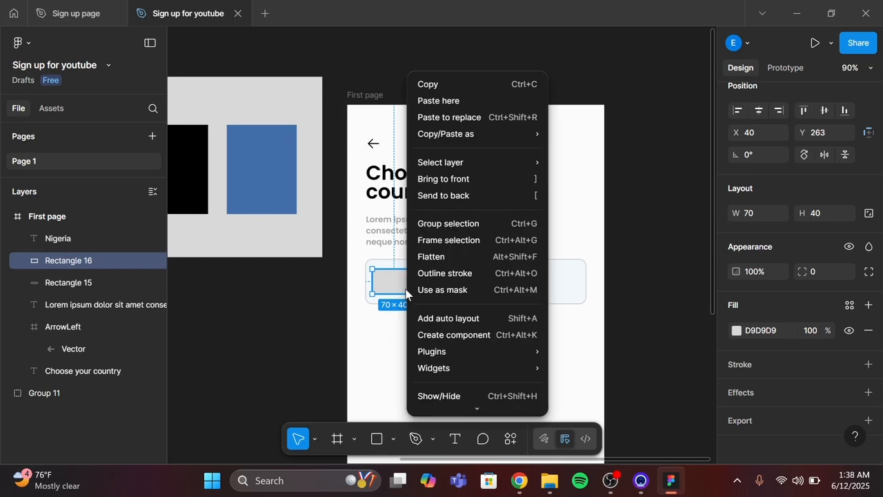
pyautogui.moveTo(460, 345)
pyautogui.scroll(-1, 461, 345)
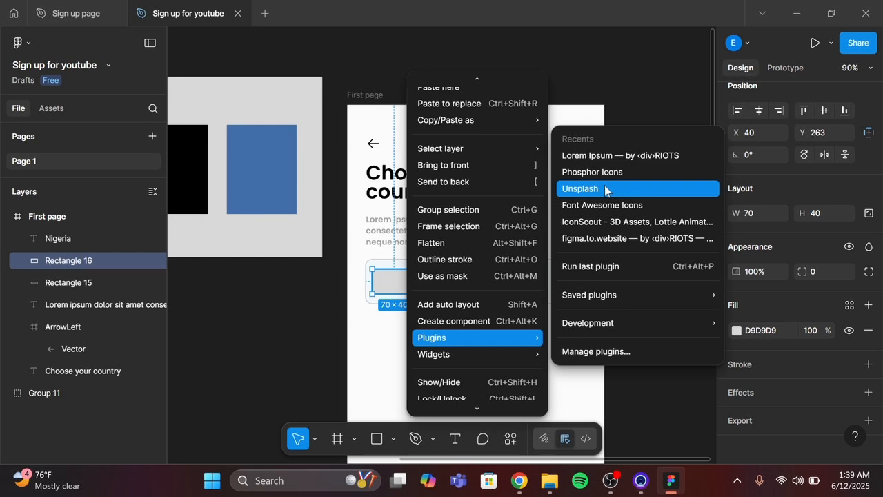
pyautogui.click(605, 189)
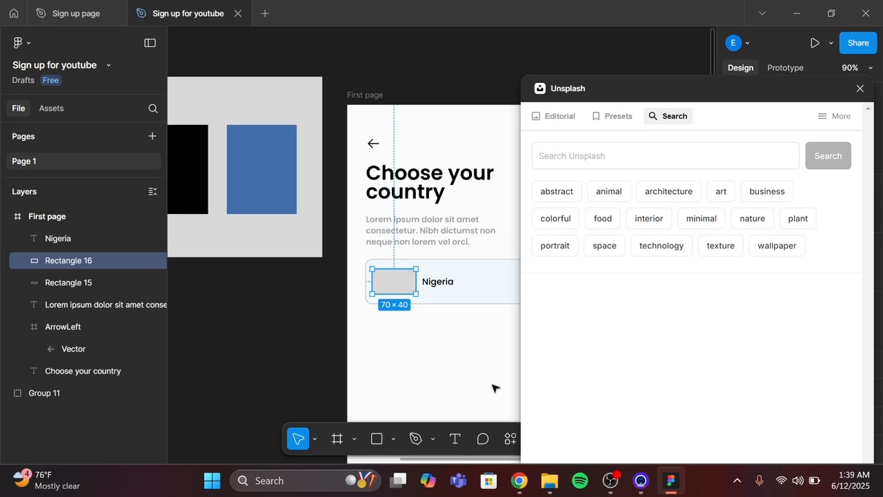
pyautogui.click(654, 153)
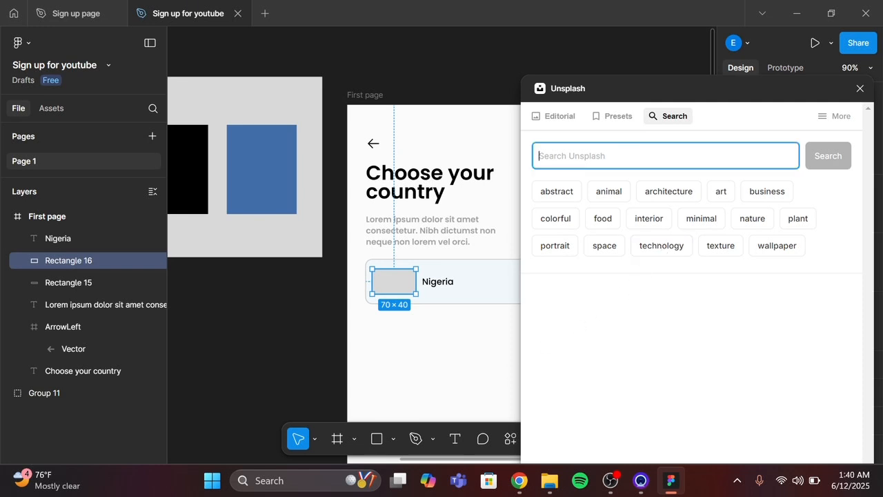
pyautogui.write('nigeria')
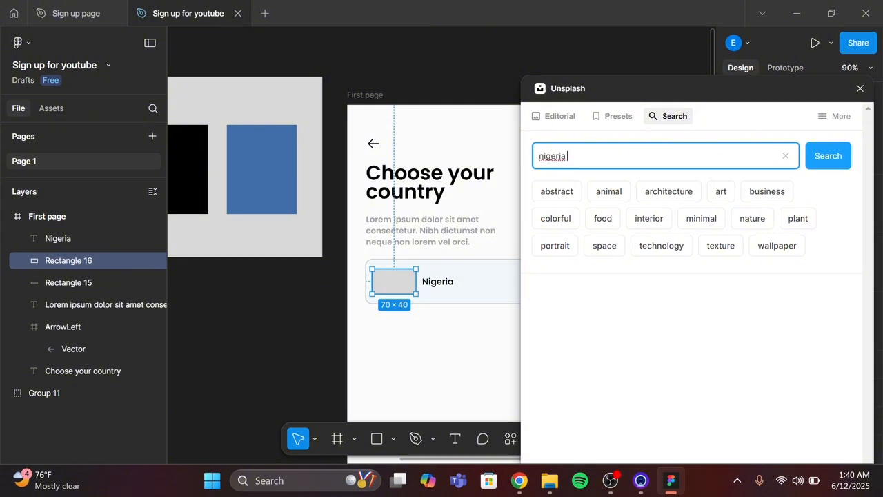
pyautogui.write(' flag')
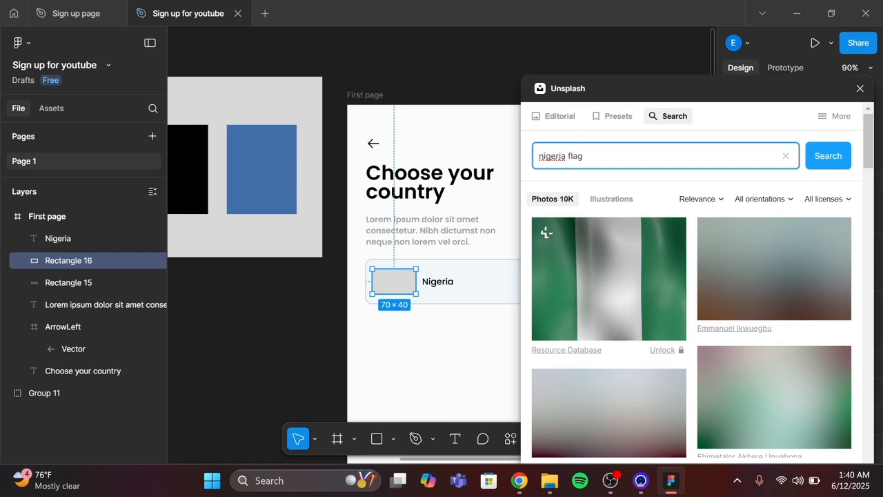
# Step: Fill the rectangle with the close-up photo of the green-white-green flag, close the plugin and deselect the rectangle
pyautogui.scroll(-4, 668, 359)
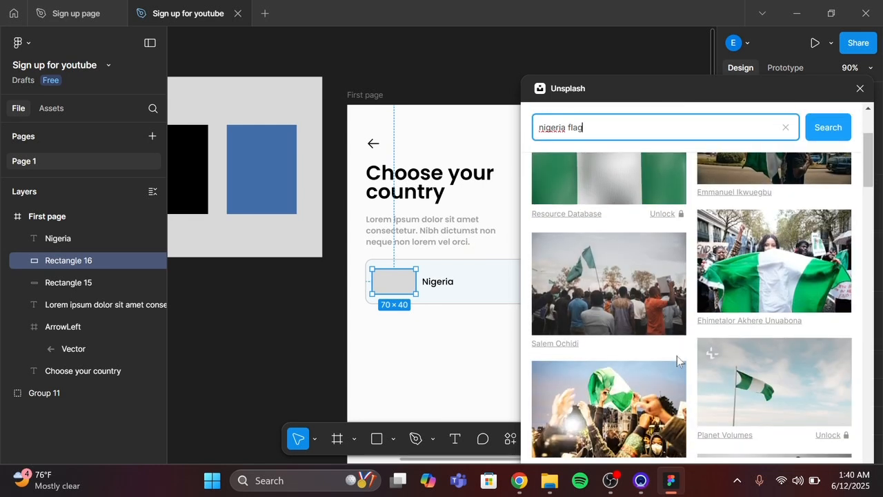
pyautogui.scroll(-5, 677, 360)
pyautogui.scroll(5, 676, 360)
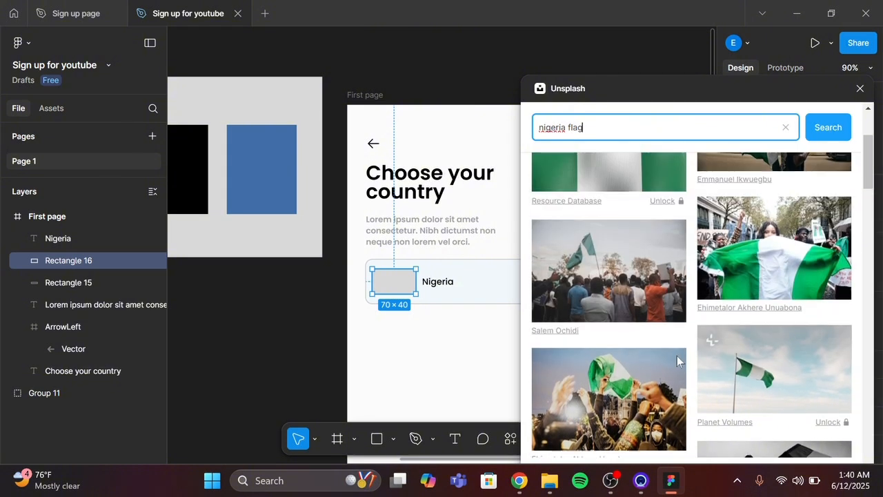
pyautogui.scroll(2, 677, 361)
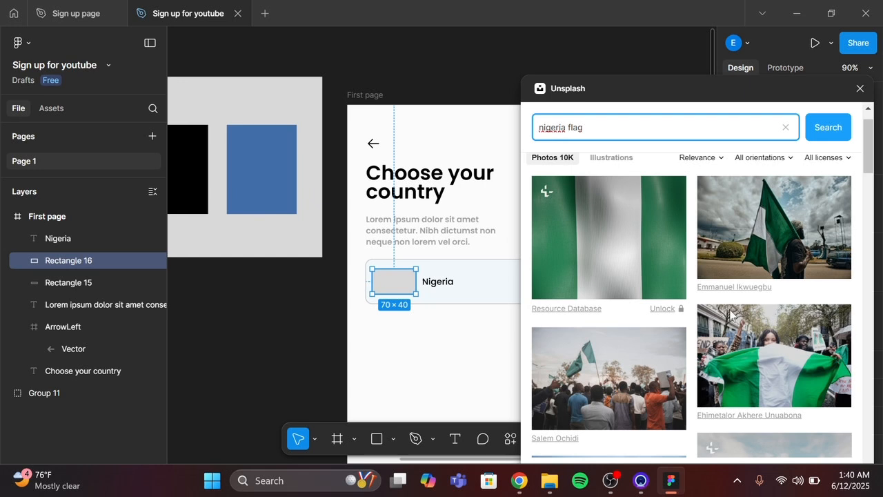
pyautogui.click(620, 244)
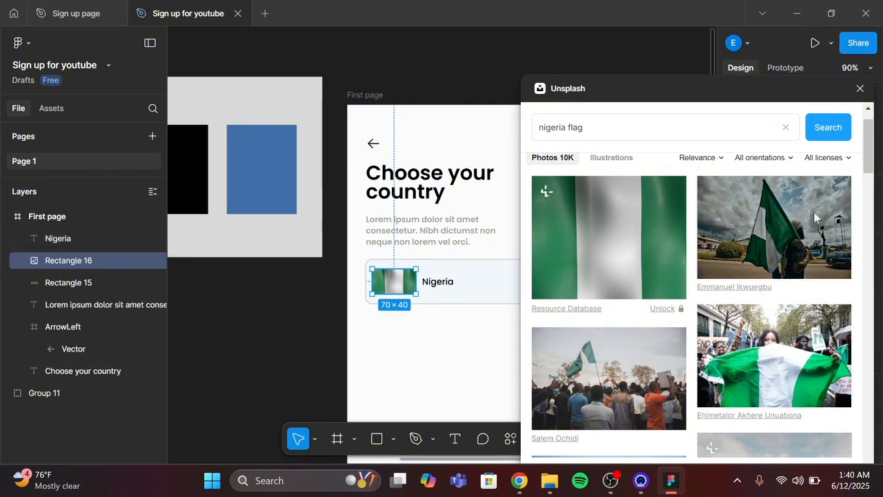
pyautogui.click(860, 88)
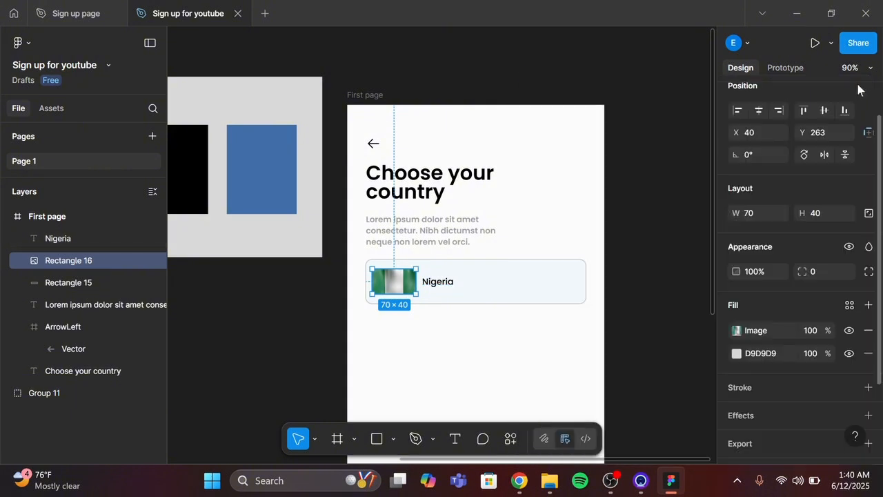
pyautogui.click(486, 355)
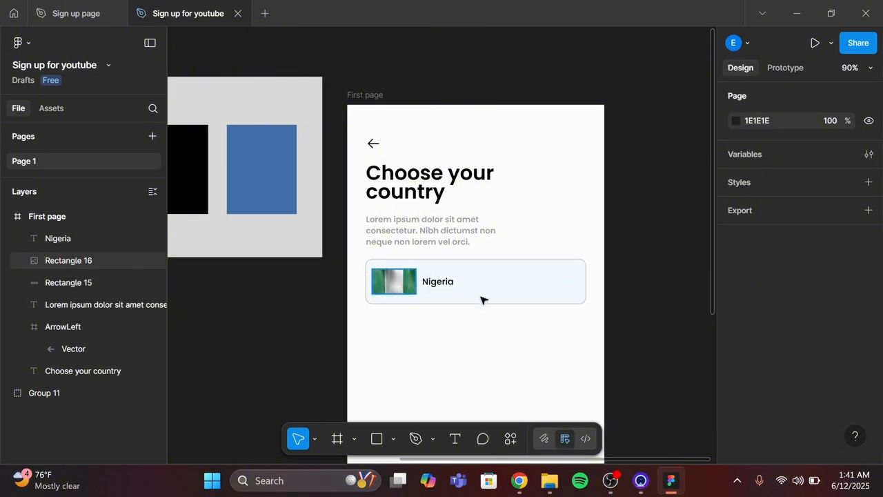
# Step: Examine the selection circle on the Nigeria card in the finished "Sign up page" file and return to "Sign up for youtube"
pyautogui.click(67, 11)
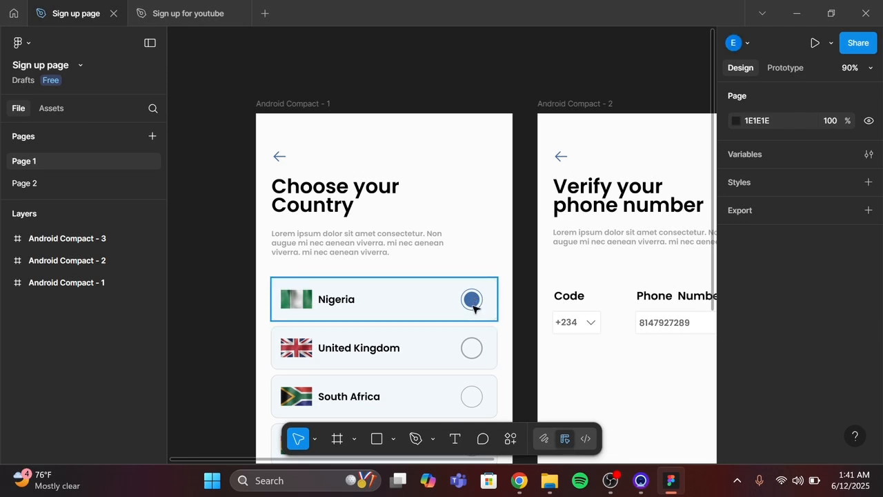
pyautogui.scroll(-5, 436, 354)
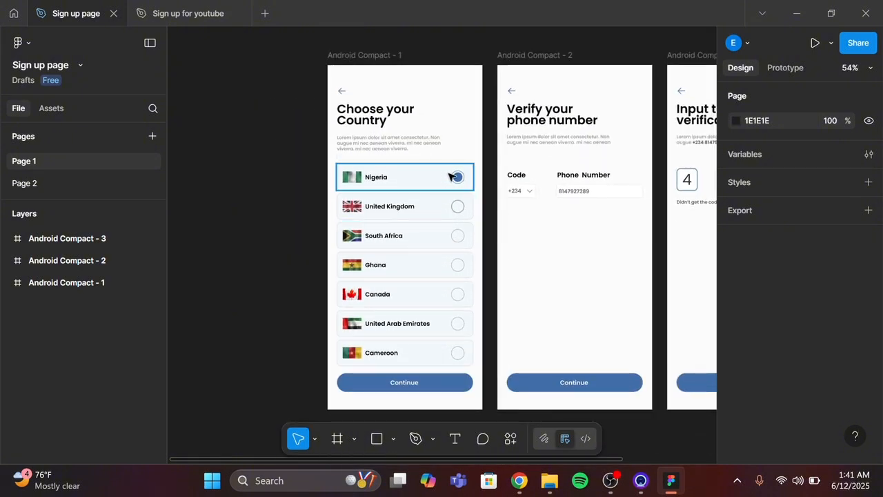
pyautogui.click(163, 12)
# Step: Draw an ellipse about 49 × 38 inside the country card, near its right end
pyautogui.hscroll(-3, 523, 262)
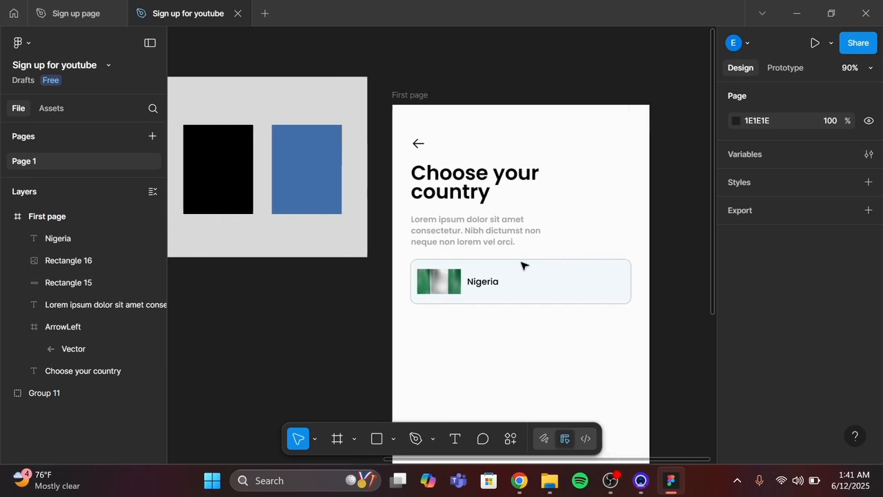
pyautogui.click(394, 440)
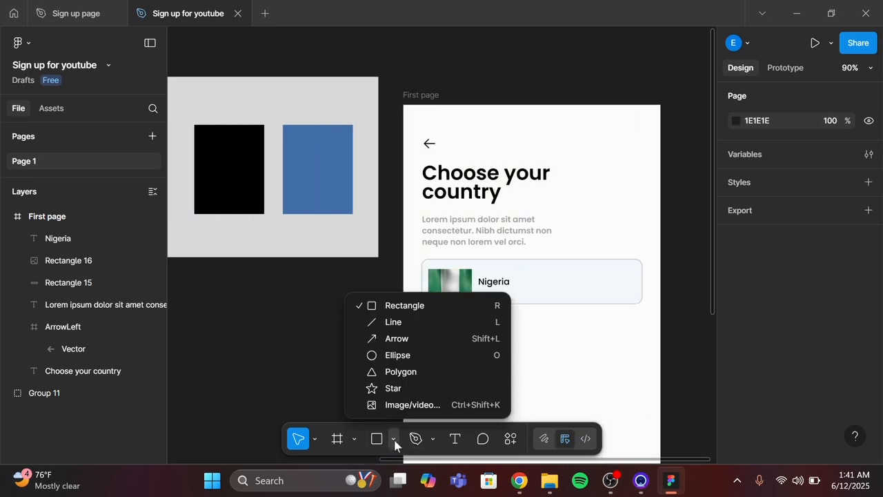
pyautogui.click(427, 356)
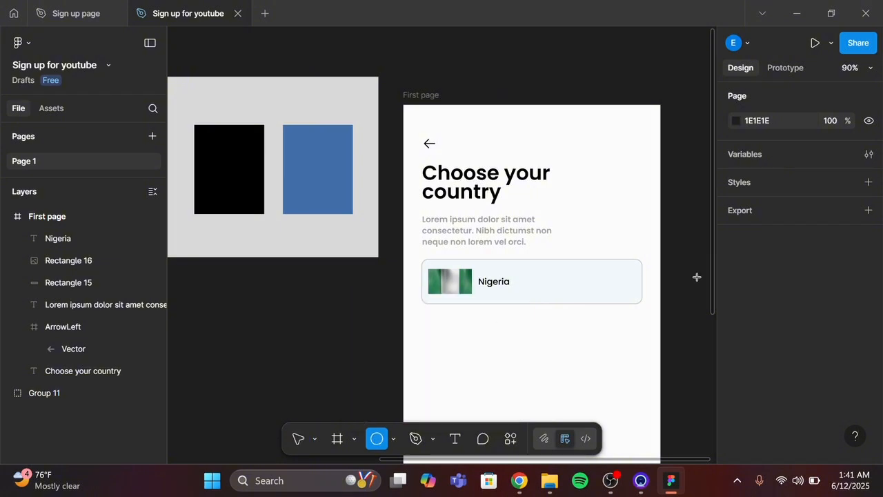
pyautogui.scroll(5, 573, 305)
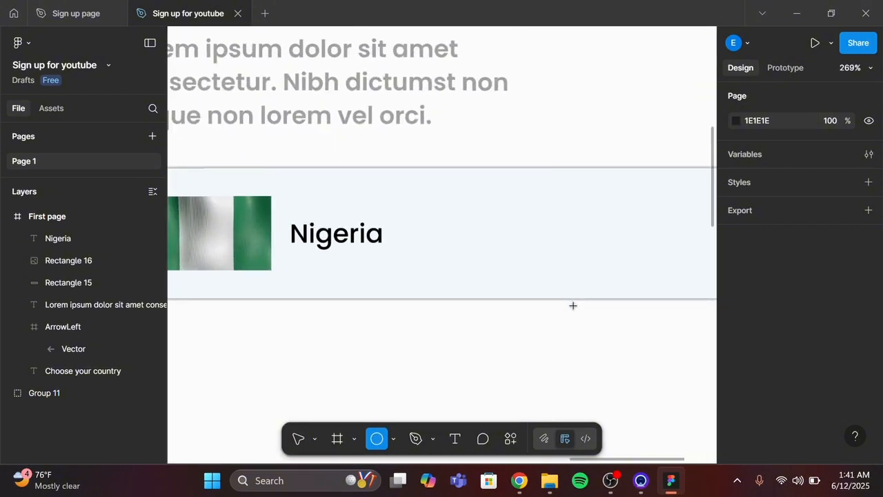
pyautogui.hscroll(1, 572, 305)
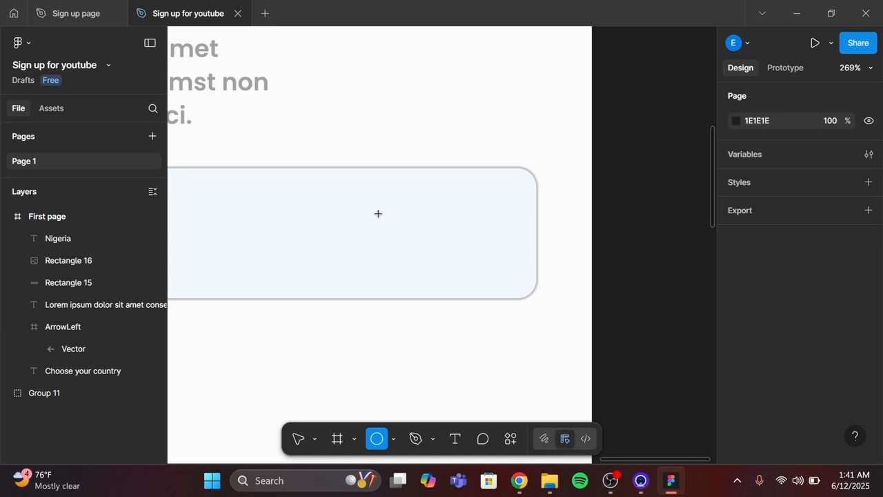
pyautogui.scroll(-3, 378, 213)
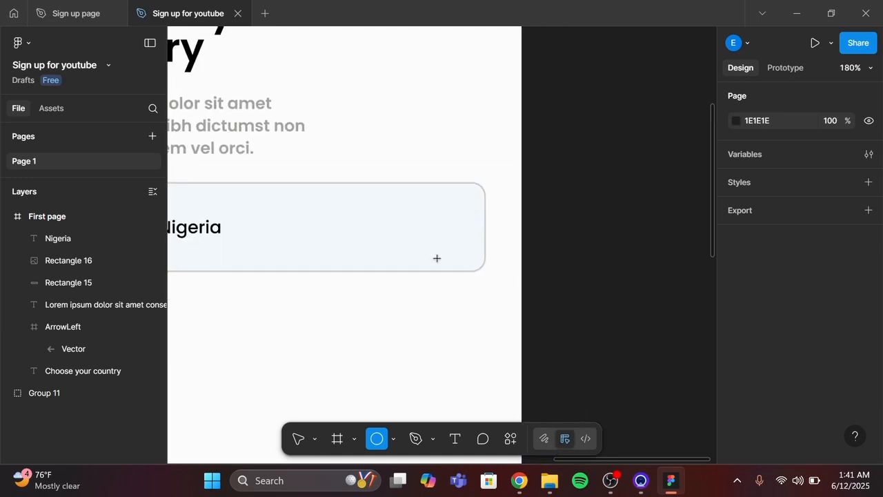
pyautogui.moveTo(377, 212); pyautogui.dragTo(438, 259)
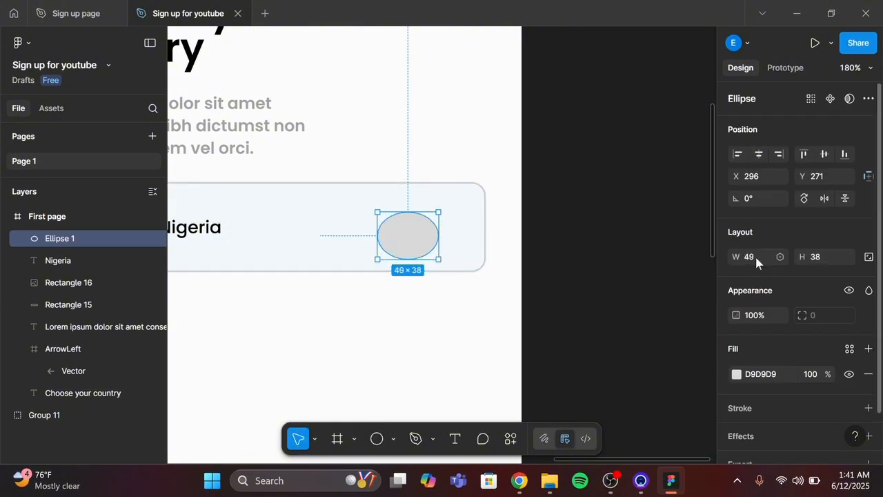
# Step: Resize the ellipse to a 40 × 40 circle and move it near the card's right edge, at X 331, Y 263
pyautogui.click(756, 258)
pyautogui.press('Tab')
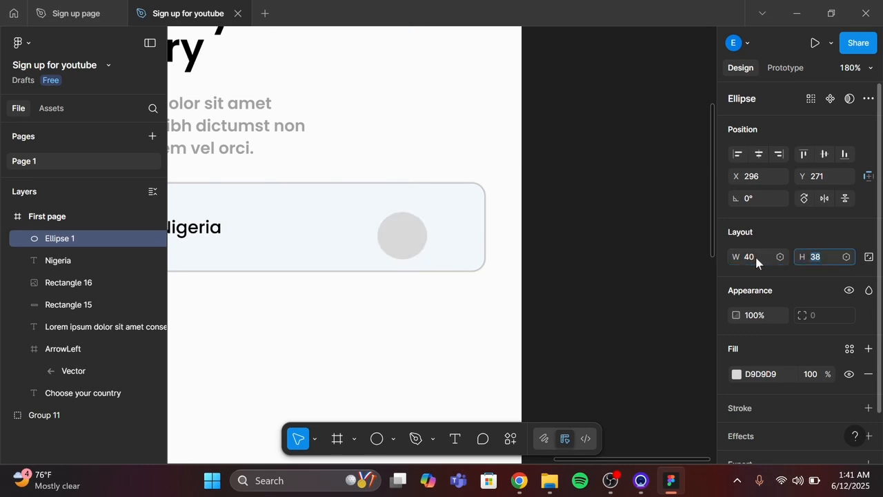
pyautogui.write('40')
pyautogui.press('Return')
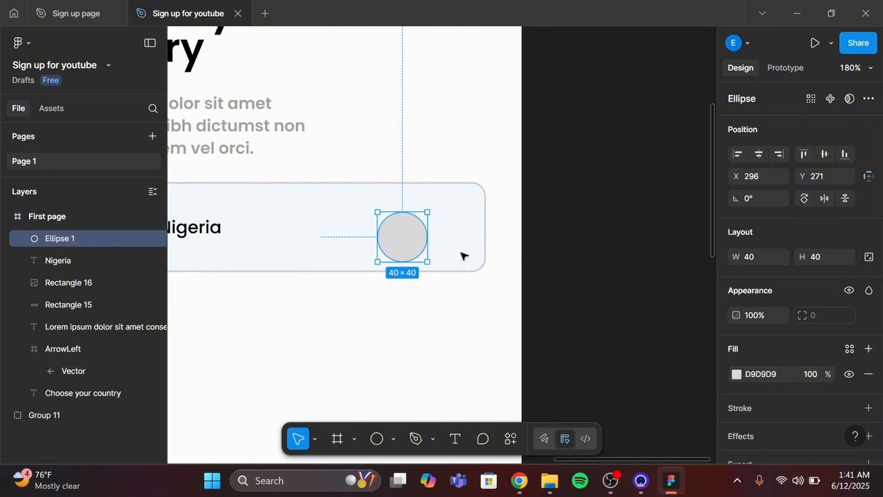
pyautogui.moveTo(409, 243); pyautogui.dragTo(450, 232)
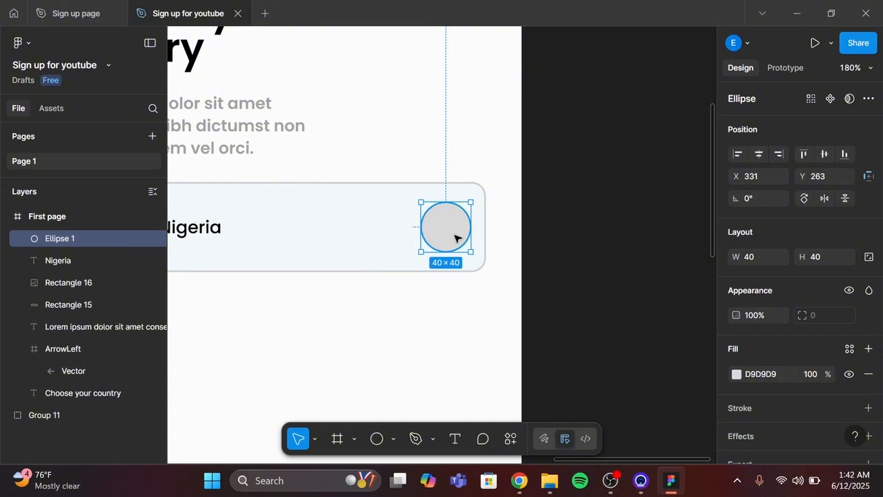
# Step: Copy the grey 40 × 40 circle on the Nigeria card and paste the duplicate exactly over it at X 331, Y 263
pyautogui.click(737, 375)
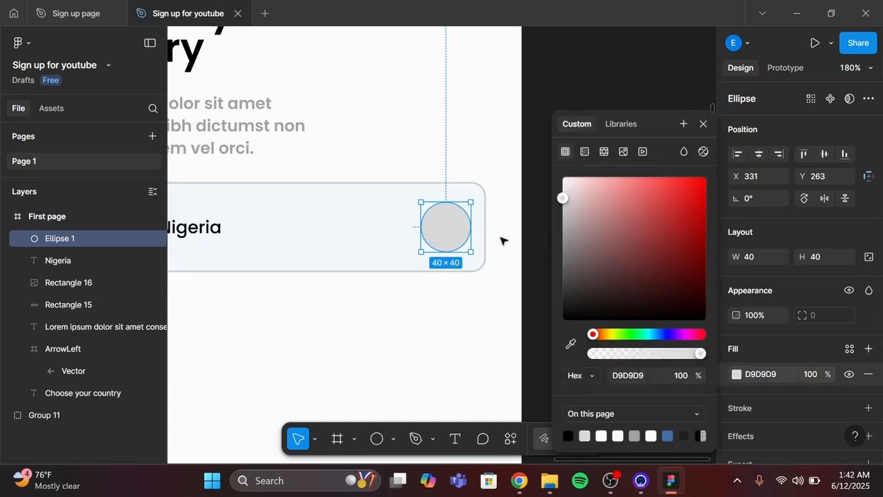
pyautogui.click(704, 124)
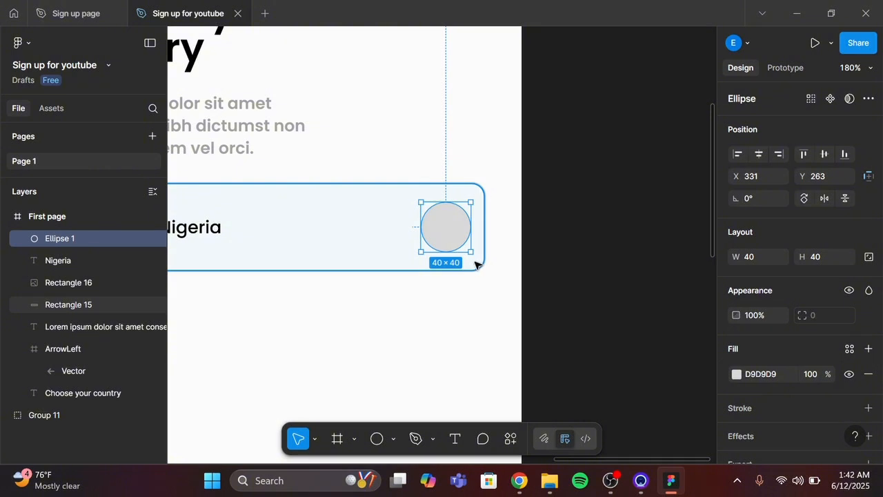
pyautogui.rightClick(453, 238)
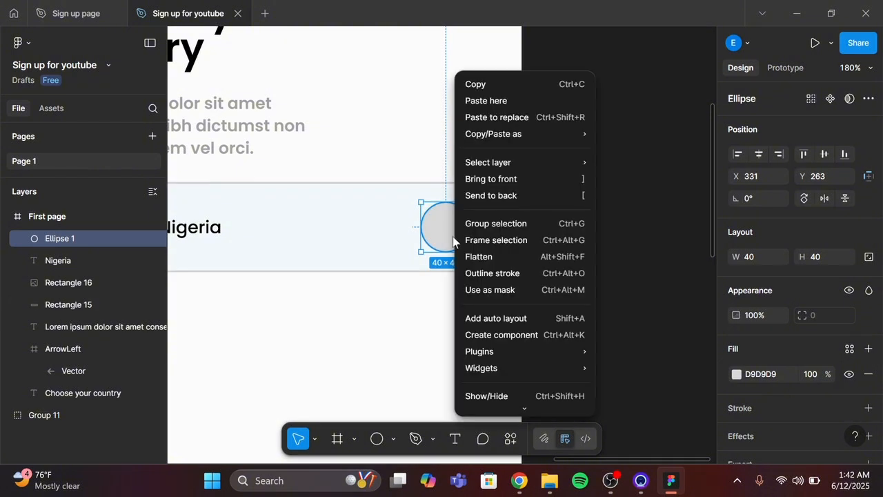
pyautogui.moveTo(513, 161)
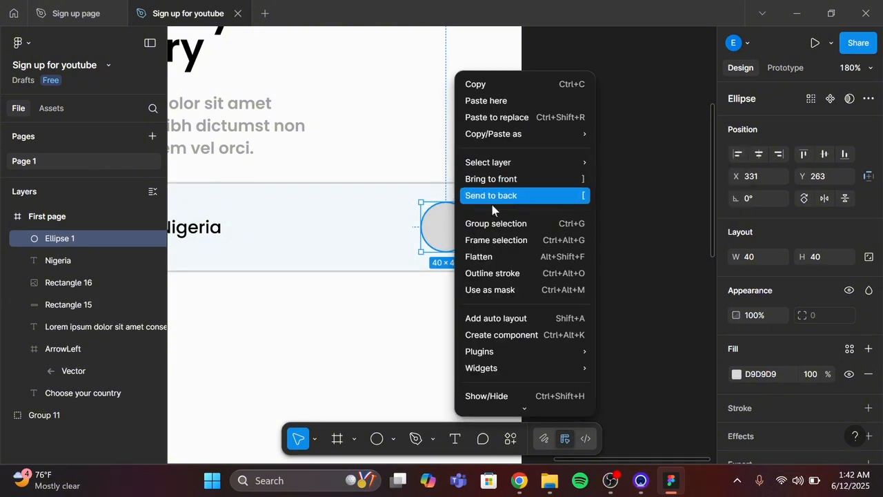
pyautogui.click(496, 84)
pyautogui.rightClick(452, 237)
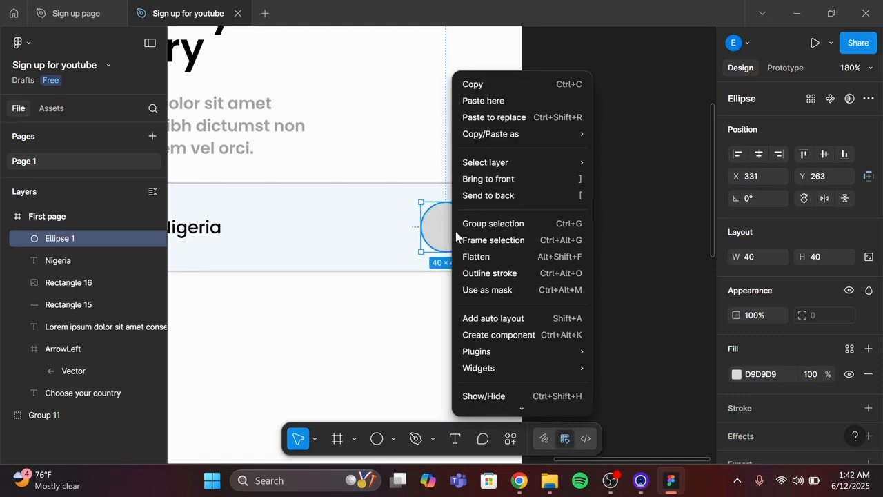
pyautogui.click(514, 101)
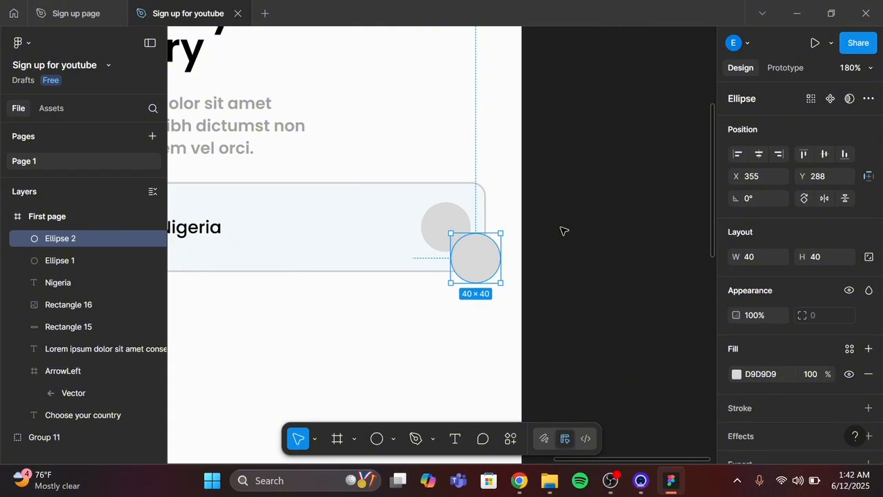
pyautogui.hotkey('ctrl', 'z')
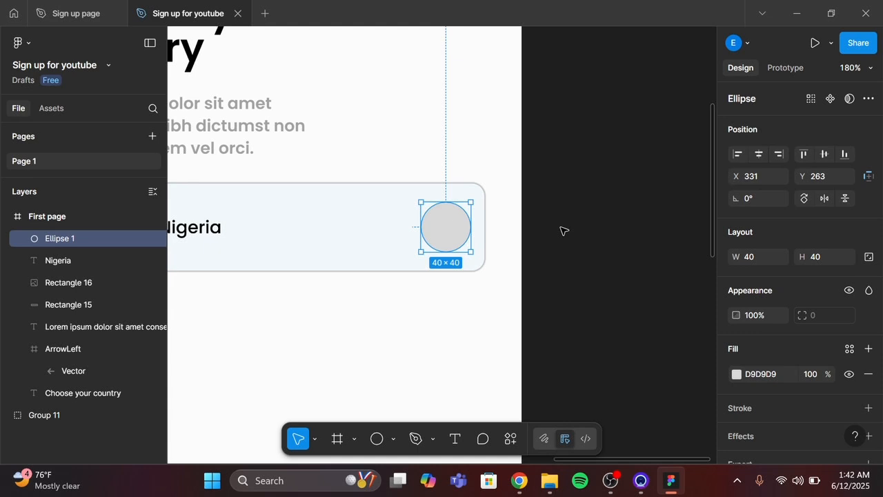
pyautogui.hotkey('ctrl', 'v')
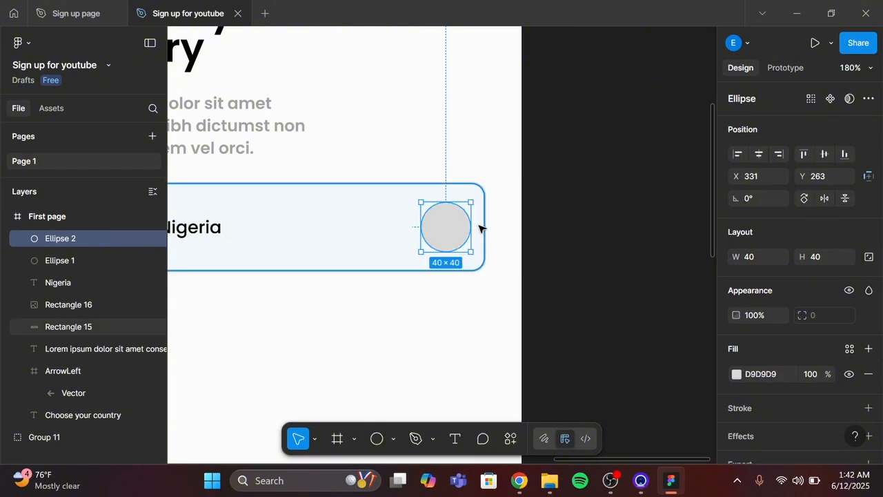
# Step: Fill the duplicate circle with red E01919 to set it apart from the grey circle beneath
pyautogui.click(737, 374)
pyautogui.press('Escape')
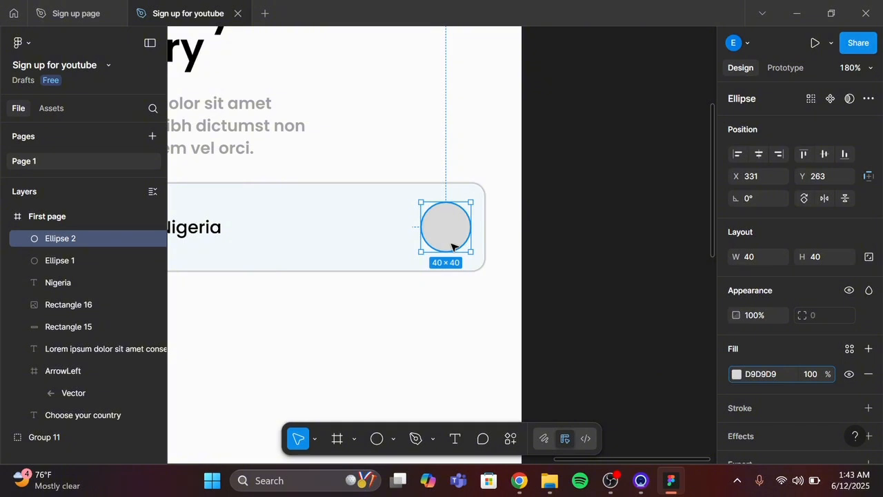
pyautogui.doubleClick(739, 373)
pyautogui.click(737, 374)
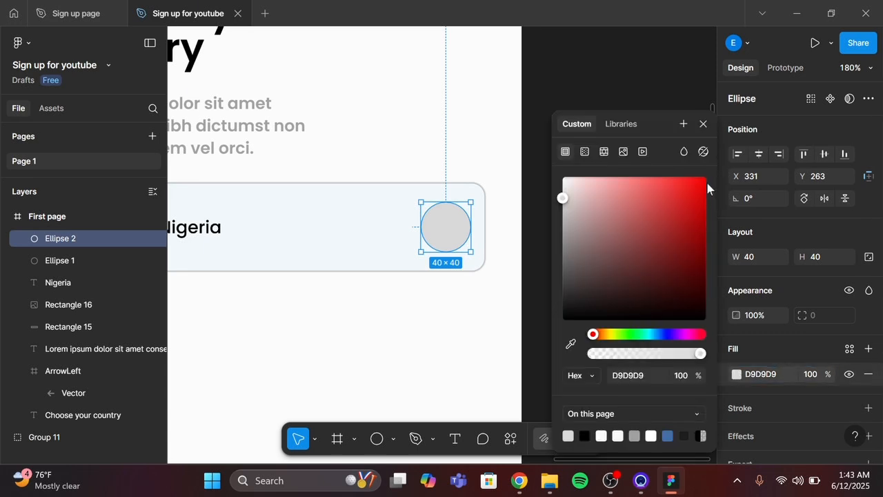
pyautogui.click(690, 200)
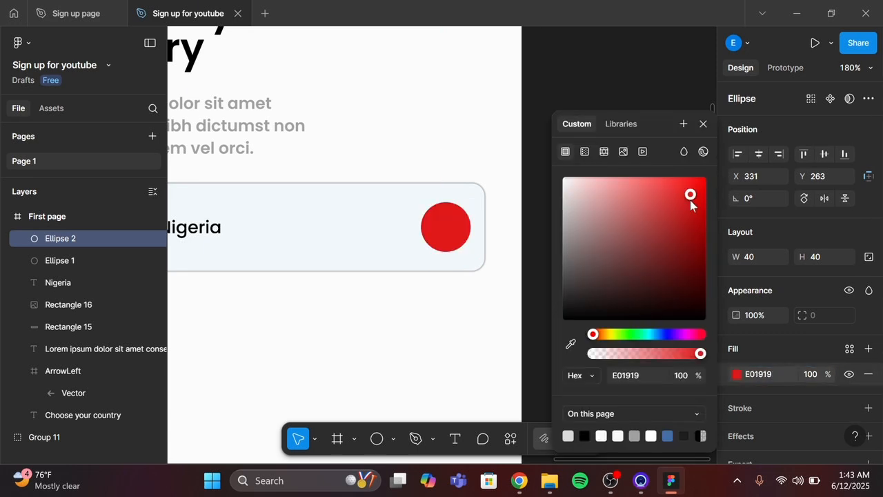
pyautogui.click(705, 125)
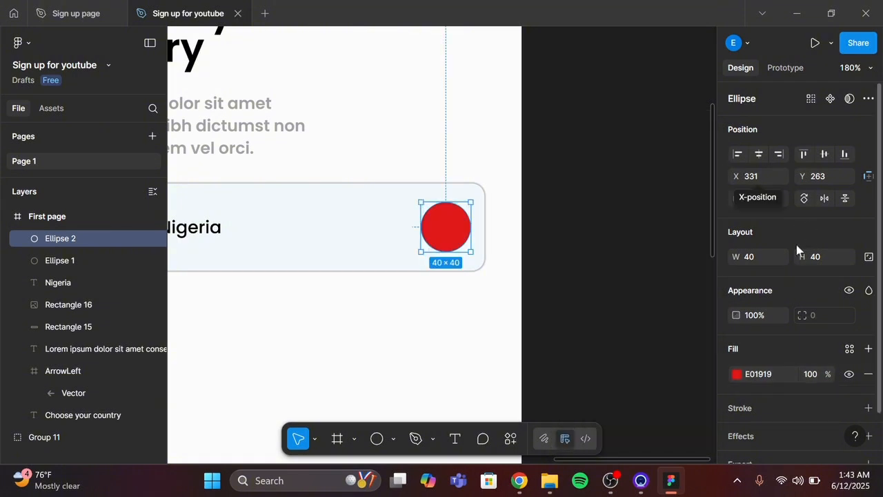
# Step: Resize the duplicate circle to 30 × 30 and centre it inside the larger circle at X 336, Y 268
pyautogui.click(754, 263)
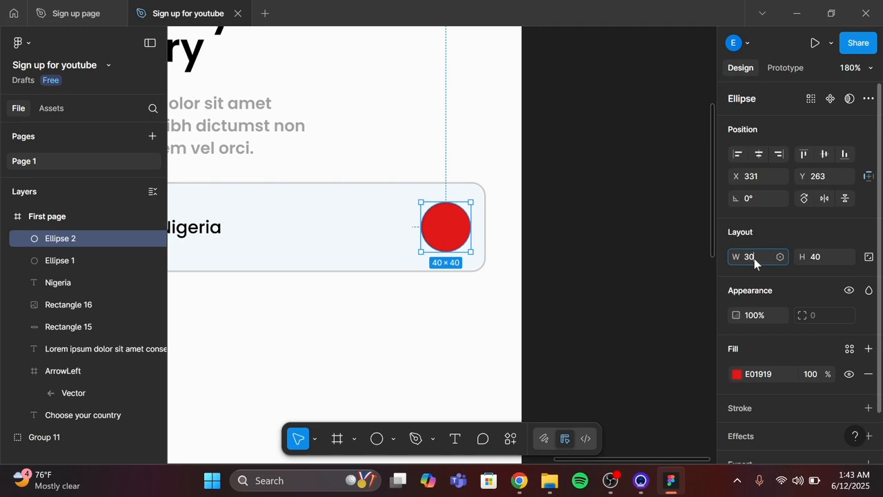
pyautogui.press('Tab')
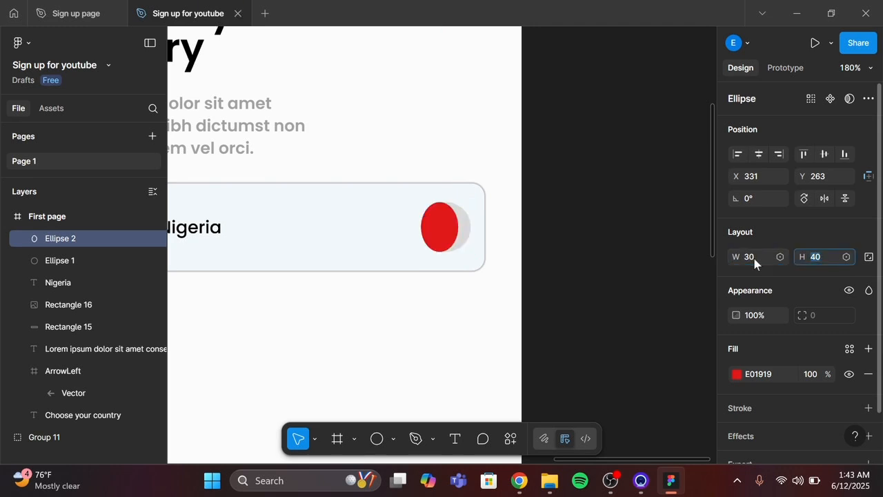
pyautogui.write('30')
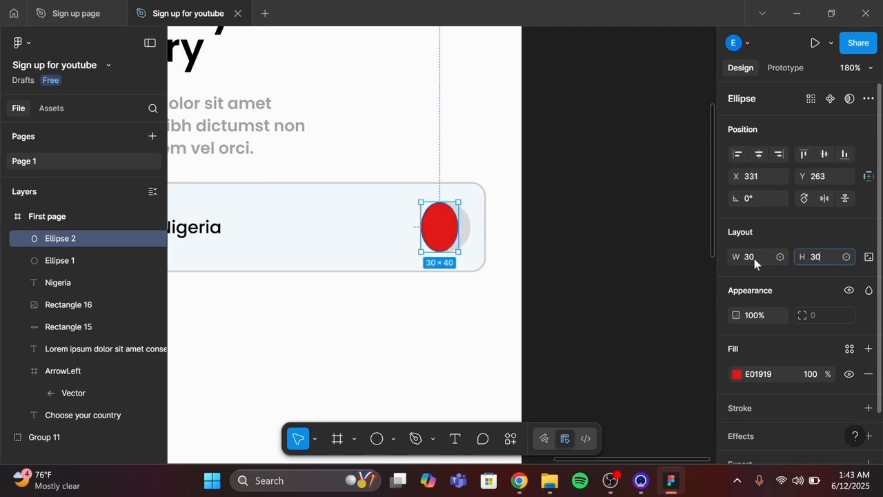
pyautogui.press('Return')
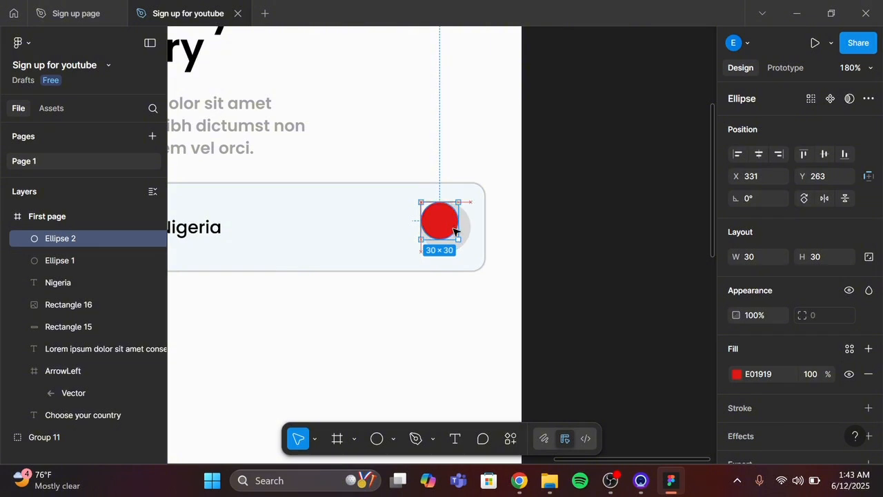
pyautogui.moveTo(450, 224)
pyautogui.mouseDown()
pyautogui.moveTo(461, 237)
pyautogui.moveTo(453, 230)
pyautogui.mouseUp()
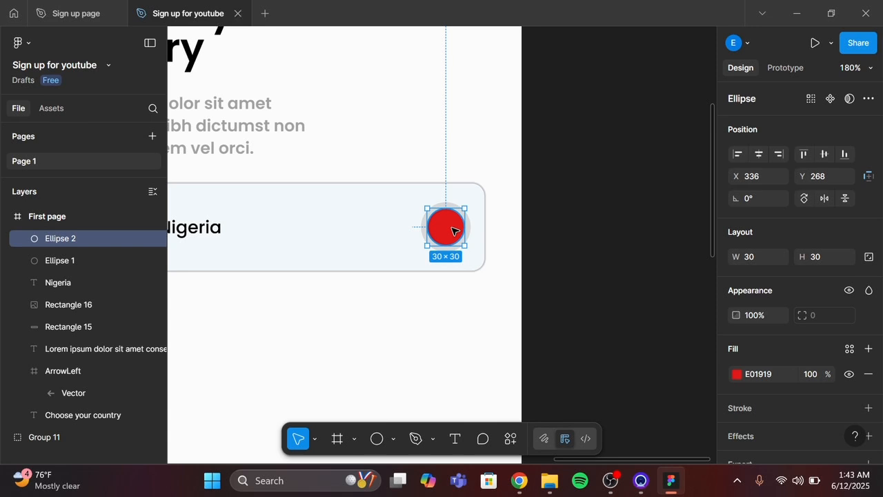
# Step: Fill the inner circle with the blue 416EA9 sampled from the colour palette beside the First page frame
pyautogui.scroll(-5, 453, 230)
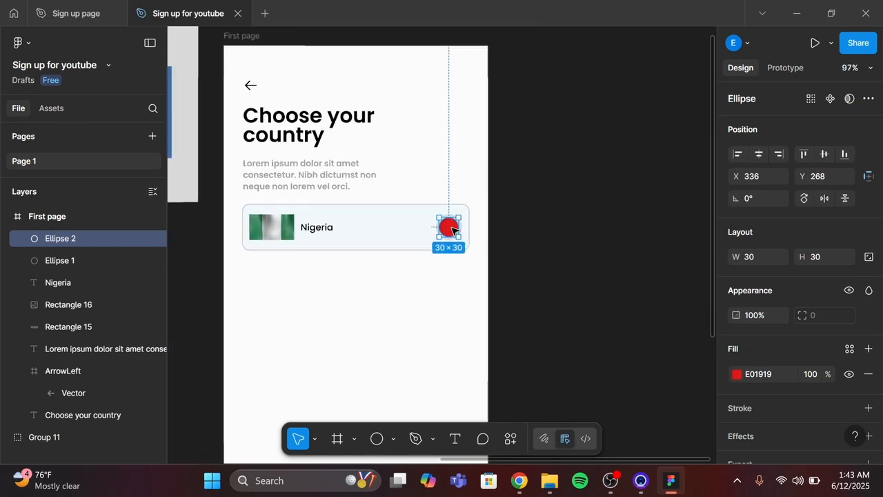
pyautogui.hscroll(-3, 454, 230)
pyautogui.scroll(1, 453, 230)
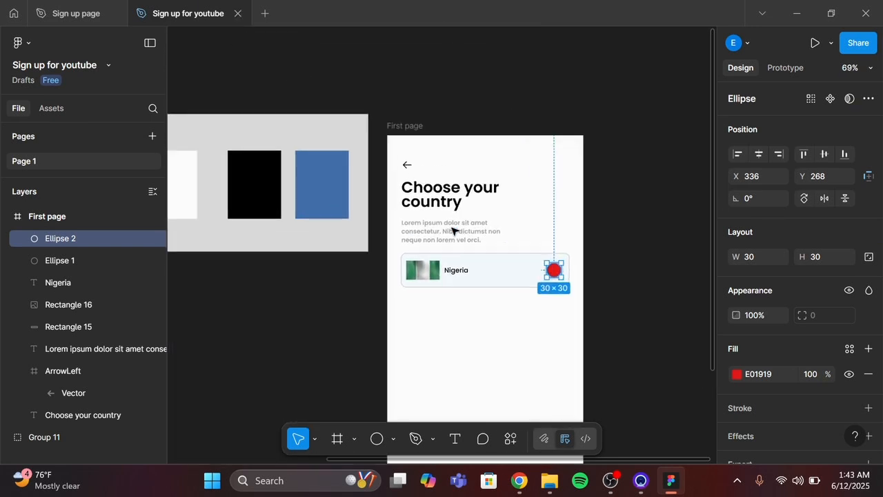
pyautogui.hscroll(-3, 454, 230)
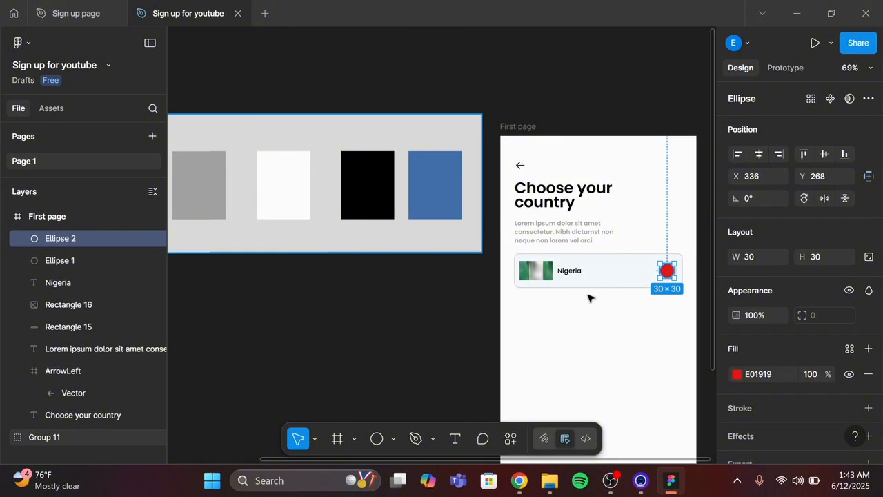
pyautogui.click(736, 375)
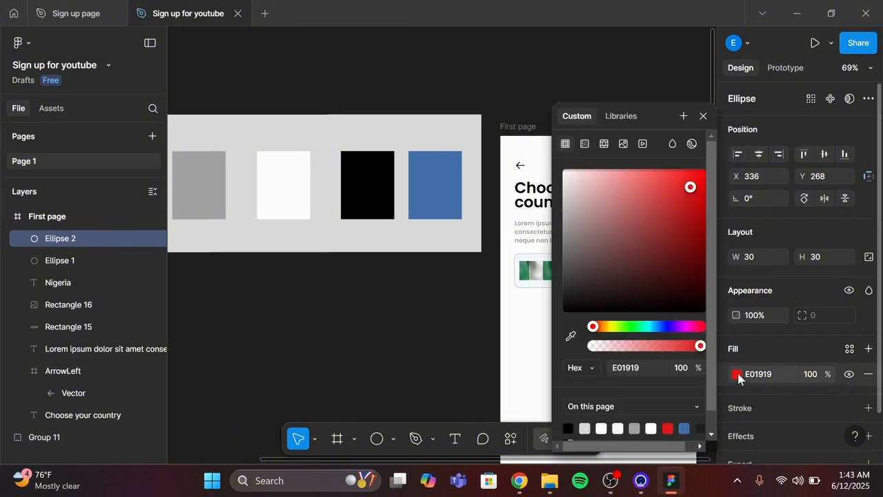
pyautogui.click(570, 337)
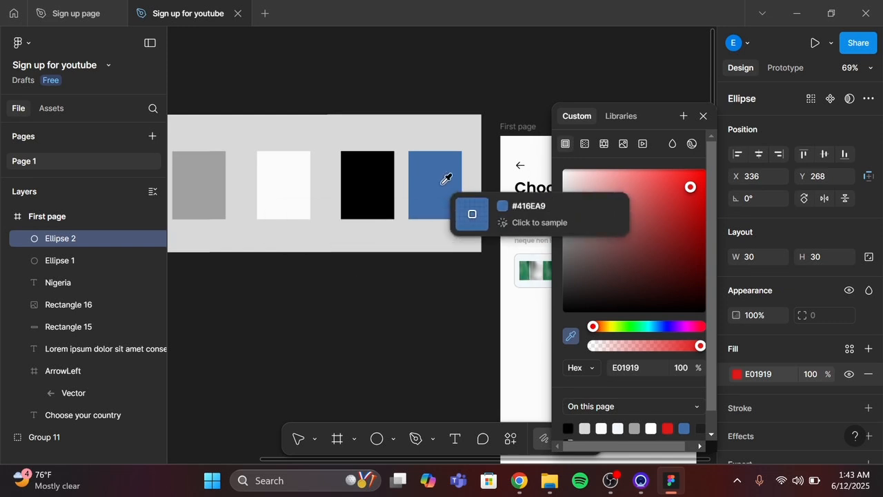
pyautogui.click(443, 182)
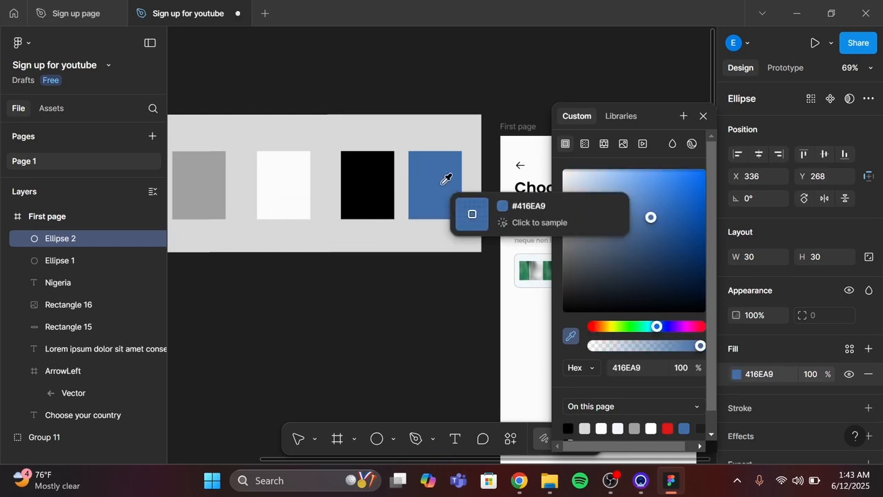
pyautogui.press('Escape')
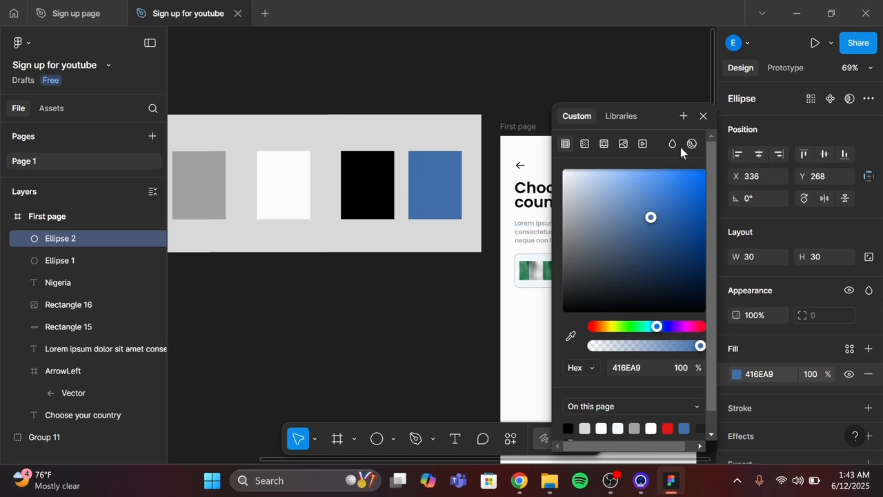
pyautogui.click(704, 116)
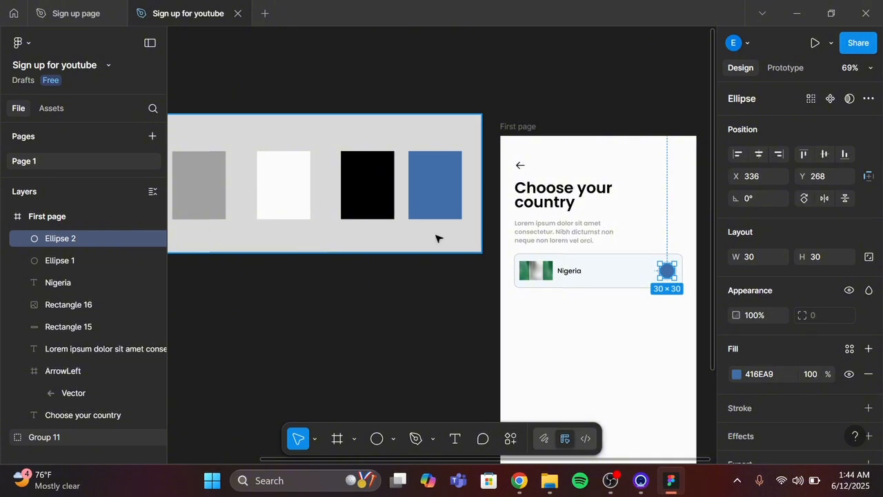
# Step: Remove the grey fill from the outer 40 × 40 circle and clear the selection
pyautogui.scroll(5, 649, 365)
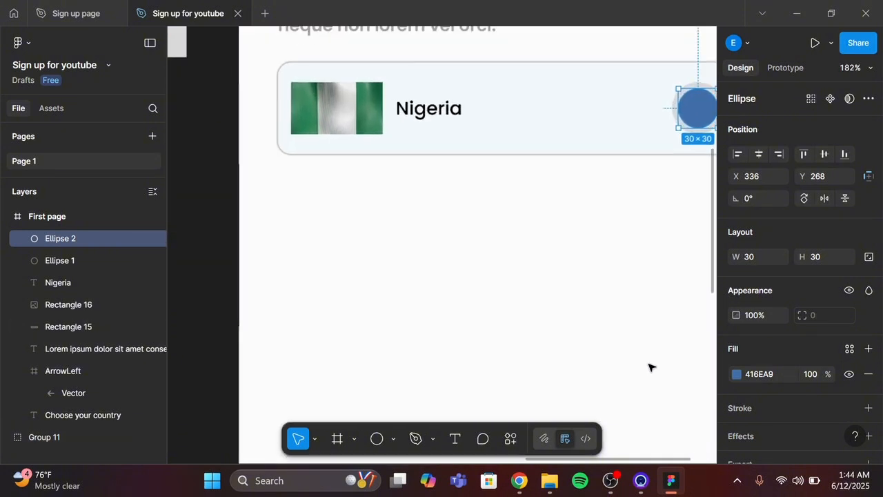
pyautogui.hscroll(3, 649, 366)
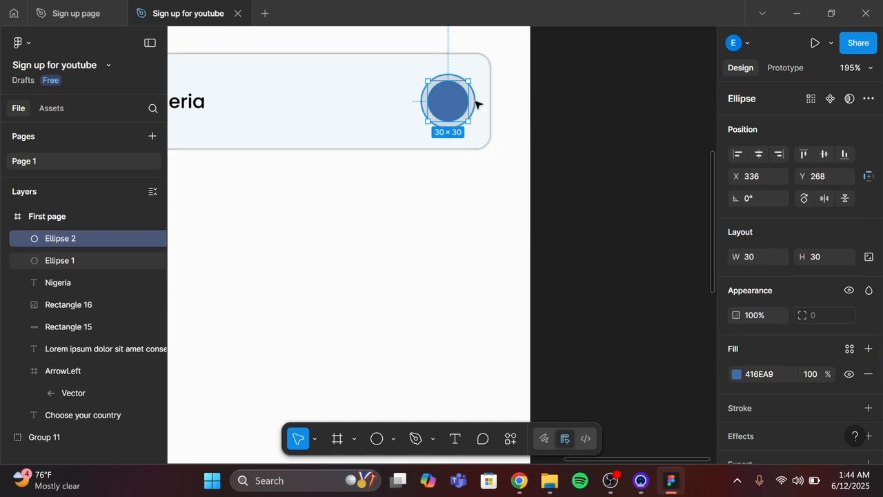
pyautogui.click(476, 103)
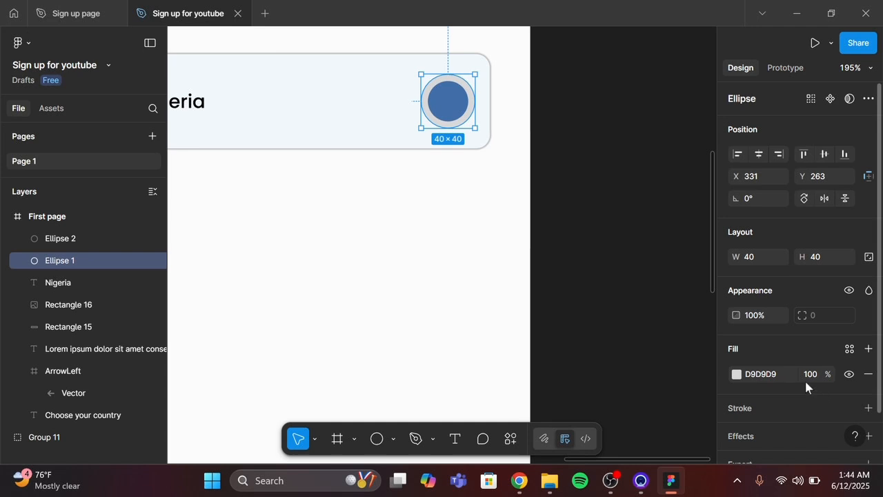
pyautogui.scroll(-2, 805, 379)
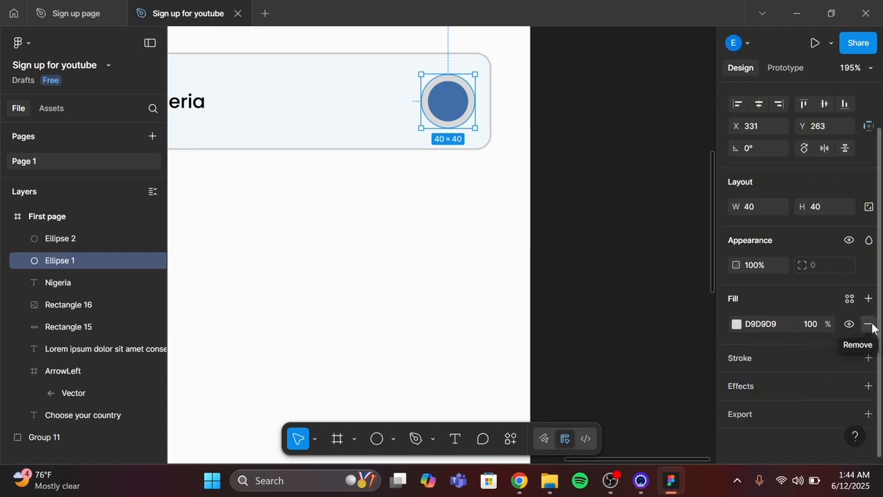
pyautogui.click(869, 323)
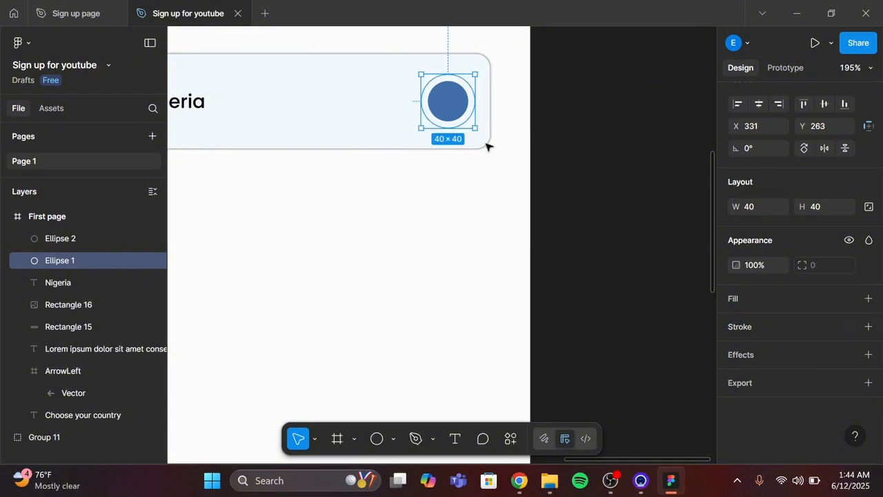
pyautogui.click(476, 297)
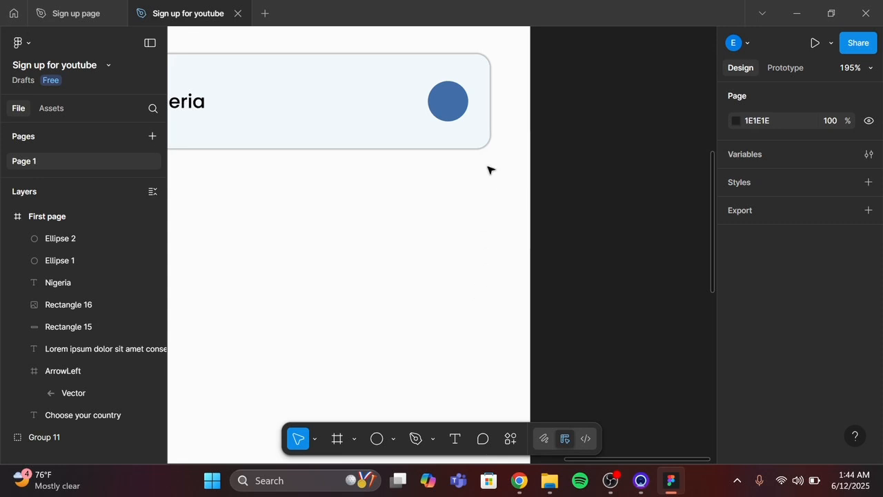
# Step: Add a black 000000 inside stroke of weight 1 to the outer circle, Ellipse 1
pyautogui.click(474, 107)
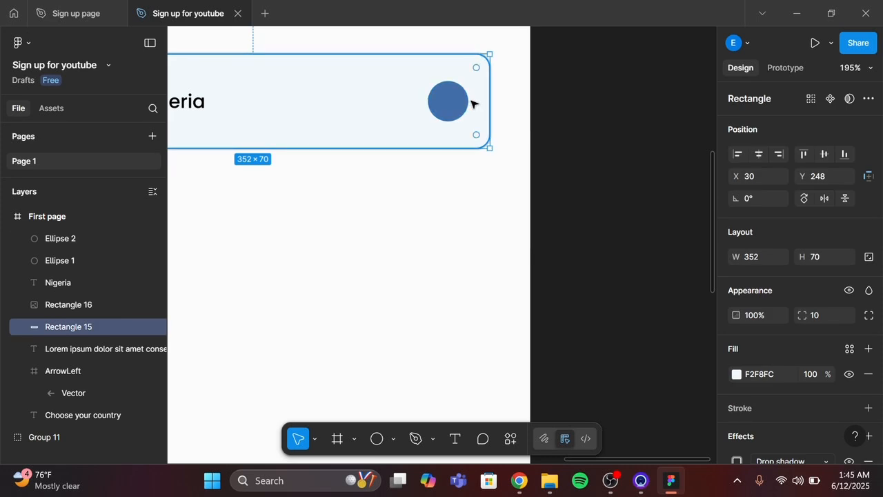
pyautogui.click(66, 261)
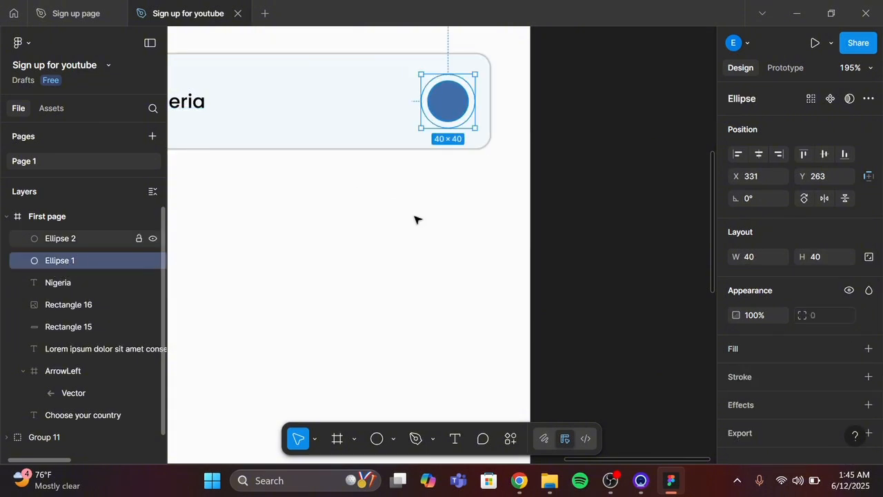
pyautogui.click(870, 377)
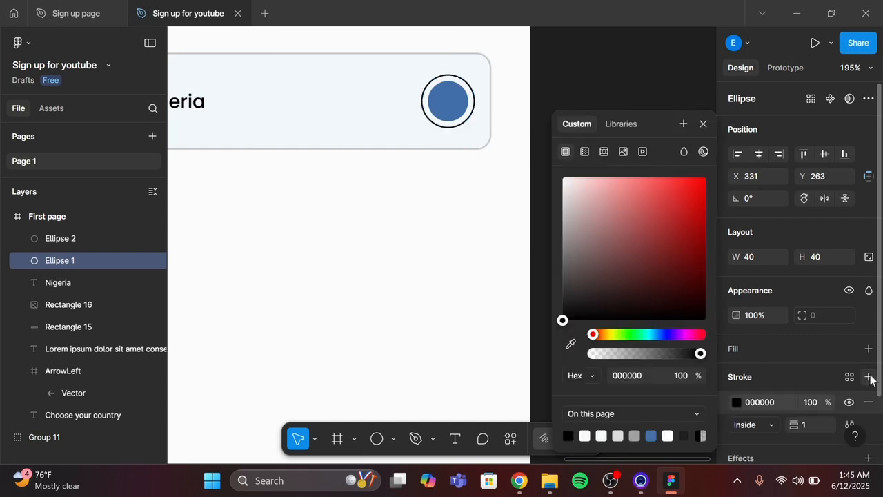
pyautogui.click(736, 403)
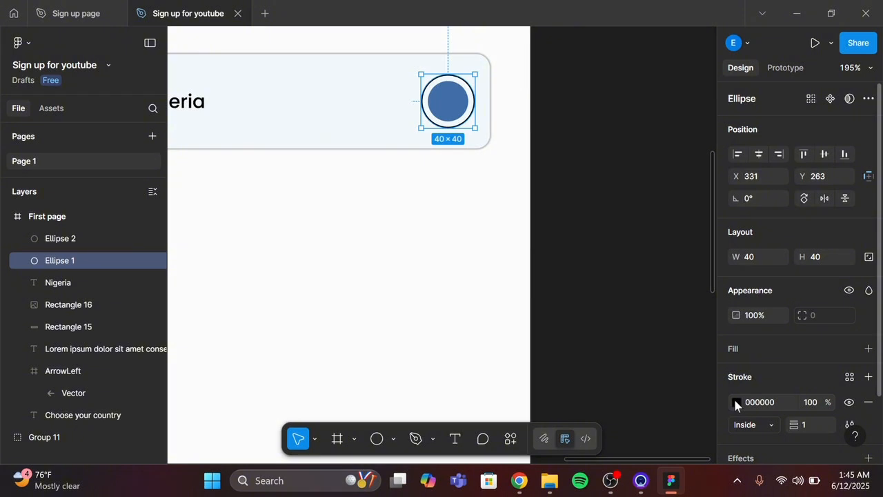
# Step: Recolour the outer circle's stroke to the blue 416EA9 sampled from the inner circle, and clear the selection
pyautogui.click(736, 403)
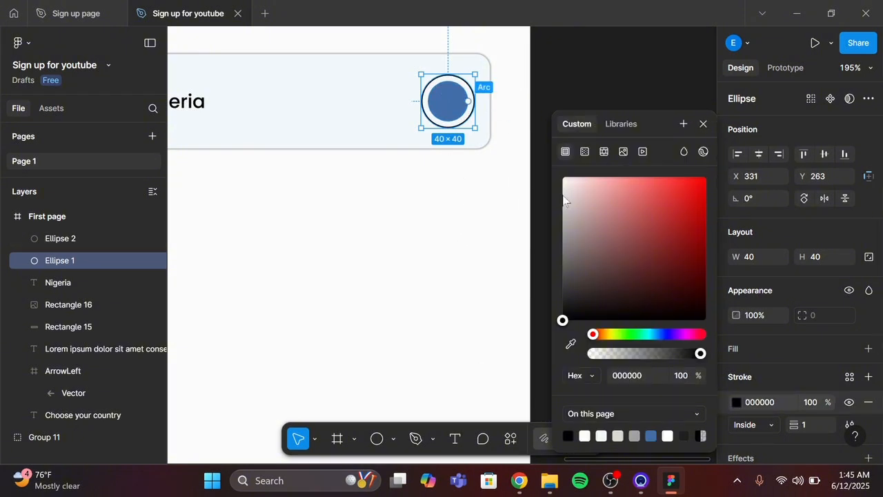
pyautogui.click(571, 345)
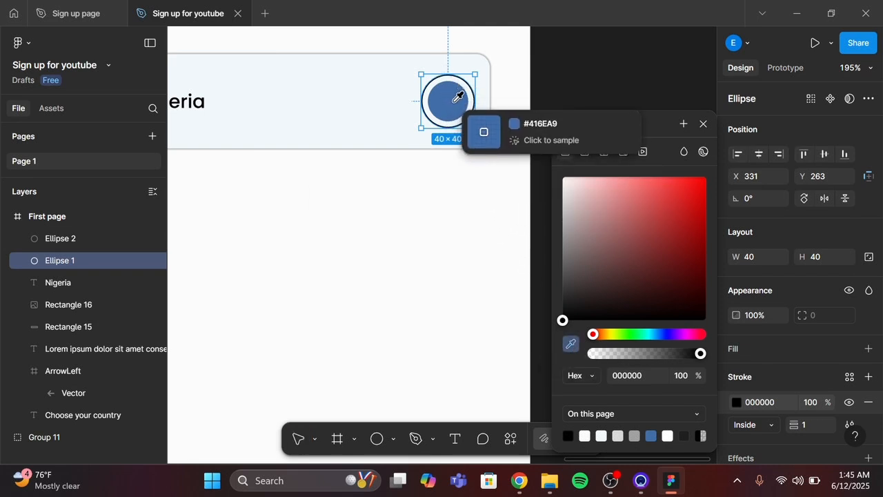
pyautogui.click(457, 93)
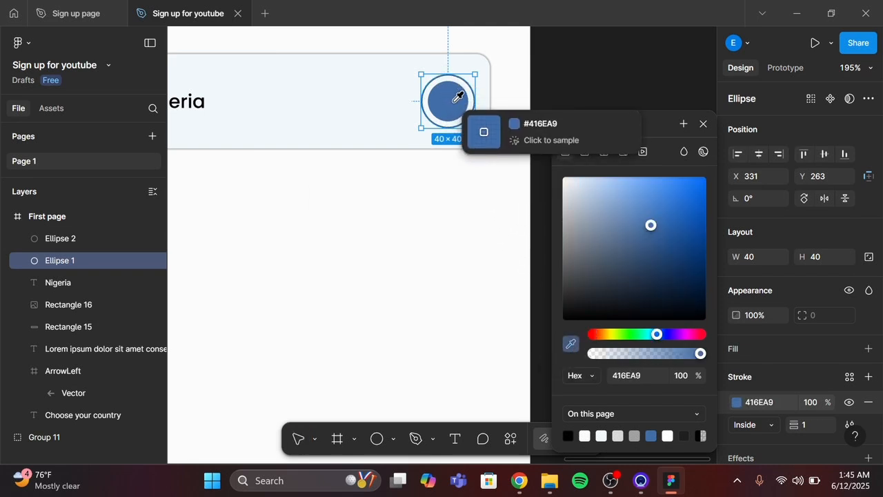
pyautogui.click(703, 124)
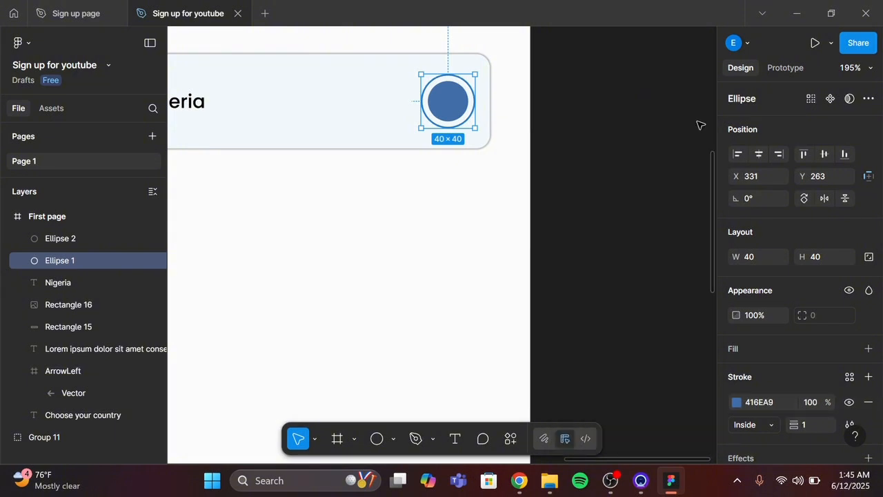
pyautogui.click(417, 195)
pyautogui.scroll(-3, 417, 195)
pyautogui.hscroll(-2, 417, 195)
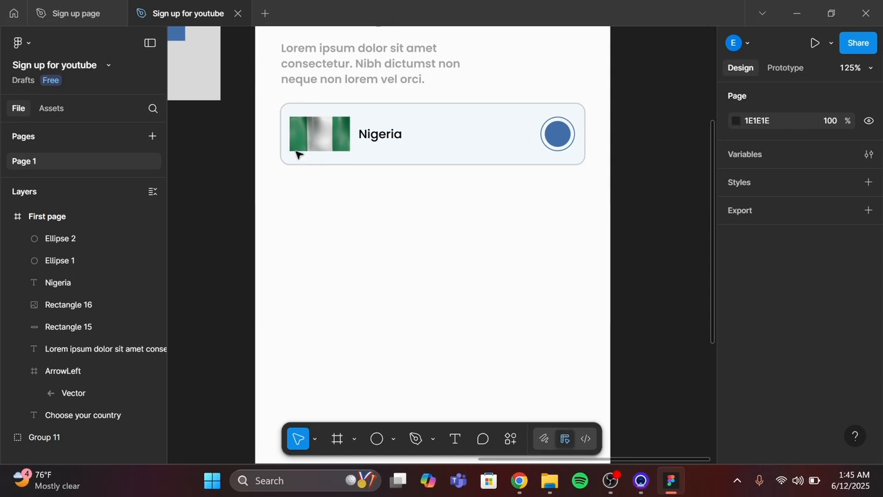
pyautogui.click(70, 239)
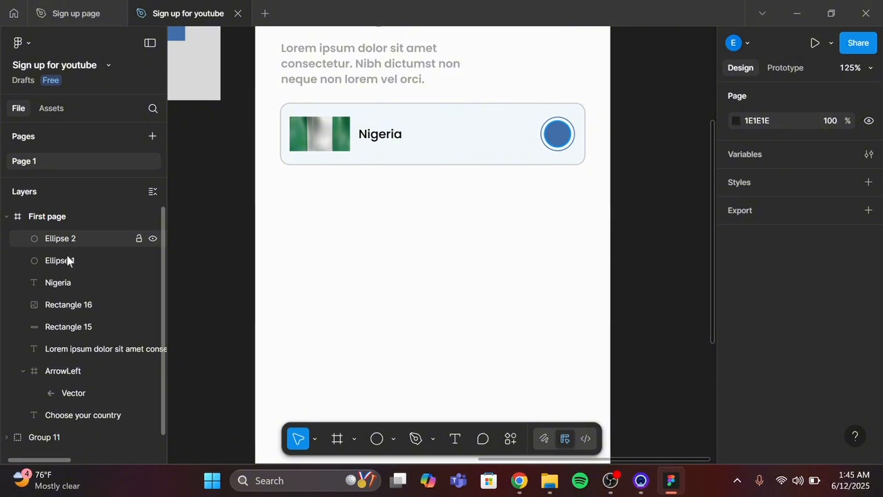
pyautogui.keyDown('shift'); pyautogui.click(67, 260); pyautogui.keyUp('shift')
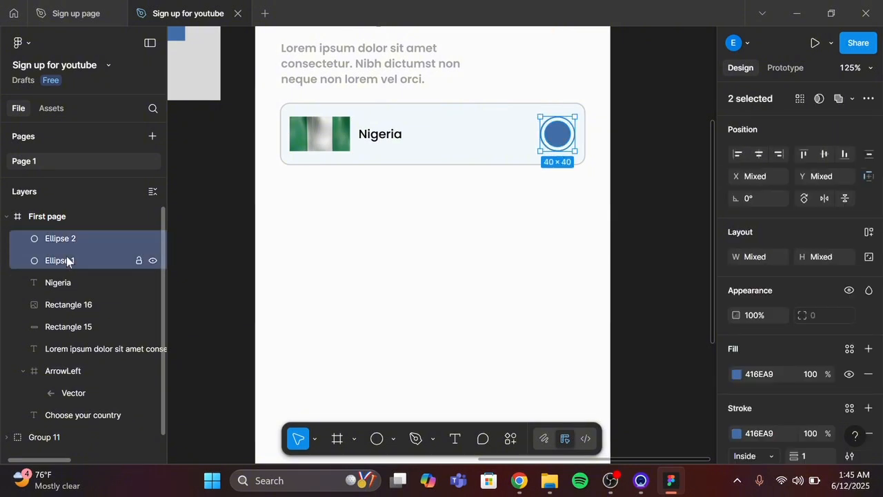
pyautogui.keyDown('shift'); pyautogui.click(67, 283); pyautogui.keyUp('shift')
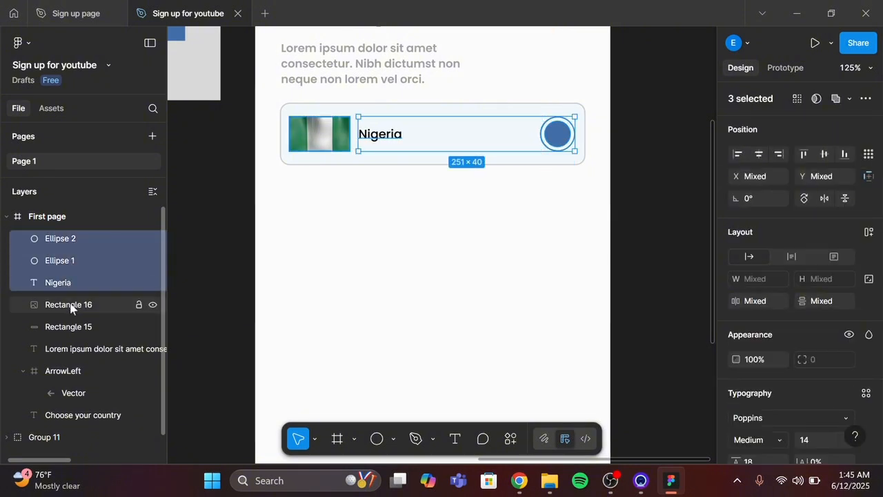
pyautogui.keyDown('shift'); pyautogui.click(69, 305); pyautogui.keyUp('shift')
pyautogui.keyDown('shift'); pyautogui.click(73, 328); pyautogui.keyUp('shift')
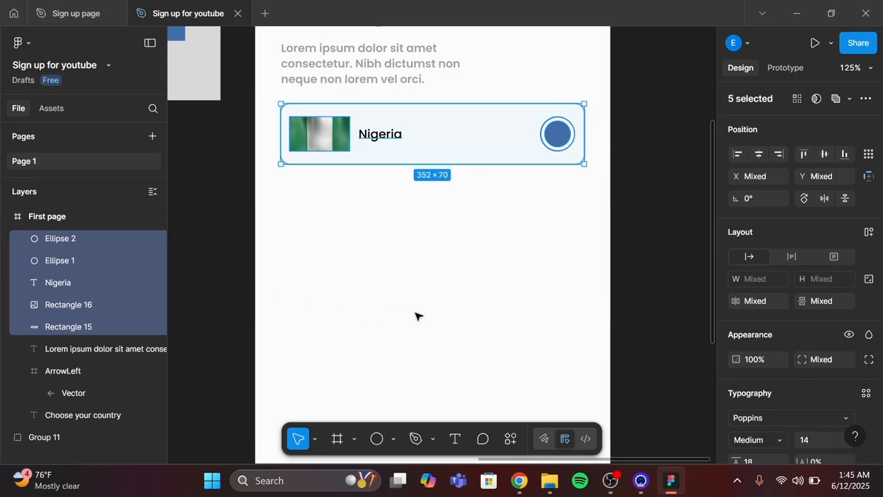
pyautogui.click(571, 231)
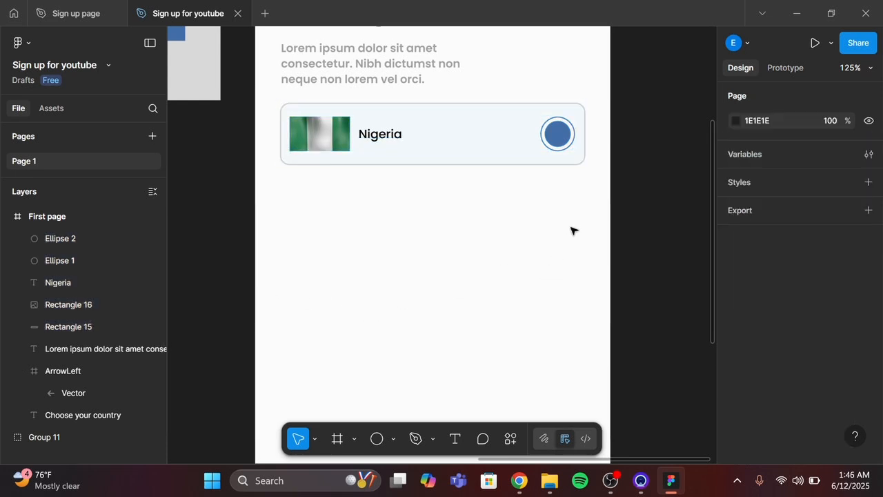
# Step: Group the Nigeria card's background rectangle, flag, label and both circles, and collapse the group in the layer list
pyautogui.moveTo(588, 246); pyautogui.dragTo(587, 143)
pyautogui.click(335, 124)
pyautogui.moveTo(304, 119); pyautogui.dragTo(304, 118)
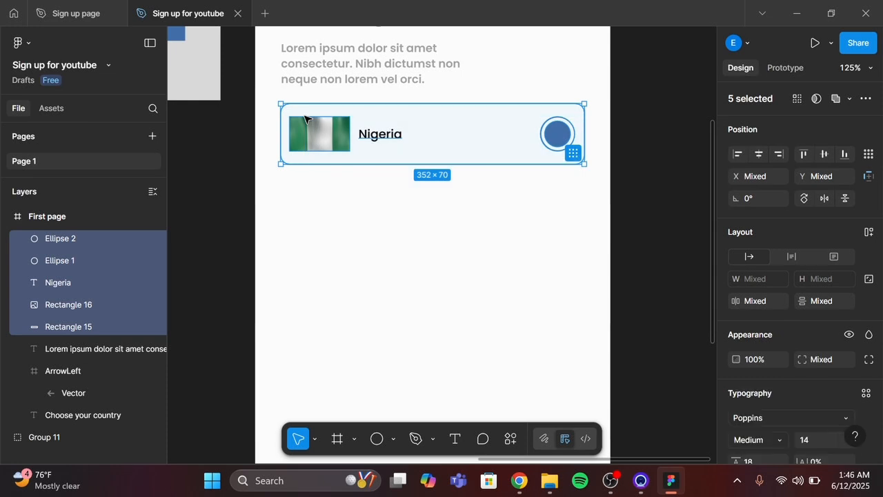
pyautogui.hotkey('ctrl', 'g')
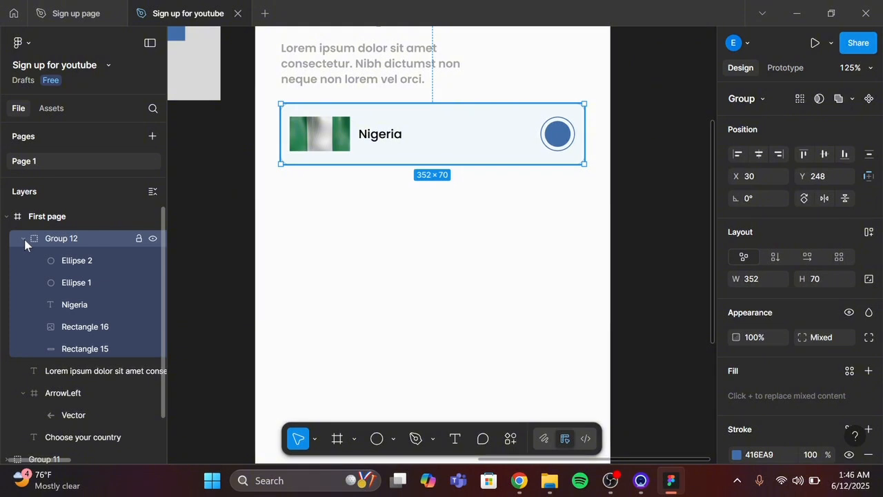
pyautogui.scroll(-2, 92, 307)
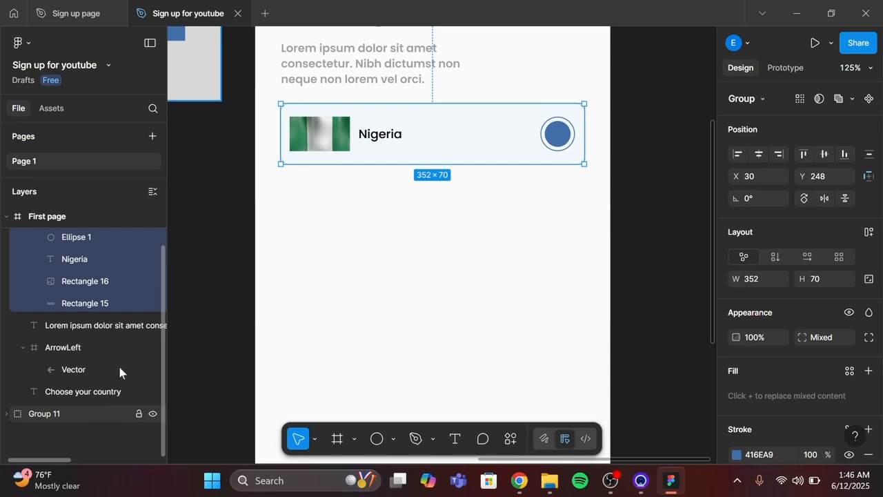
pyautogui.scroll(2, 102, 304)
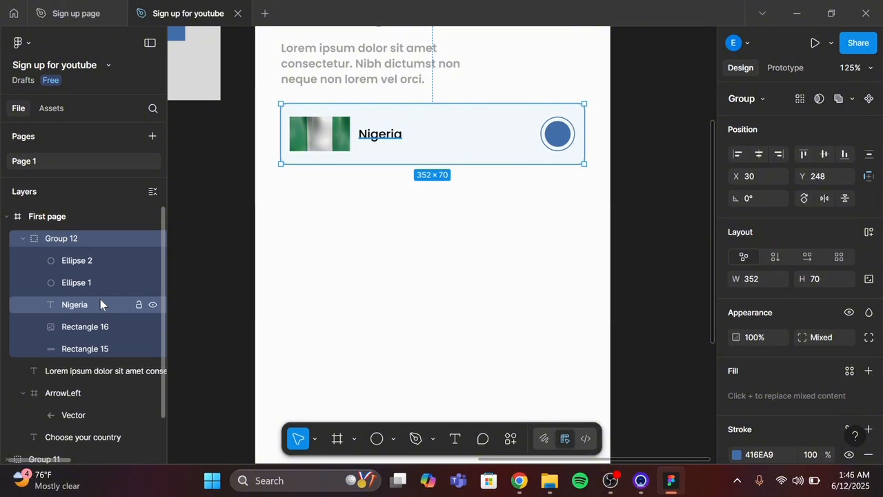
pyautogui.scroll(-2, 100, 298)
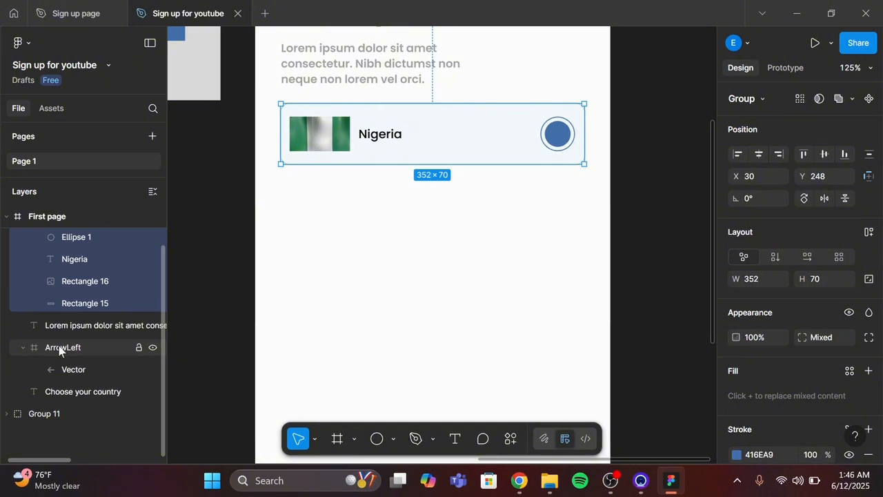
pyautogui.scroll(1, 88, 338)
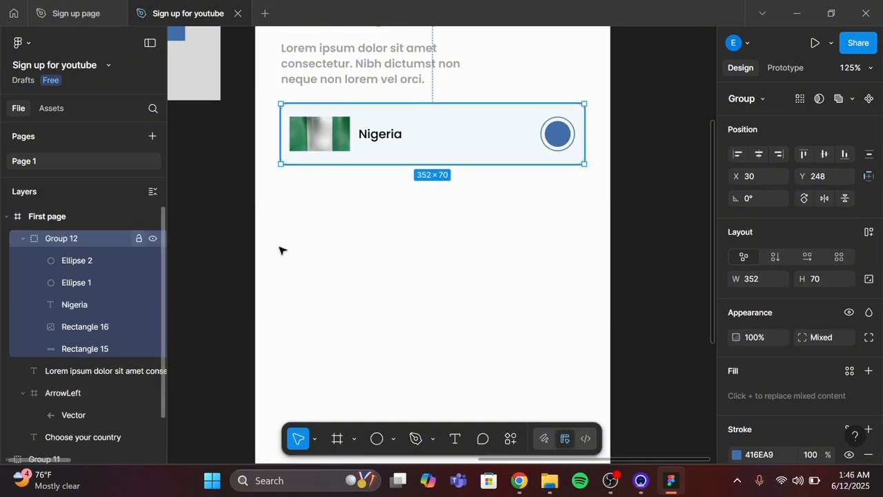
pyautogui.click(20, 239)
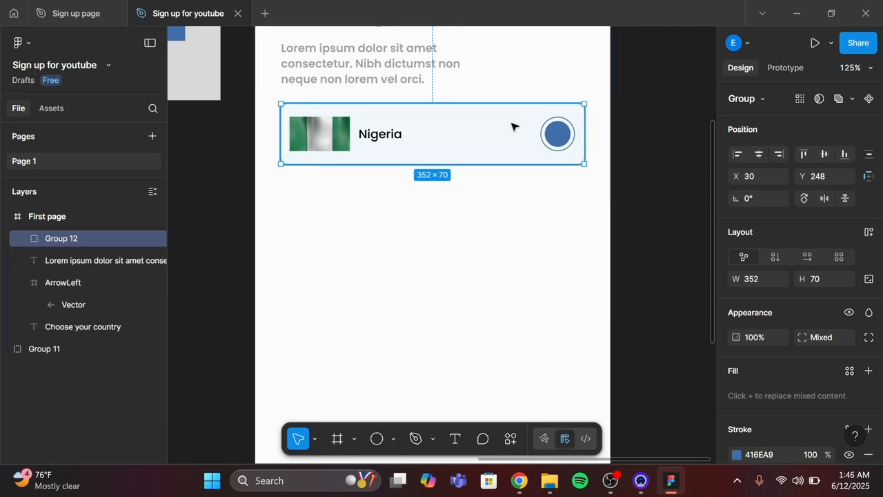
# Step: Consult the finished country list in the Sign up page file and return to the Sign up for youtube file
pyautogui.scroll(-5, 498, 149)
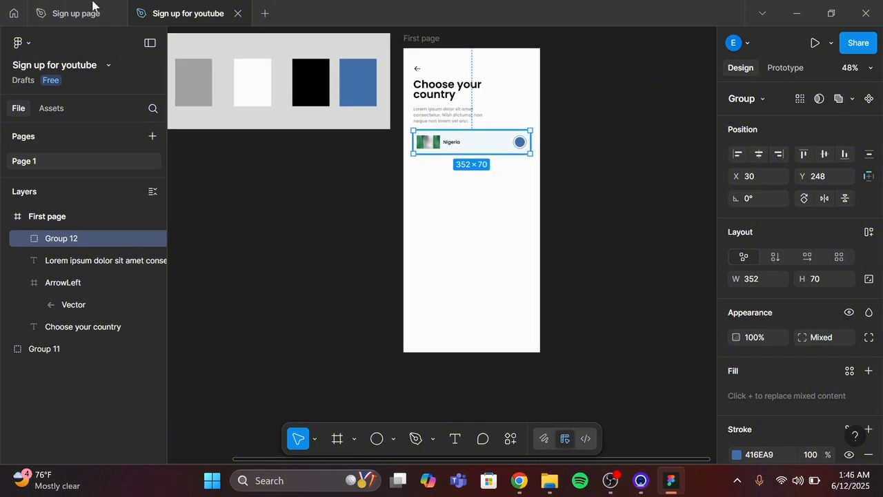
pyautogui.click(83, 14)
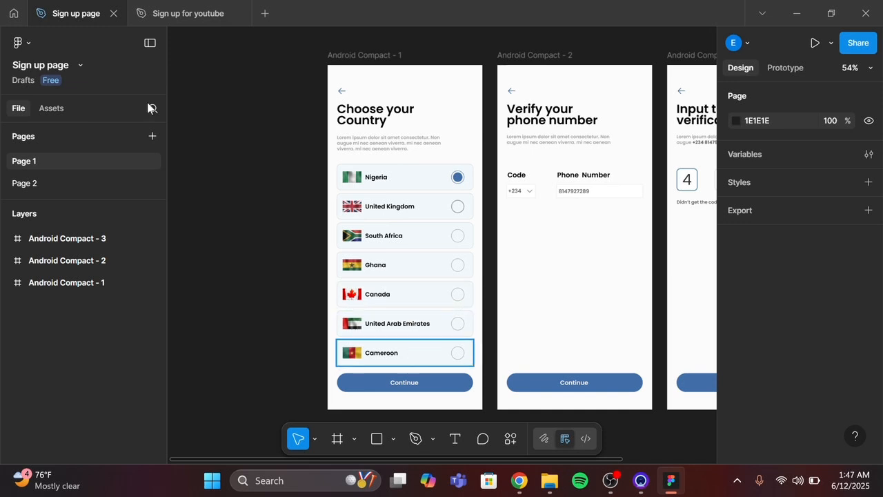
pyautogui.click(175, 15)
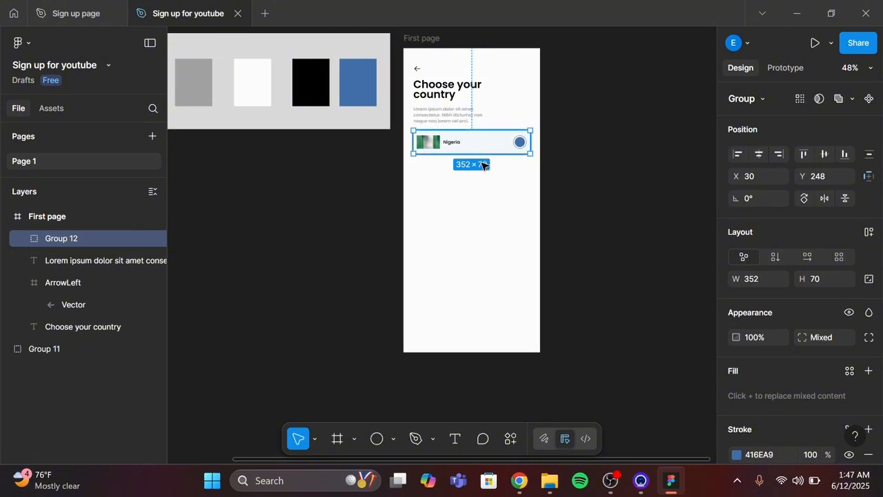
pyautogui.keyDown('ctrl'); pyautogui.scroll(2, 481, 165); pyautogui.keyUp('ctrl')
pyautogui.keyDown('ctrl'); pyautogui.scroll(5, 481, 164); pyautogui.keyUp('ctrl')
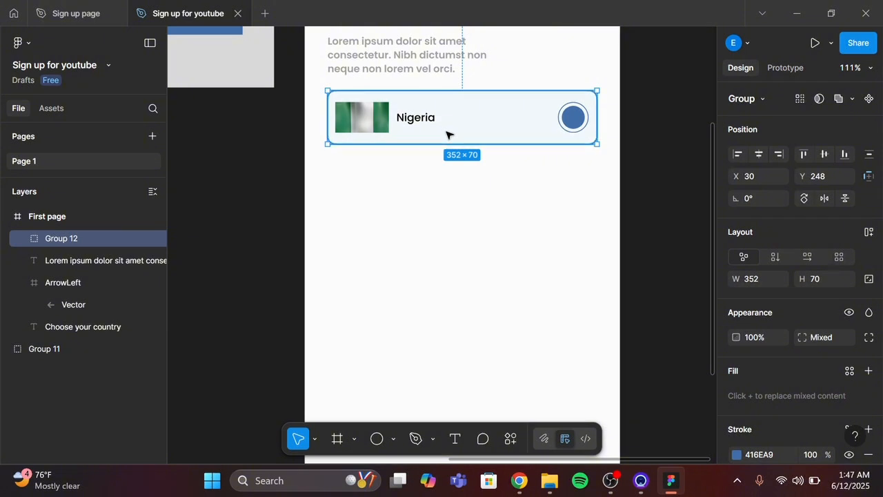
pyautogui.hotkey('ctrl', 'd')
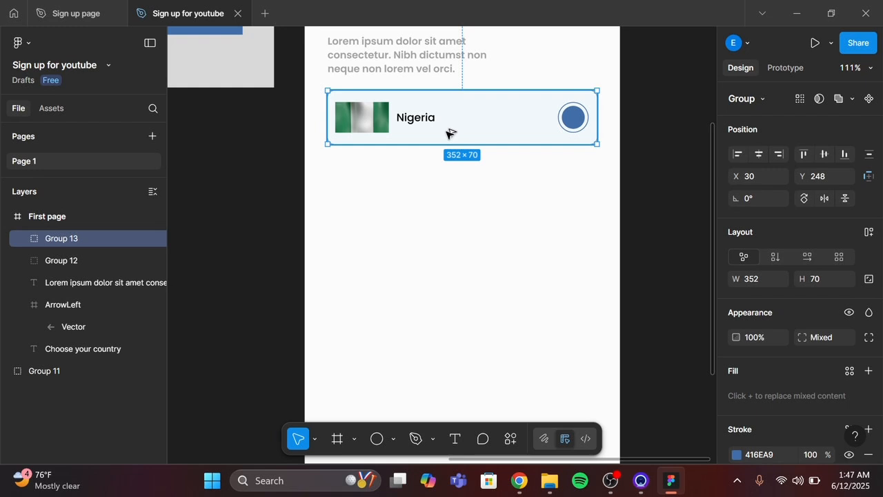
pyautogui.moveTo(449, 133); pyautogui.dragTo(456, 207)
pyautogui.moveTo(454, 240); pyautogui.dragTo(449, 215)
pyautogui.hotkey('ctrl', 'z')
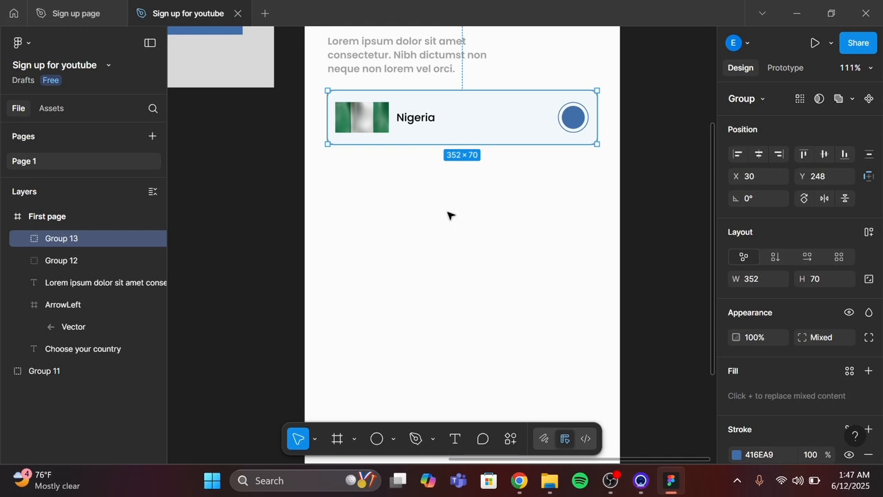
pyautogui.hotkey('ctrl', 'z')
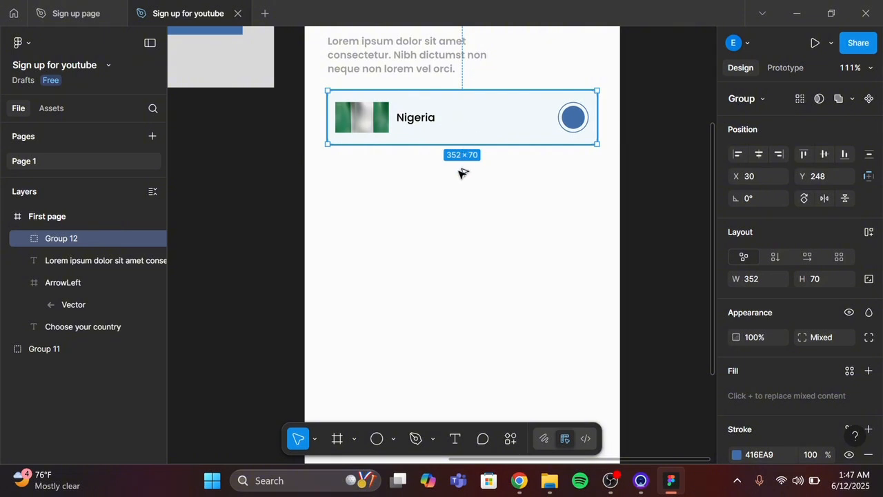
# Step: Place a copy of the Nigeria card directly below the original at X 30, Y 338, and change its label to Ghana
pyautogui.moveTo(454, 225)
pyautogui.mouseDown()
pyautogui.moveTo(461, 239)
pyautogui.moveTo(478, 228)
pyautogui.moveTo(465, 212)
pyautogui.mouseUp()
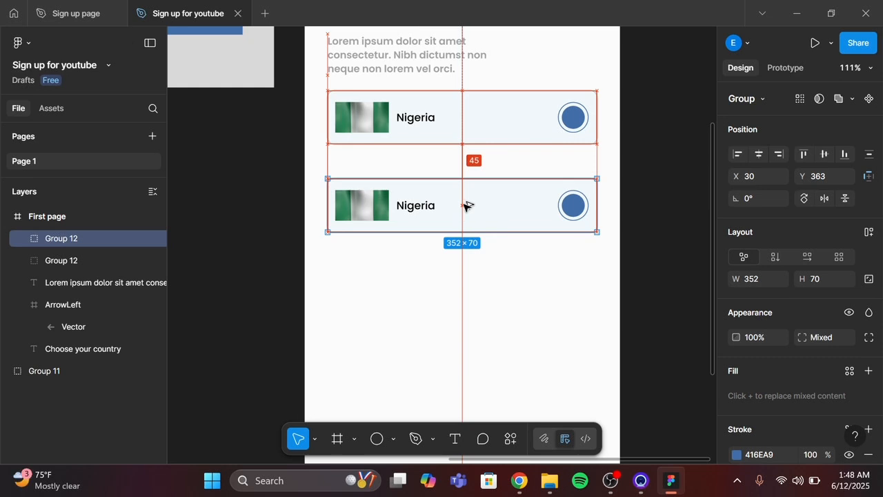
pyautogui.moveTo(463, 208); pyautogui.dragTo(463, 191)
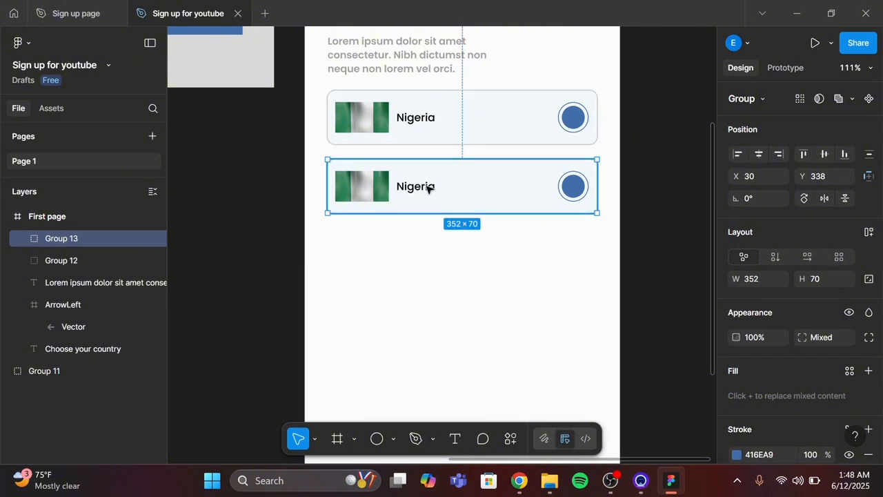
pyautogui.doubleClick(428, 188)
pyautogui.doubleClick(428, 187)
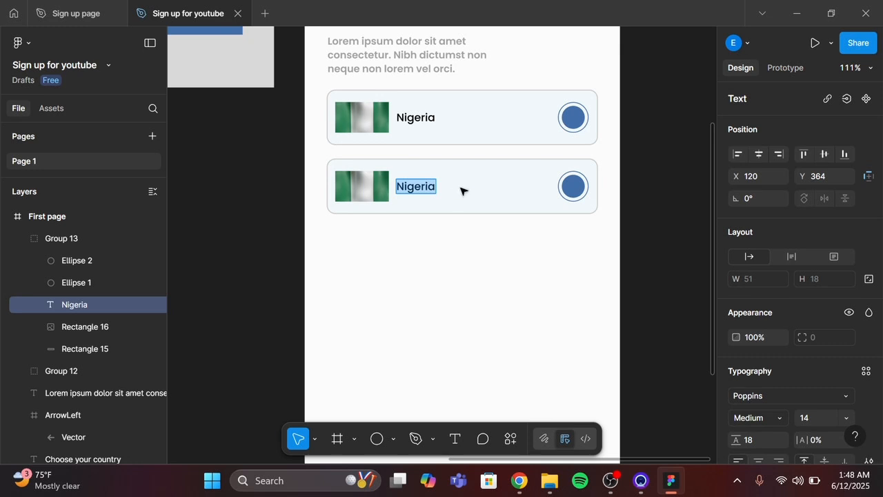
pyautogui.press('BackSpace')
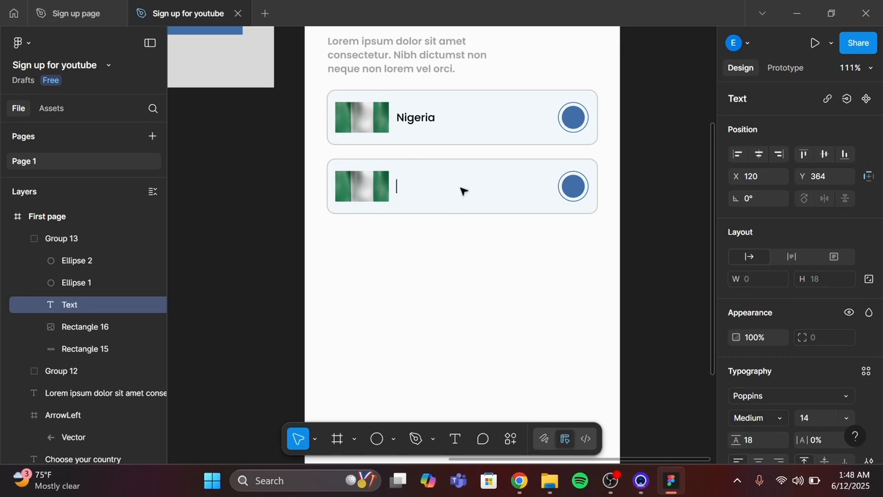
pyautogui.write('Ghana')
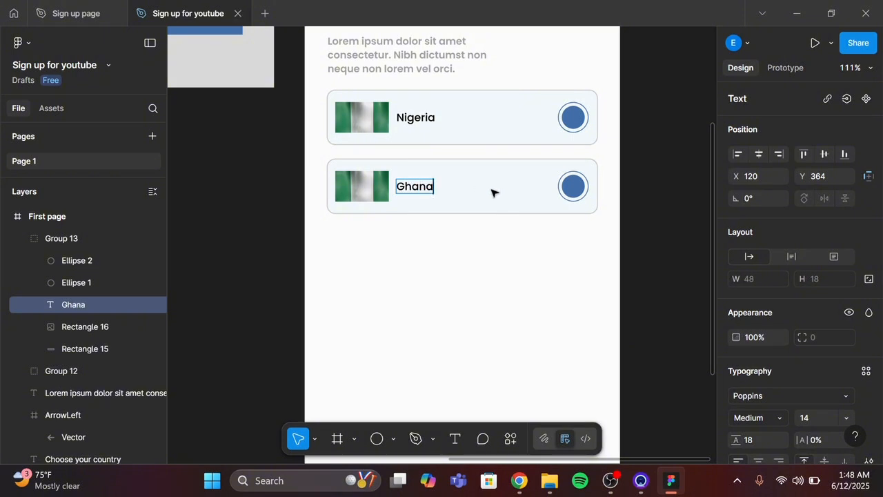
pyautogui.press('Escape')
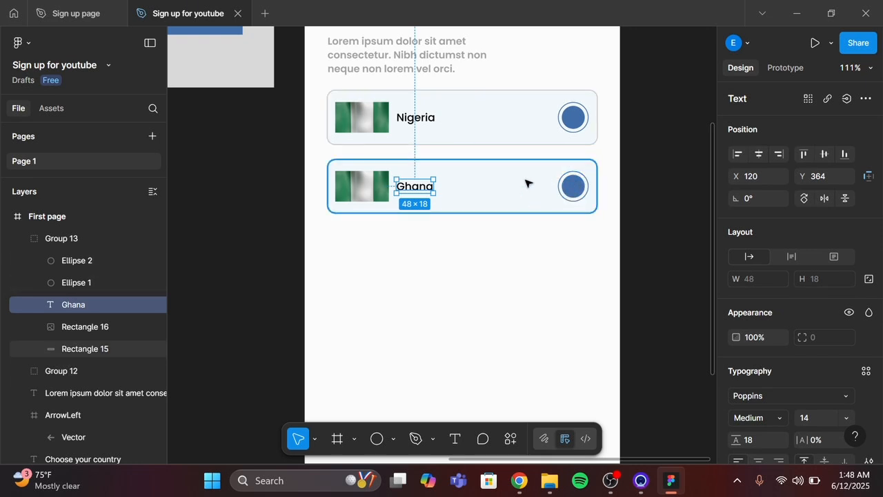
# Step: Delete the Ghana card's filled inner circle and set the outer circle's stroke weight to 2
pyautogui.click(576, 187)
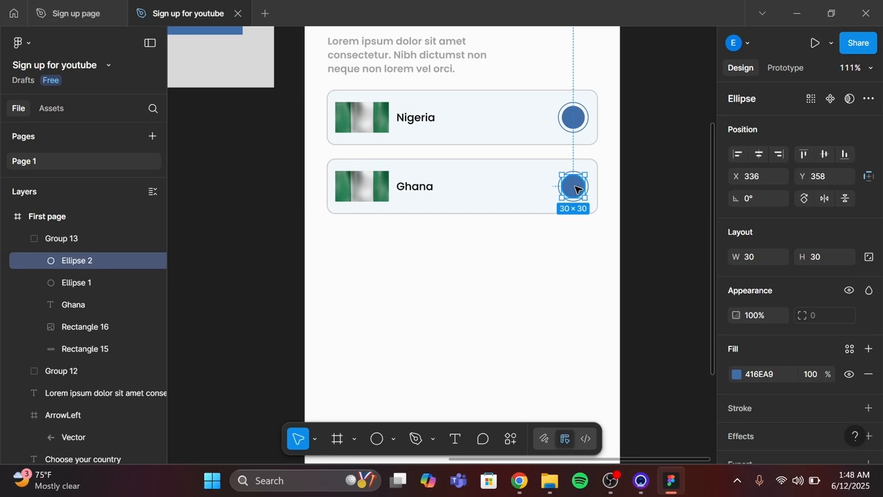
pyautogui.press('Delete')
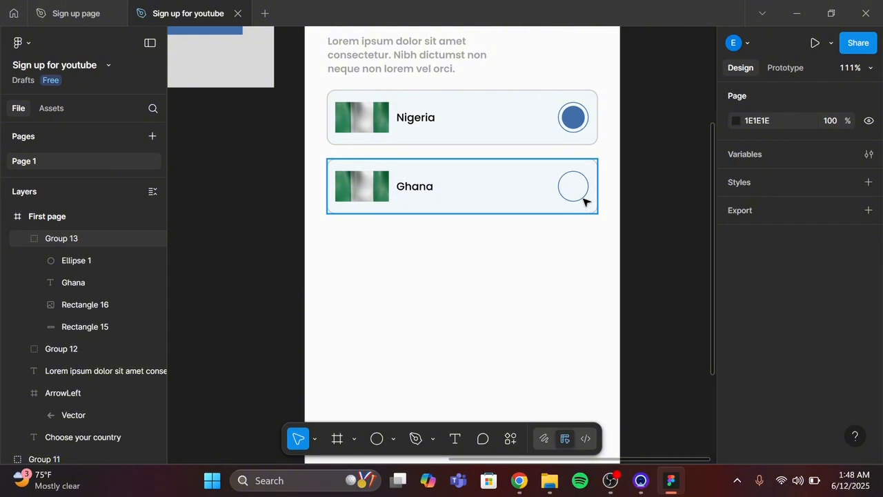
pyautogui.scroll(5, 587, 191)
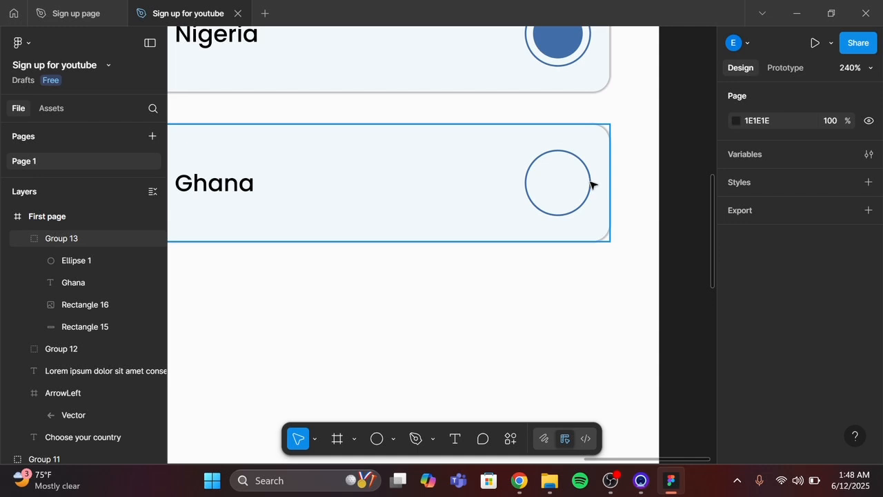
pyautogui.click(591, 185)
pyautogui.click(591, 184)
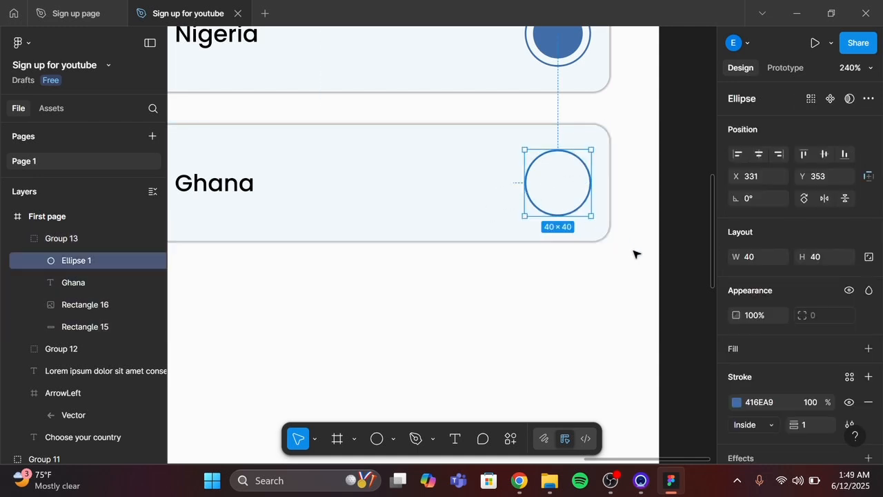
pyautogui.click(805, 425)
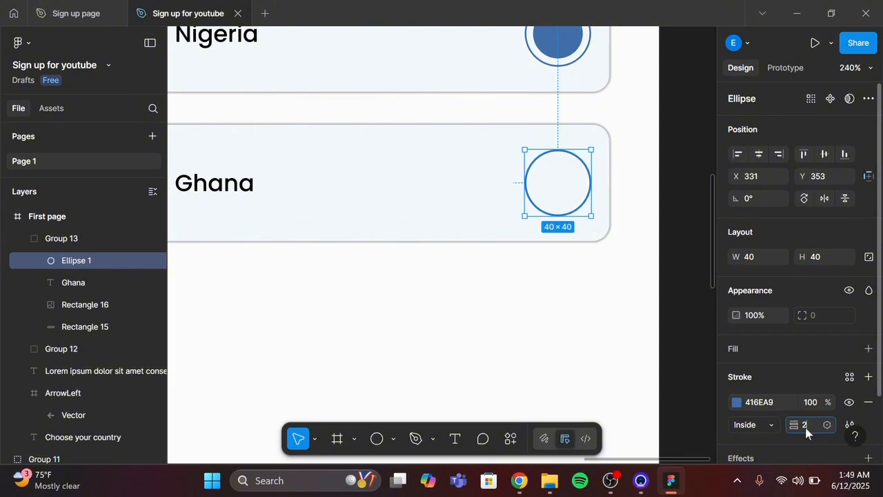
pyautogui.write('2')
pyautogui.press('Return')
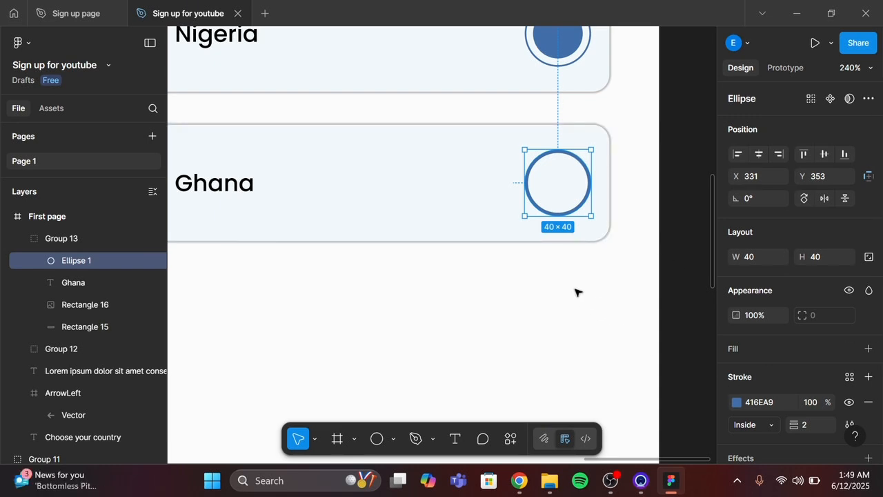
# Step: Recolour the Ghana card's outer circle stroke to the grey A1A1A1 sampled from the palette's grey swatch, and clear the selection
pyautogui.scroll(-6, 578, 292)
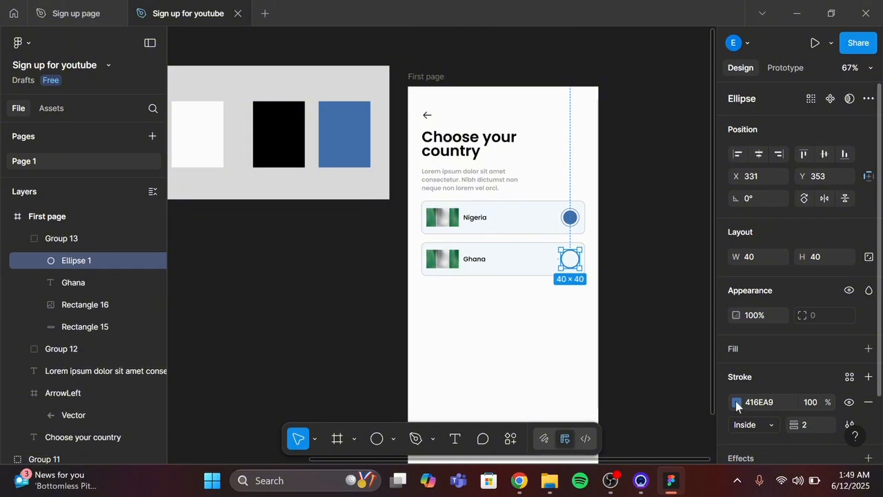
pyautogui.click(737, 403)
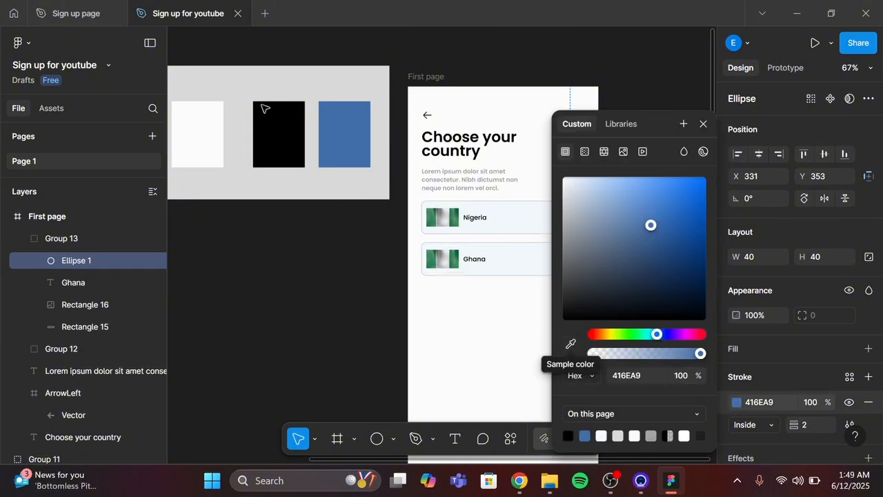
pyautogui.click(571, 343)
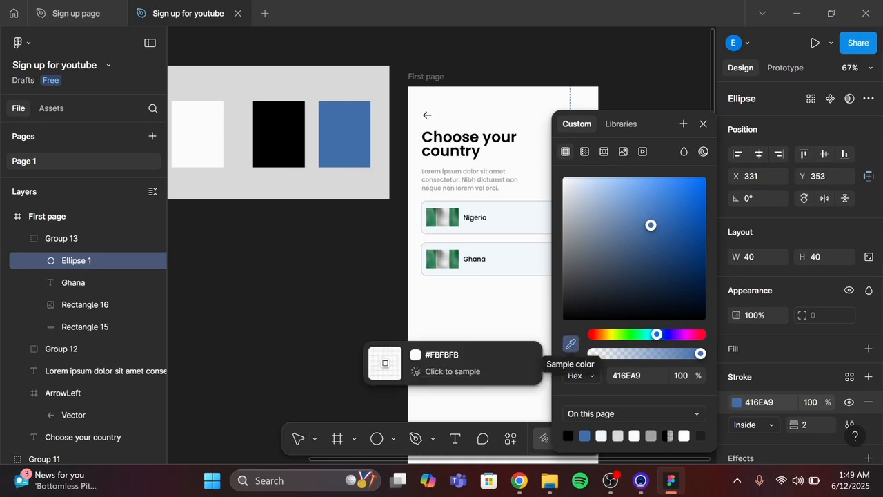
pyautogui.hscroll(-3, 270, 126)
pyautogui.hscroll(-1, 272, 124)
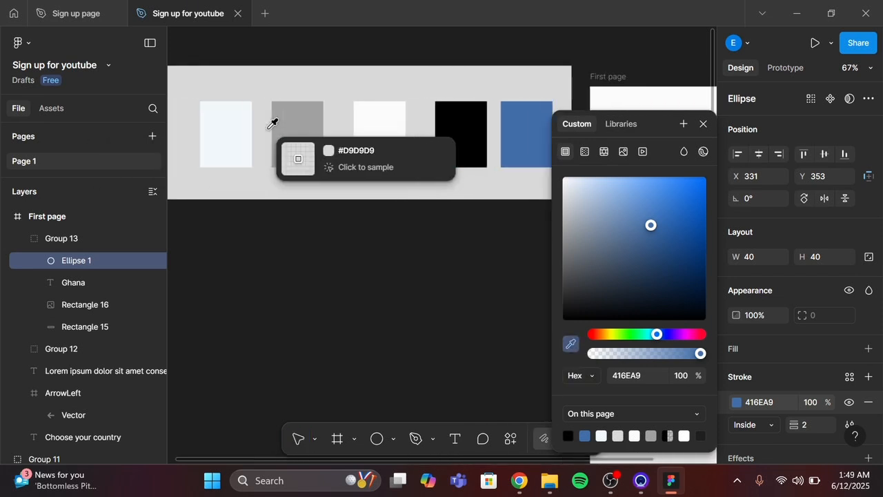
pyautogui.click(307, 129)
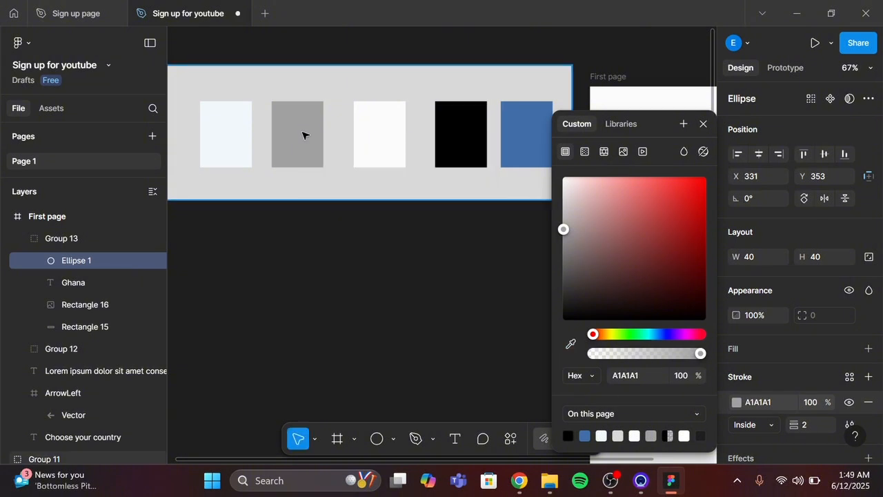
pyautogui.click(703, 124)
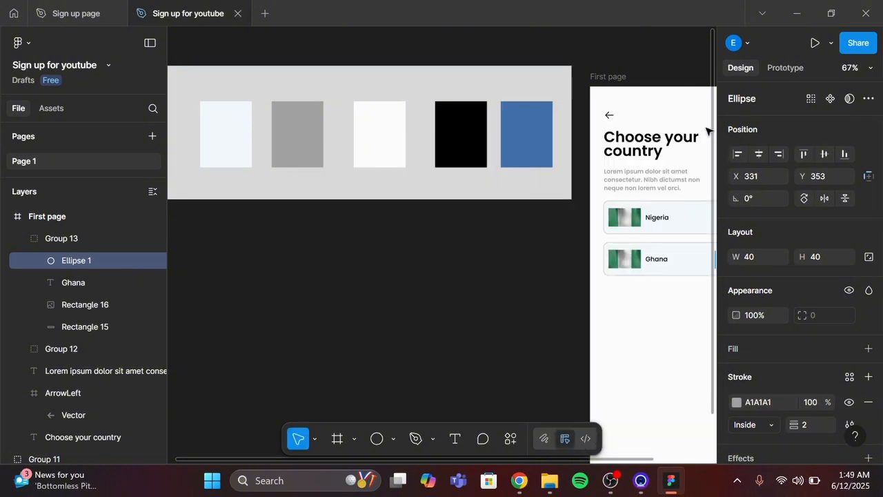
pyautogui.hscroll(1, 584, 285)
pyautogui.hscroll(6, 585, 285)
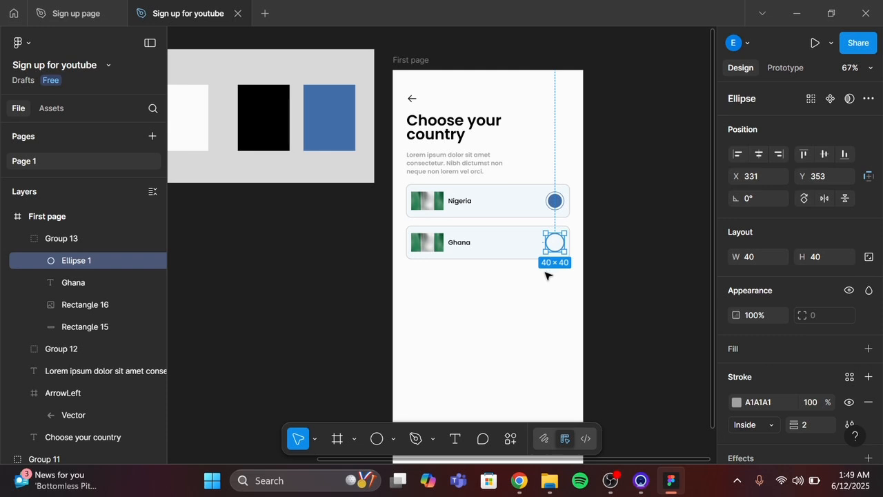
pyautogui.click(545, 276)
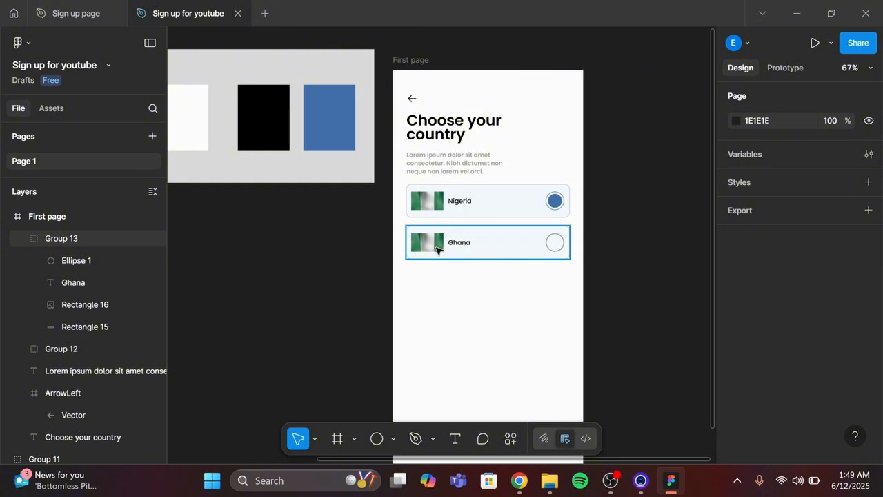
pyautogui.scroll(5, 435, 248)
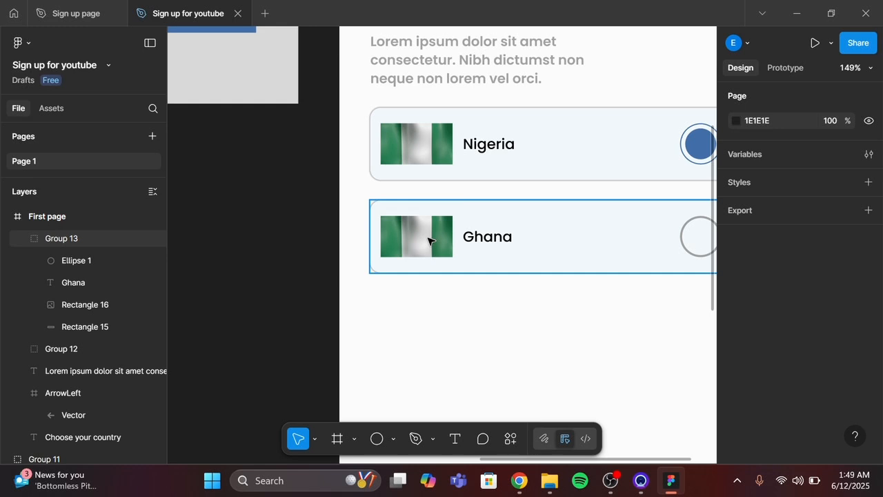
pyautogui.doubleClick(428, 240)
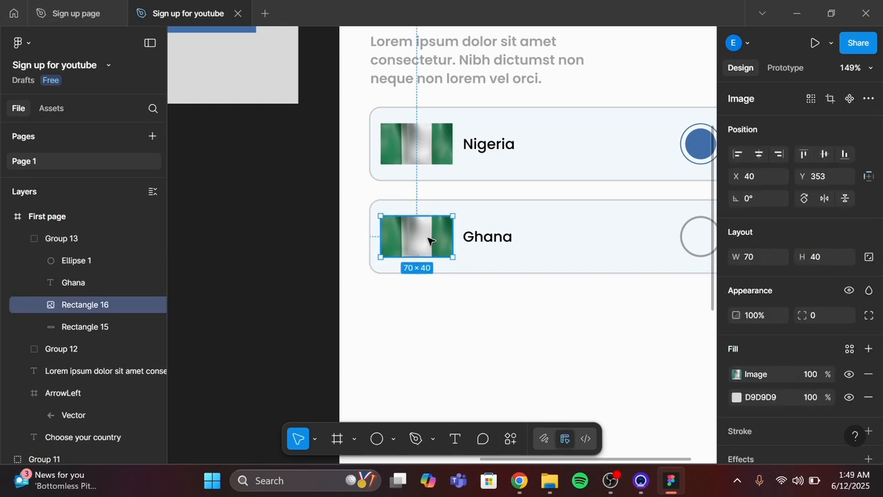
pyautogui.doubleClick(428, 240)
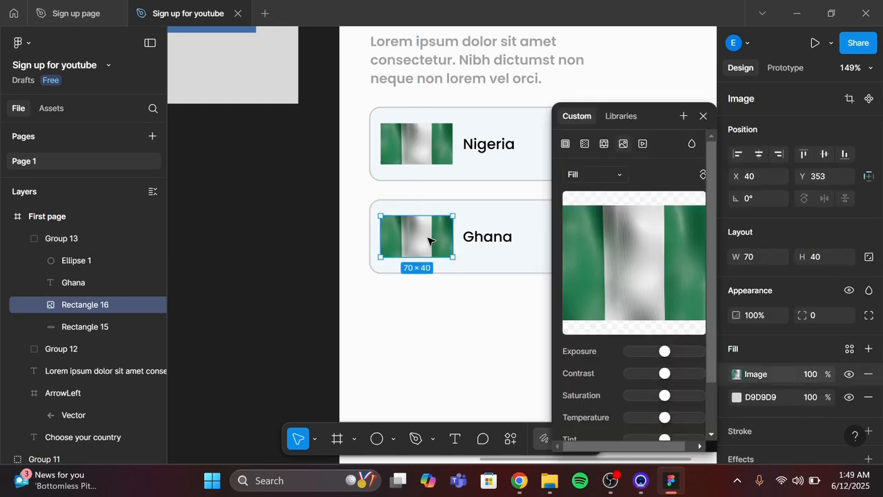
pyautogui.click(701, 117)
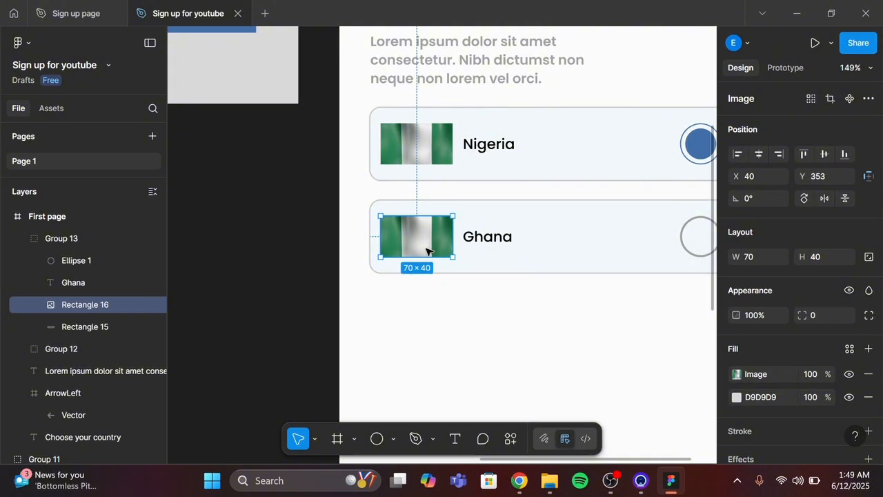
# Step: Try to fill the Ghana card's background rectangle with a photo found by searching the Unsplash plugin for "ghana flag"
pyautogui.rightClick(570, 246)
pyautogui.moveTo(640, 356)
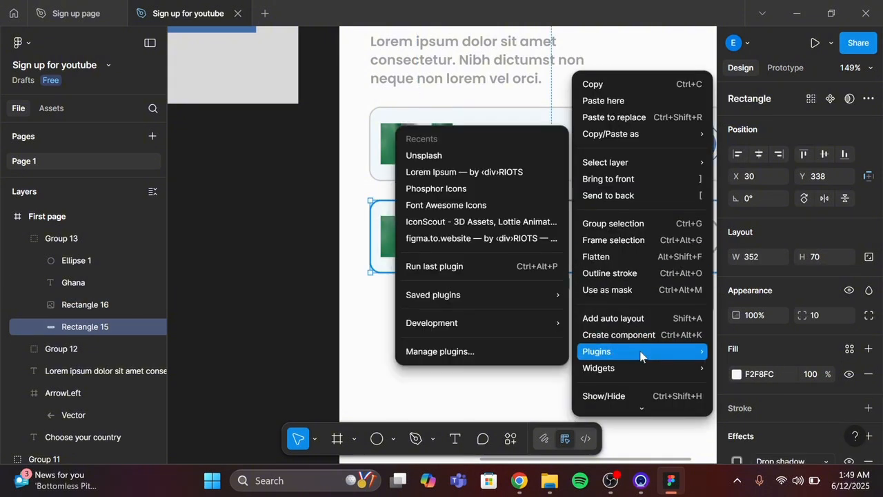
pyautogui.click(448, 160)
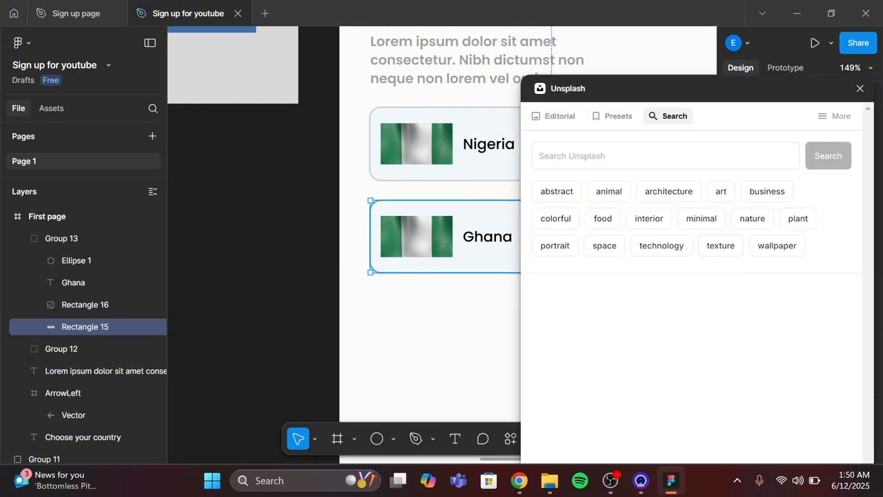
pyautogui.click(621, 155)
pyautogui.write('gn')
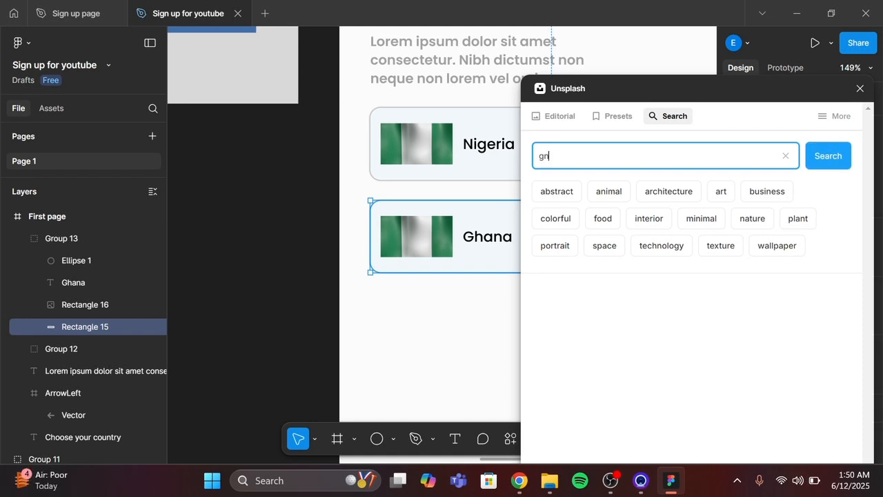
pyautogui.press('BackSpace')
pyautogui.press('BackSpace')
pyautogui.write('hana flag')
pyautogui.press('Return')
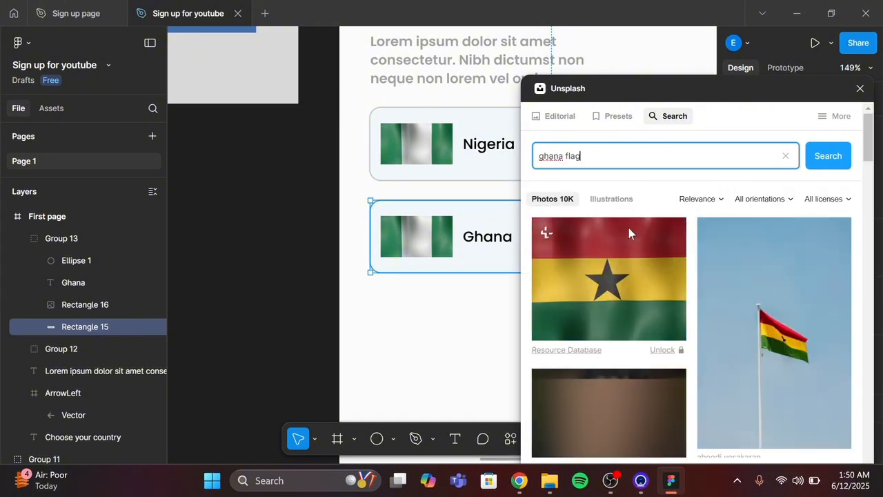
pyautogui.click(605, 282)
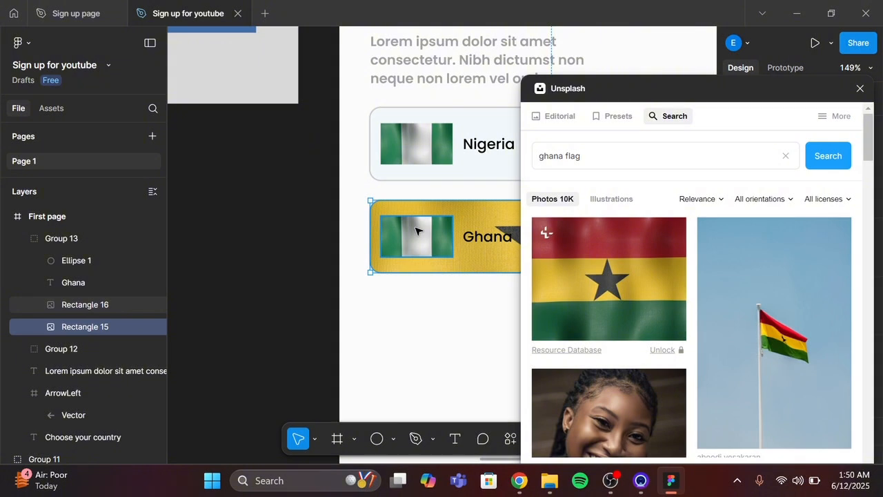
pyautogui.click(860, 88)
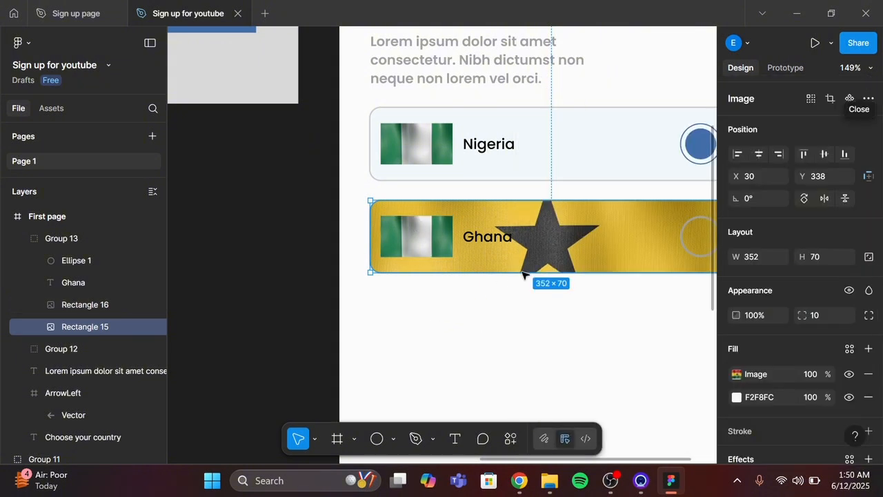
# Step: Undo the flag image fill on the Ghana card's background rectangle
pyautogui.click(419, 237)
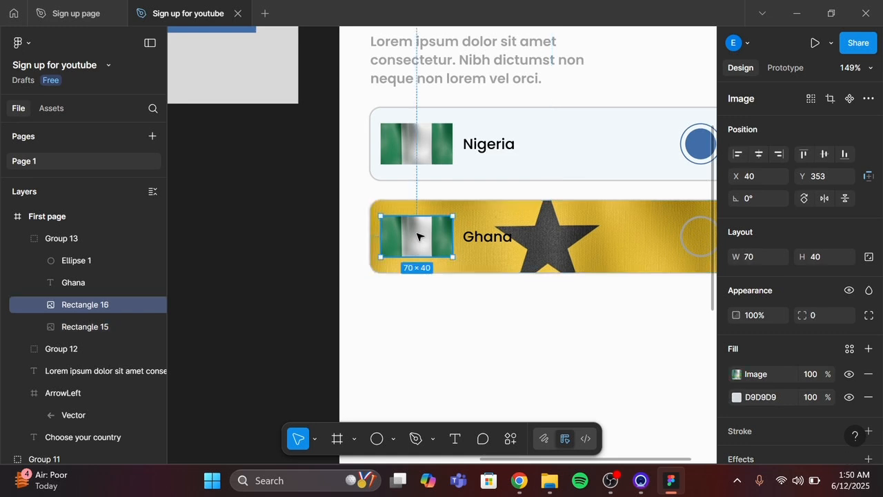
pyautogui.click(596, 221)
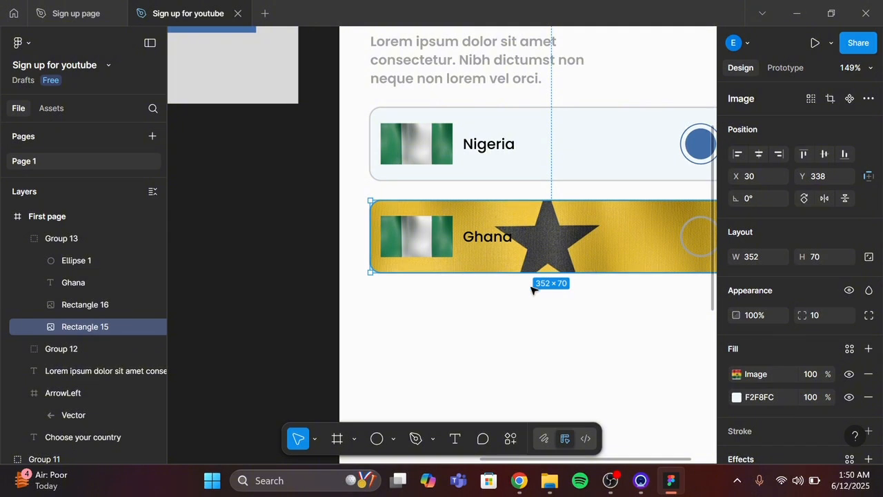
pyautogui.hscroll(5, 532, 289)
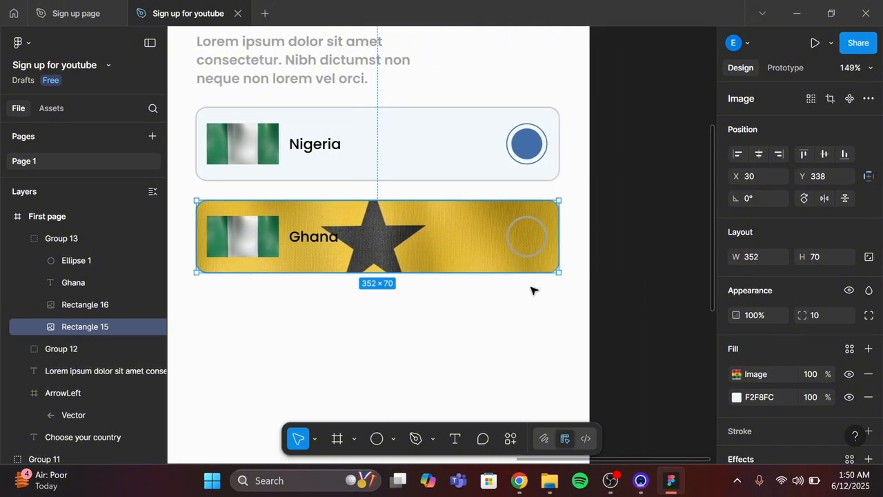
pyautogui.hotkey('ctrl', 'z')
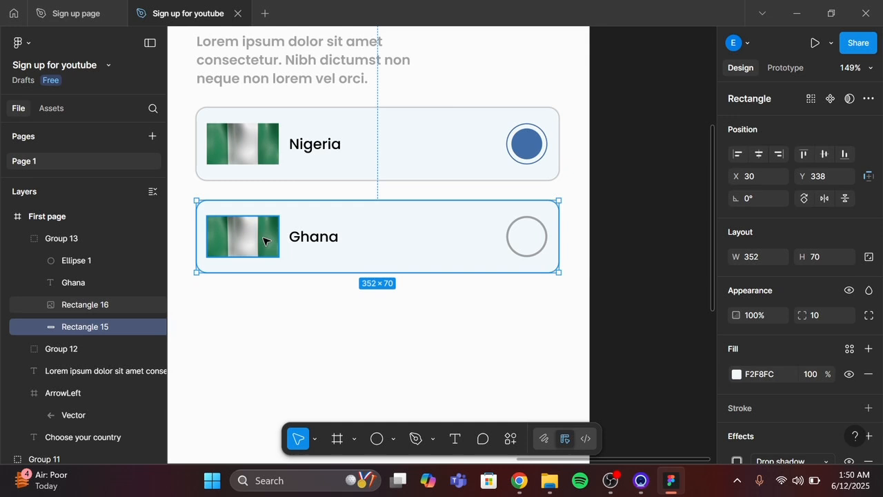
# Step: Replace the image fill of the Ghana card's flag rectangle with the red-yellow-green flag photo found by searching Unsplash for "Ghana flag"
pyautogui.click(264, 241)
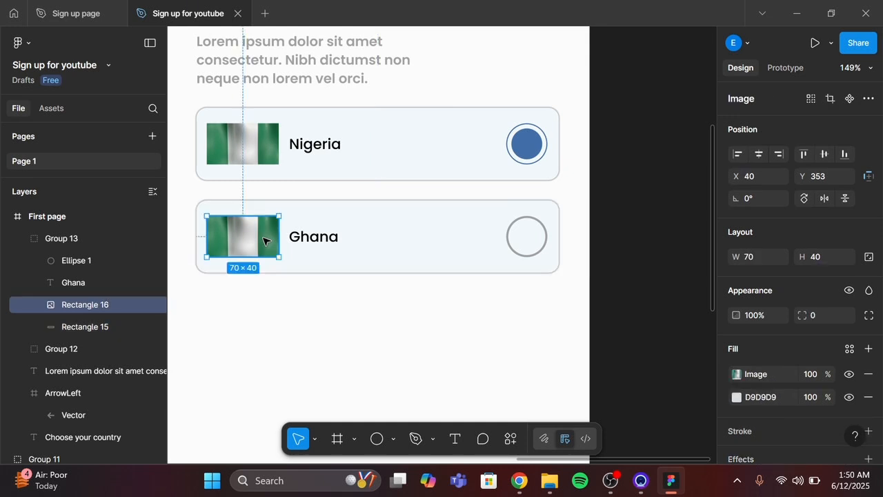
pyautogui.rightClick(265, 240)
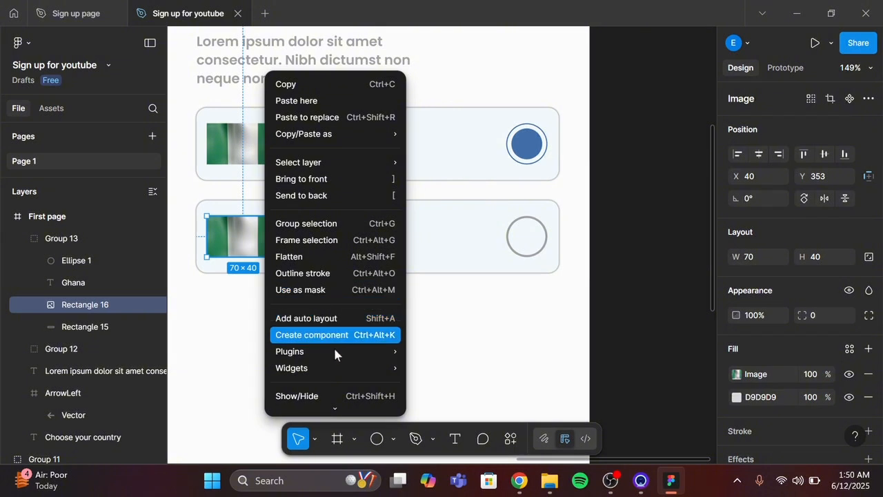
pyautogui.moveTo(347, 353)
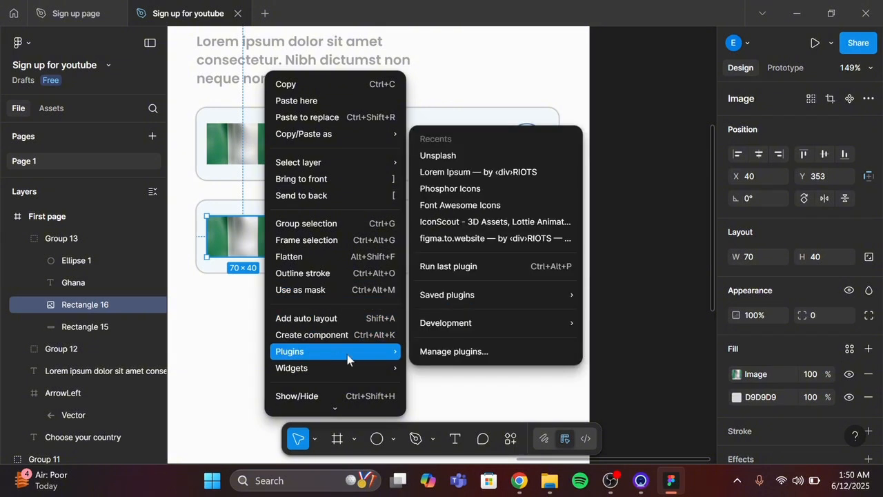
pyautogui.click(458, 158)
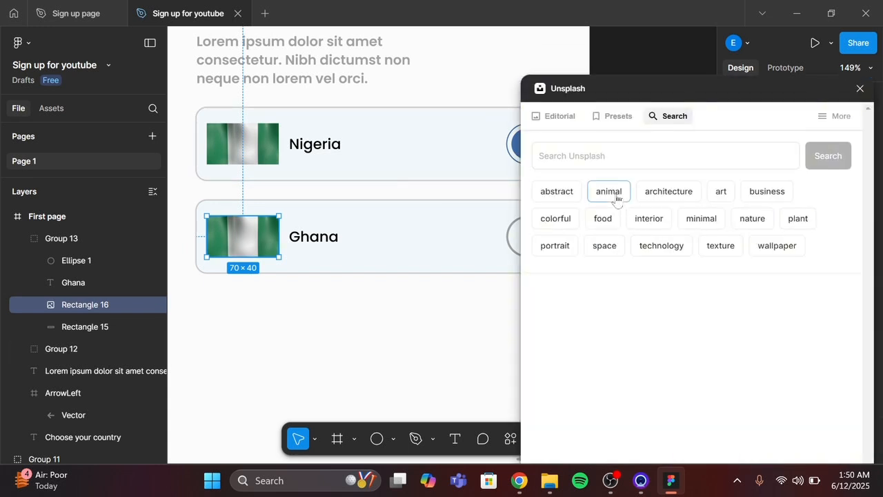
pyautogui.click(607, 156)
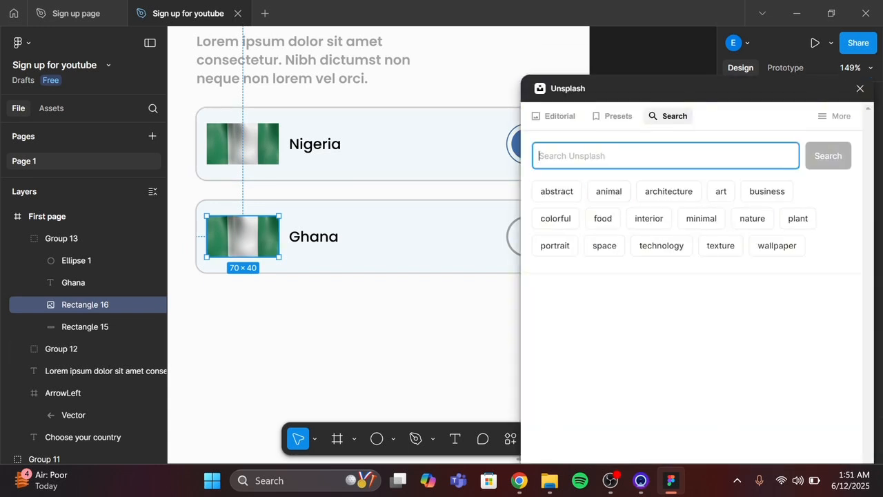
pyautogui.write('Ghana flag')
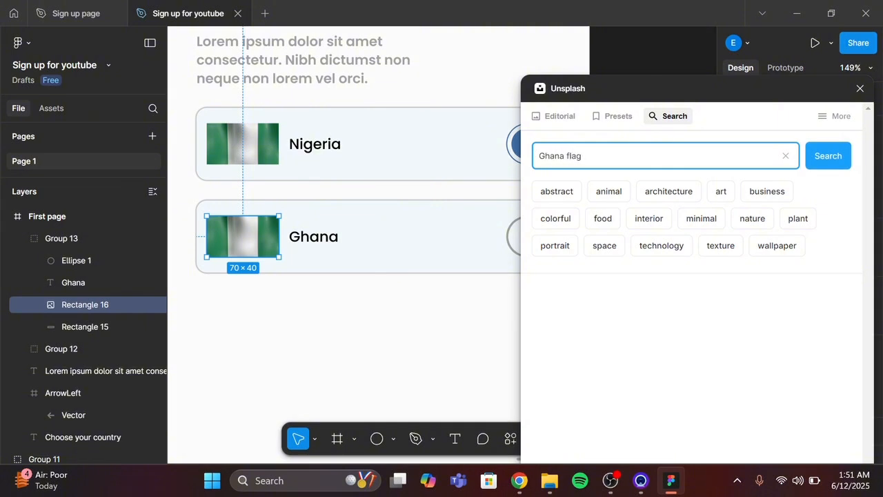
pyautogui.press('Return')
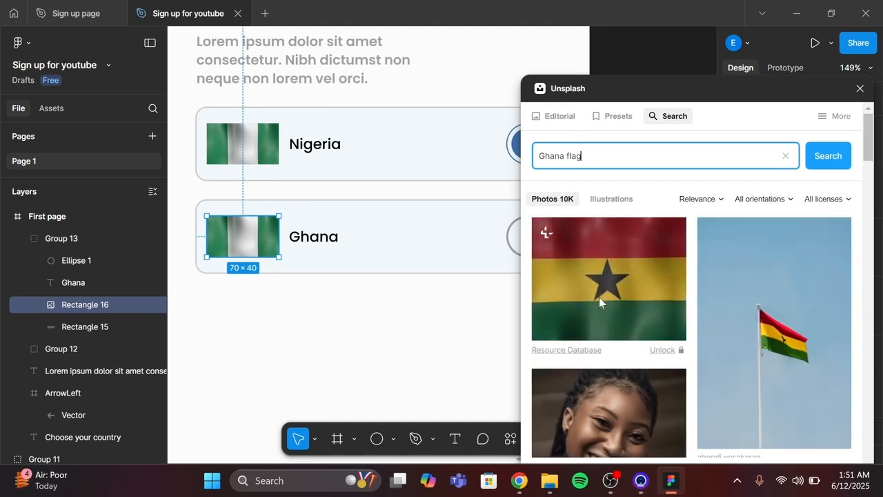
pyautogui.click(599, 298)
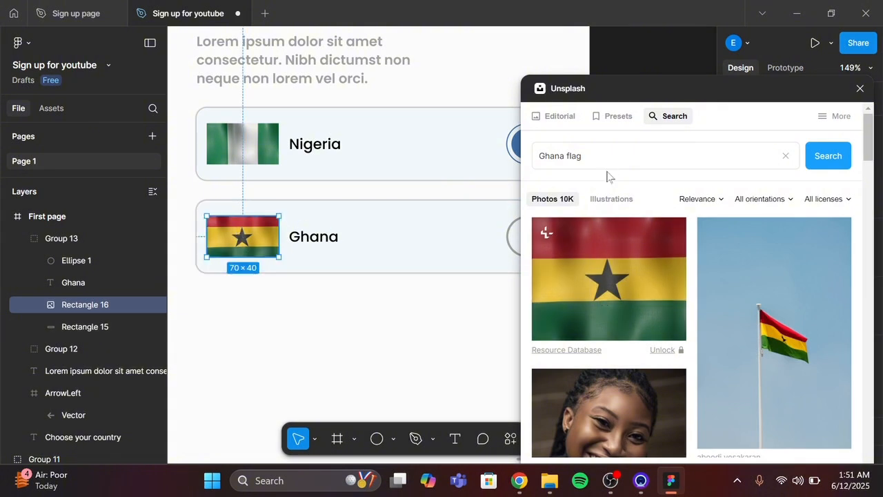
pyautogui.click(861, 89)
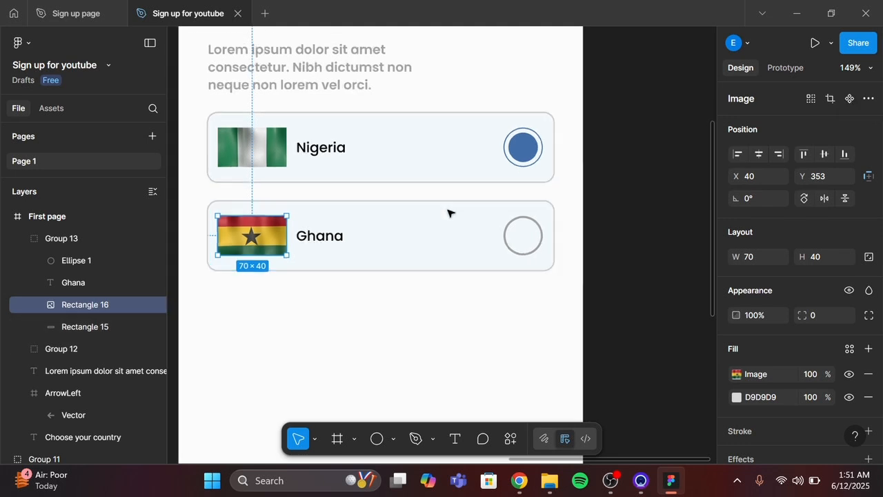
# Step: Duplicate the Ghana card repeatedly down the frame at even spacing and delete the lowest copy, keeping four duplicates
pyautogui.scroll(-5, 450, 212)
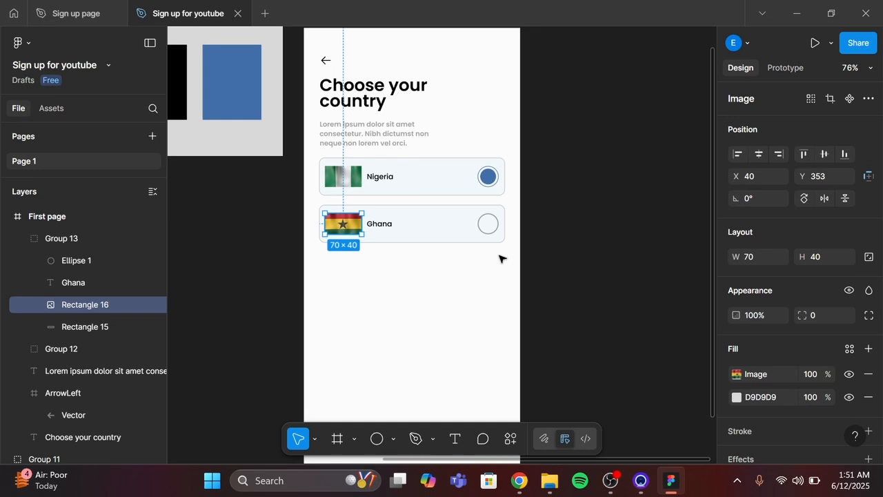
pyautogui.scroll(-3, 499, 259)
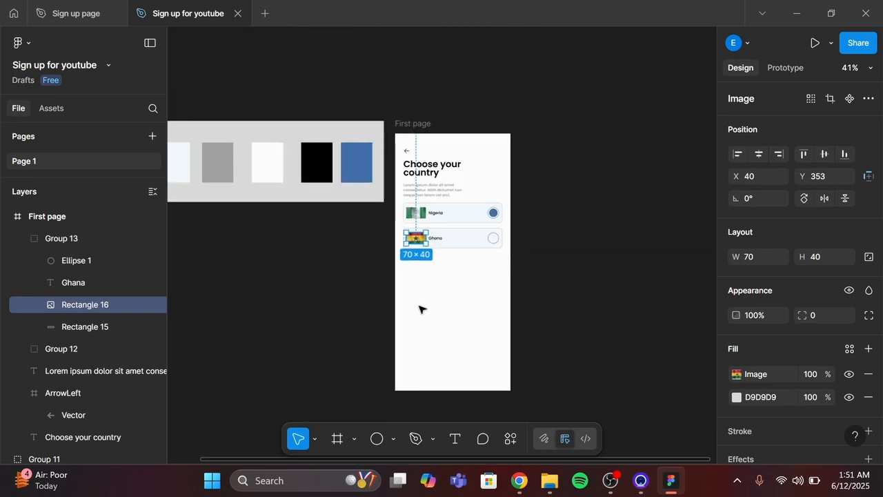
pyautogui.scroll(3, 469, 258)
pyautogui.moveTo(491, 227); pyautogui.dragTo(490, 269)
pyautogui.hotkey('ctrl', 'd')
pyautogui.hotkey('ctrl', 'd')
pyautogui.hotkey('ctrl', 'd')
pyautogui.hotkey('ctrl', 'd')
pyautogui.scroll(-1, 487, 276)
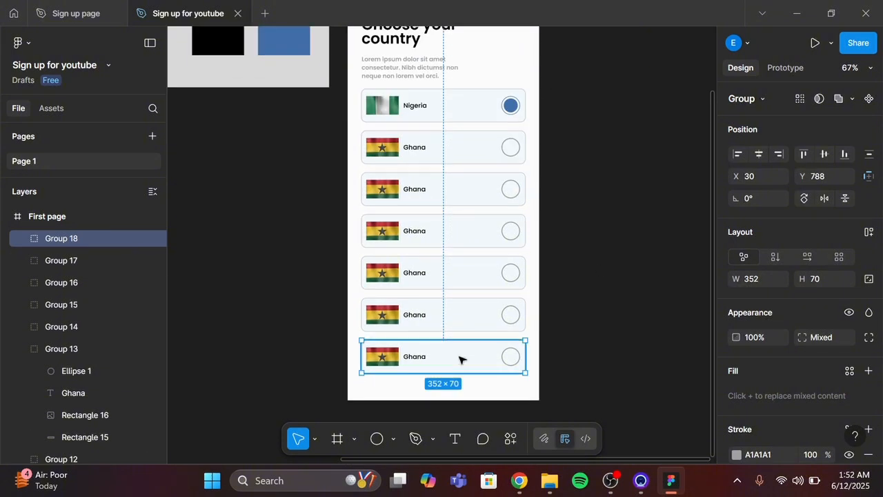
pyautogui.press('Delete')
# Step: Rename the first duplicated card's label to Canada and fill its flag rectangle with an Unsplash photo found by searching "canada flag"
pyautogui.scroll(3, 438, 207)
pyautogui.doubleClick(402, 179)
pyautogui.write('Canada')
pyautogui.rightClick(353, 180)
pyautogui.write('canada flag')
# Step: Rename the card below Canada to "United States" and fill its flag rectangle with an Unsplash photo from a "united states flag" search
pyautogui.doubleClick(402, 243)
pyautogui.write('United ')
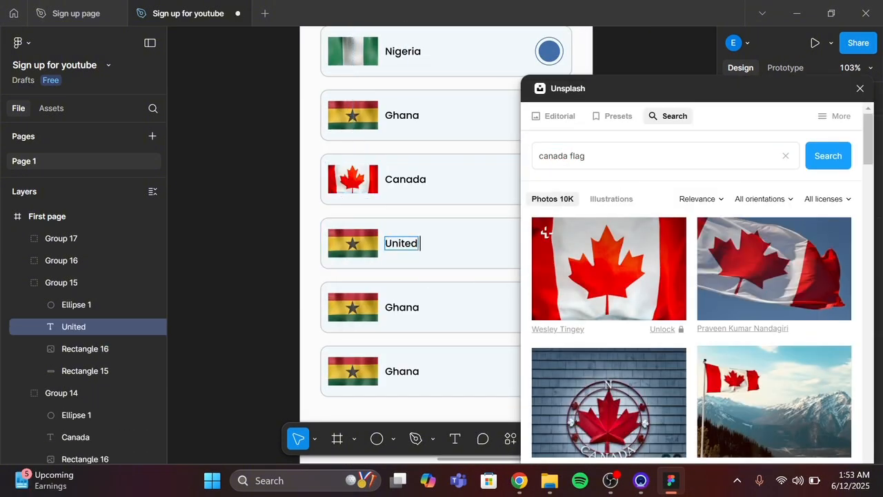
pyautogui.write('States')
pyautogui.click(353, 243)
pyautogui.doubleClick(553, 156)
pyautogui.write('united states')
pyautogui.click(609, 269)
# Step: Rename the card below United States to "United kingdom" and fill its flag rectangle with an Unsplash photo from a "united kingdom flag" search
pyautogui.doubleClick(407, 308)
pyautogui.write('United kingdom')
pyautogui.click(352, 307)
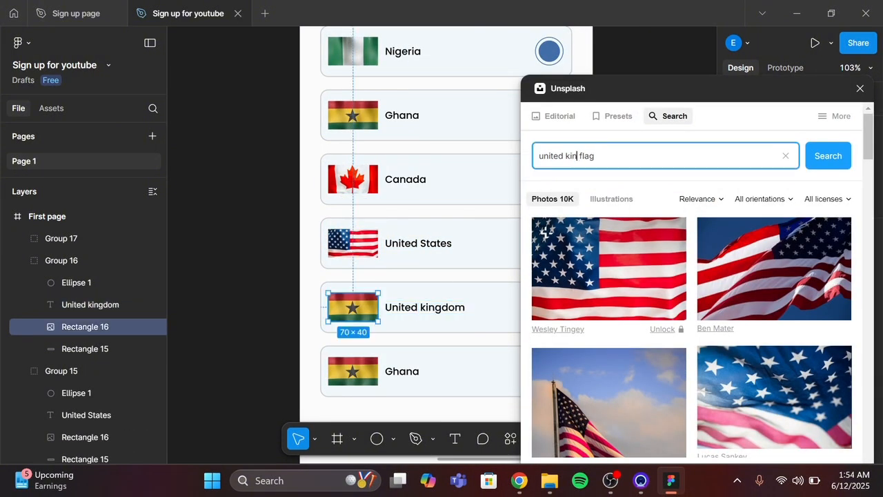
pyautogui.write('gdom')
# Step: Rename the last card to Brazil, fill its flag rectangle with an Unsplash "brazil flag" photo, and clear the selection
pyautogui.doubleClick(403, 371)
pyautogui.write('Brazil')
pyautogui.click(352, 371)
pyautogui.write('brazil')
pyautogui.click(609, 268)
pyautogui.click(860, 88)
pyautogui.scroll(-3, 540, 261)
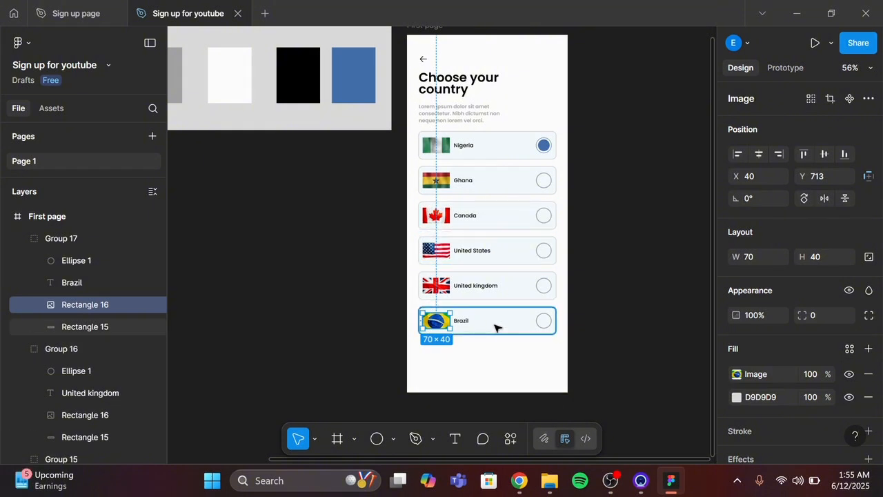
pyautogui.click(496, 361)
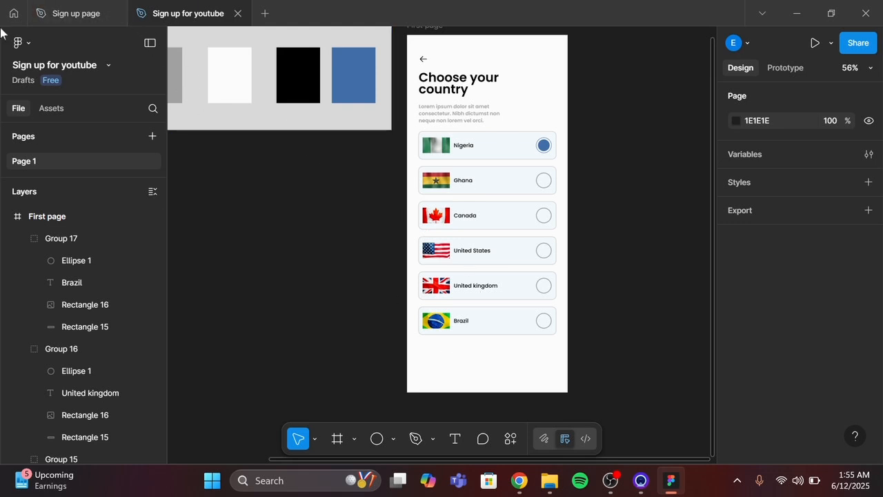
# Step: Check the reference design in the "Sign up page" file and show the 5-column layout guide on the First page frame
pyautogui.click(49, 6)
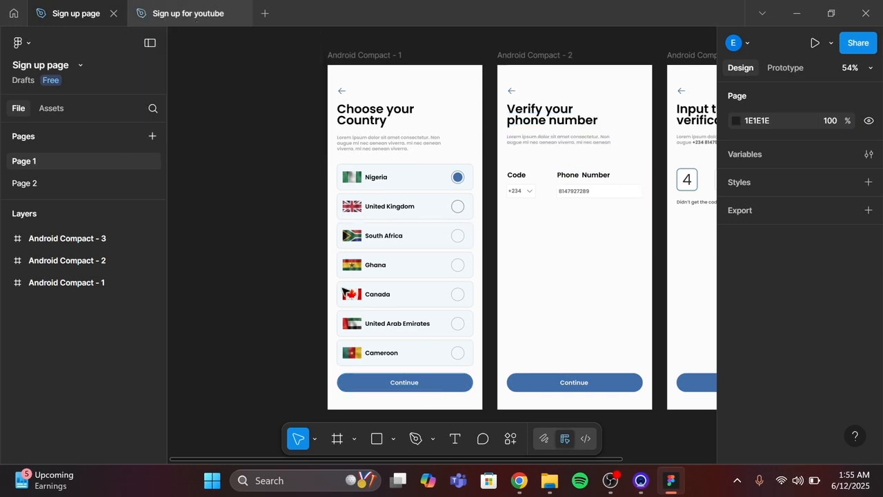
pyautogui.click(162, 13)
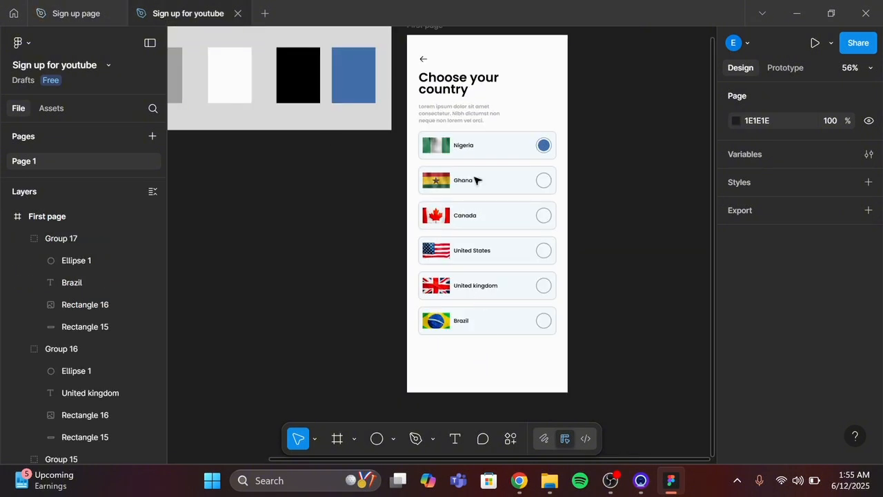
pyautogui.click(419, 29)
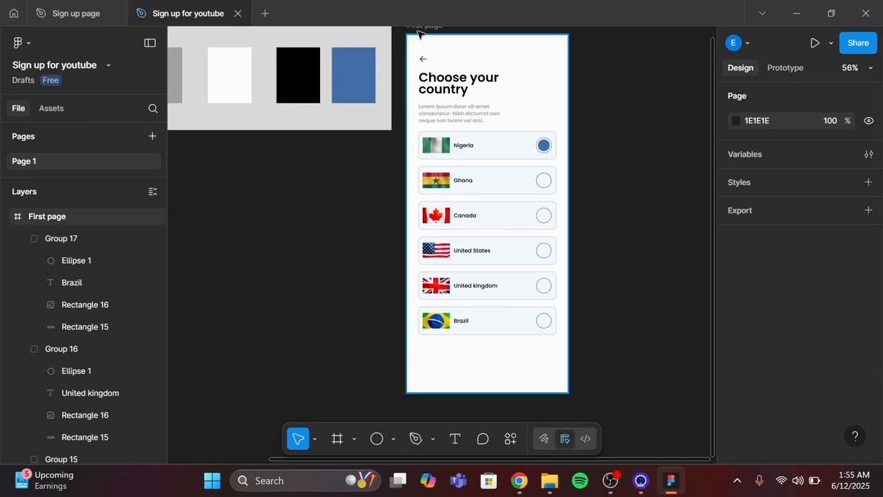
pyautogui.click(419, 29)
pyautogui.scroll(5, 420, 33)
pyautogui.scroll(-3, 421, 35)
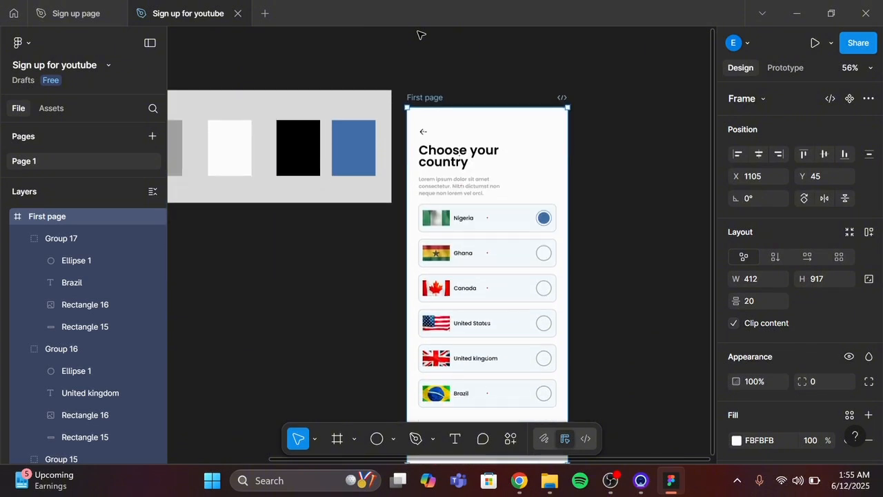
pyautogui.scroll(-2, 421, 34)
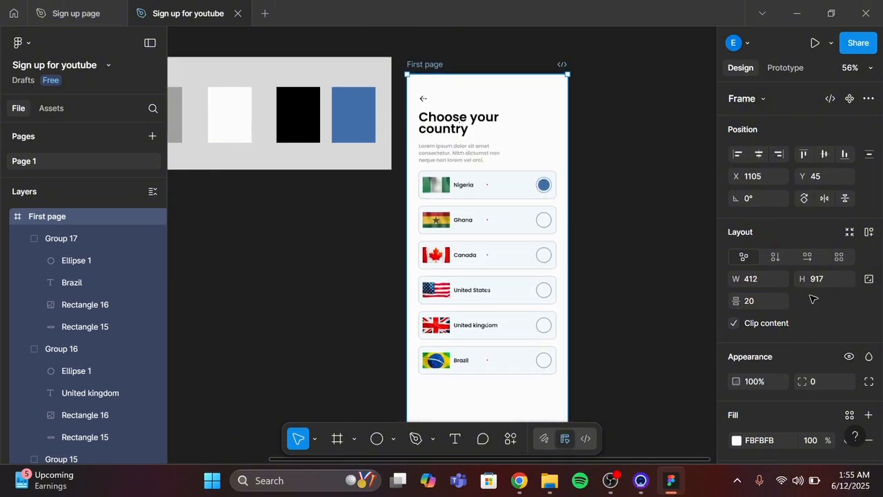
pyautogui.scroll(-5, 823, 349)
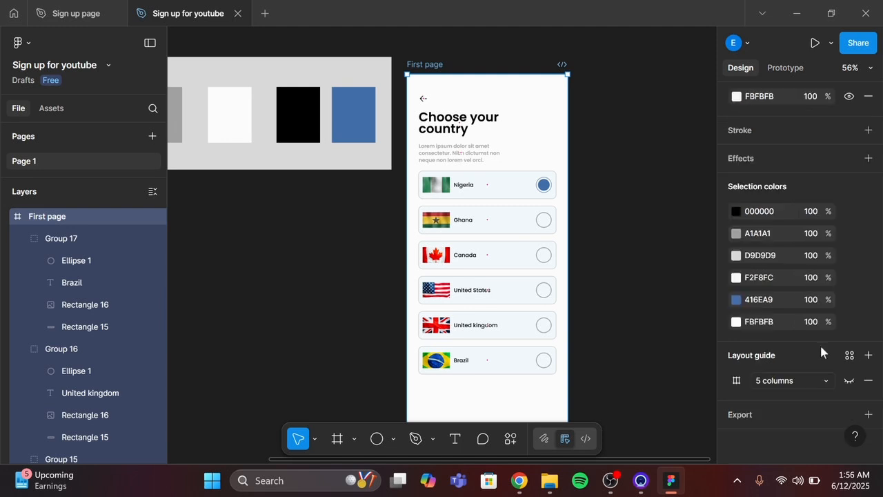
pyautogui.click(849, 380)
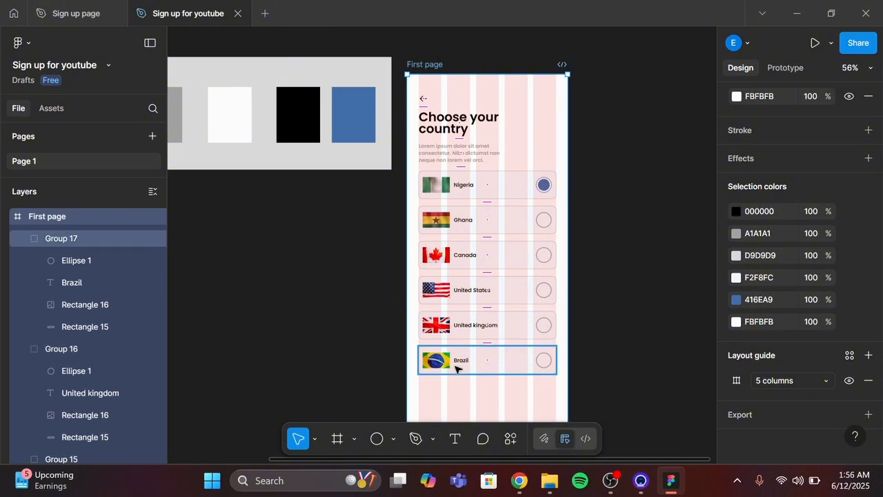
# Step: Draw a rectangle below the Brazil card, fit it to the outer layout columns at 352 wide, and set its height to 50
pyautogui.scroll(-4, 467, 384)
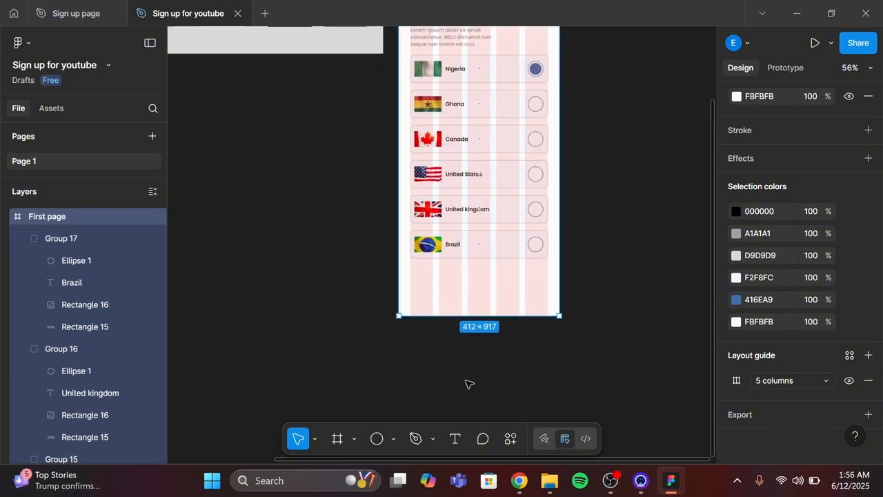
pyautogui.click(393, 439)
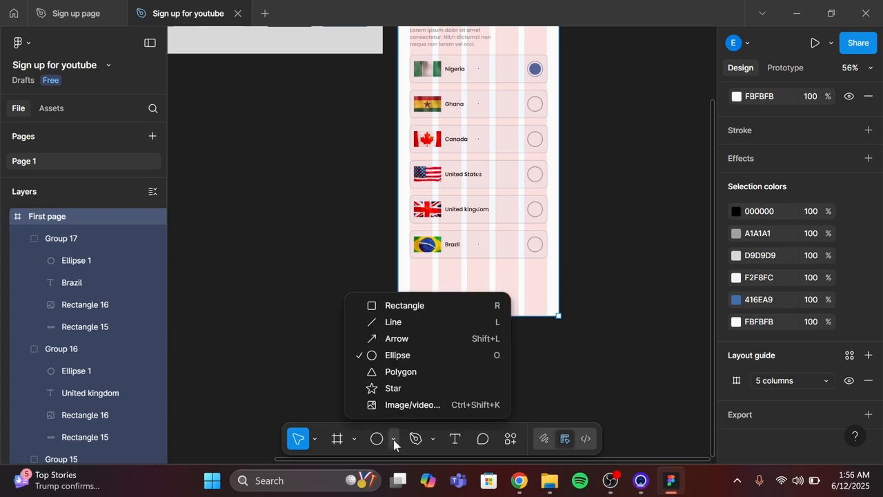
pyautogui.click(410, 308)
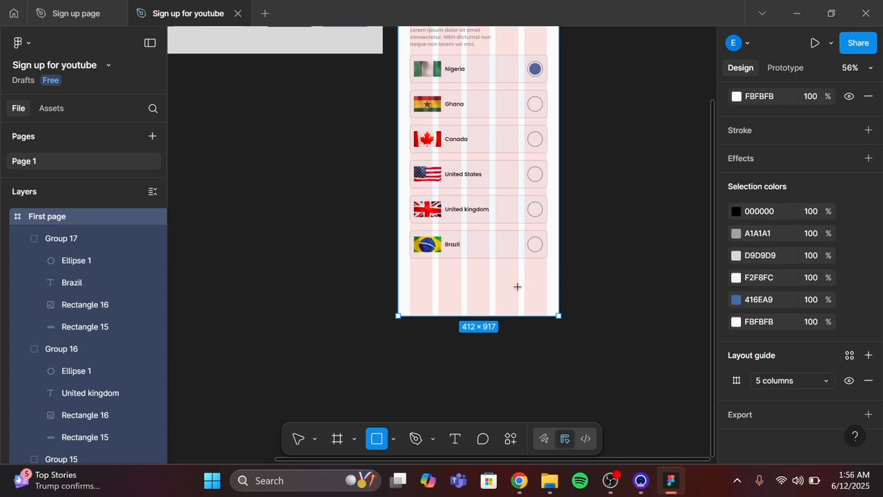
pyautogui.moveTo(418, 281); pyautogui.dragTo(550, 297)
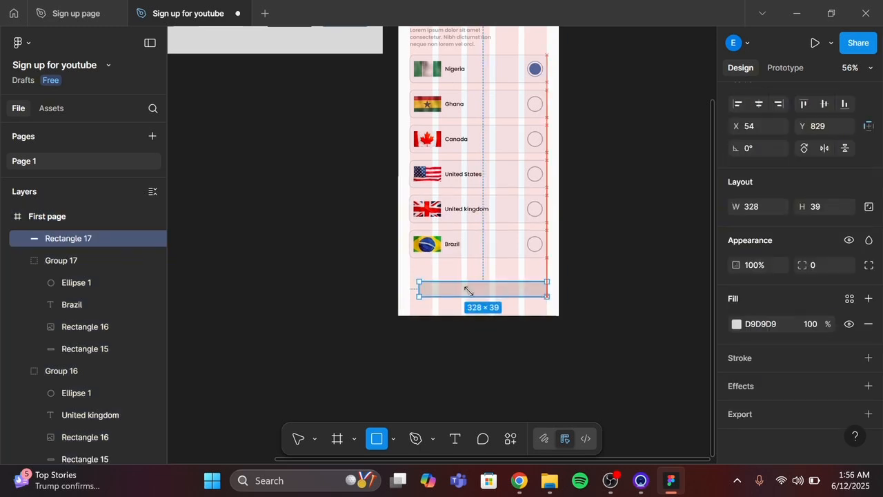
pyautogui.scroll(1, 427, 293)
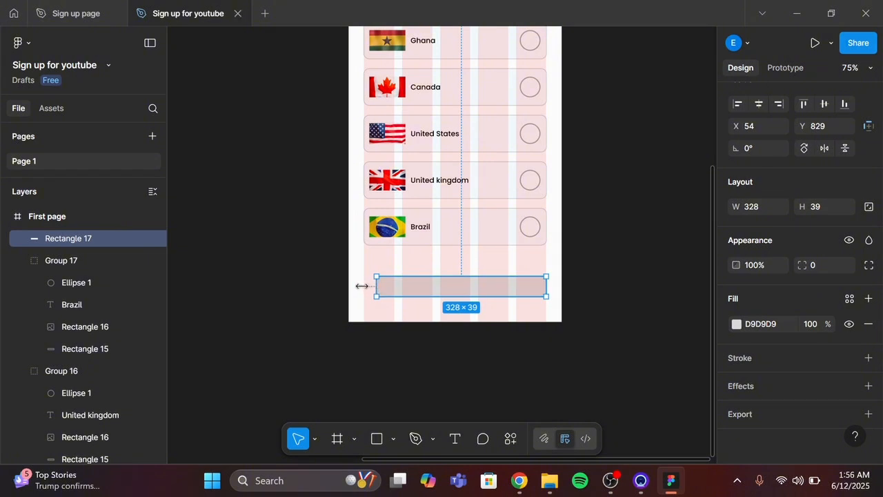
pyautogui.moveTo(358, 286); pyautogui.dragTo(363, 285)
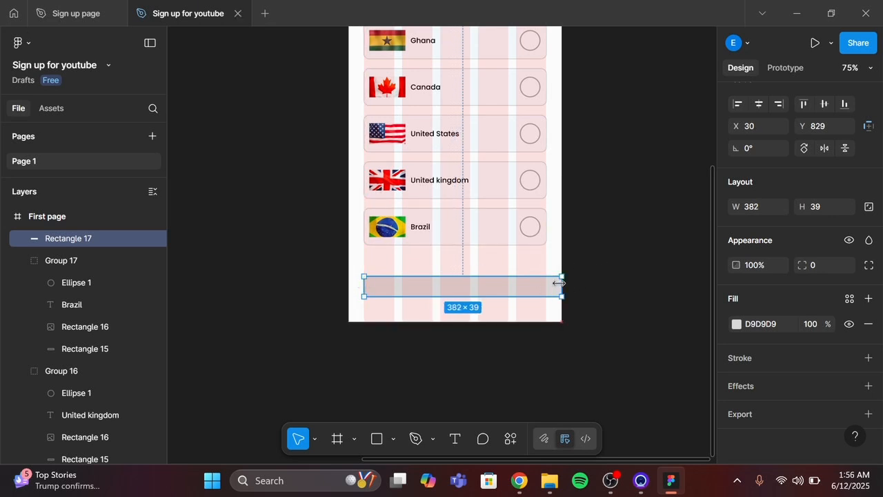
pyautogui.moveTo(552, 283); pyautogui.dragTo(547, 284)
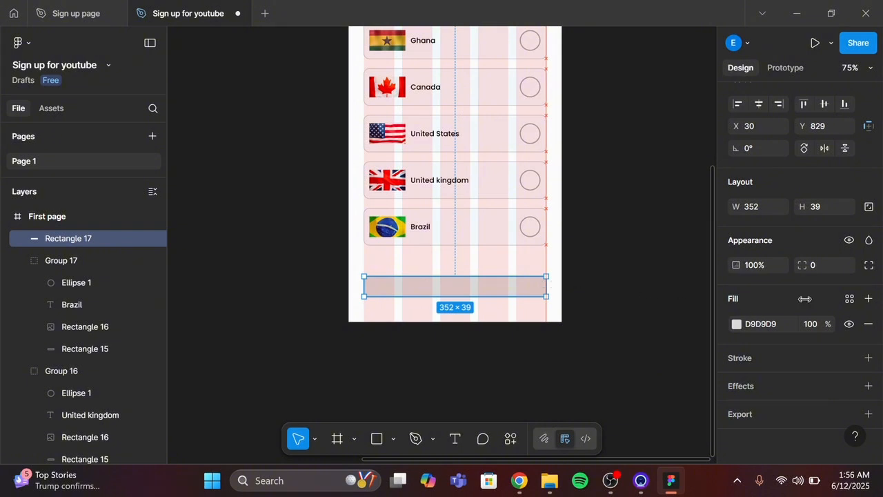
pyautogui.click(818, 214)
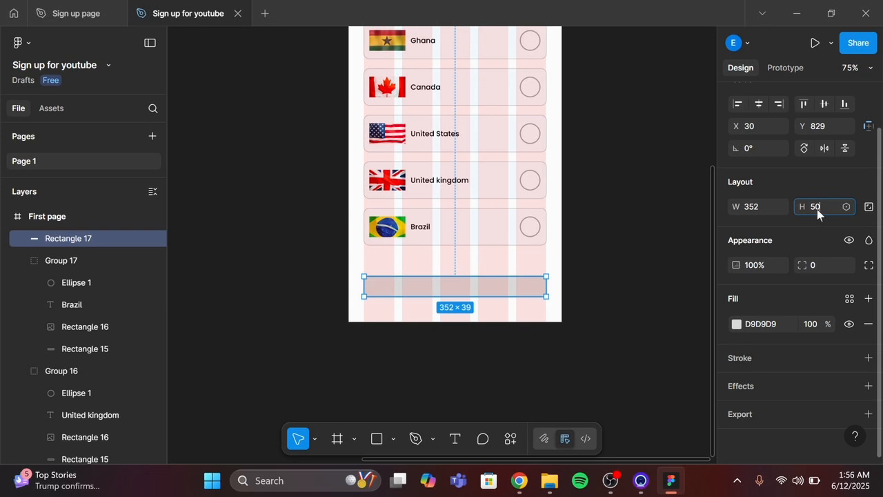
pyautogui.press('Return')
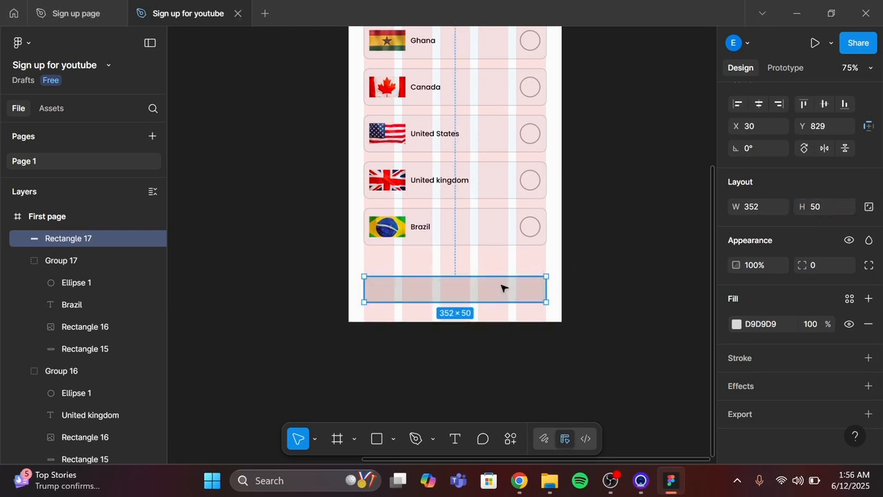
# Step: Move the grey button rectangle below the Brazil card up to Y 817, checking its distances to the frame edges
pyautogui.press('alt')
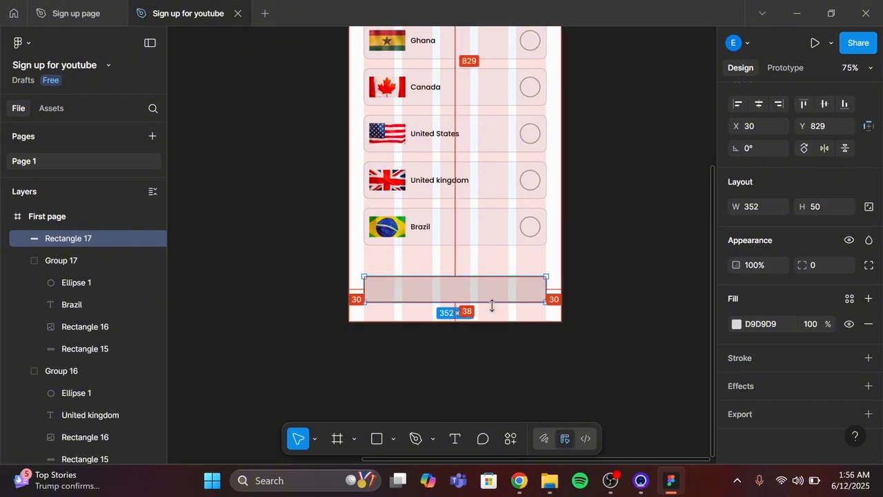
pyautogui.press('alt')
pyautogui.press('Up')
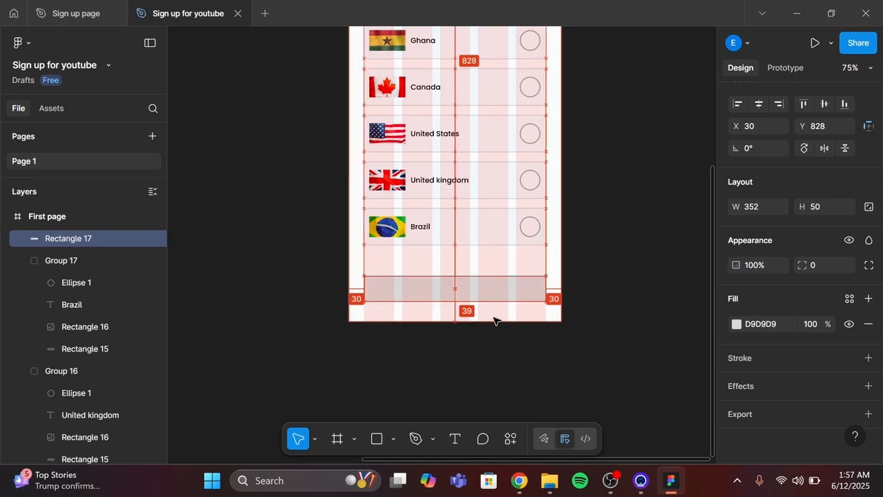
pyautogui.press('Up')
pyautogui.press('Up')
pyautogui.press('Up')
pyautogui.press('Up')
pyautogui.press('Up')
pyautogui.press('Up')
pyautogui.press('Up')
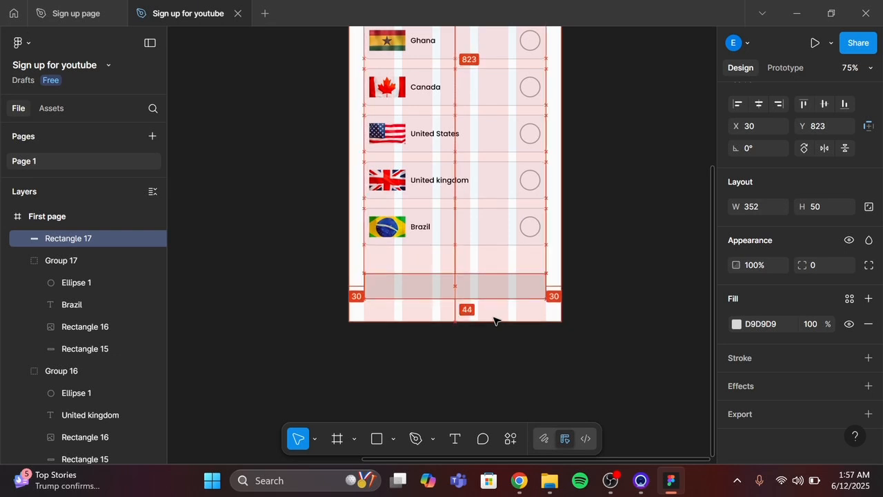
pyautogui.press('Up')
pyautogui.press('Up')
pyautogui.press('Up')
pyautogui.press('Up')
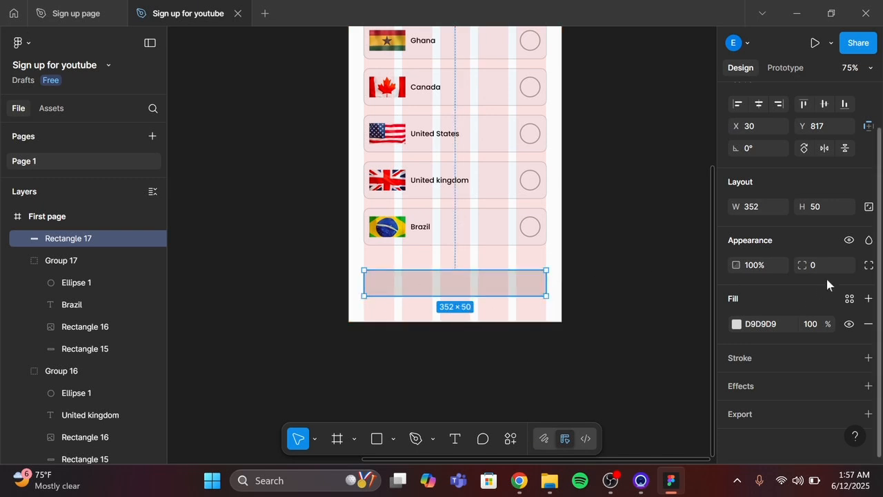
# Step: Hide the 5-column layout guide on the First page frame and clear the selection
pyautogui.scroll(6, 458, 140)
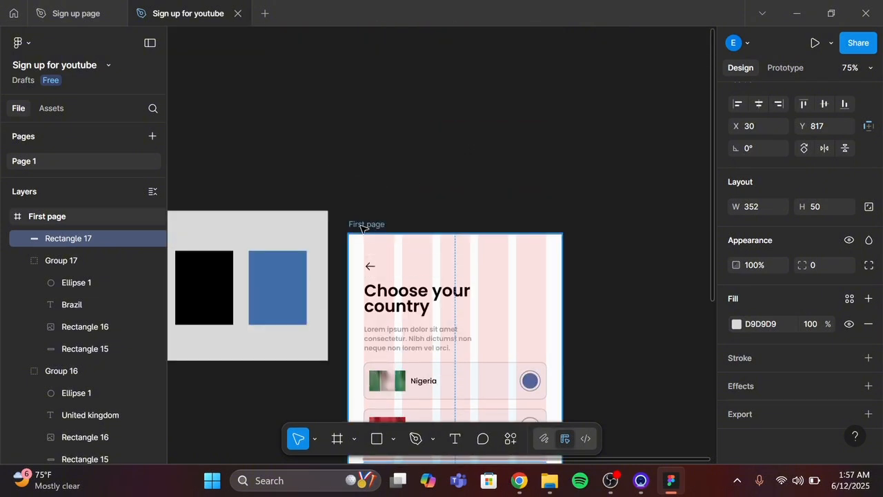
pyautogui.press('Escape')
pyautogui.scroll(-5, 787, 375)
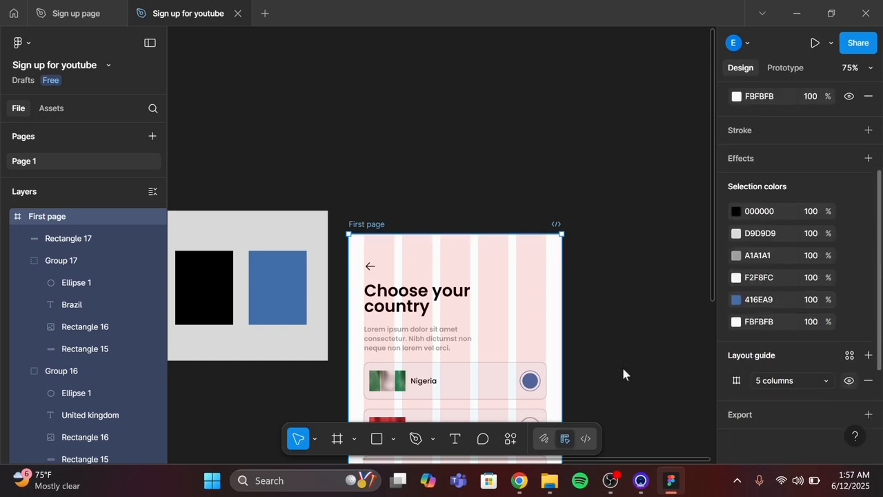
pyautogui.hotkey('ctrl', 'shift', '4')
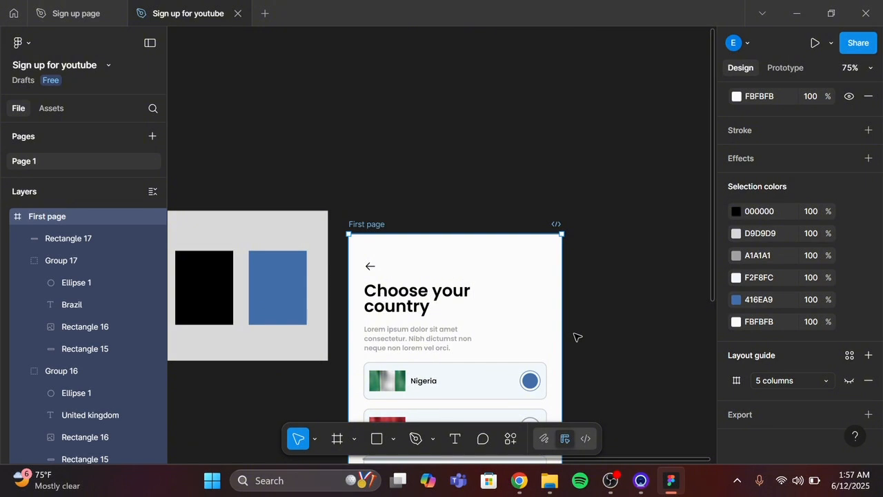
pyautogui.scroll(-1, 520, 251)
pyautogui.scroll(-4, 504, 172)
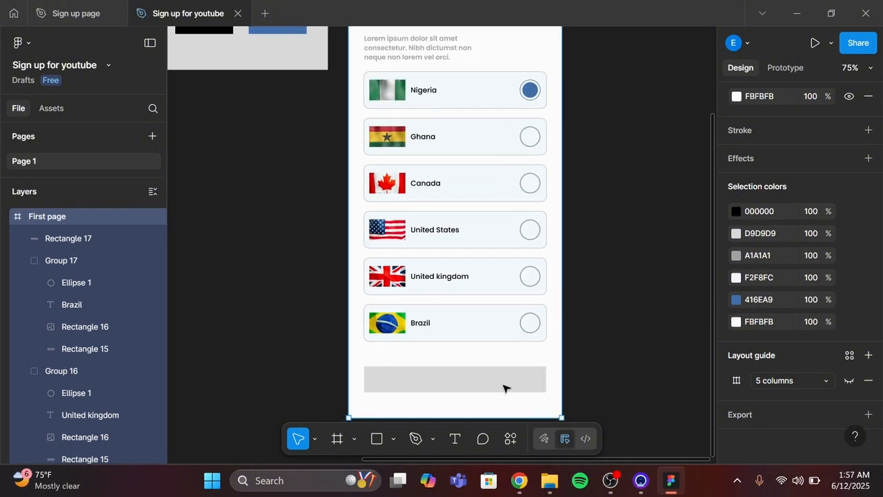
pyautogui.scroll(-1, 504, 388)
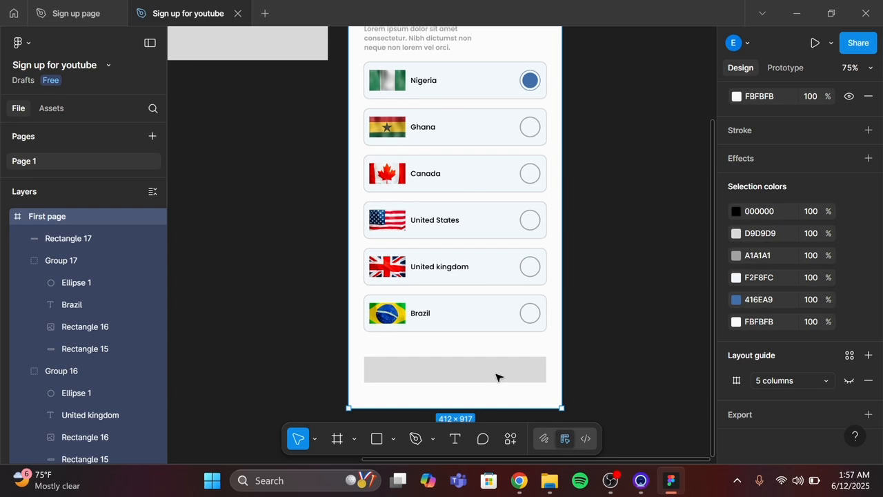
pyautogui.press('Escape')
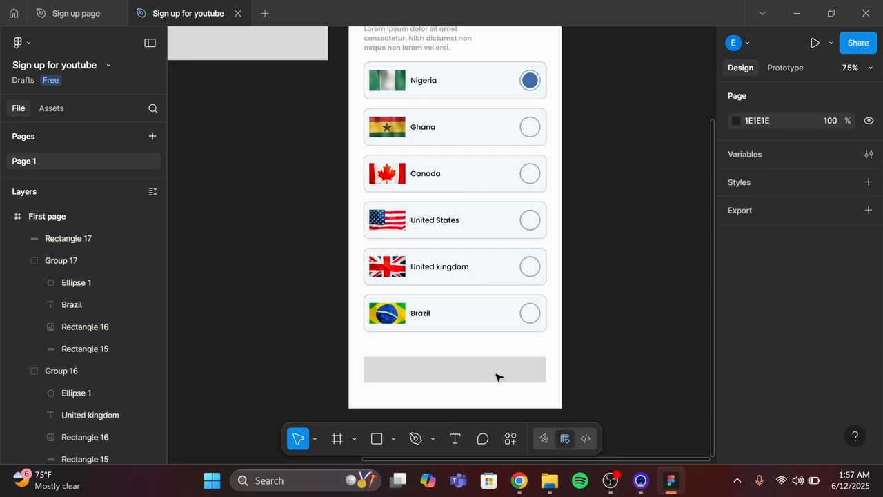
# Step: Set the corner radius of the button rectangle below the Brazil card to 100
pyautogui.click(497, 376)
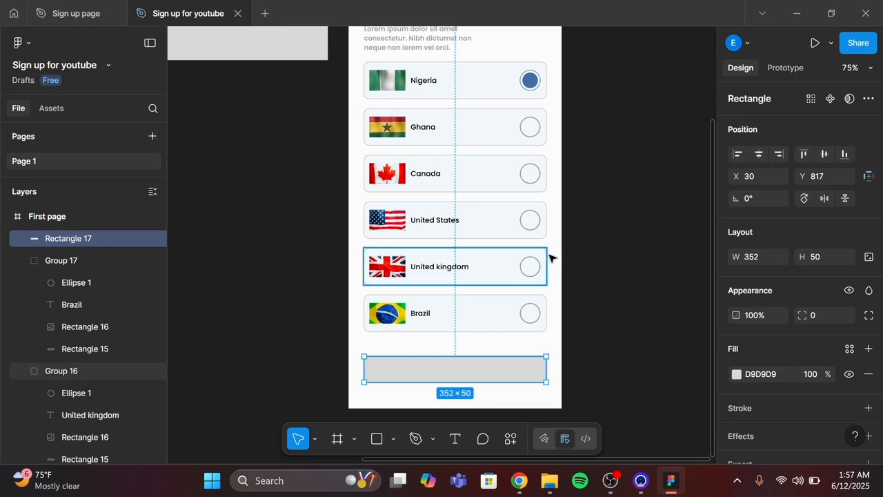
pyautogui.click(815, 319)
pyautogui.write('100')
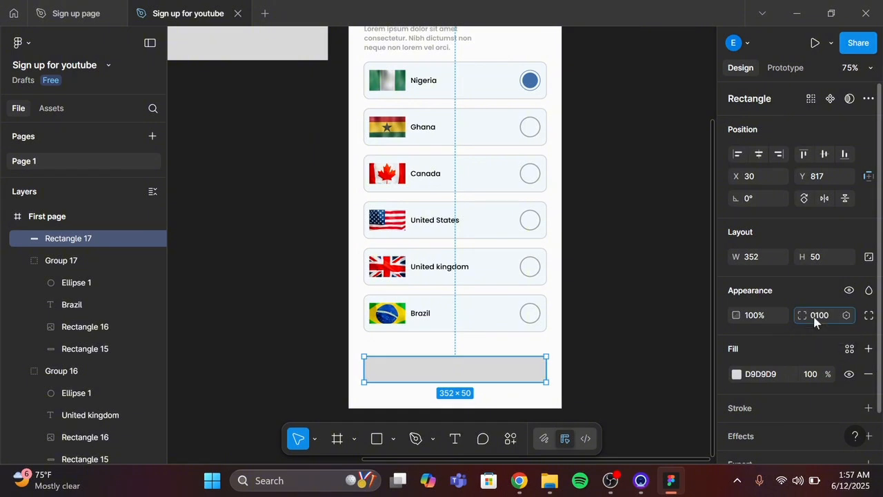
pyautogui.press('BackSpace')
pyautogui.press('BackSpace')
pyautogui.write('100')
pyautogui.press('Return')
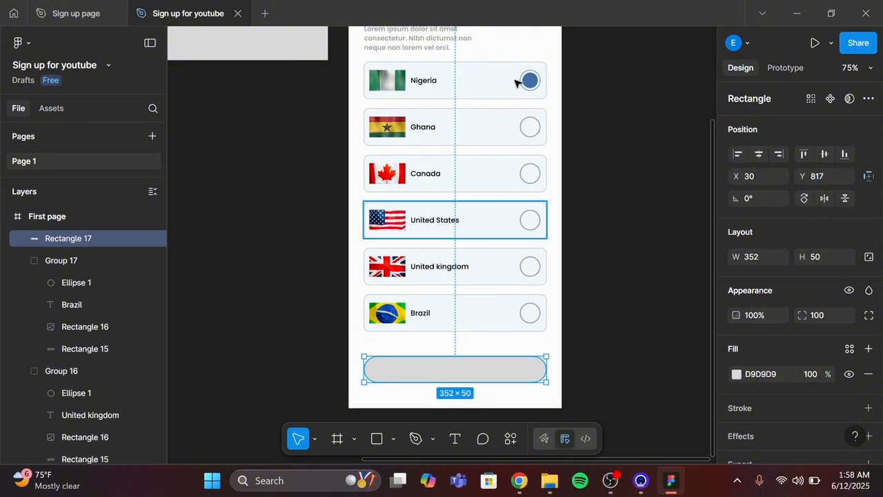
# Step: Fill the button rectangle with the blue 416EA9 sampled from the color swatch beside the First page frame
pyautogui.click(737, 374)
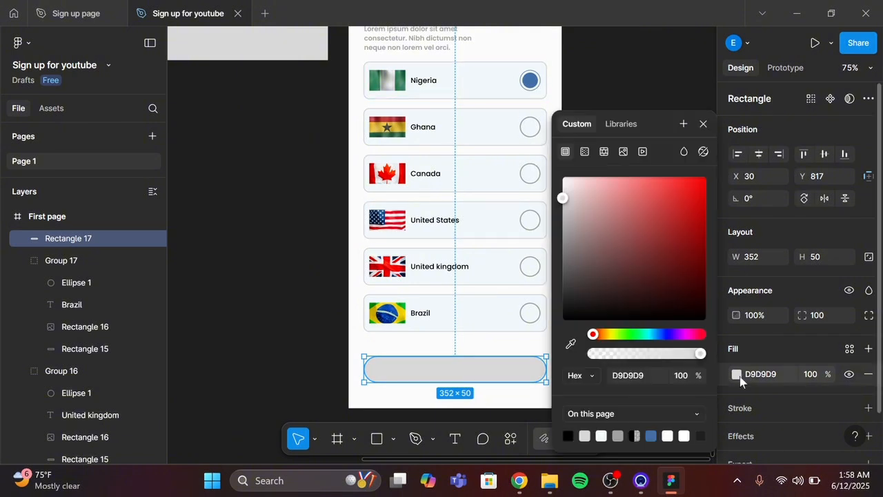
pyautogui.click(572, 345)
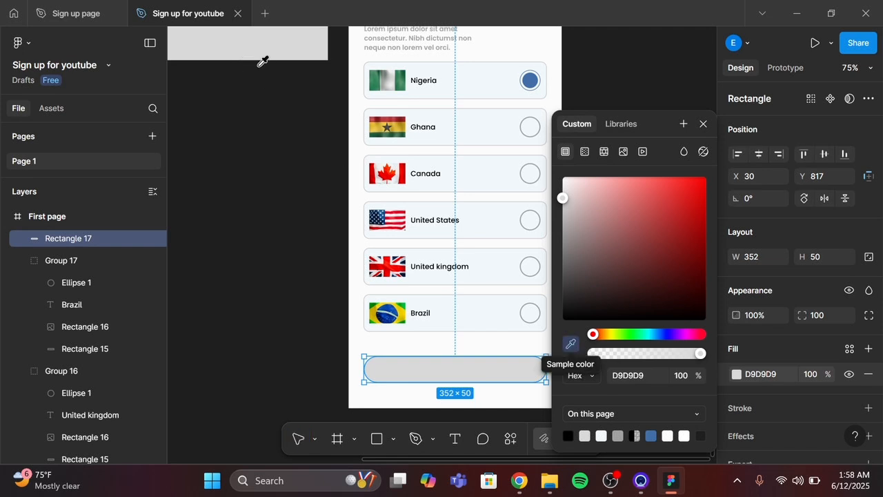
pyautogui.scroll(1, 259, 66)
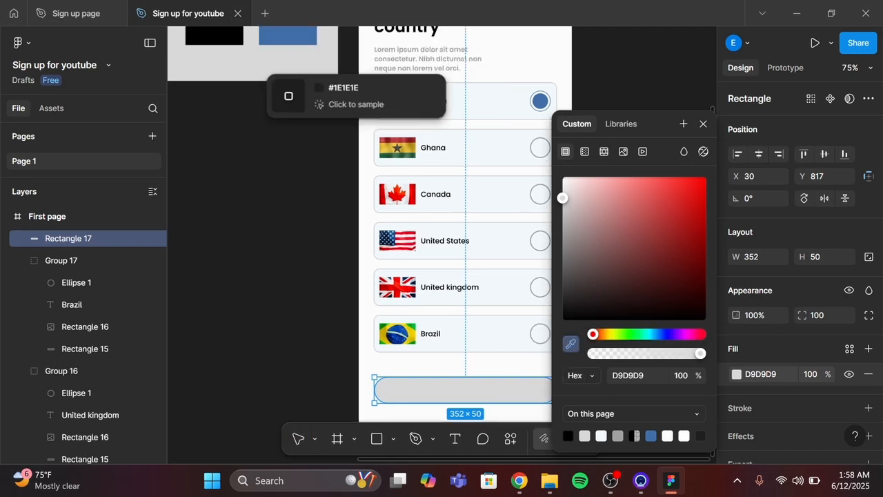
pyautogui.scroll(3, 262, 69)
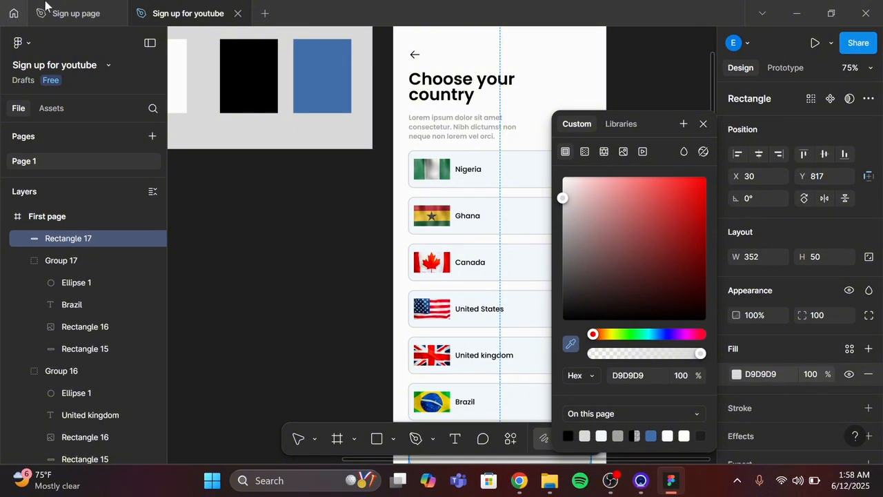
pyautogui.click(323, 74)
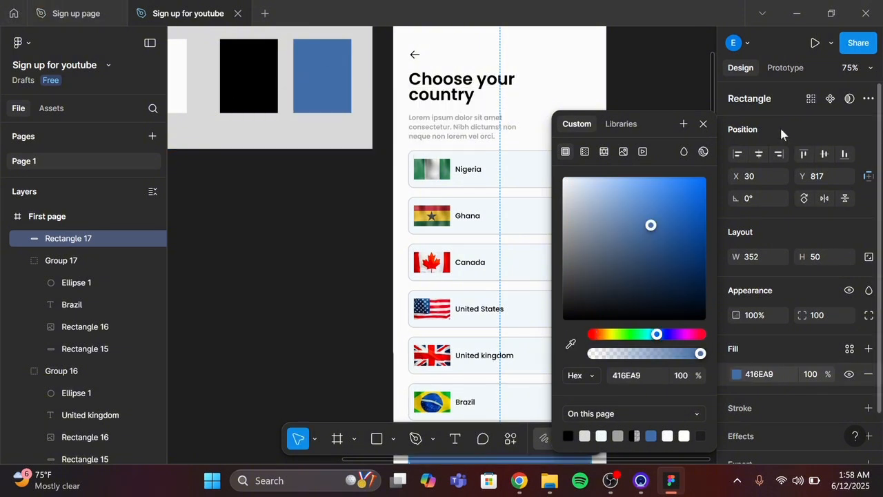
pyautogui.click(702, 124)
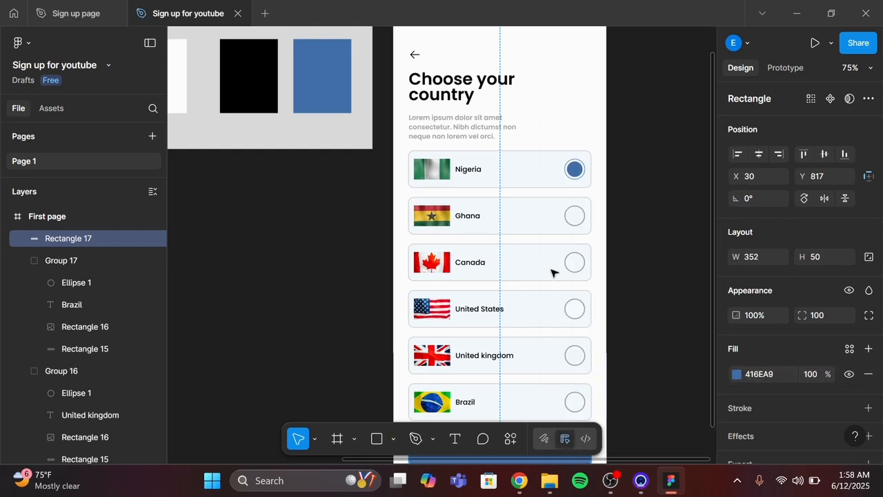
# Step: Add the text "Continue" at font size 20 on the blue button
pyautogui.scroll(-2, 551, 272)
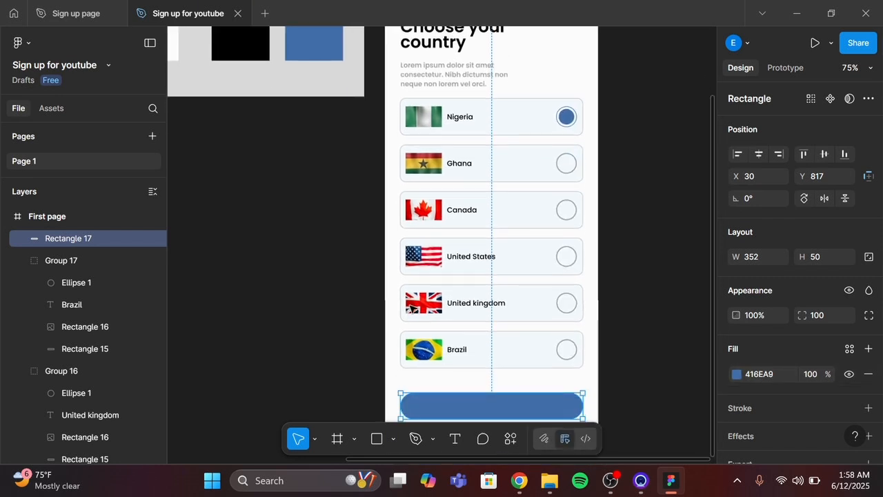
pyautogui.click(454, 440)
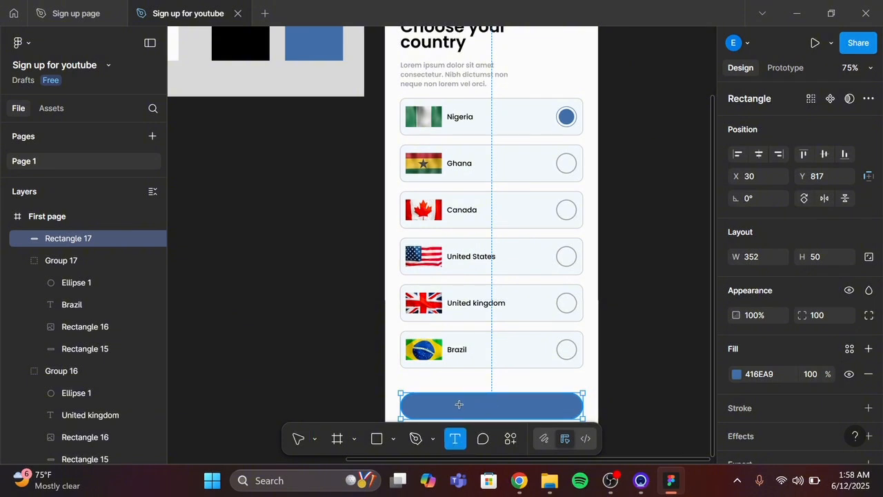
pyautogui.click(458, 405)
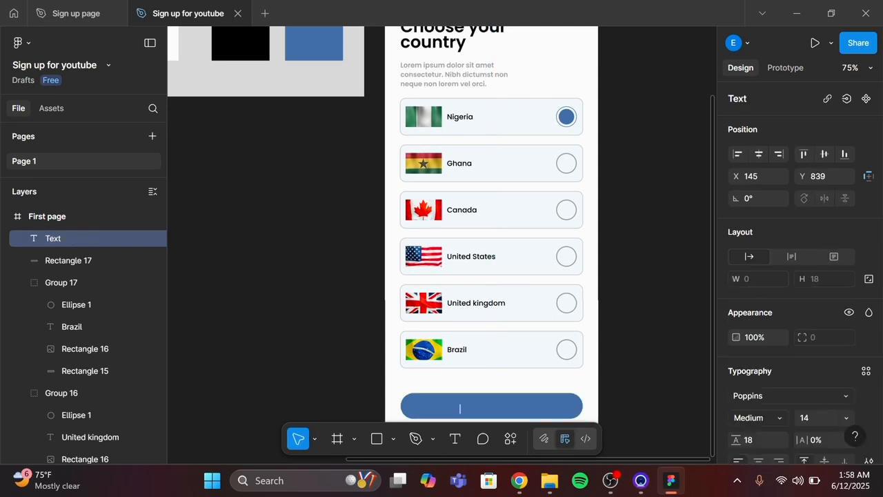
pyautogui.press('Escape')
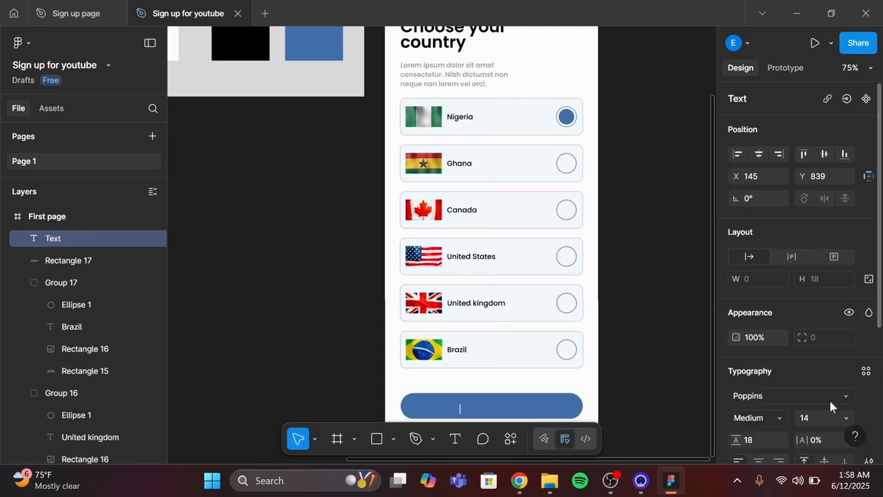
pyautogui.scroll(-2, 828, 398)
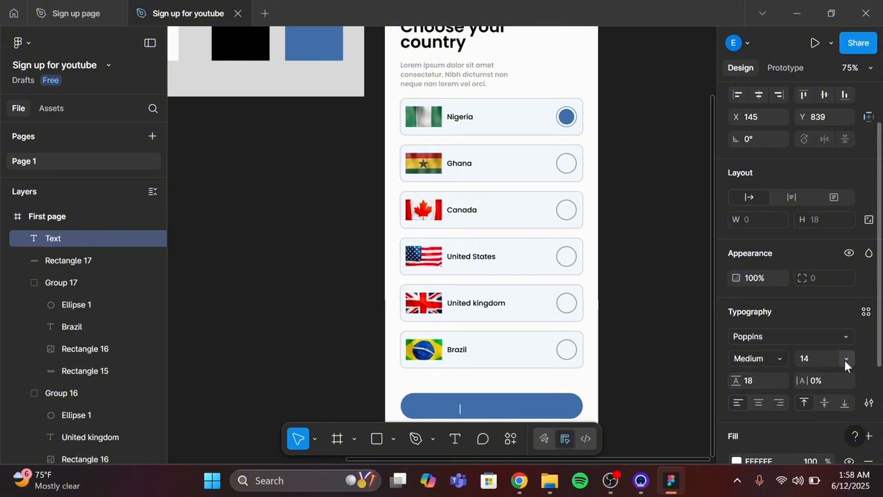
pyautogui.click(845, 359)
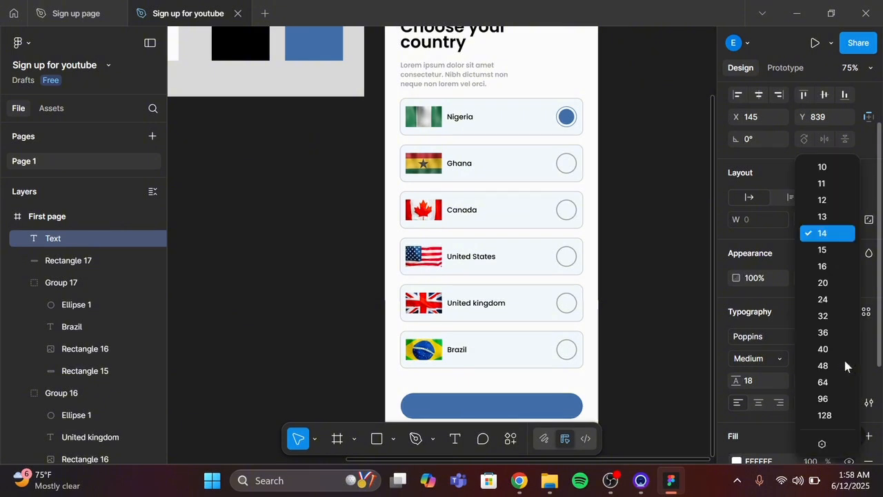
pyautogui.click(828, 283)
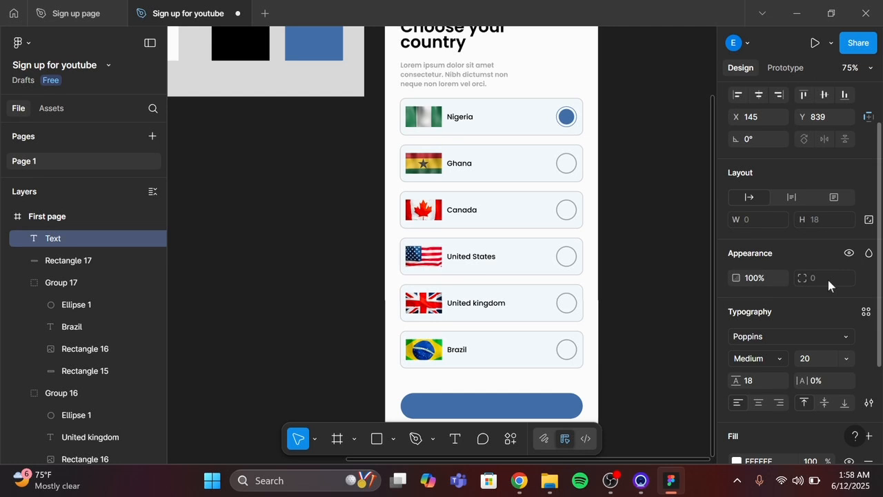
pyautogui.press('Return')
pyautogui.write('Continu')
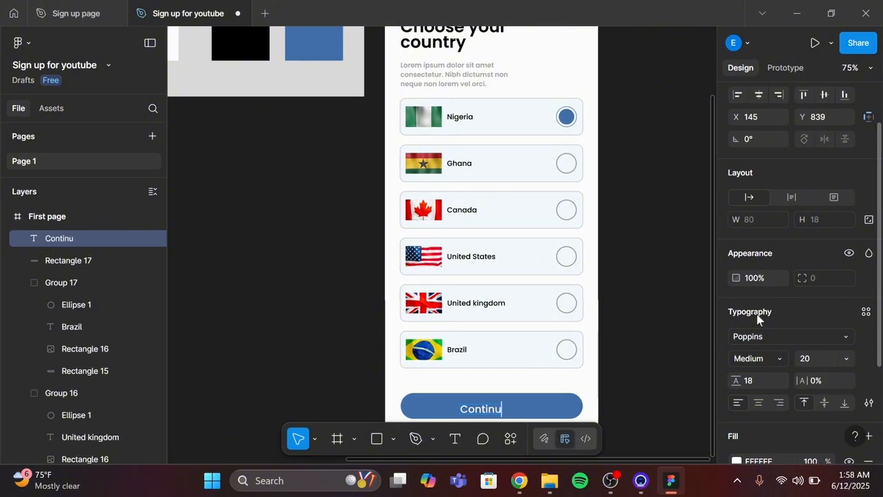
pyautogui.write('e')
pyautogui.press('Return')
pyautogui.press('BackSpace')
# Step: Set the "Continue" label's weight to SemiBold and center it on the blue button, at X 159 and Y 833
pyautogui.scroll(-5, 575, 361)
pyautogui.scroll(-1, 578, 363)
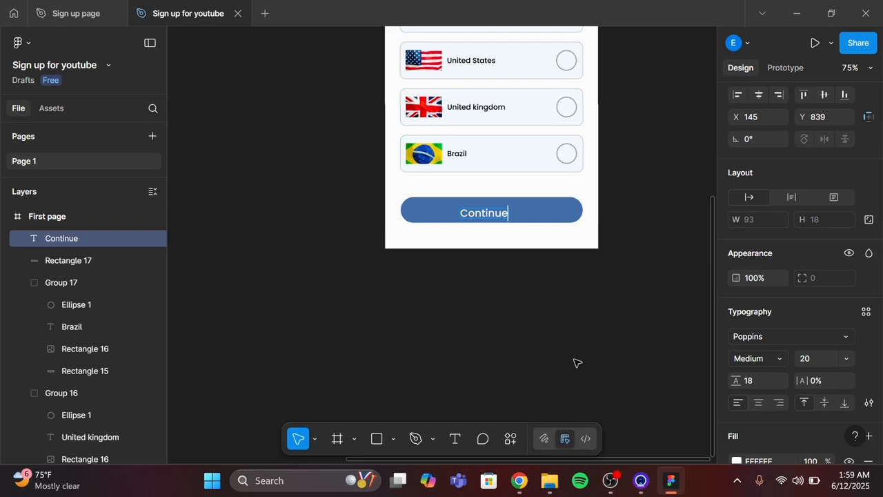
pyautogui.scroll(3, 578, 363)
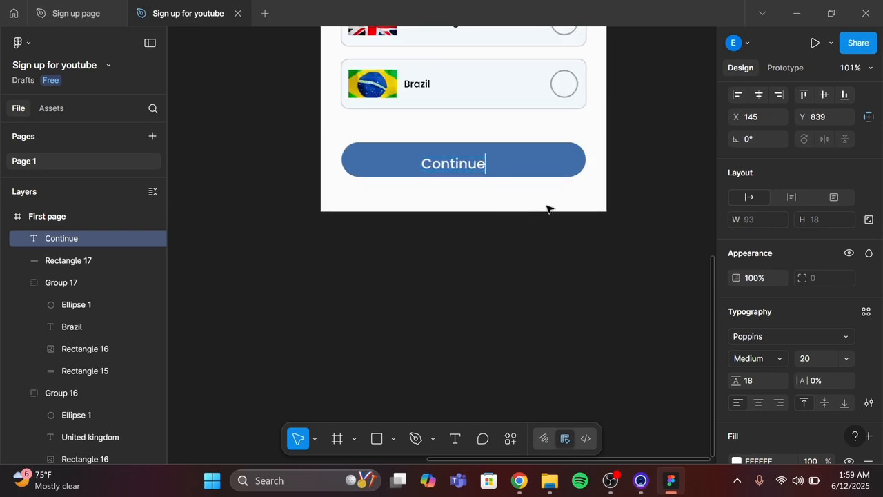
pyautogui.press('Escape')
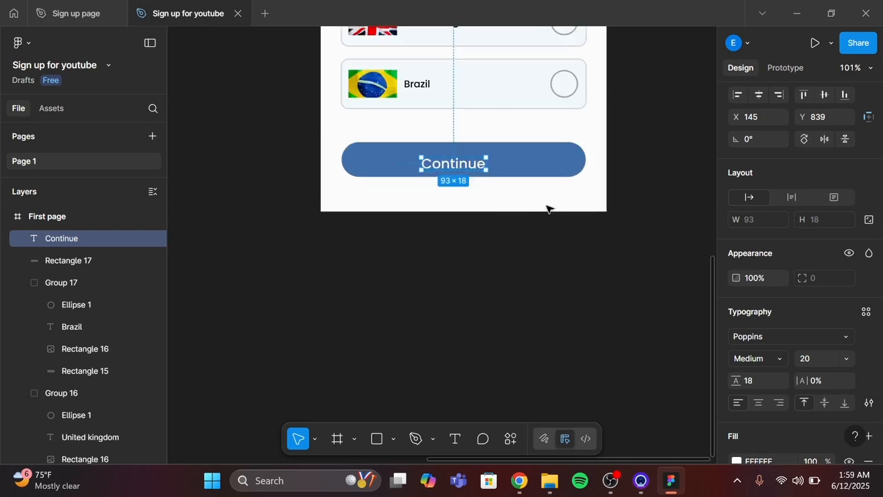
pyautogui.click(780, 357)
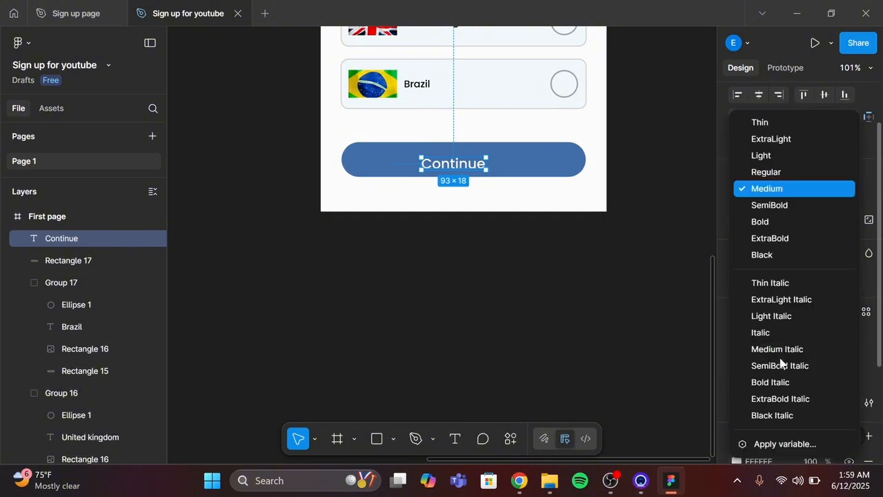
pyautogui.click(776, 208)
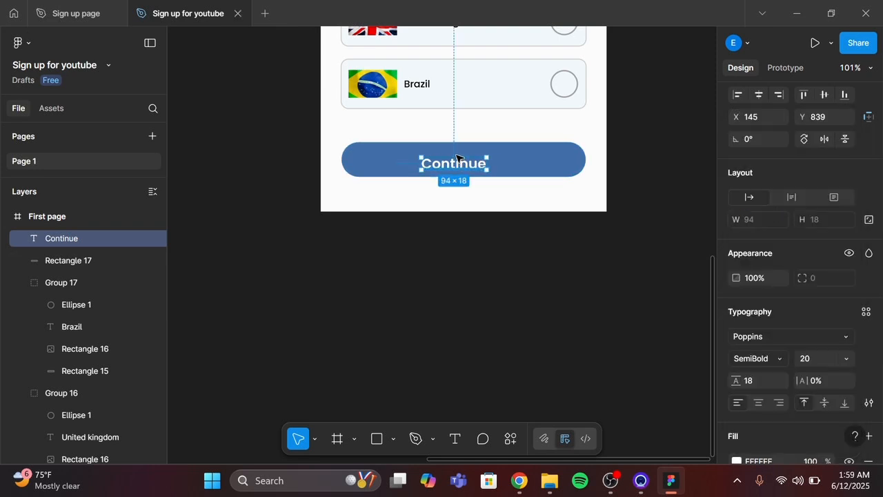
pyautogui.moveTo(458, 161)
pyautogui.mouseDown()
pyautogui.moveTo(461, 148)
pyautogui.moveTo(464, 169)
pyautogui.moveTo(492, 154)
pyautogui.moveTo(469, 161)
pyautogui.mouseUp()
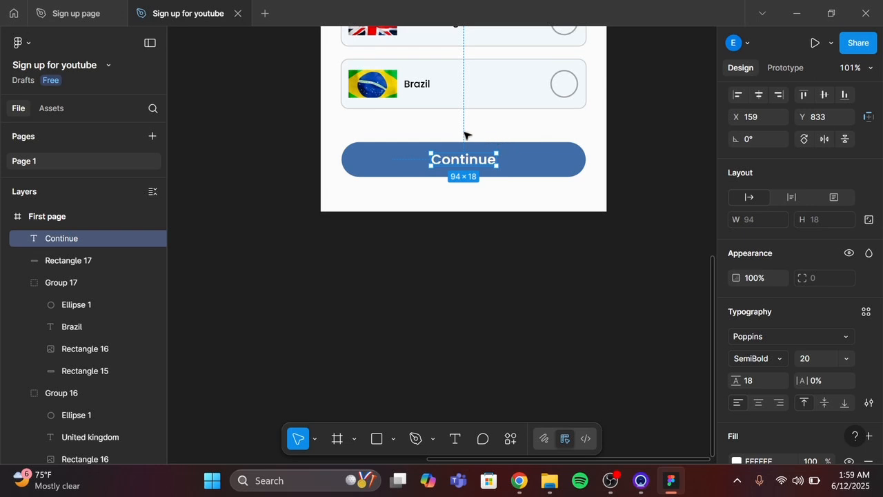
# Step: Group the "Continue" label with its blue rectangle and rename the group "Button"
pyautogui.click(442, 130)
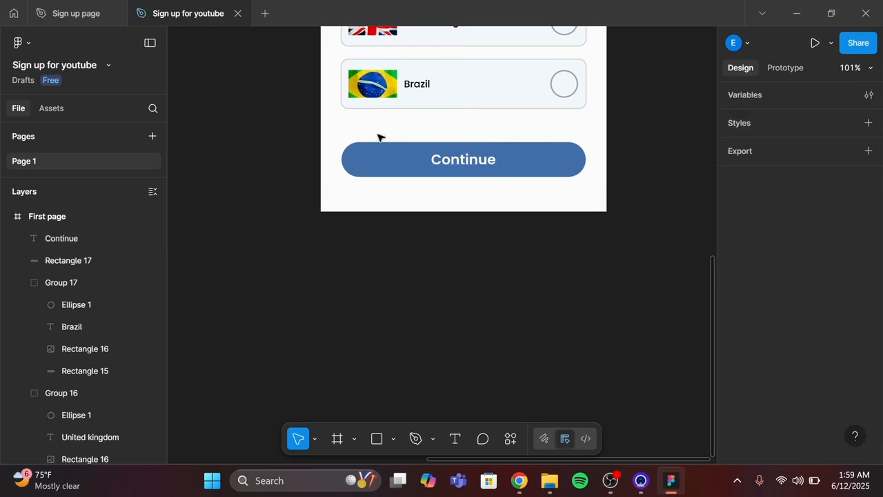
pyautogui.moveTo(442, 128); pyautogui.dragTo(584, 201)
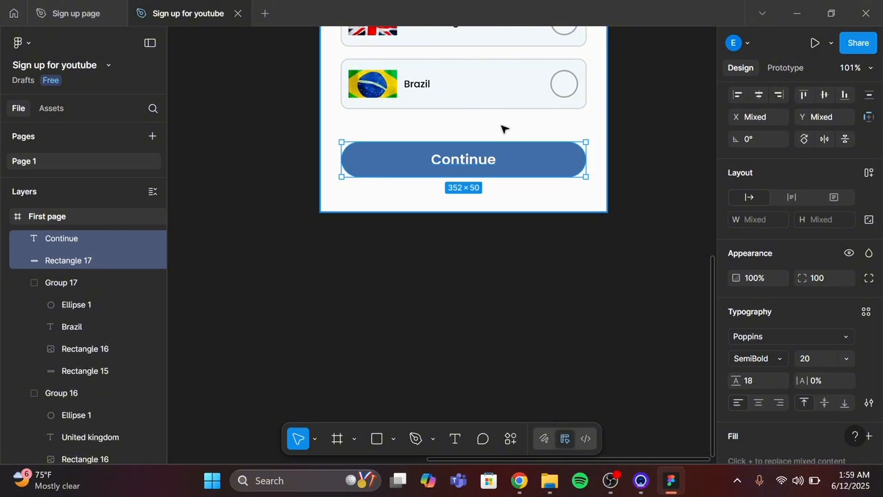
pyautogui.hotkey('ctrl', 'g')
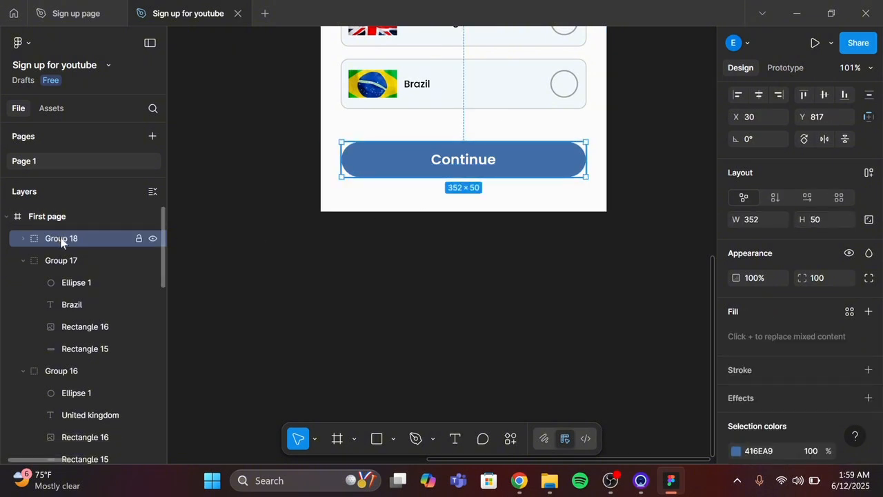
pyautogui.doubleClick(60, 237)
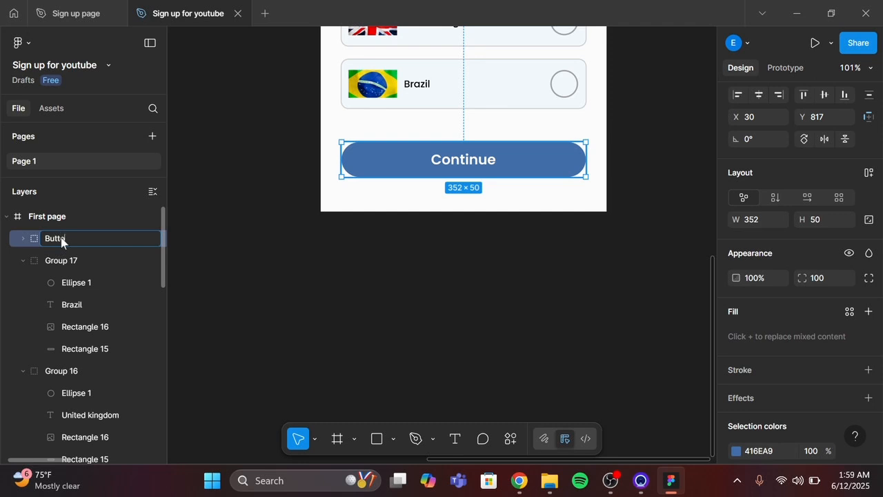
pyautogui.write('Button')
pyautogui.press('Return')
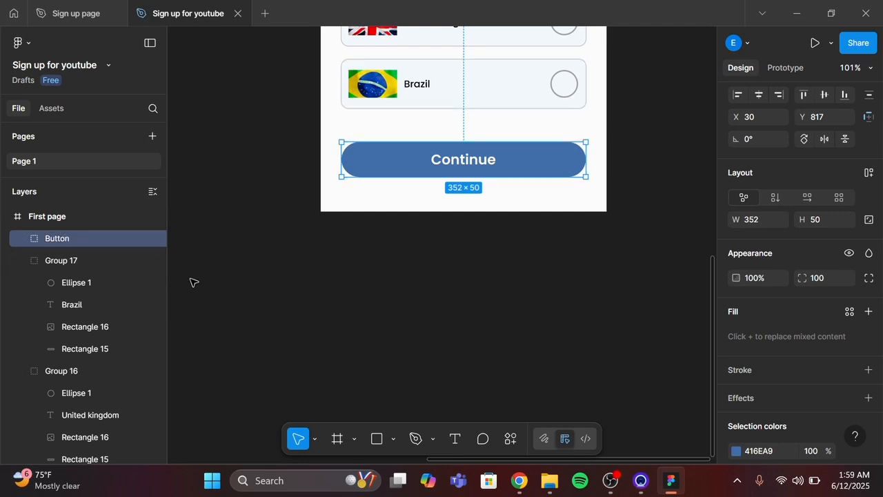
# Step: Collapse the country card groups, Group 17 through Group 12, in the layer list
pyautogui.click(21, 260)
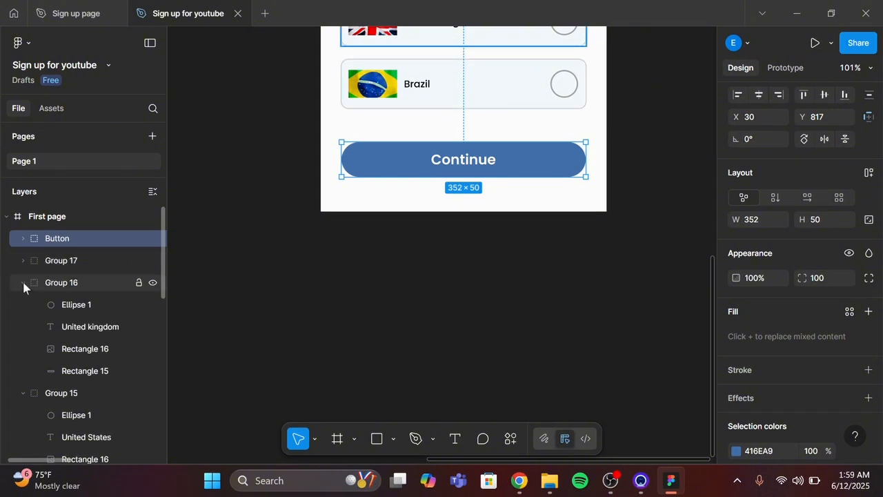
pyautogui.click(23, 283)
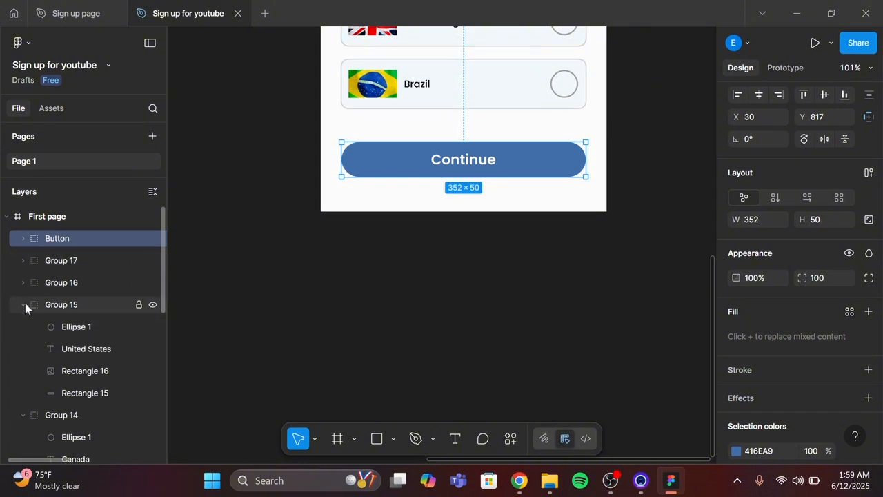
pyautogui.click(23, 304)
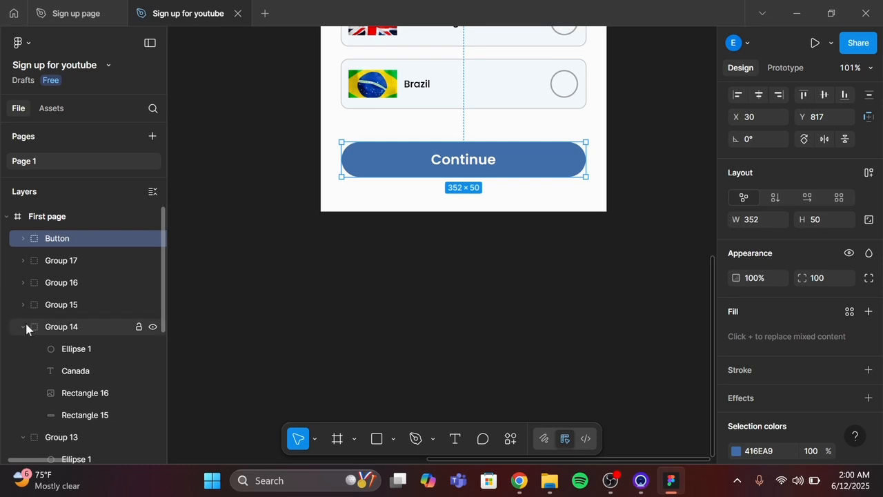
pyautogui.click(23, 326)
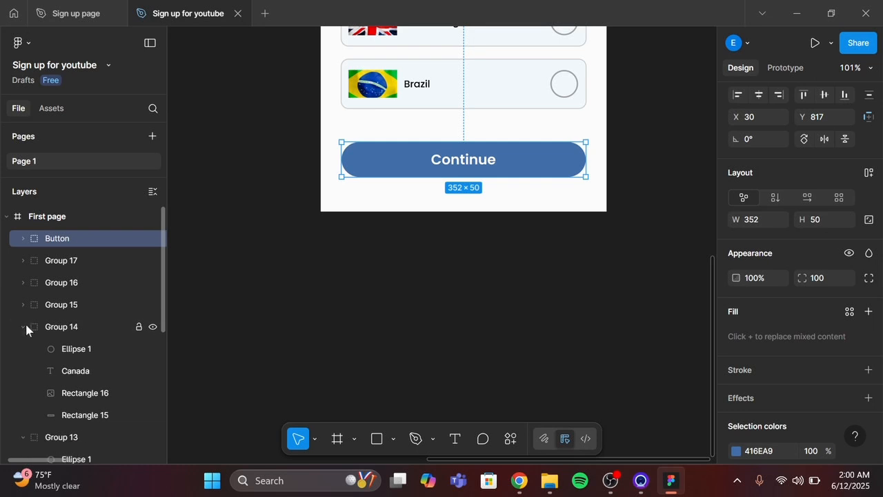
pyautogui.click(25, 325)
pyautogui.click(24, 348)
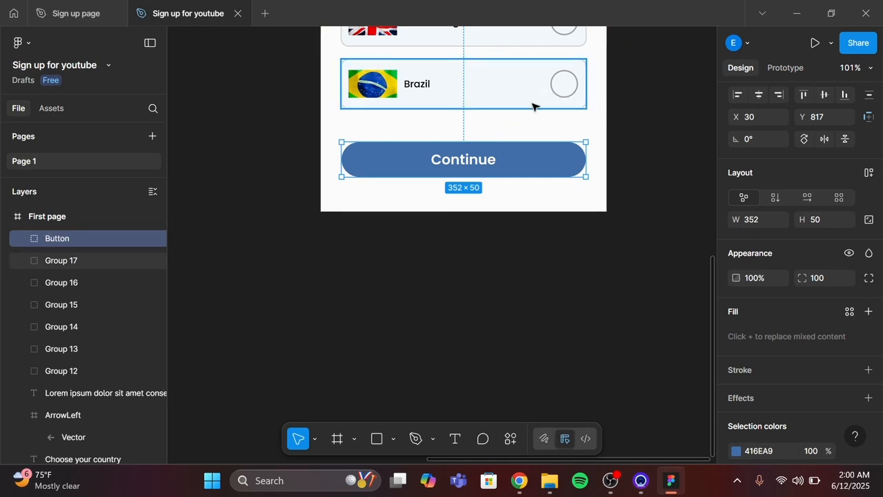
# Step: Examine the whole First page frame and compare it with the three reference screens in the "Sign up page" file
pyautogui.scroll(3, 532, 106)
pyautogui.keyDown('ctrl'); pyautogui.scroll(-5, 532, 106); pyautogui.keyUp('ctrl')
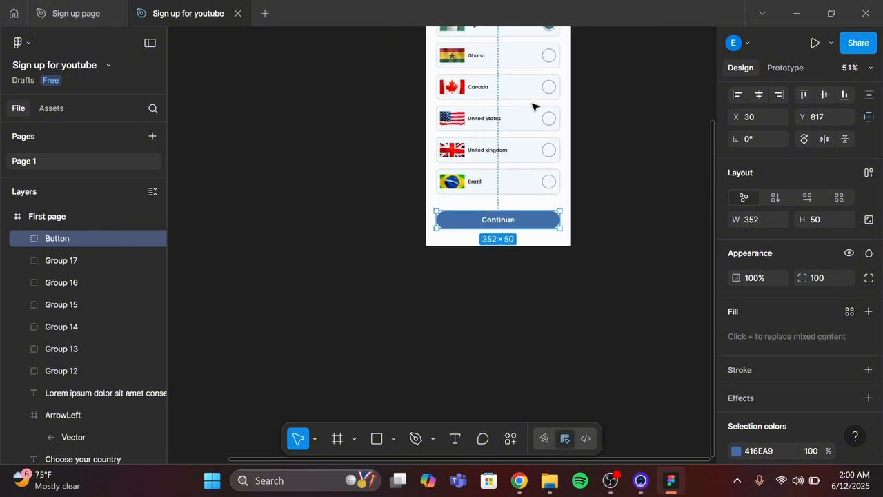
pyautogui.scroll(4, 532, 107)
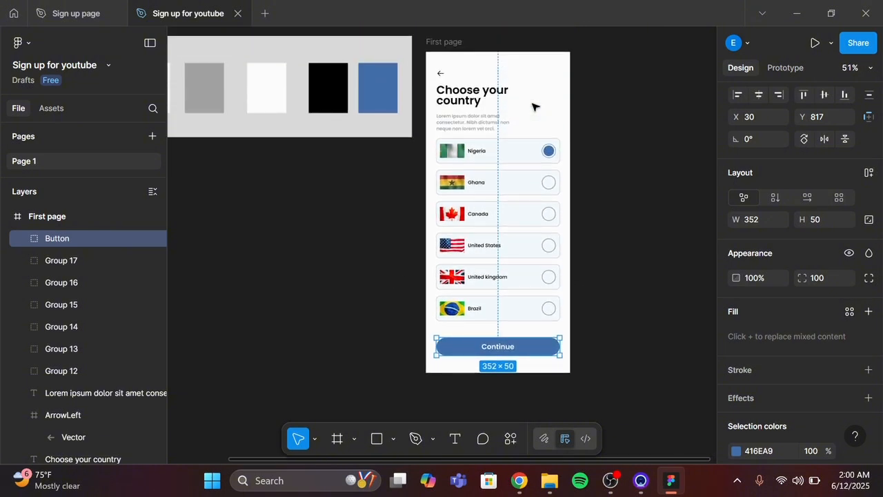
pyautogui.hscroll(1, 532, 106)
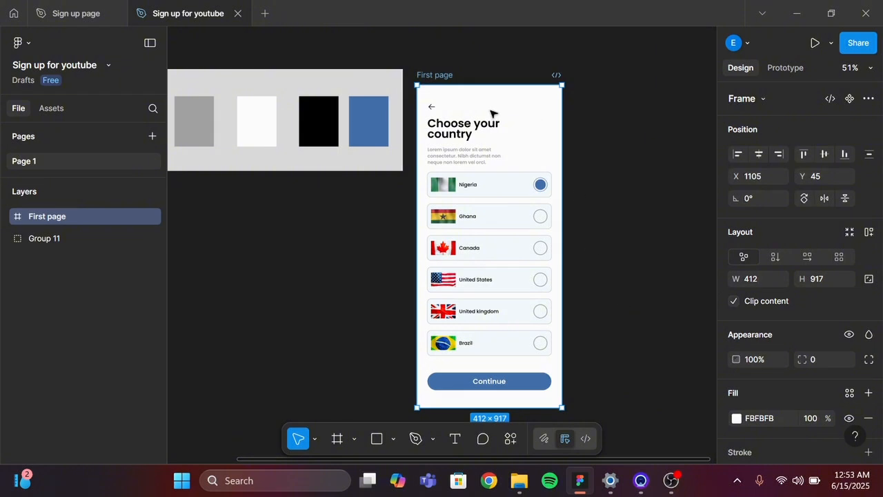
pyautogui.click(66, 15)
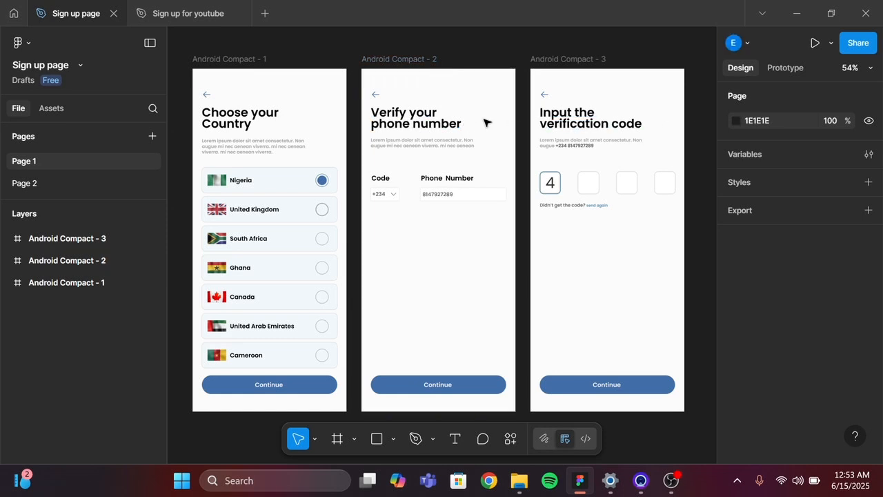
pyautogui.click(186, 13)
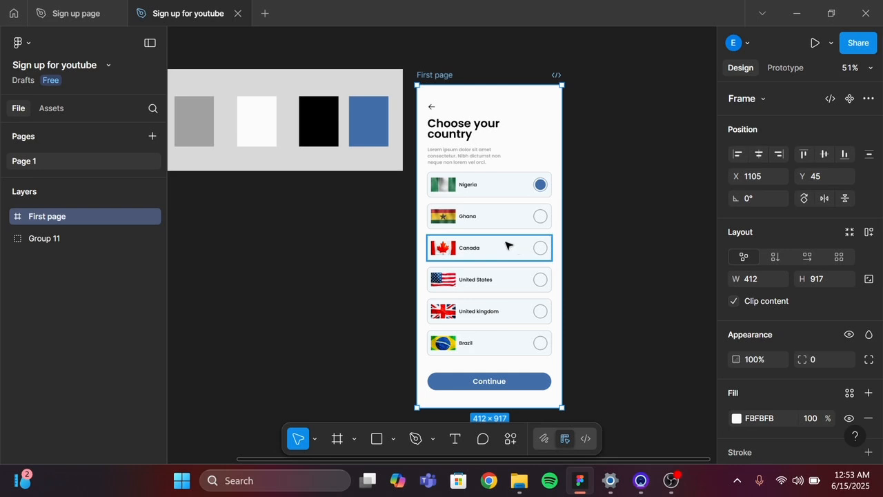
pyautogui.click(80, 15)
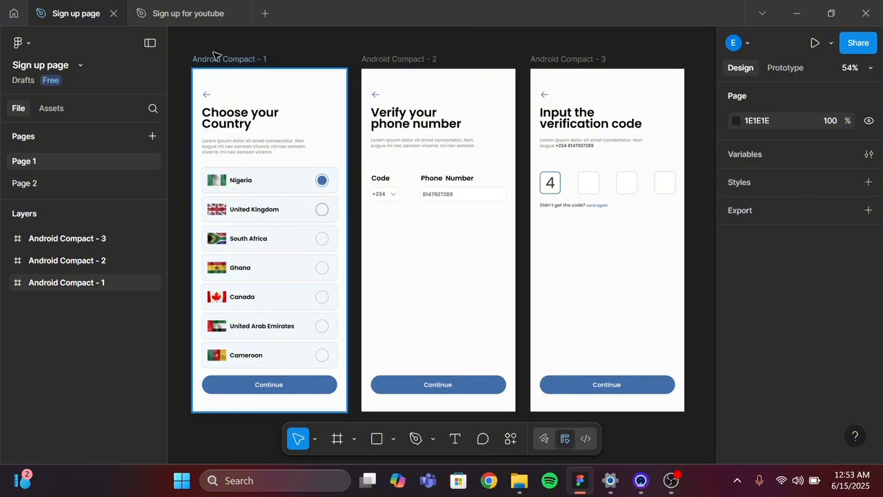
pyautogui.click(178, 13)
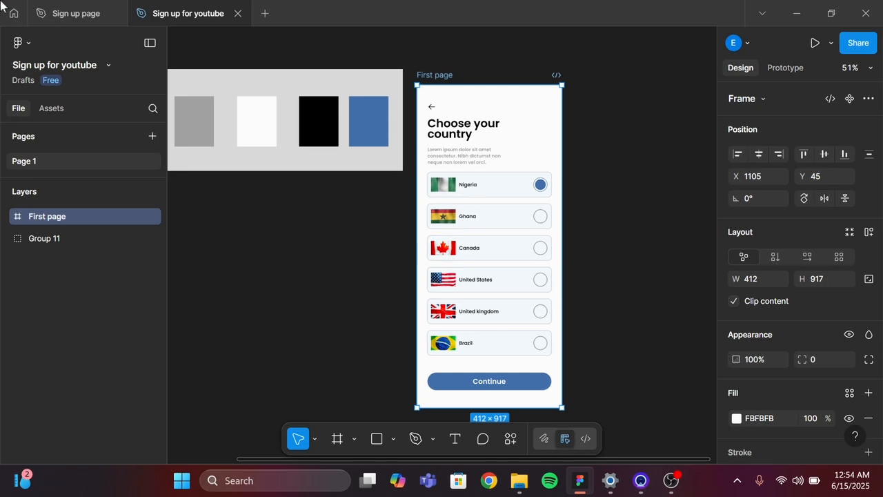
pyautogui.click(69, 13)
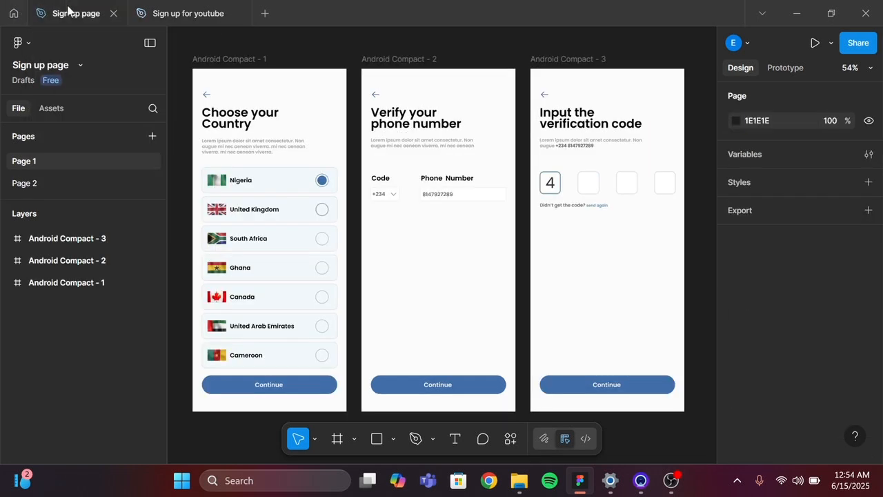
pyautogui.click(424, 60)
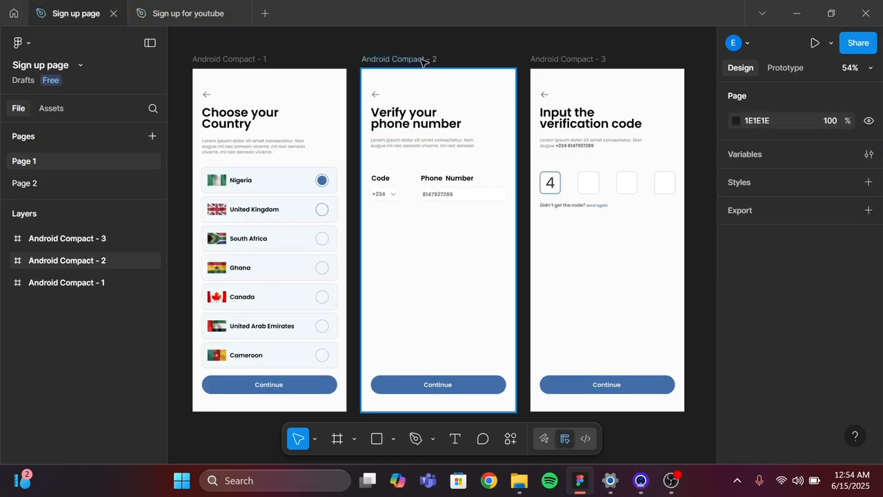
pyautogui.click(604, 61)
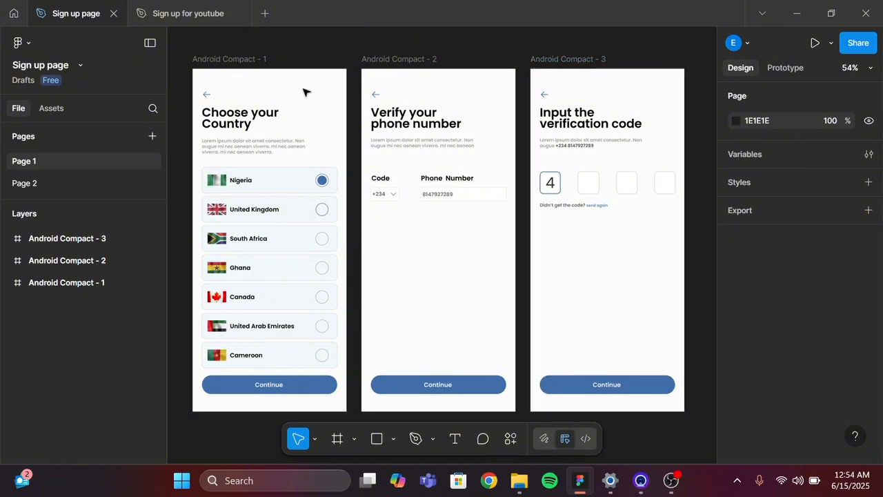
pyautogui.click(187, 14)
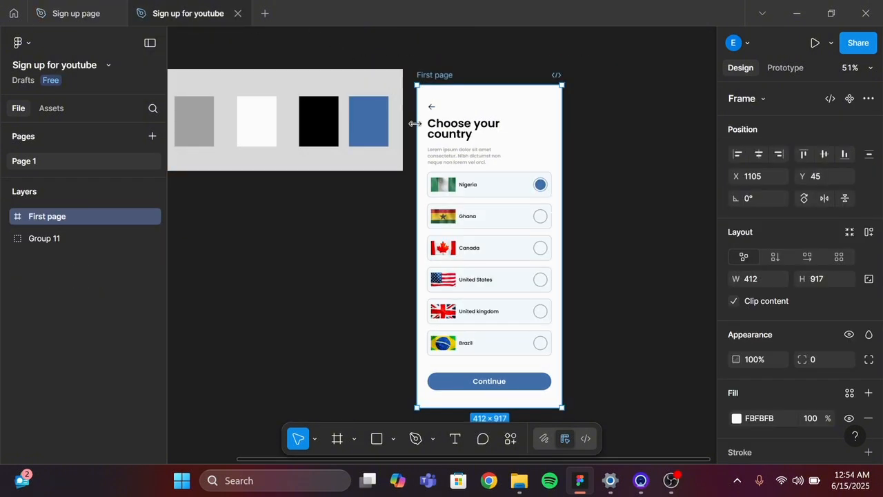